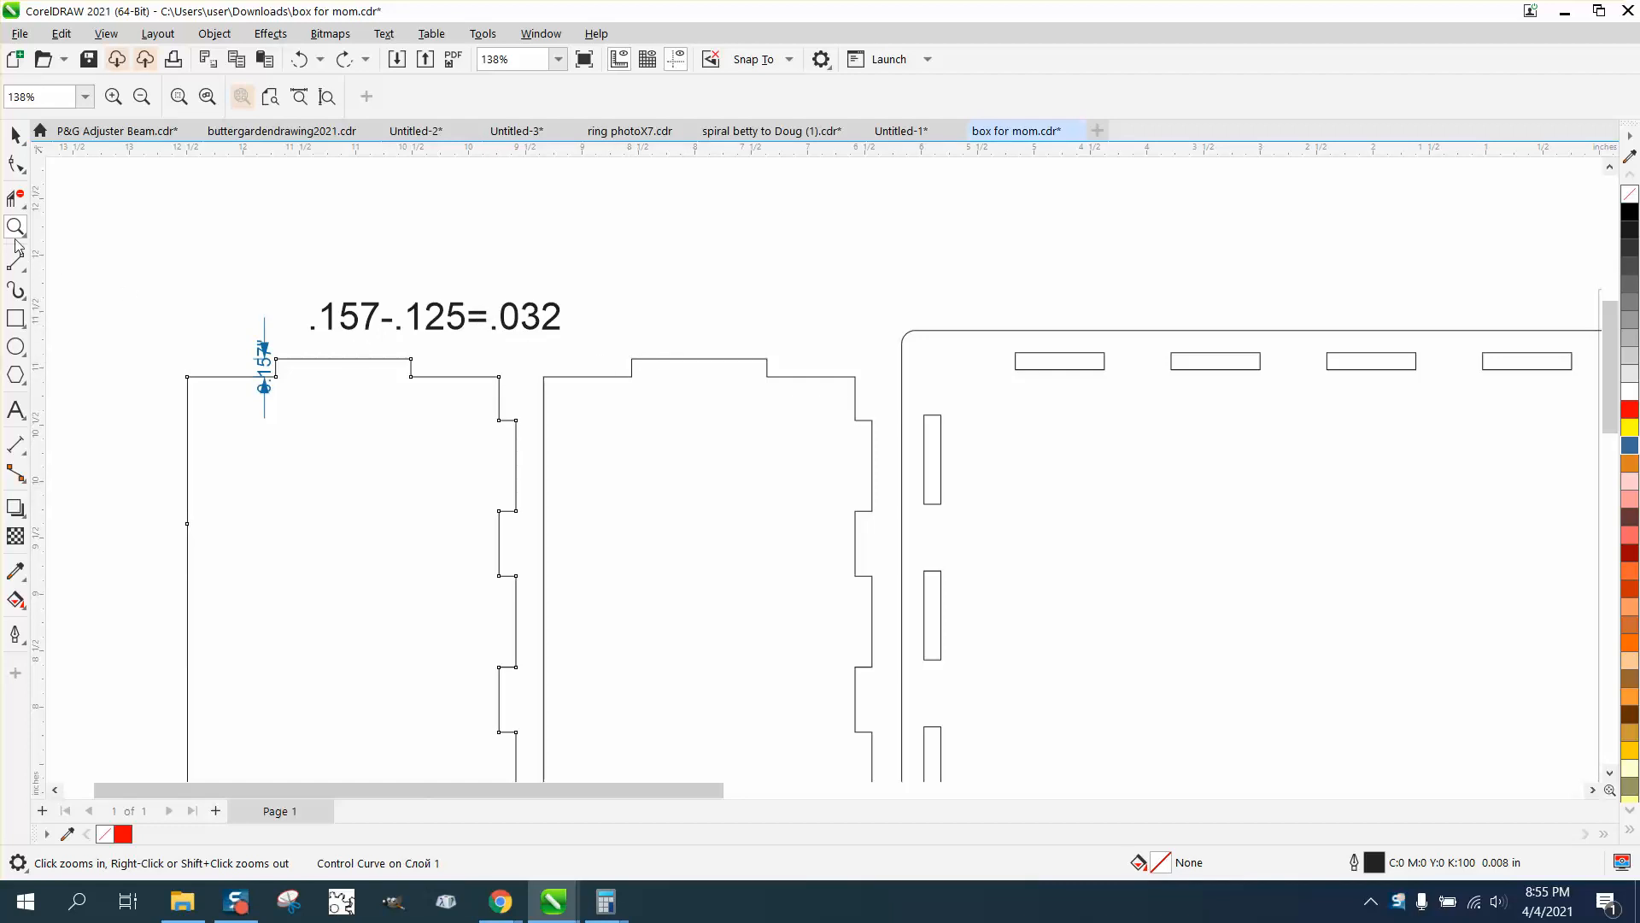
Examine the top tab depth on the leftmost side panel and the width and height of the slotted panel
left_click_drag(243, 330, 620, 436)
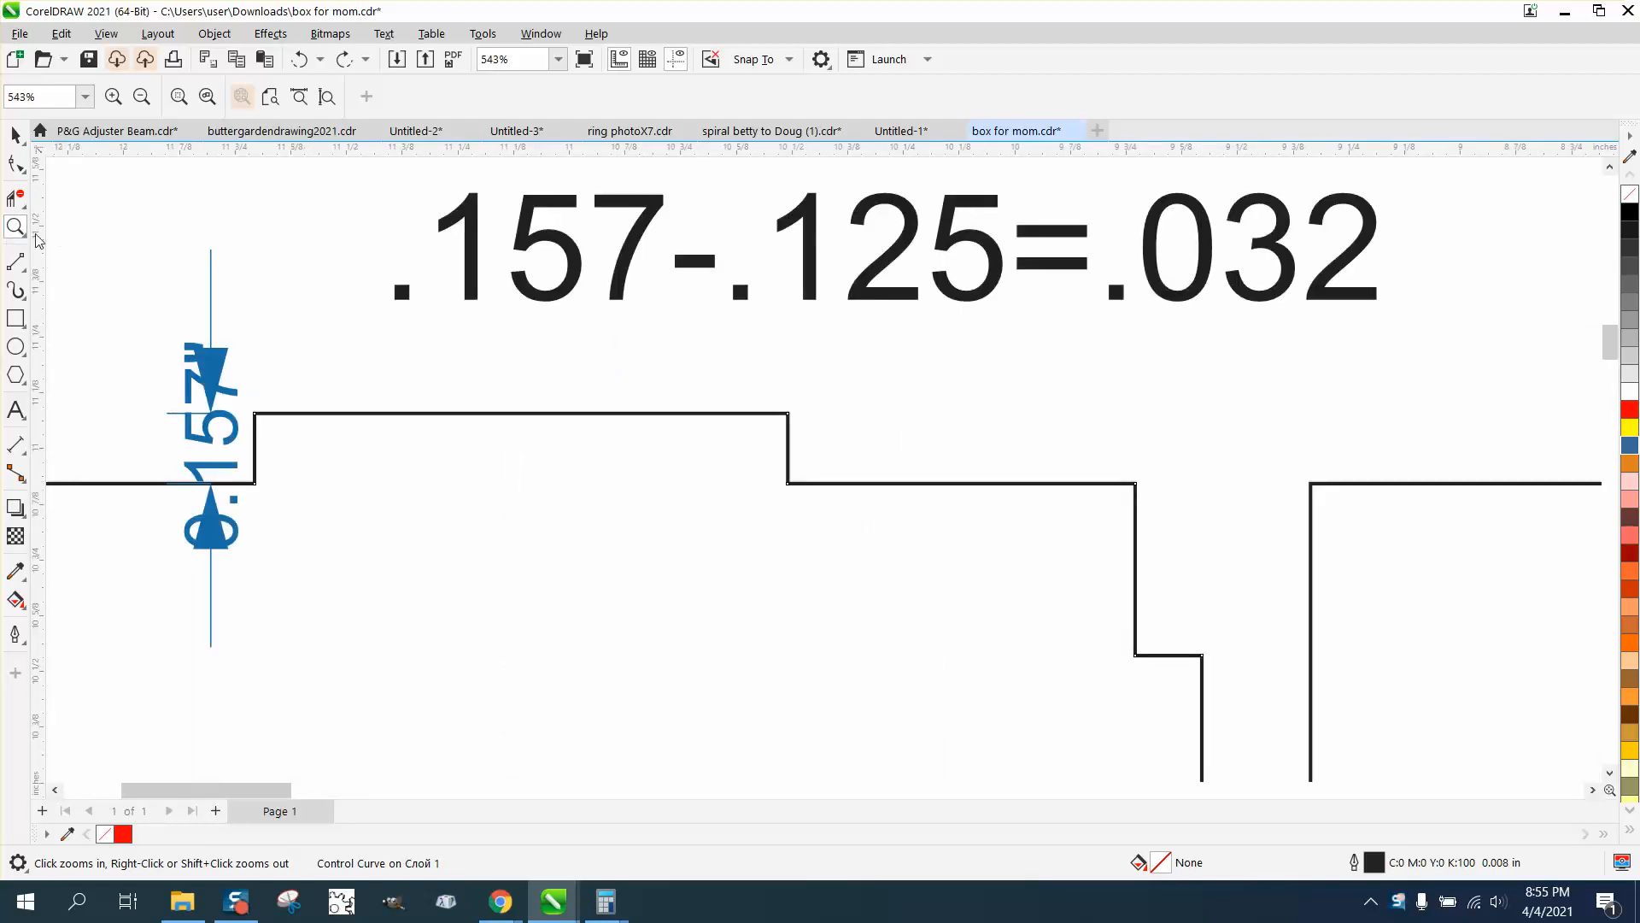
key("space")
scroll(567, 318, "down", 1)
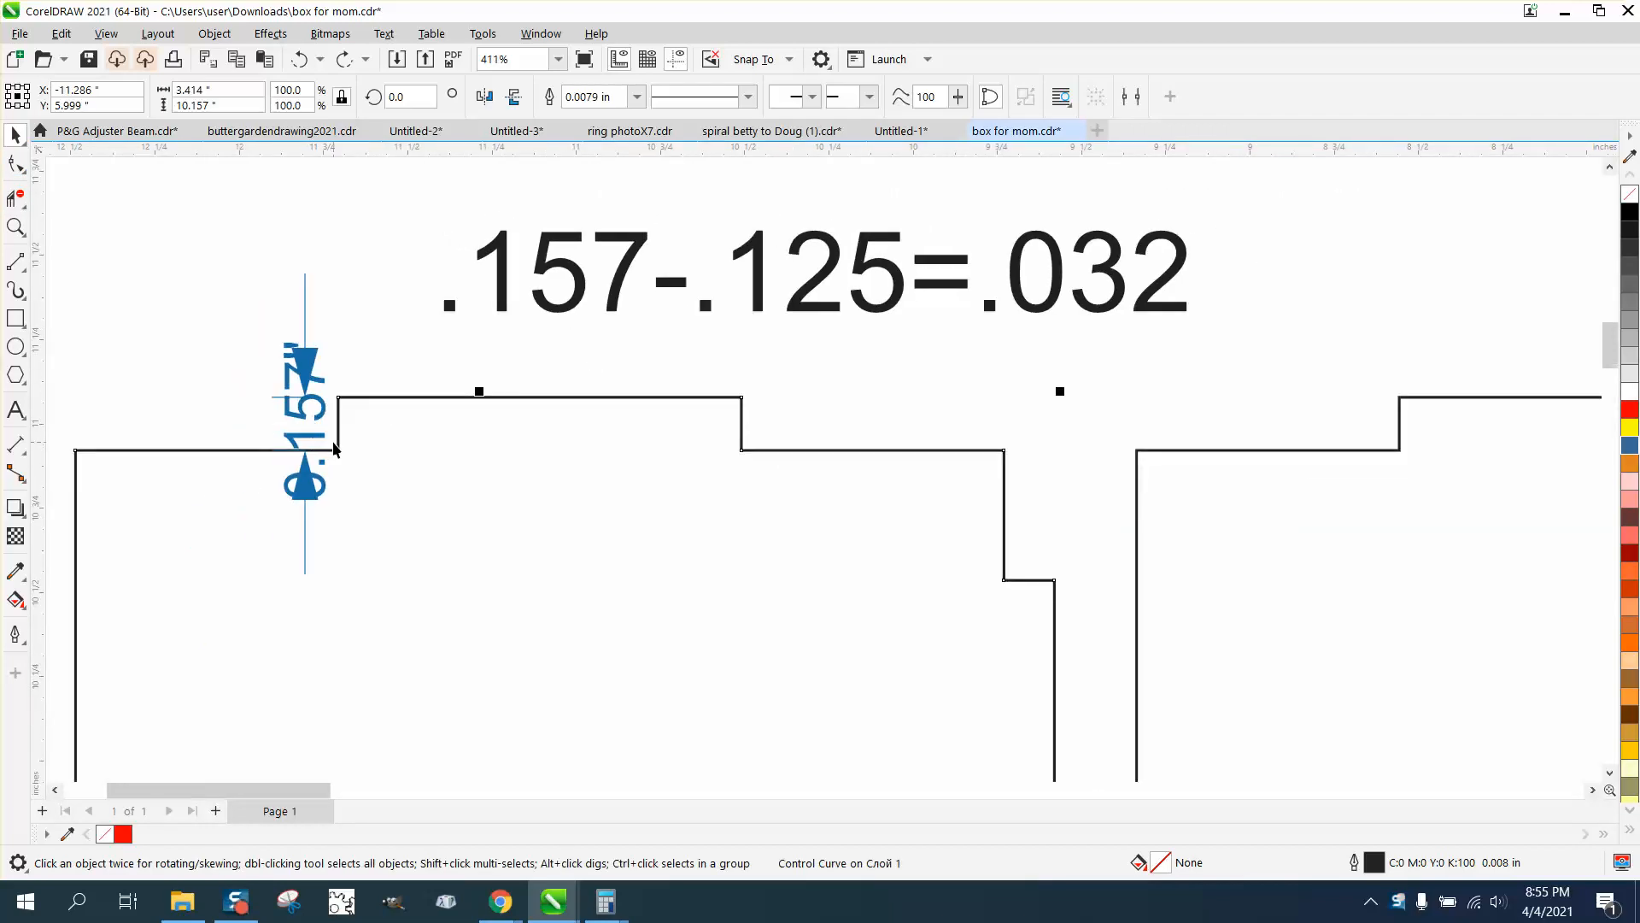
scroll(342, 418, "down", 5)
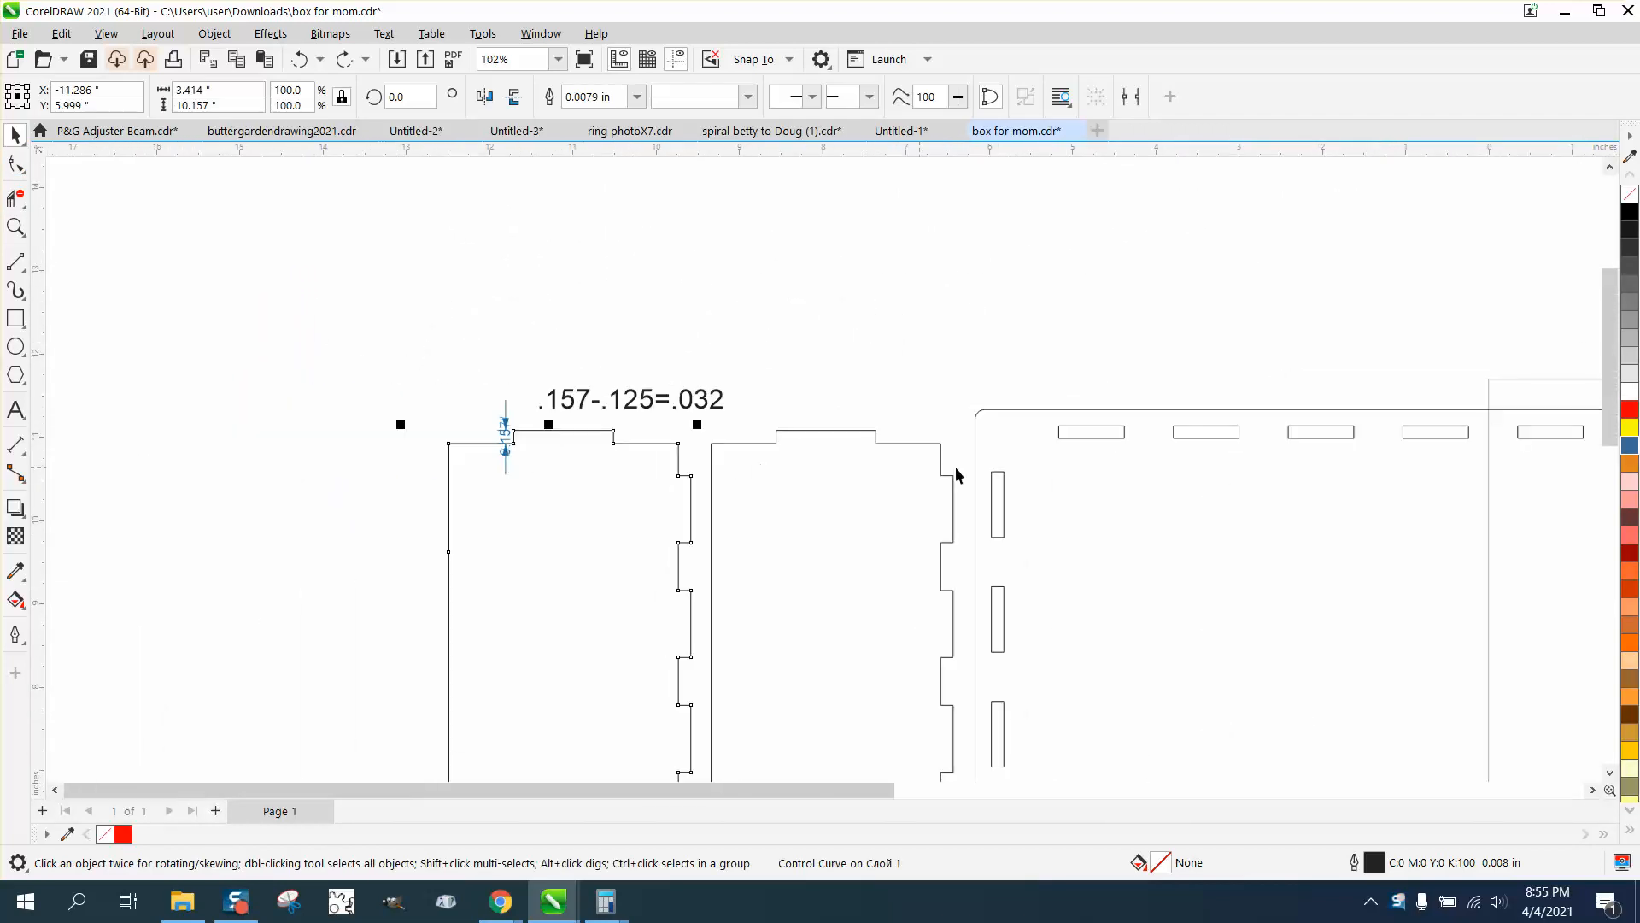
left_click(975, 469)
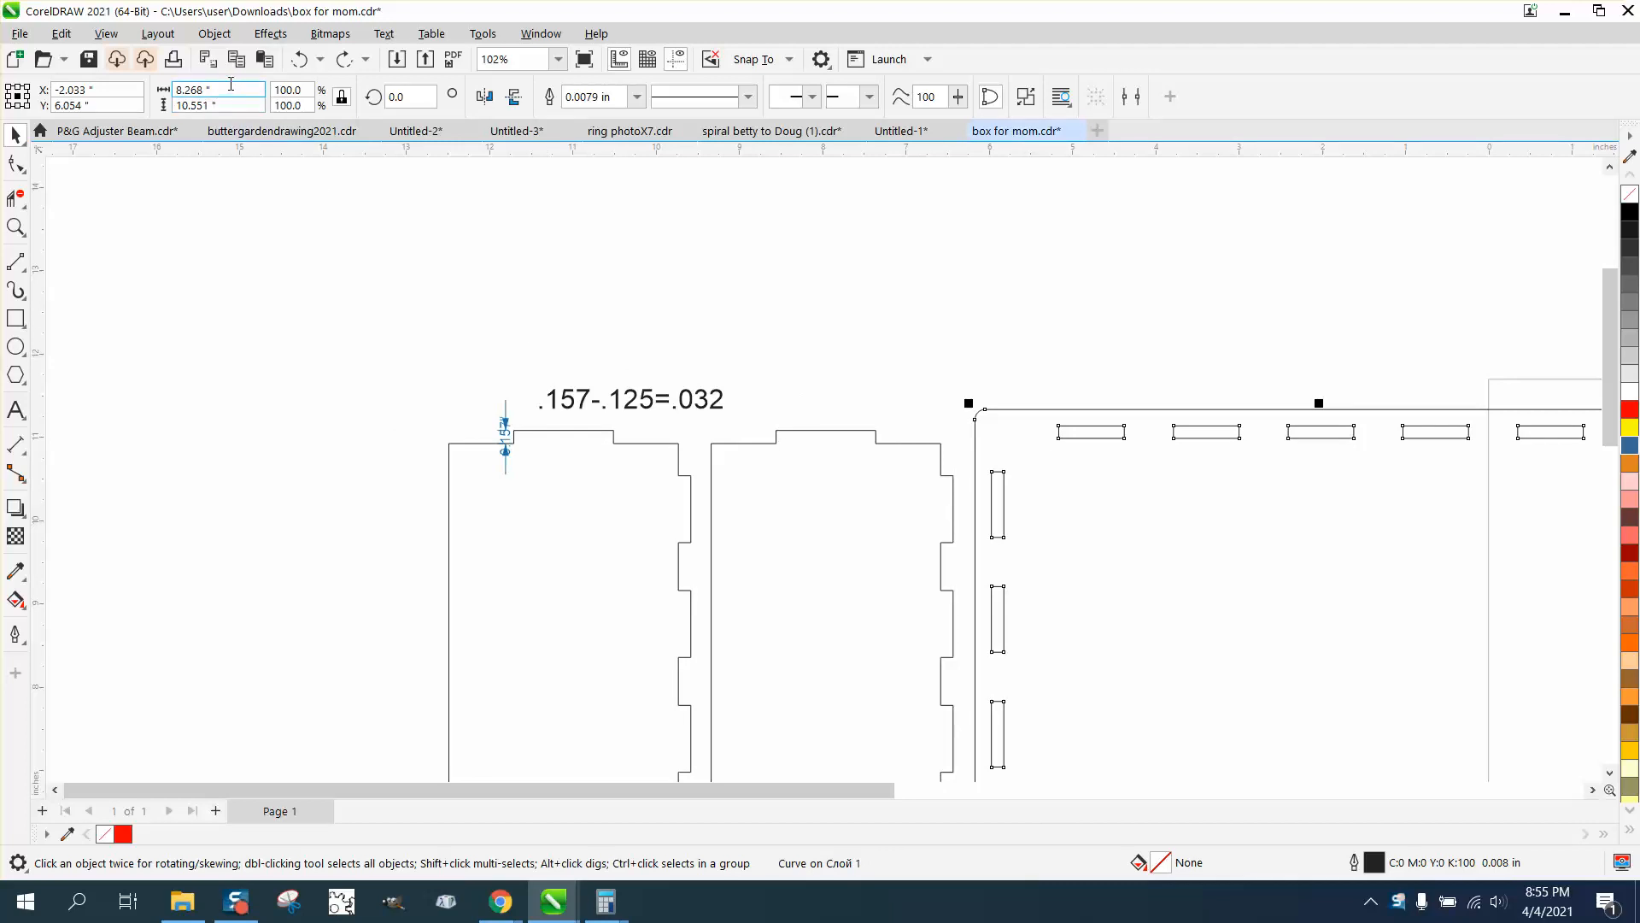
scroll(1056, 315, "down", 3)
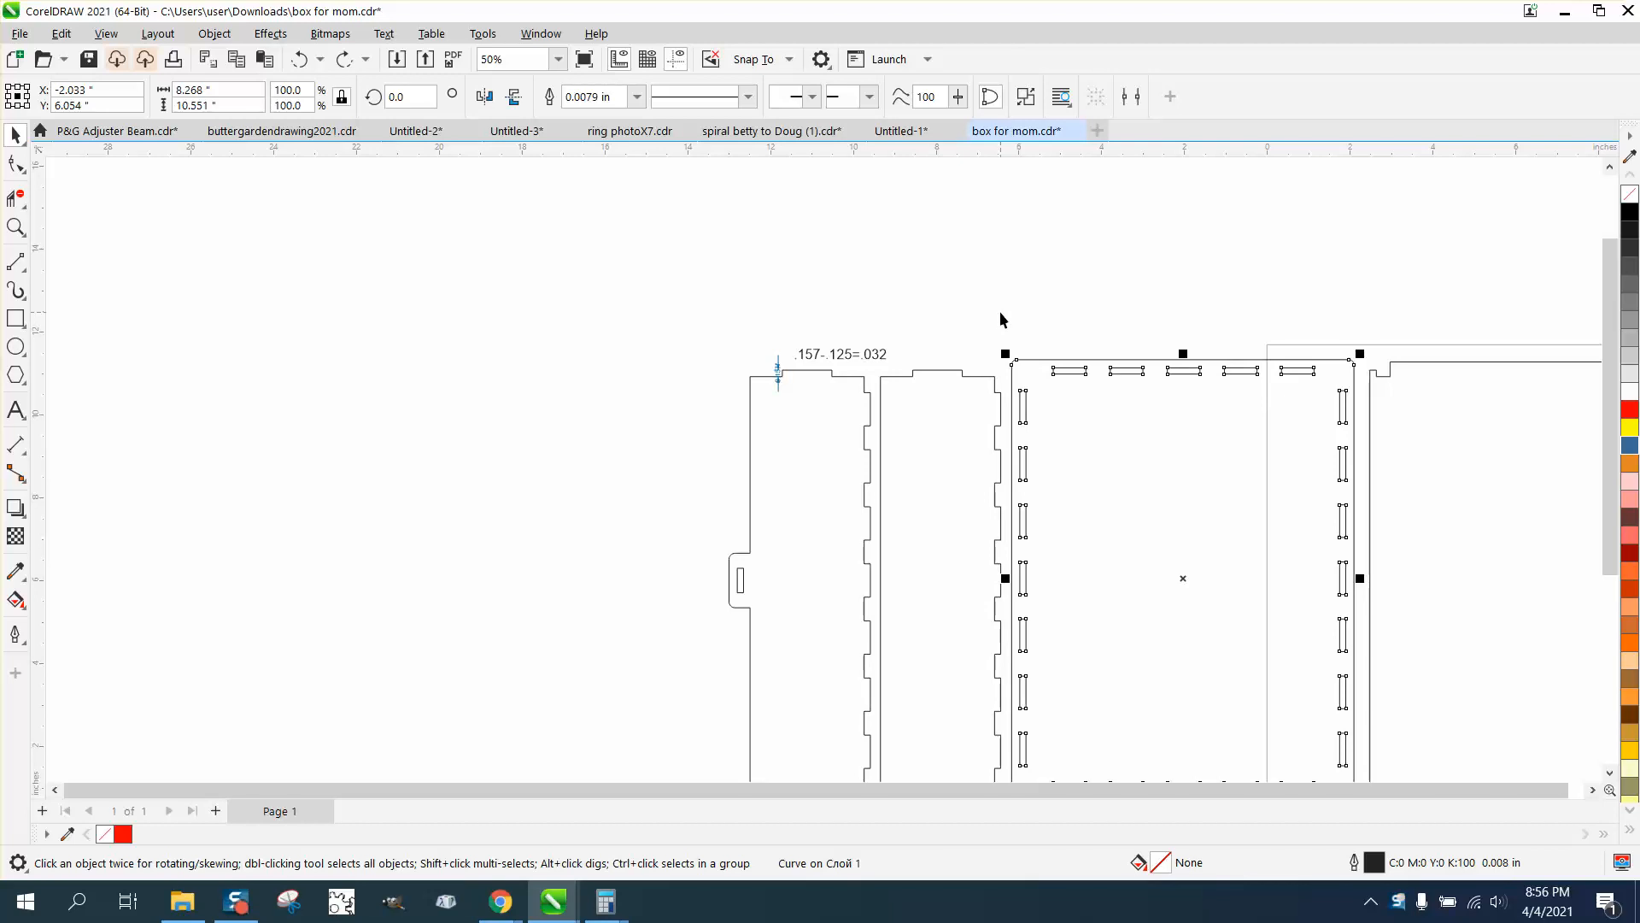
left_click(15, 227)
left_click_drag(746, 320, 962, 405)
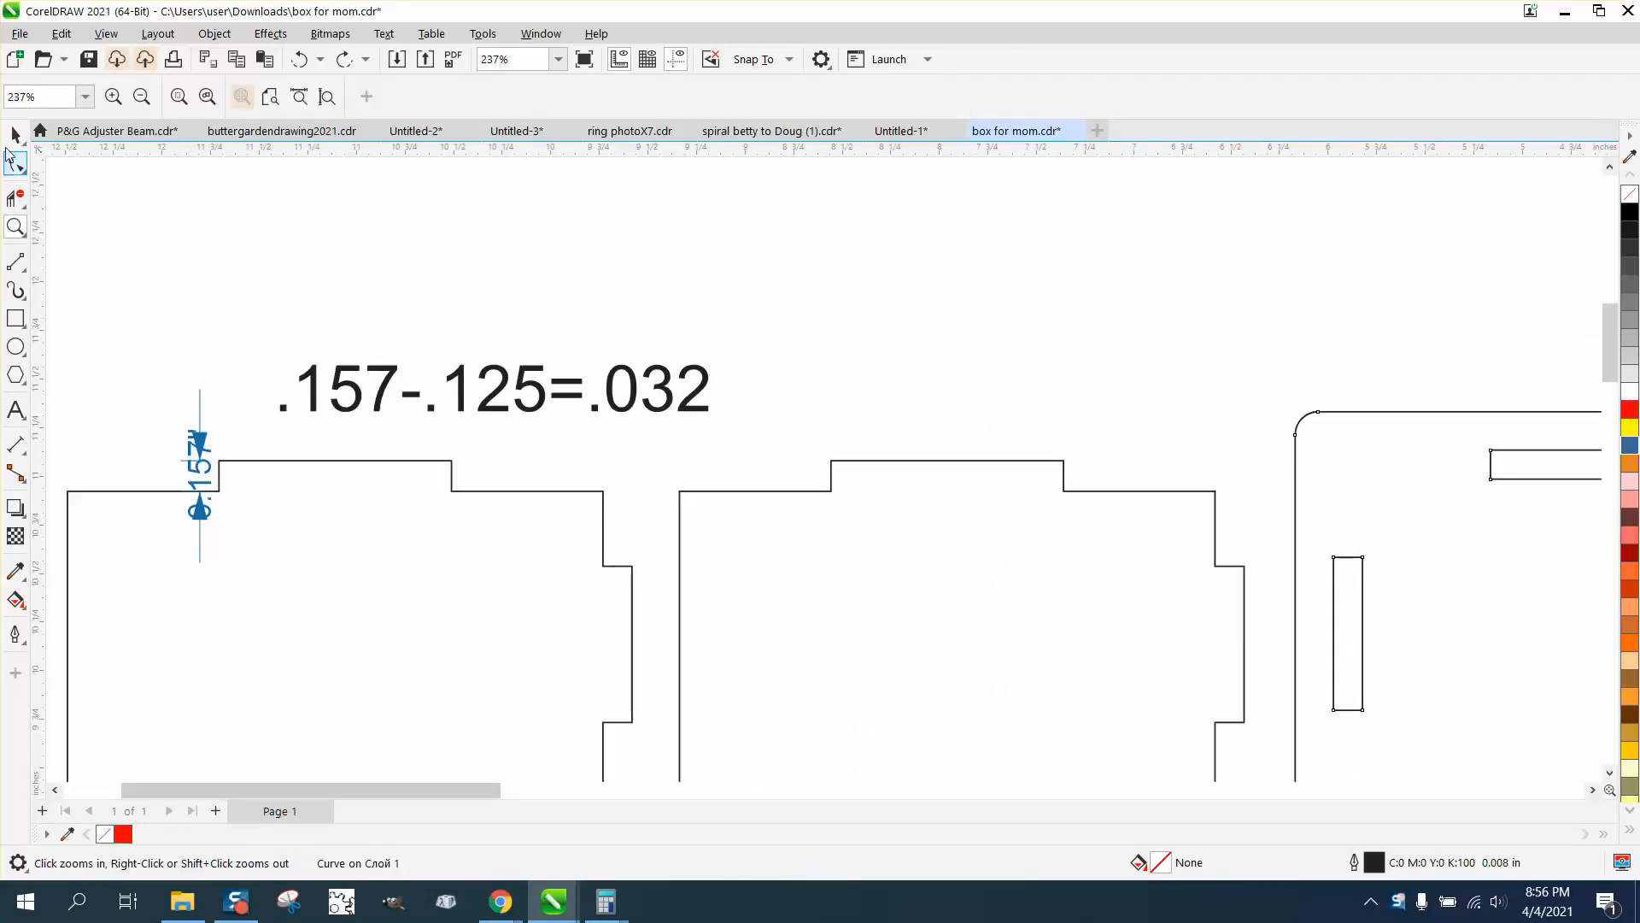
left_click(15, 135)
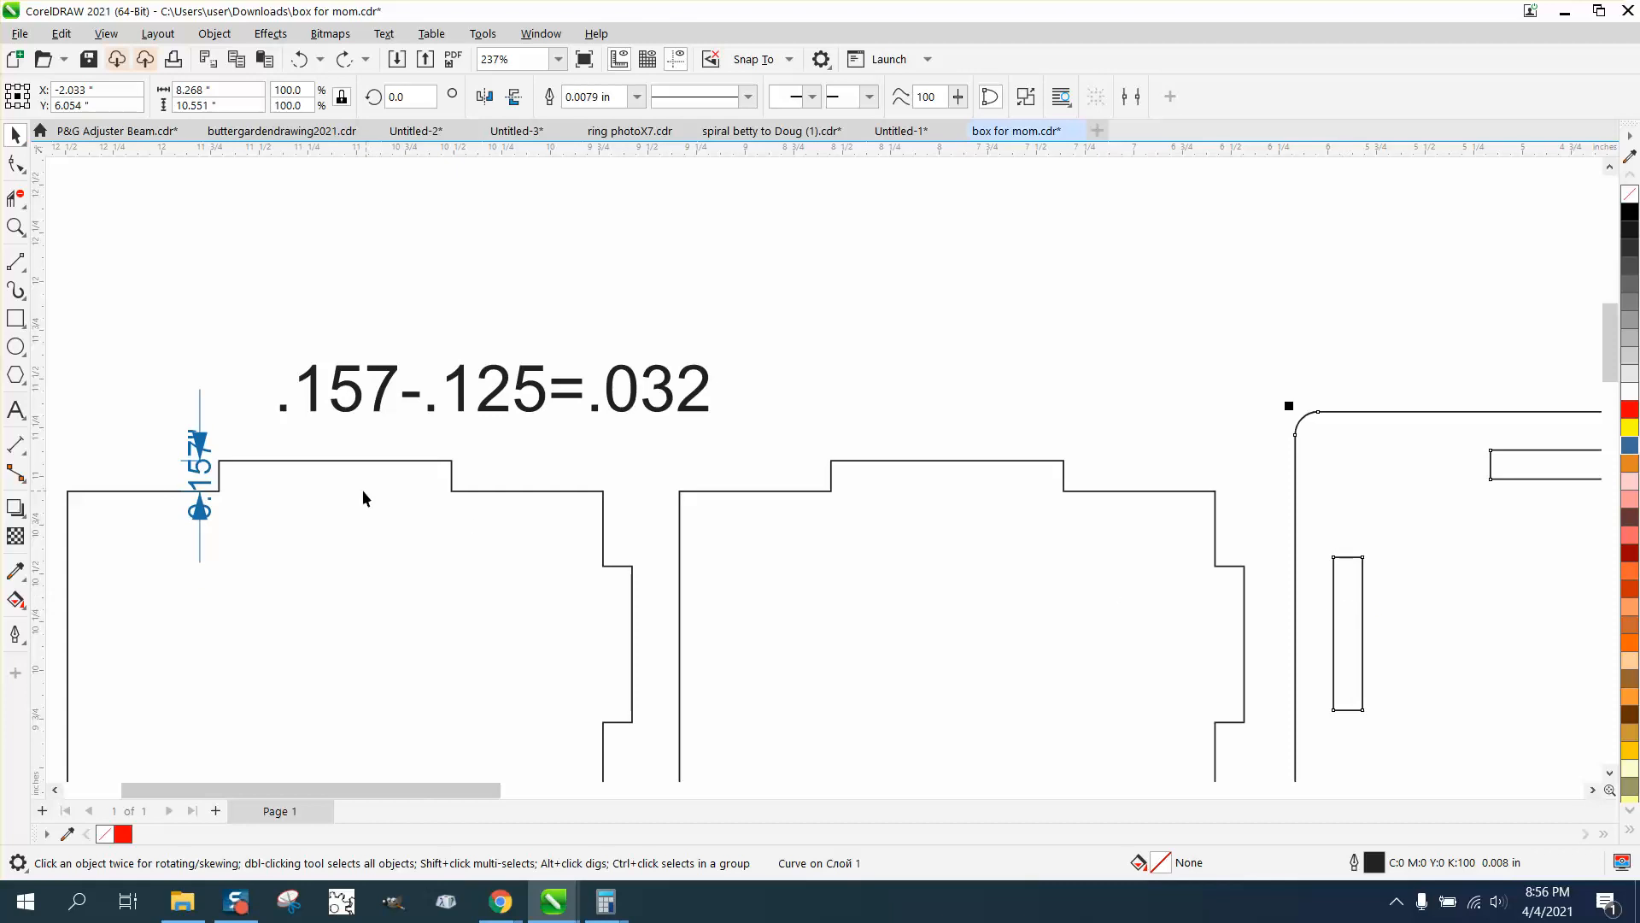
Shorten the leftmost panel's top tab by moving its two outer corner nodes down 0.032 in
left_click(15, 228)
left_click_drag(135, 364, 818, 515)
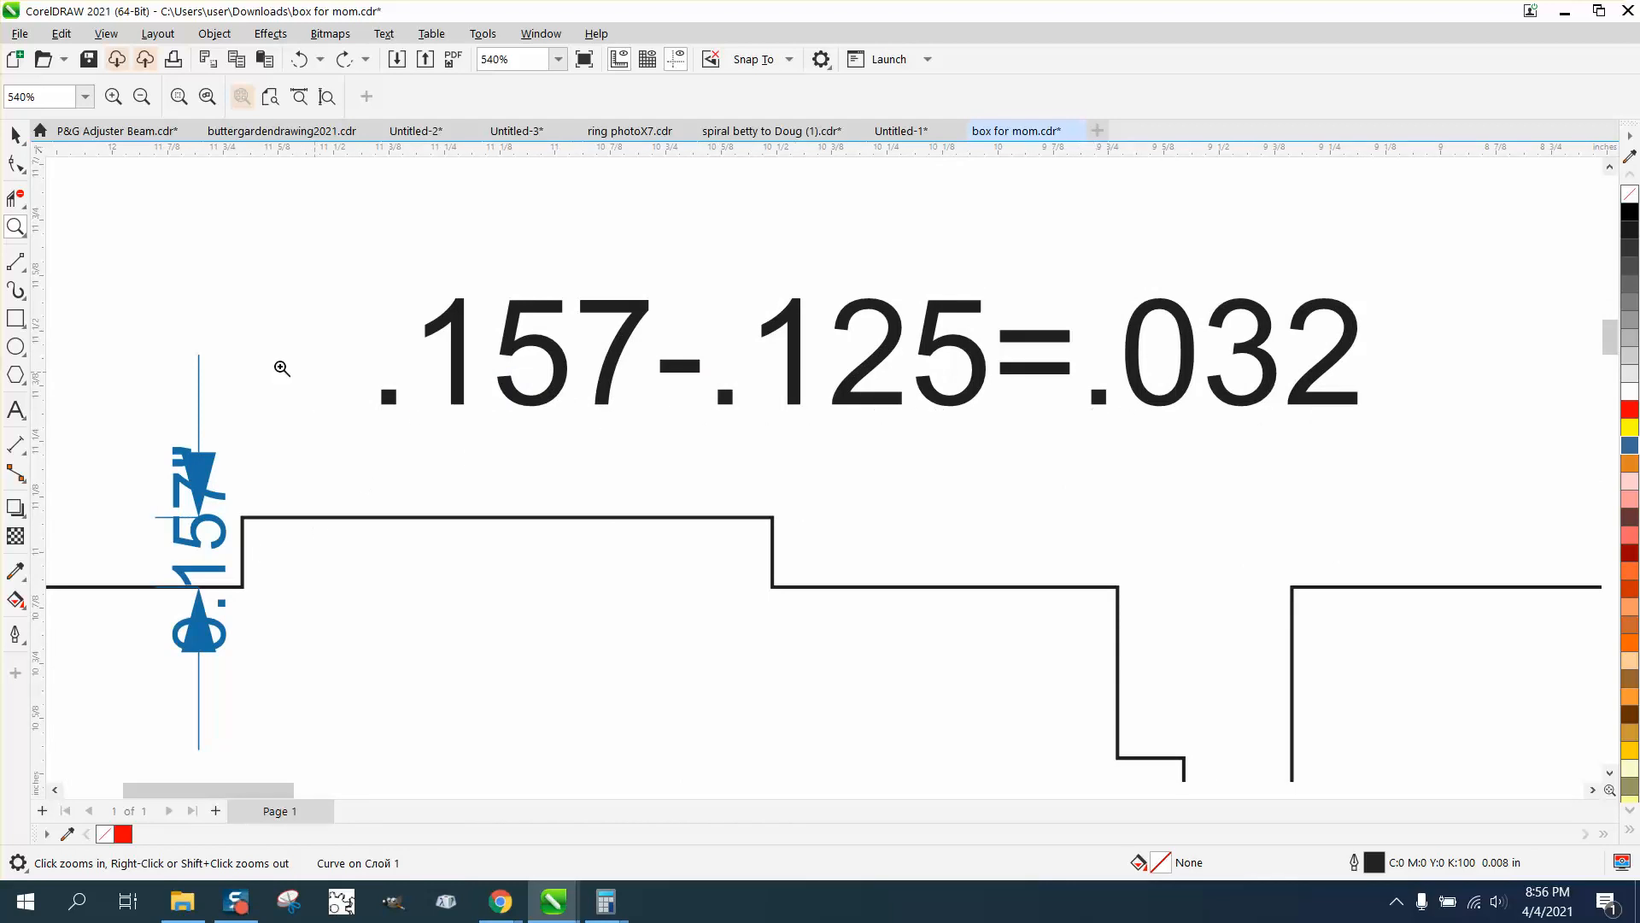
left_click(15, 134)
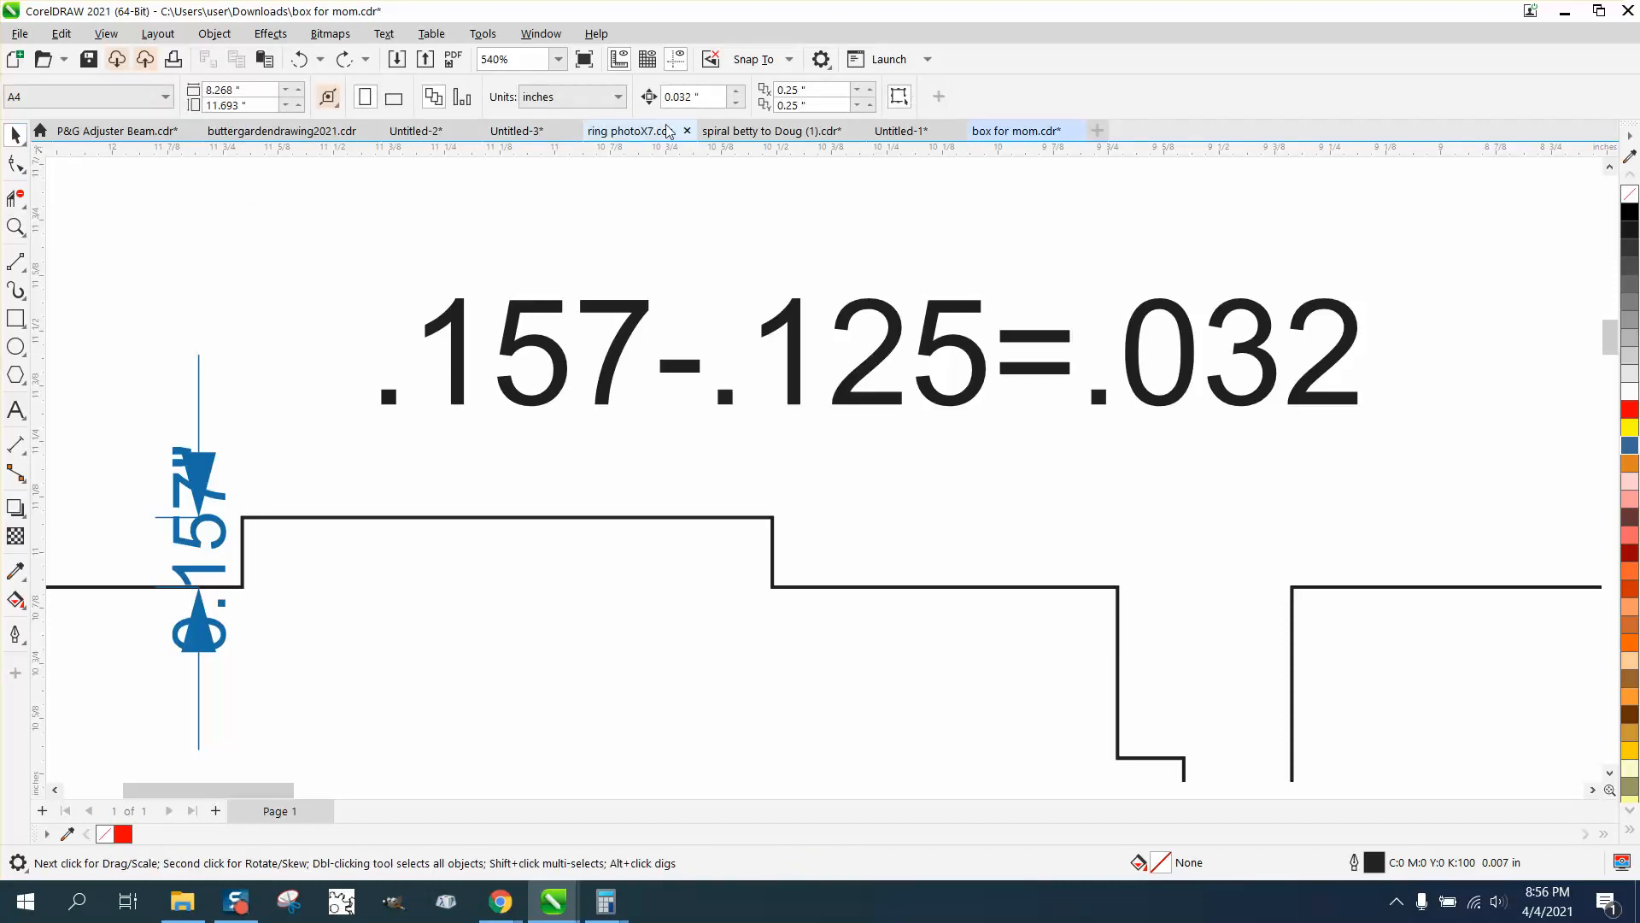
left_click(15, 164)
left_click(242, 518)
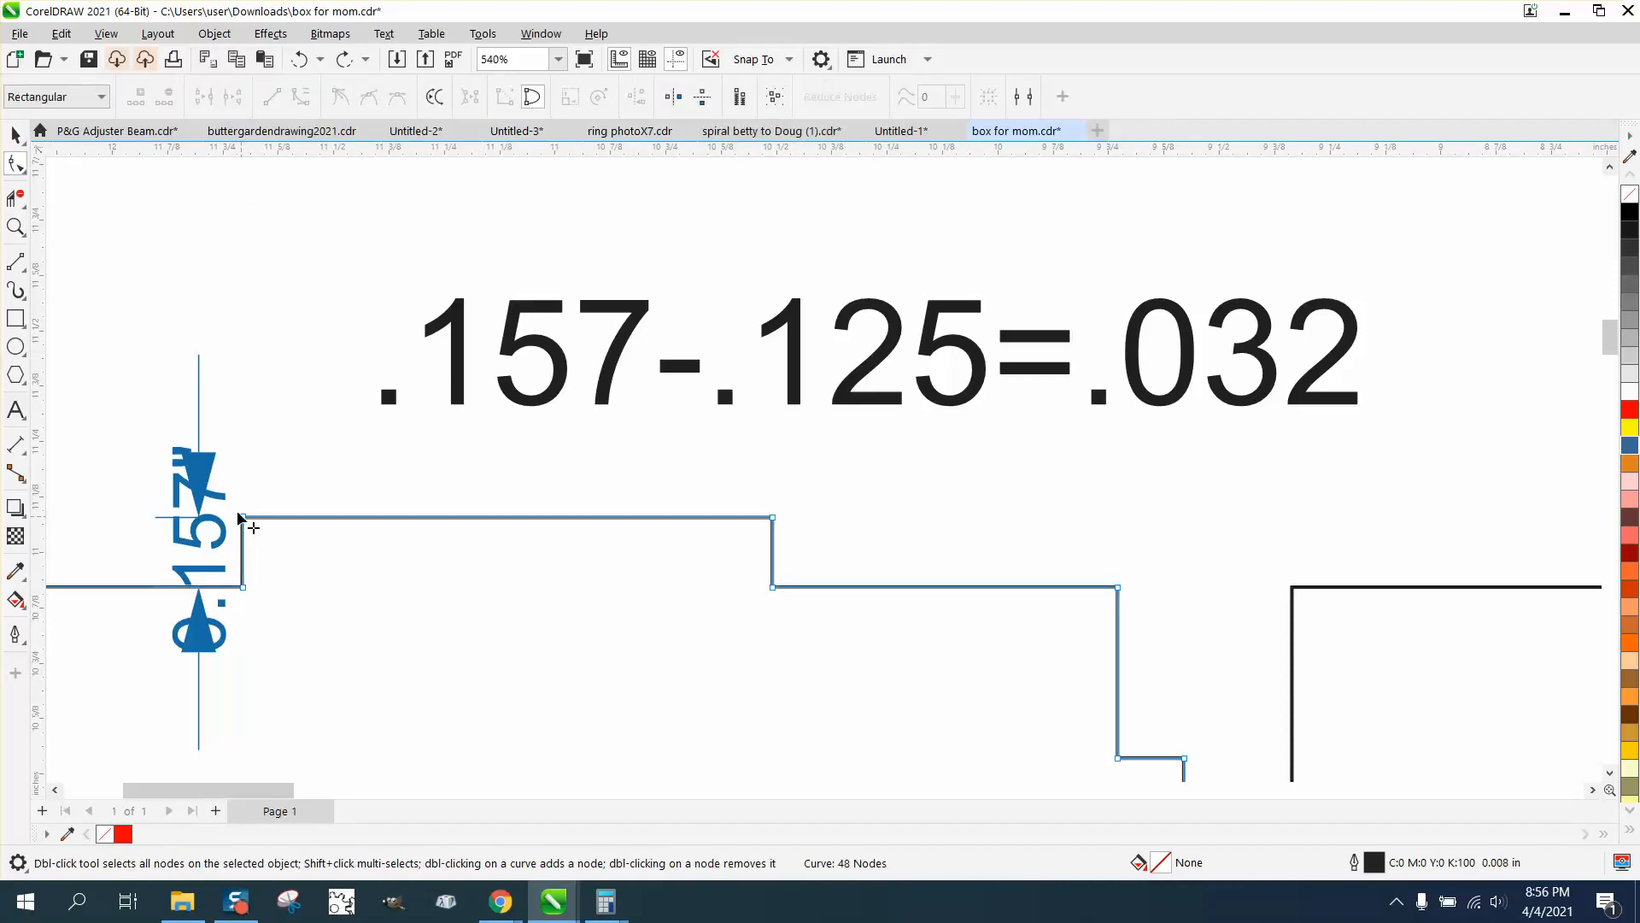
left_click_drag(237, 506, 822, 541)
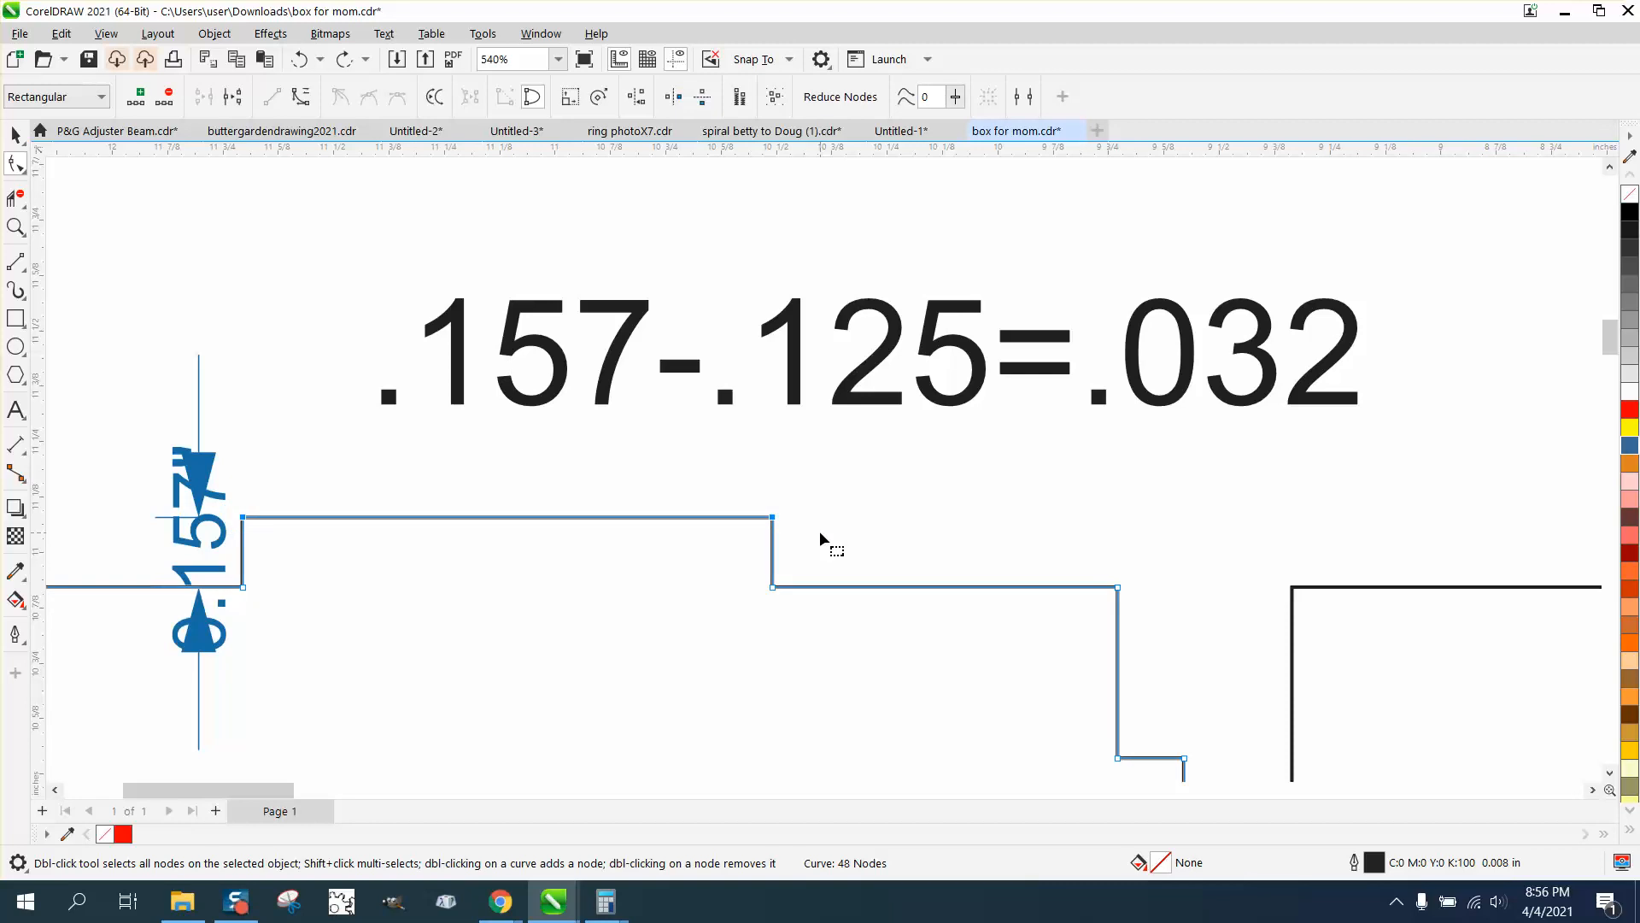
key("Down")
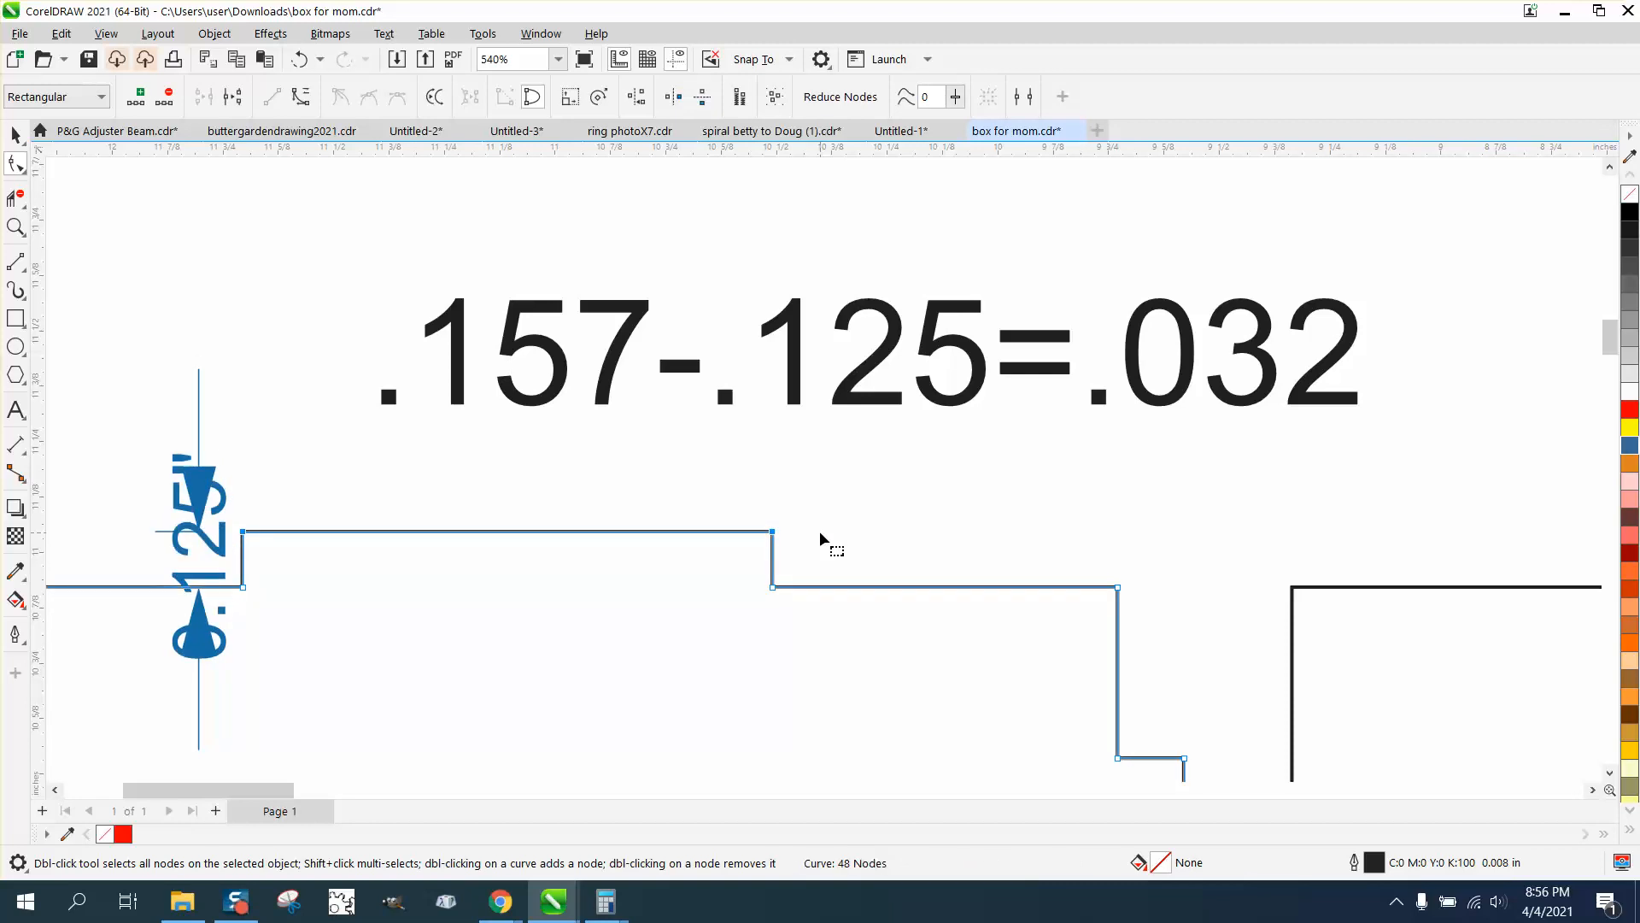
Delete the dimension beside the leftmost panel's top tab
left_click(16, 134)
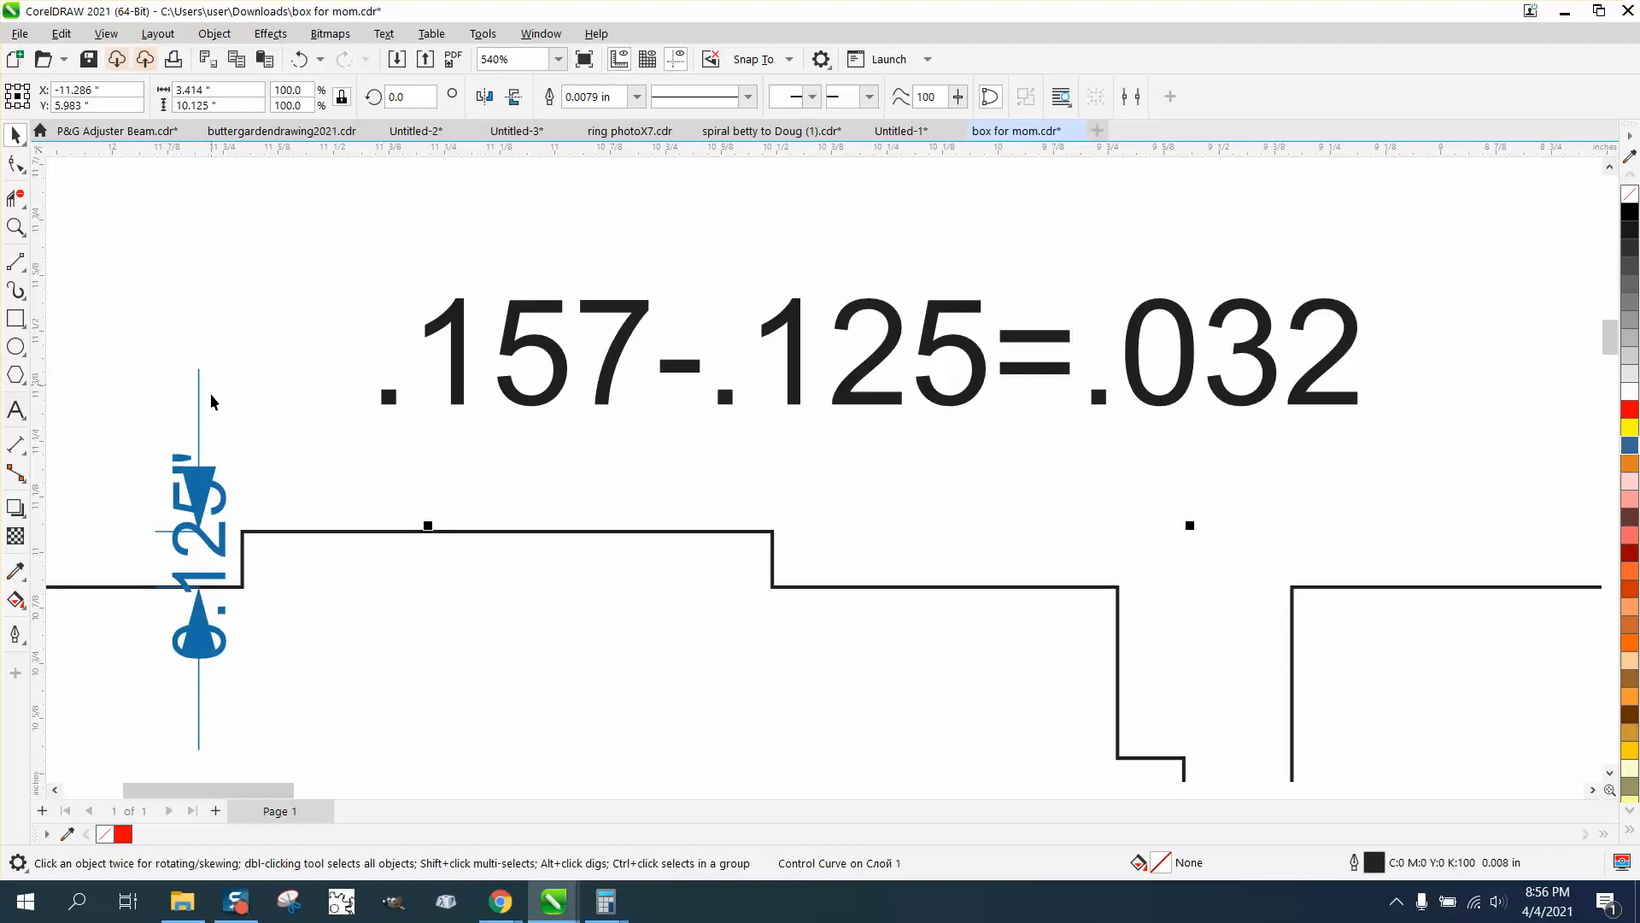
key("Escape")
left_click(205, 478)
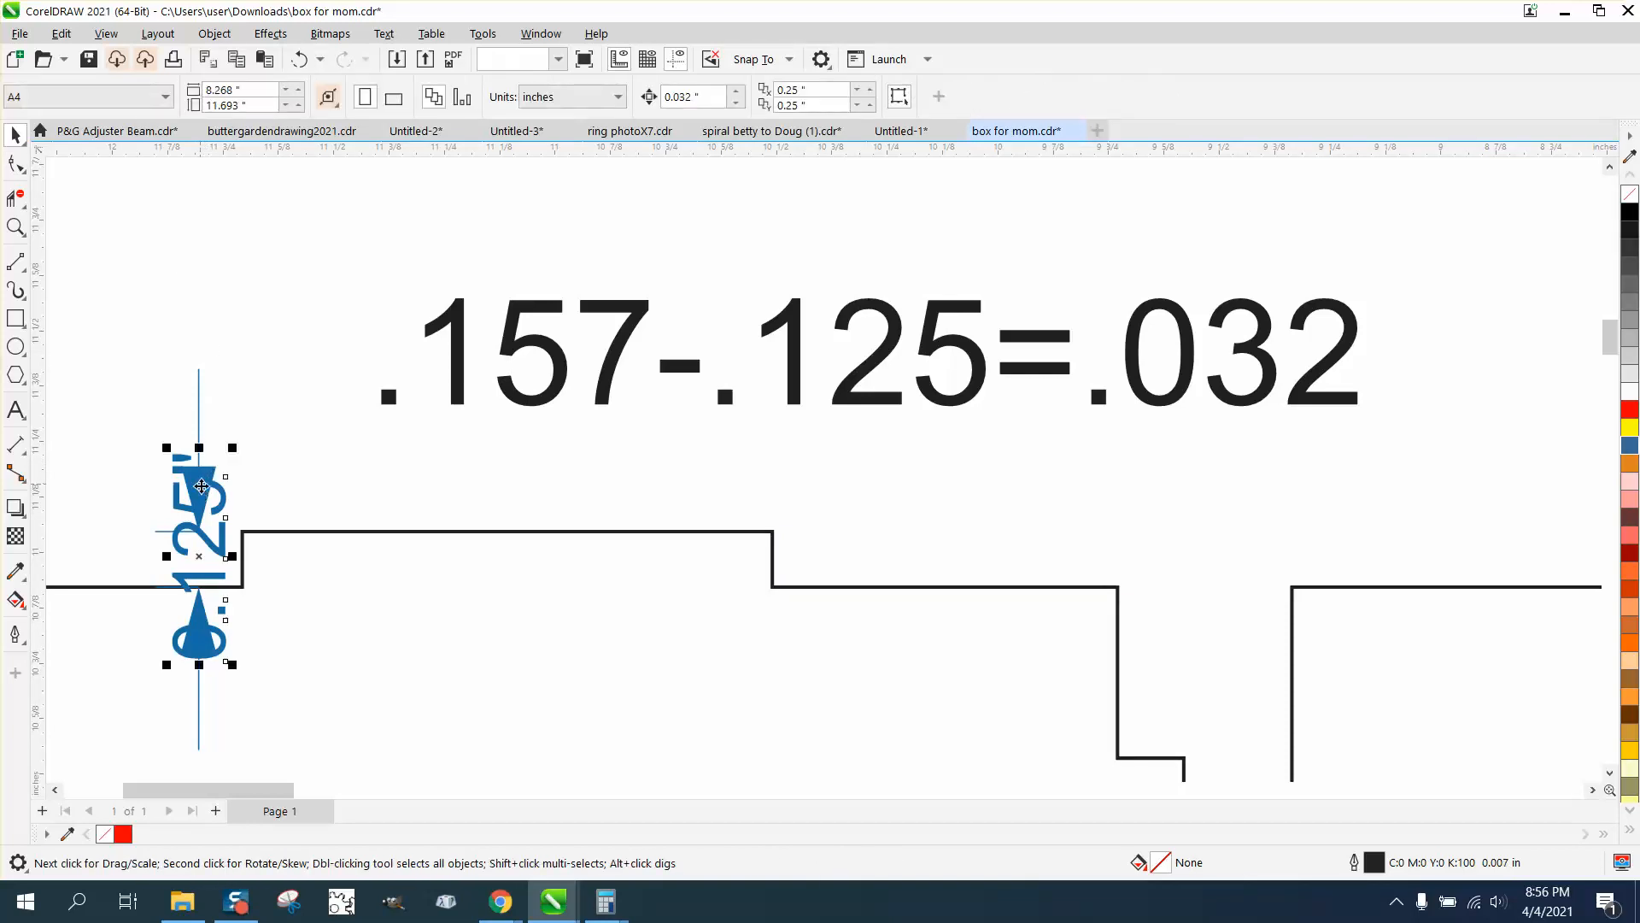
key("Delete")
Shorten the leftmost panel's bottom tab by moving its two outer corner nodes up 0.032 in
scroll(158, 423, "down", 1)
scroll(501, 453, "down", 3)
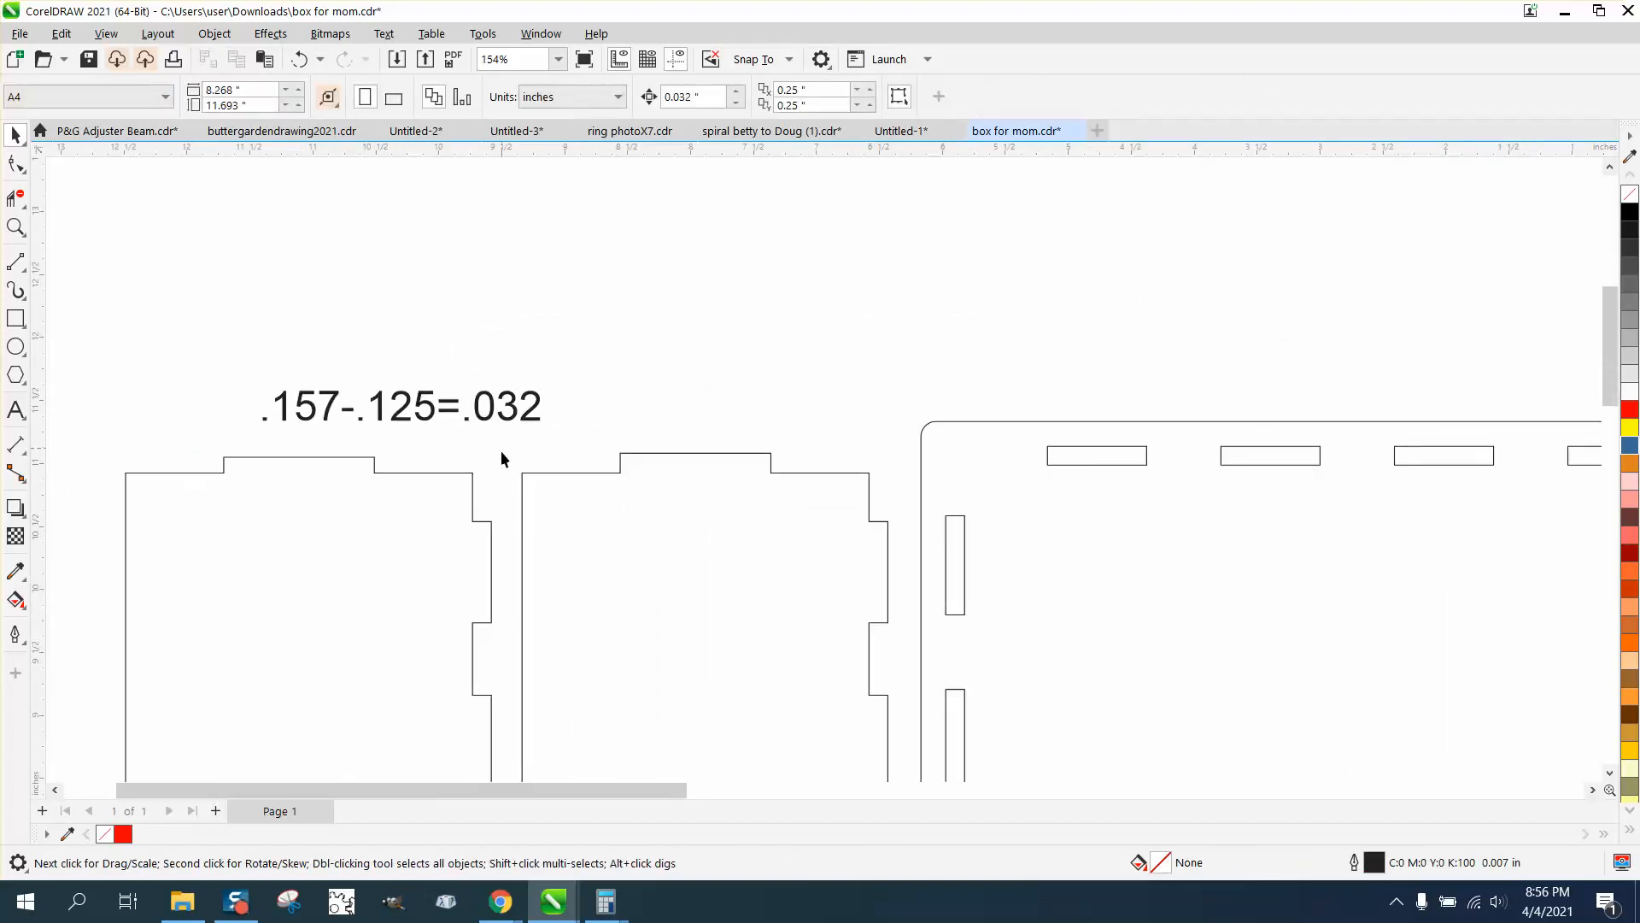
scroll(420, 541, "down", 1)
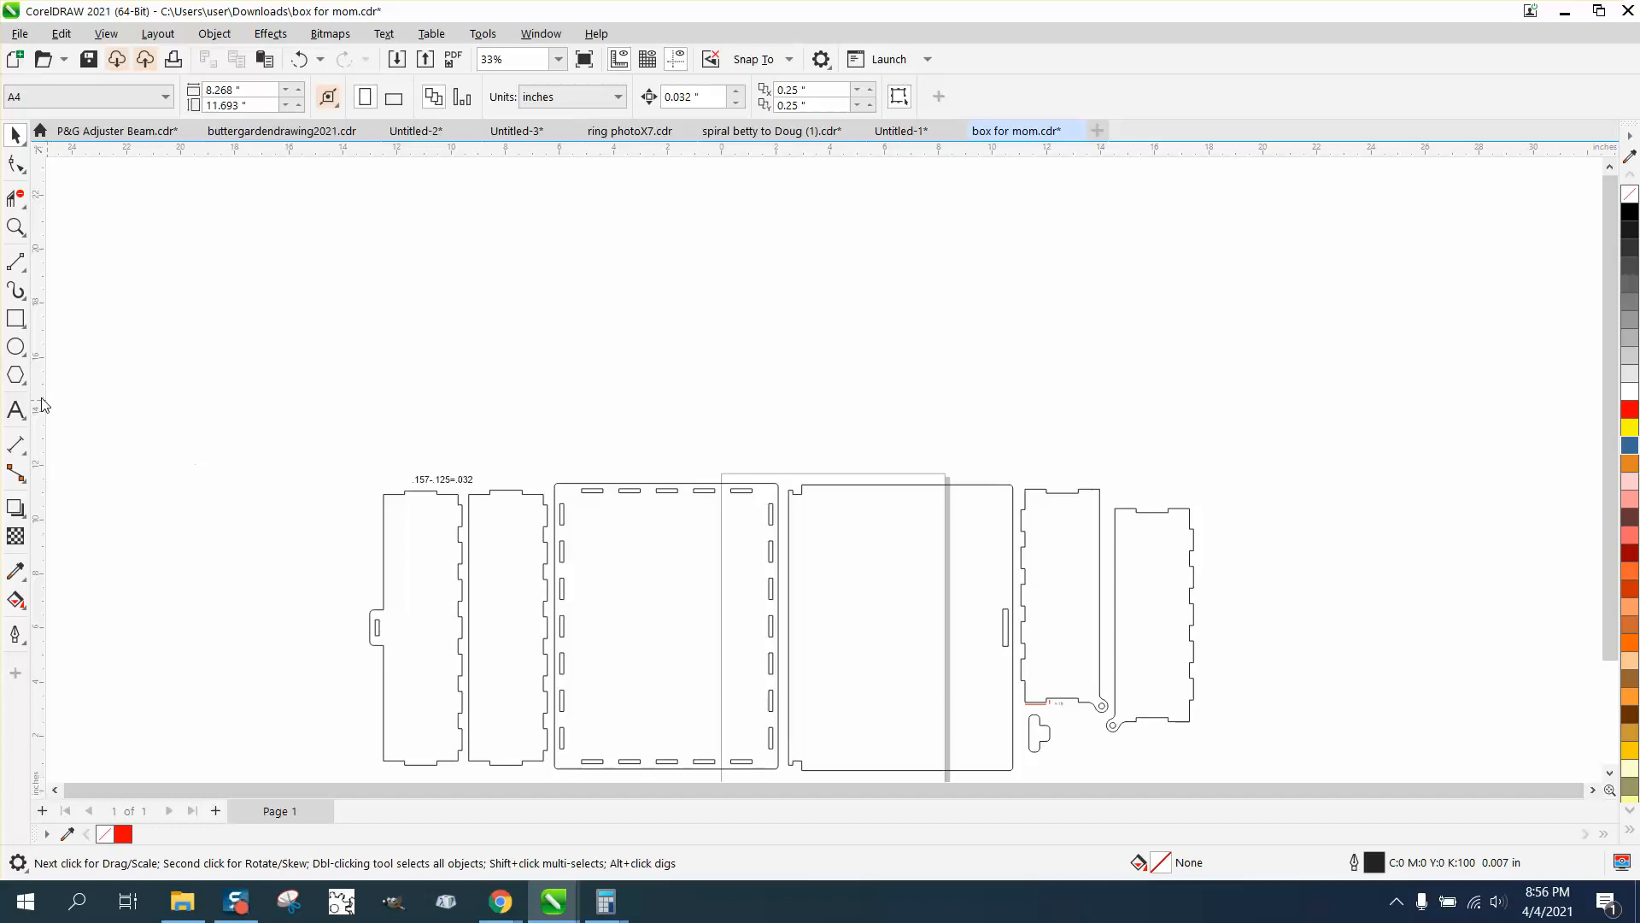
left_click(16, 228)
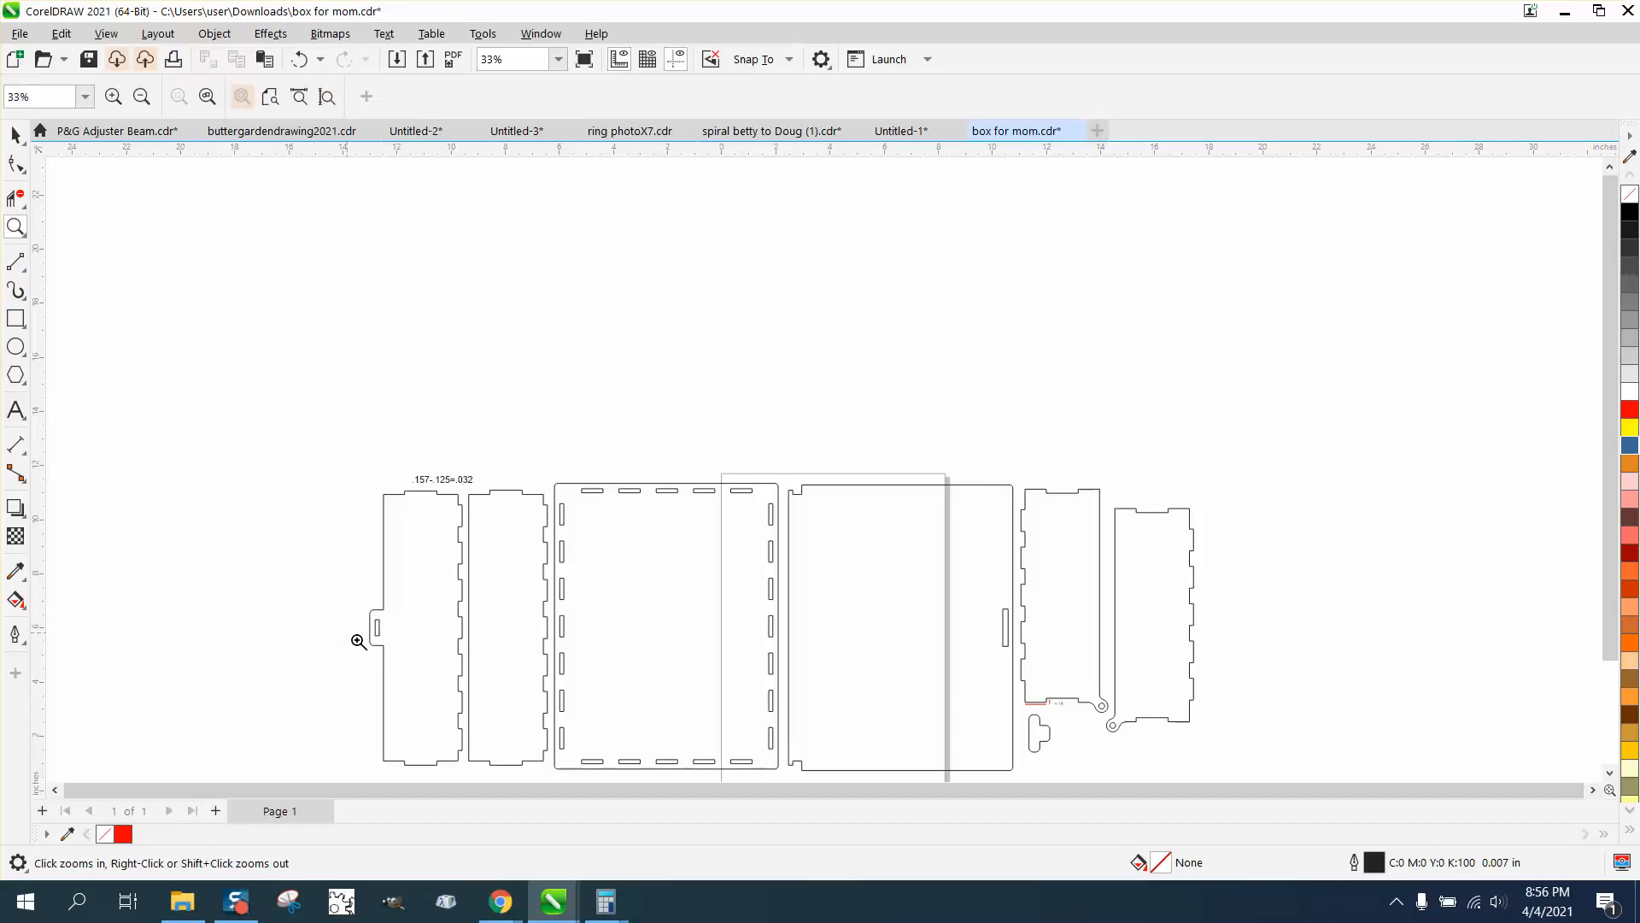
left_click_drag(355, 706, 497, 778)
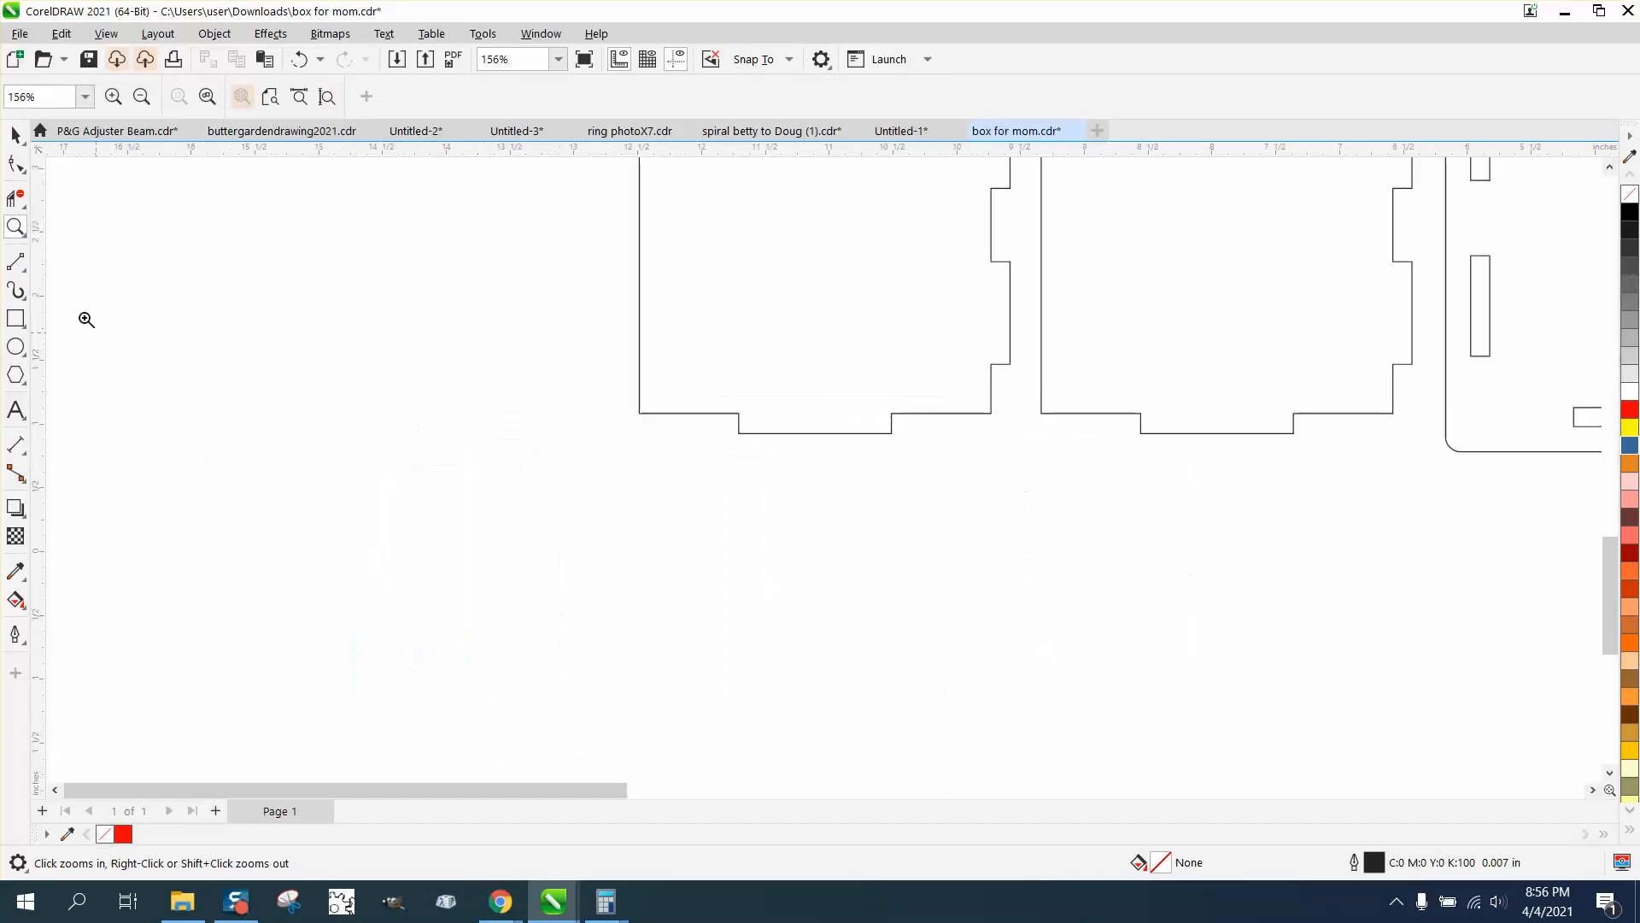
left_click(21, 170)
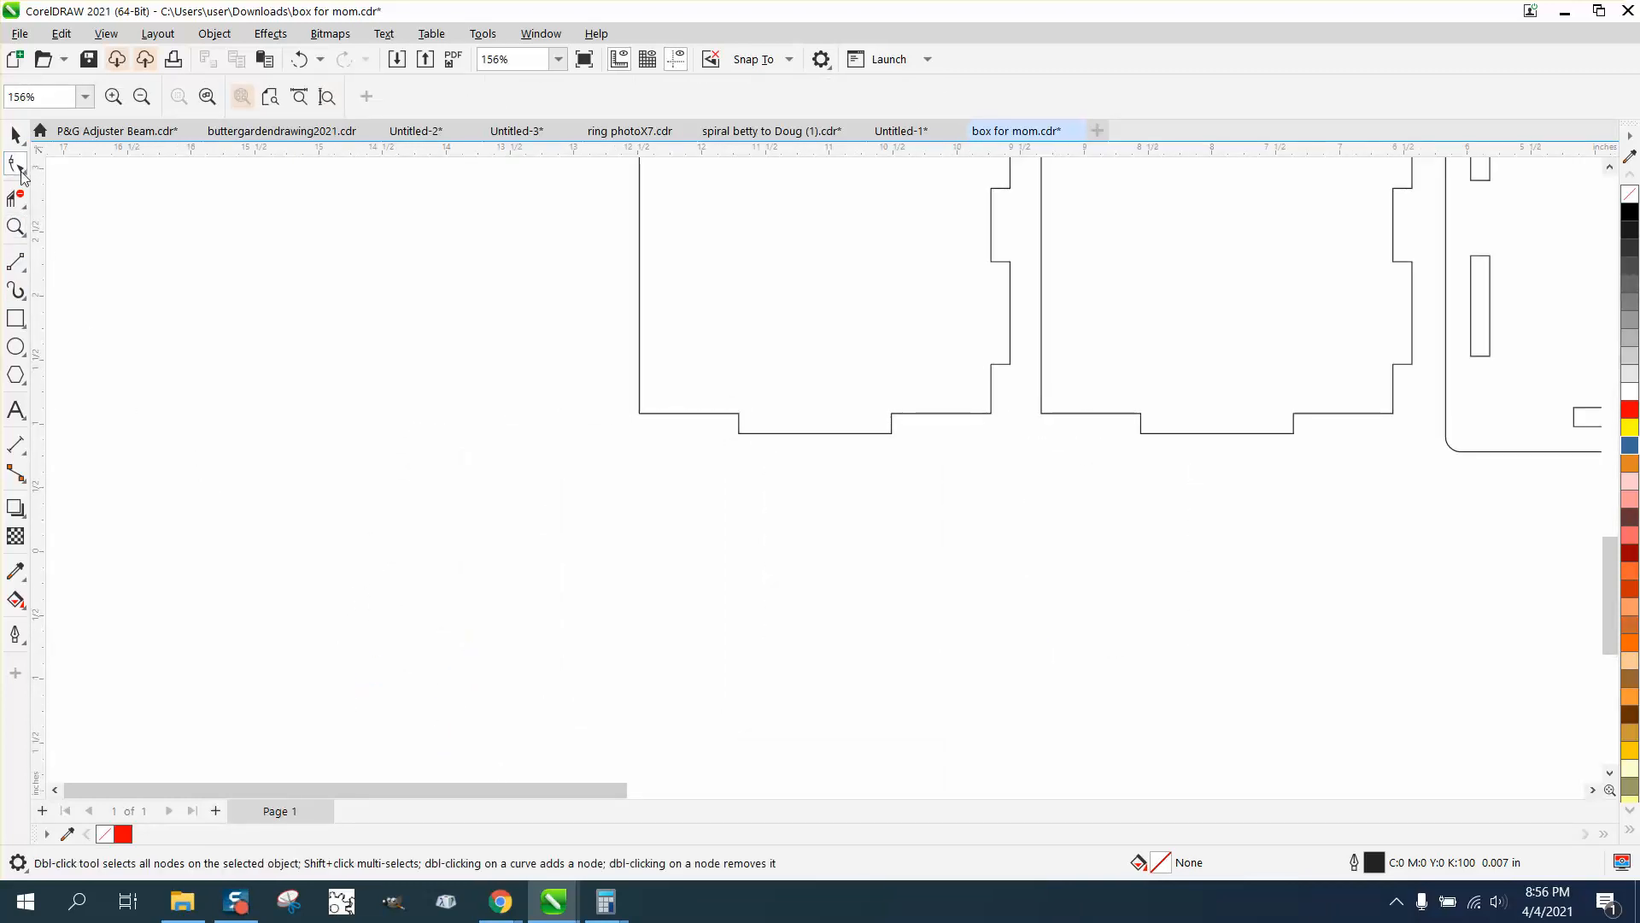
left_click(740, 429)
left_click_drag(719, 423, 902, 462)
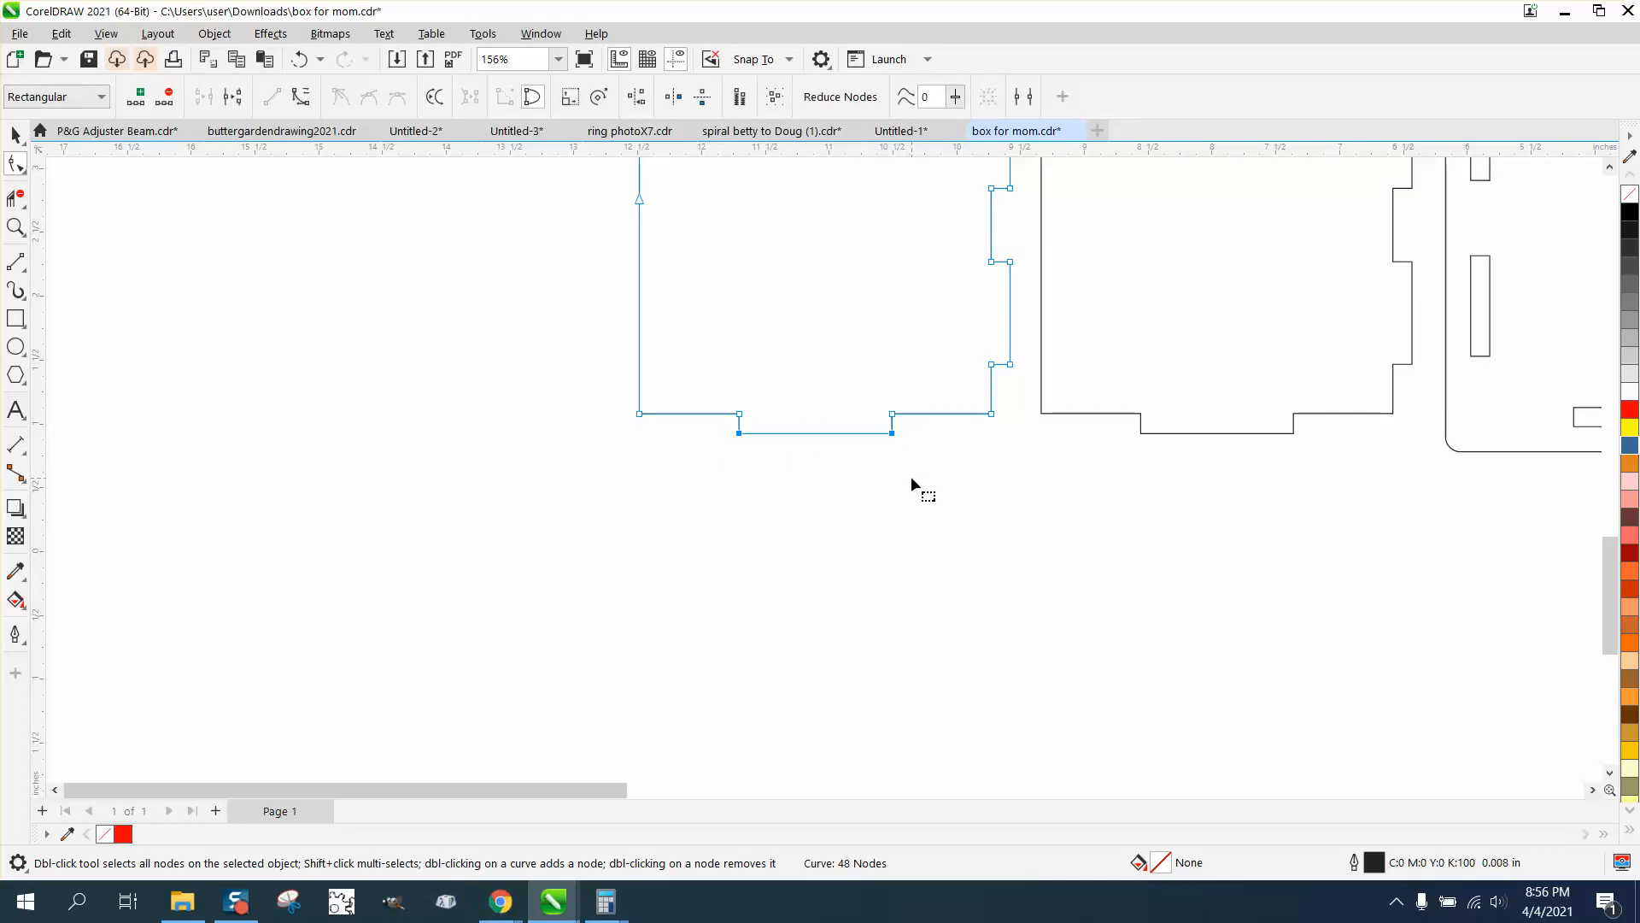
key("Up")
Move the outer nodes of all tabs along the leftmost panel's right edge inward by 0.032 in
scroll(911, 484, "down", 6)
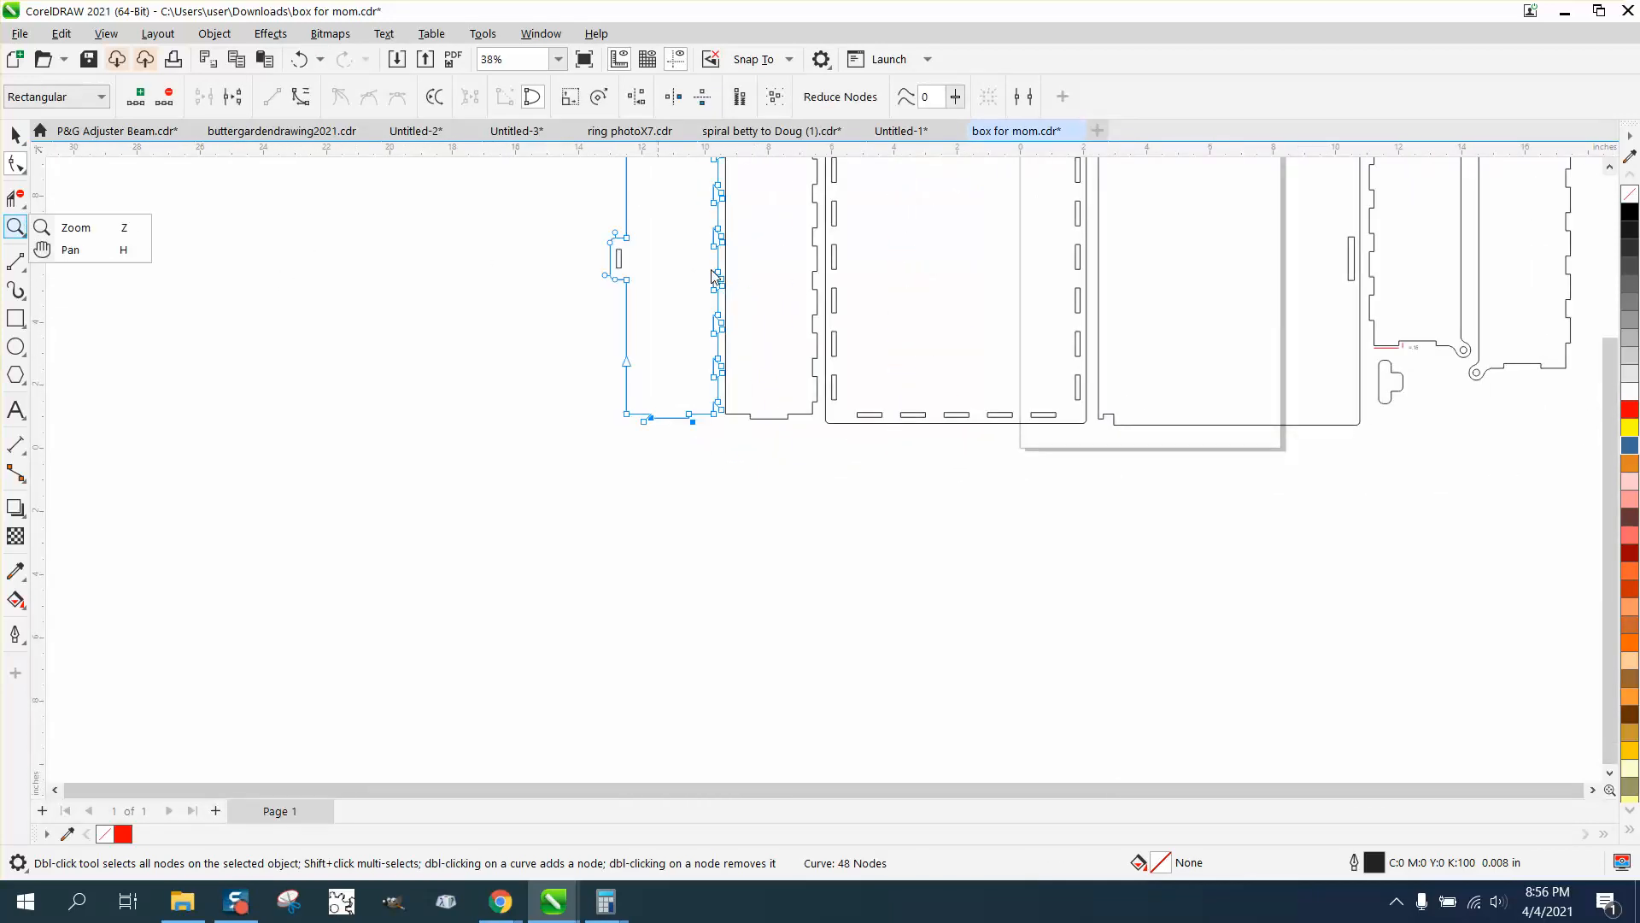
left_click(91, 228)
scroll(663, 395, "down", 1)
scroll(691, 349, "down", 2)
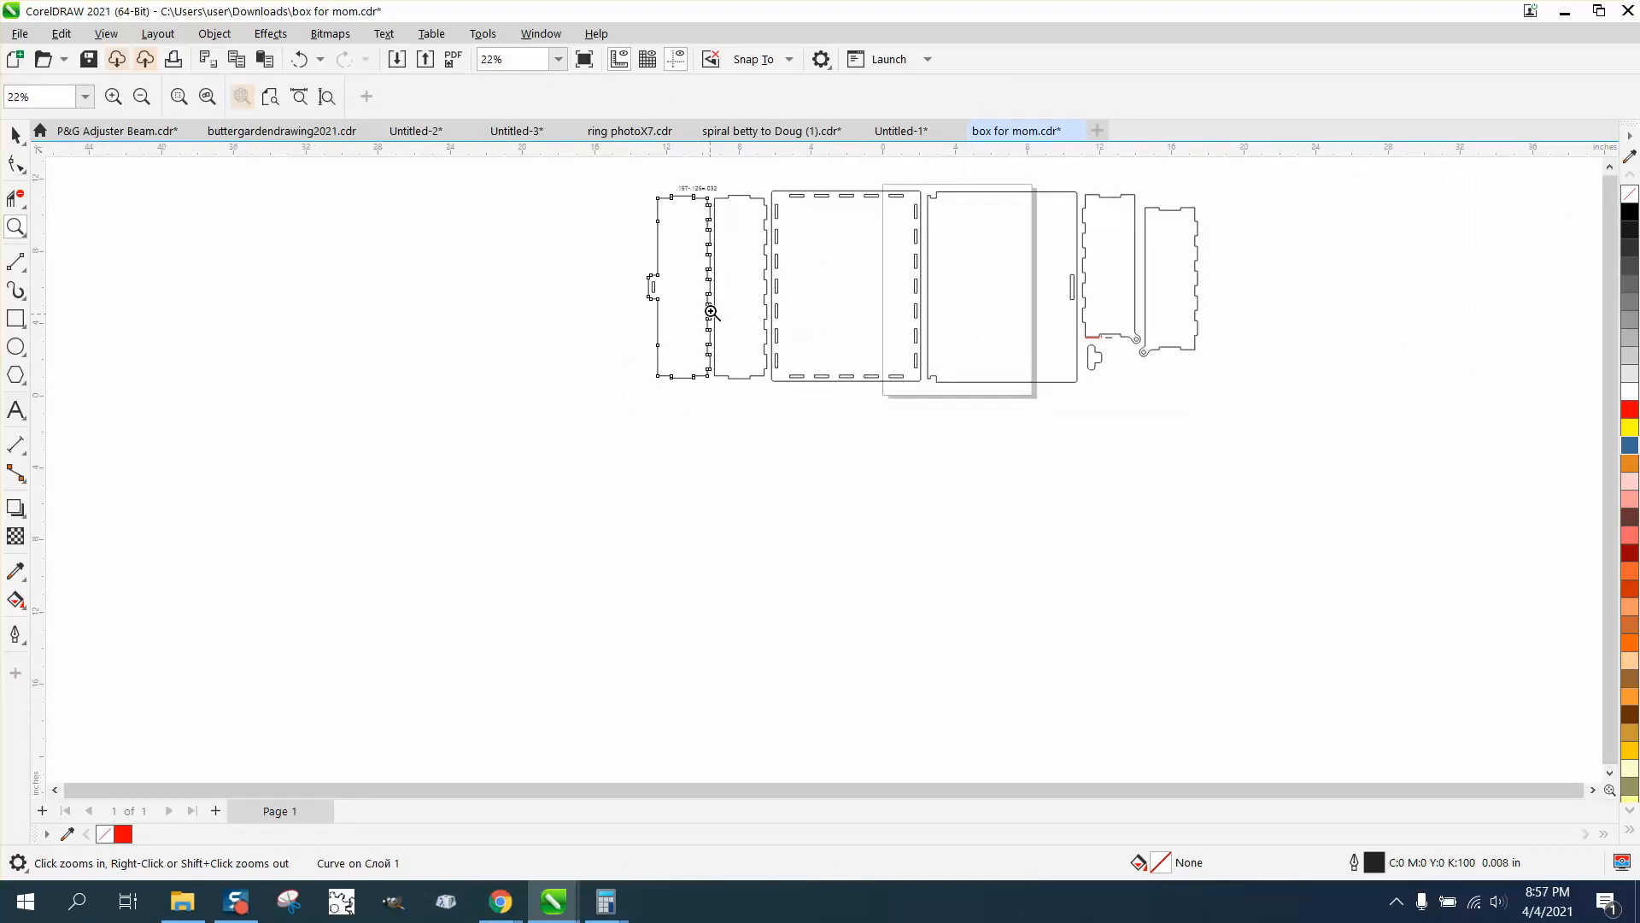
left_click_drag(690, 184, 798, 429)
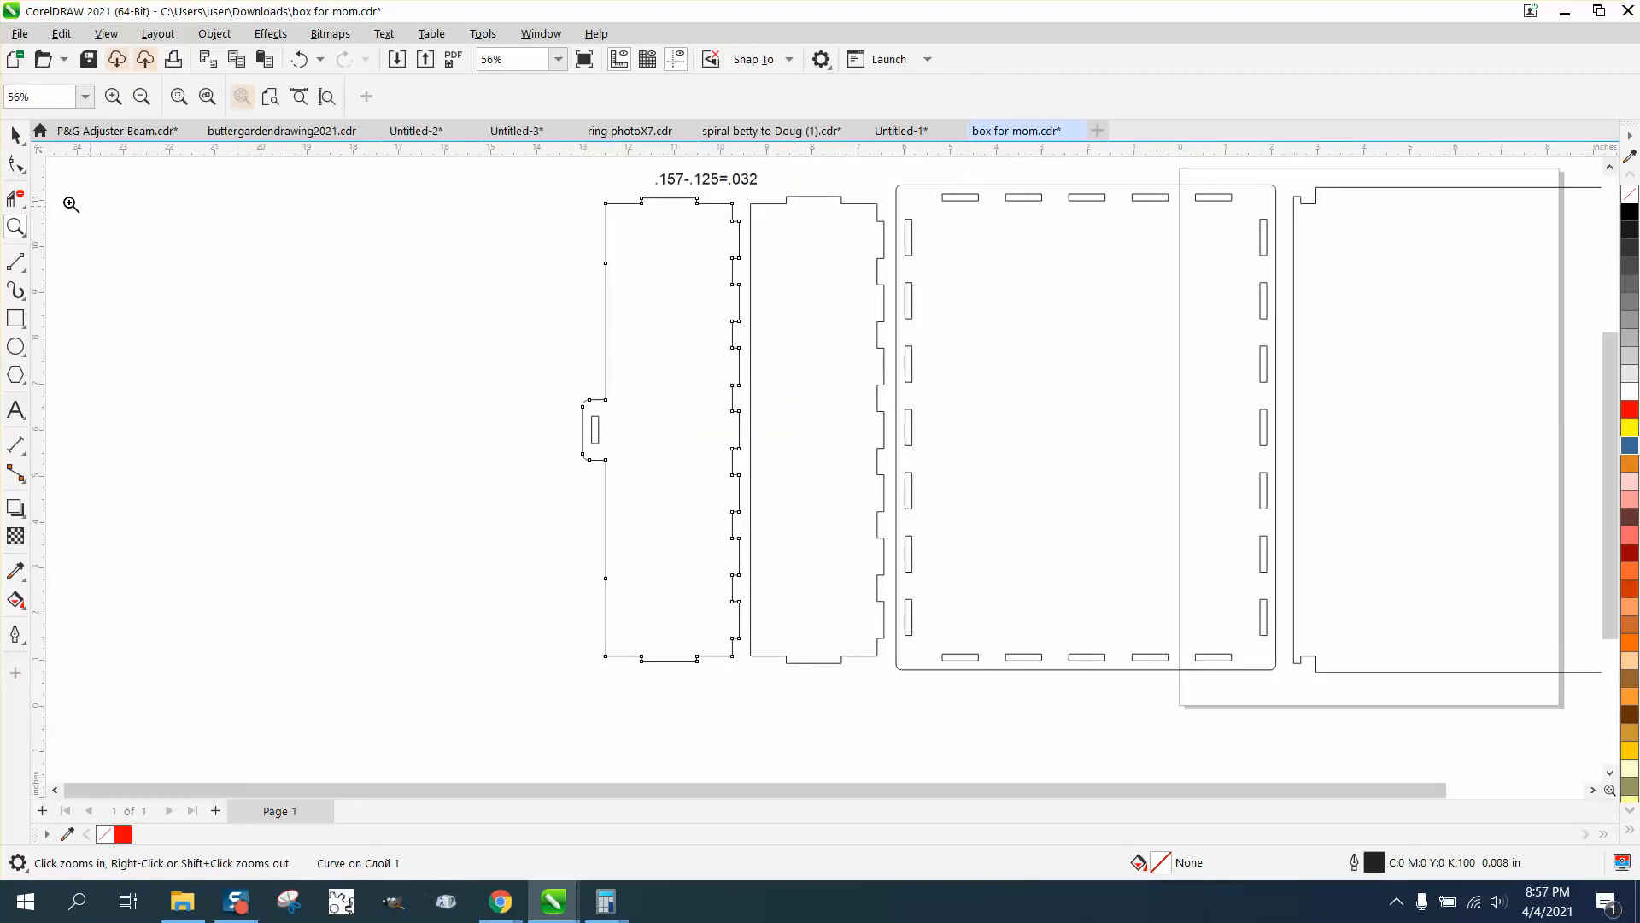
left_click(15, 163)
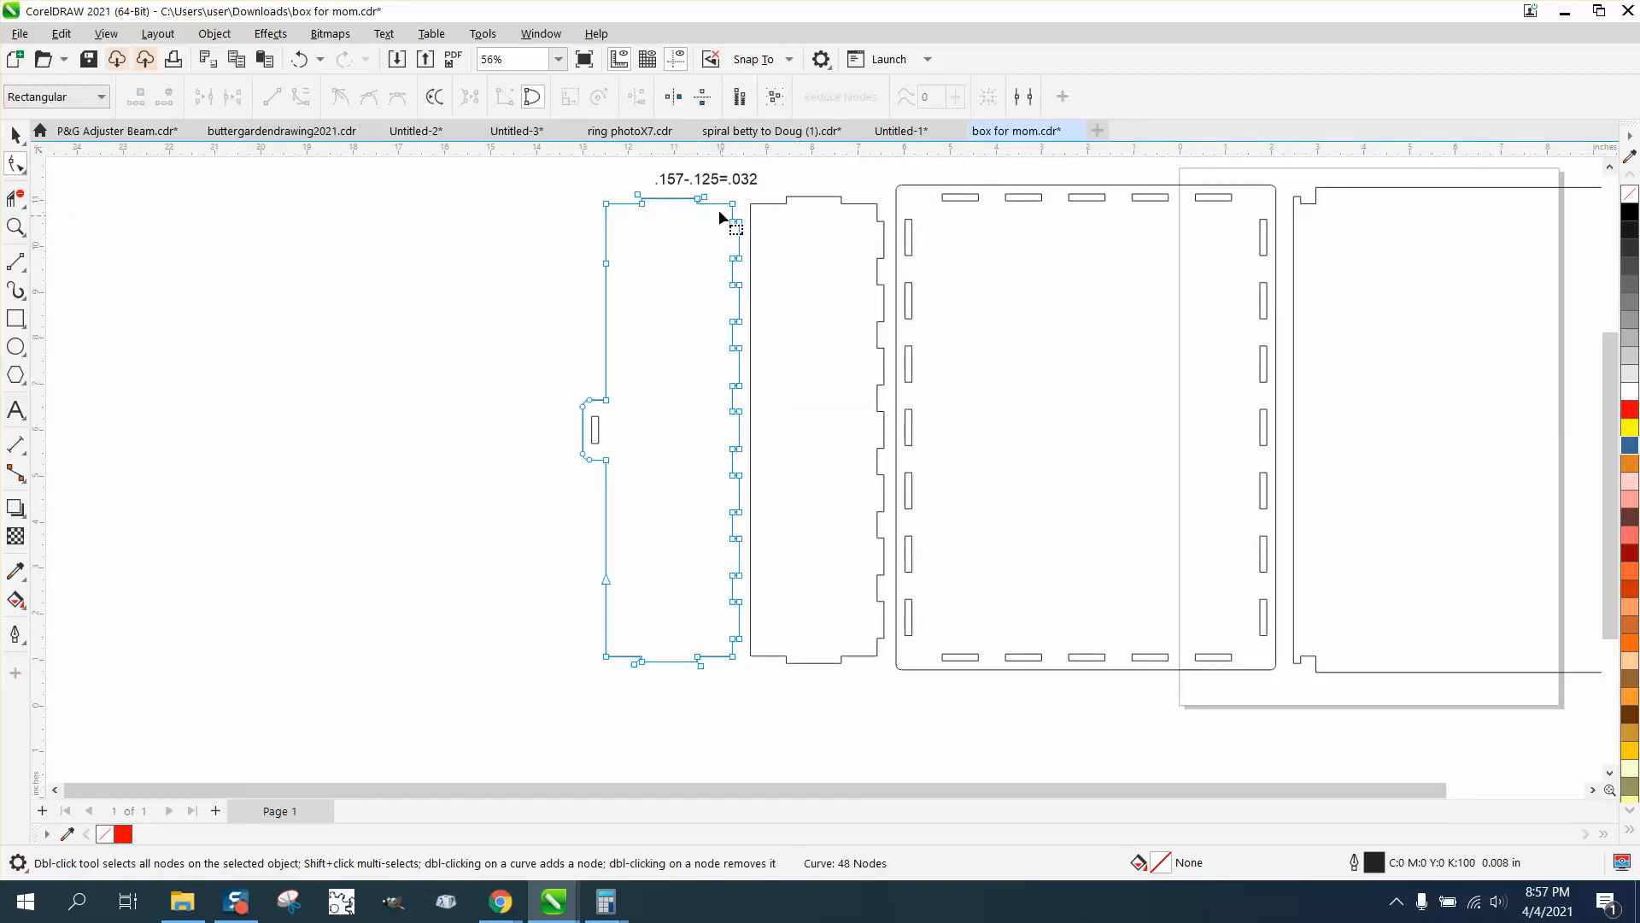
left_click(15, 226)
scroll(897, 703, "up", 1)
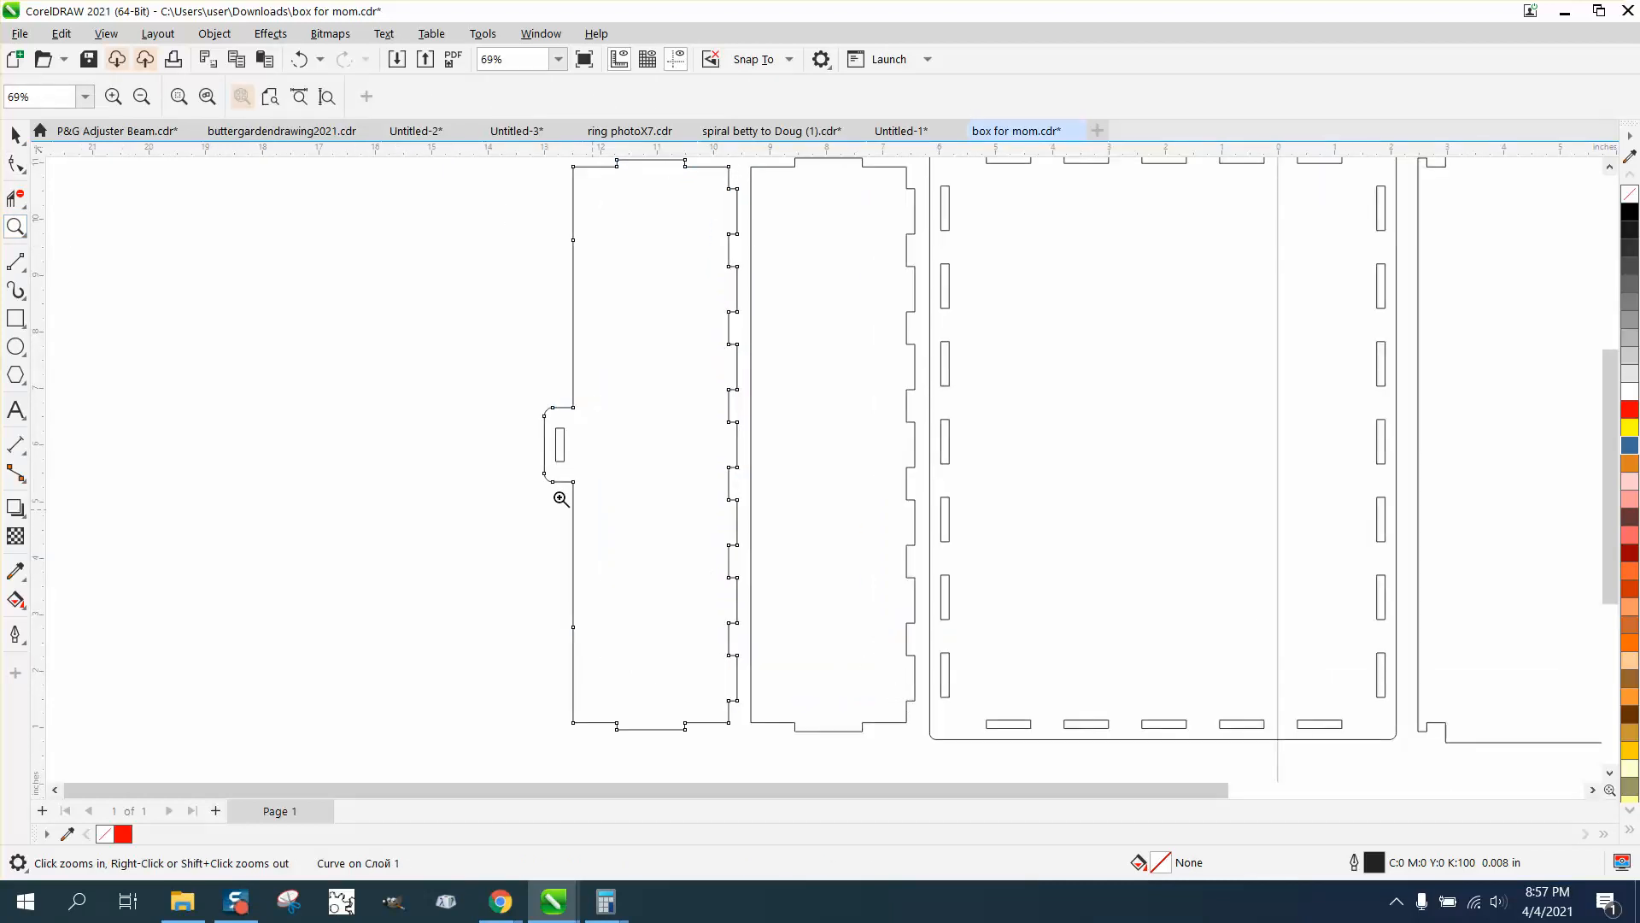
left_click(17, 164)
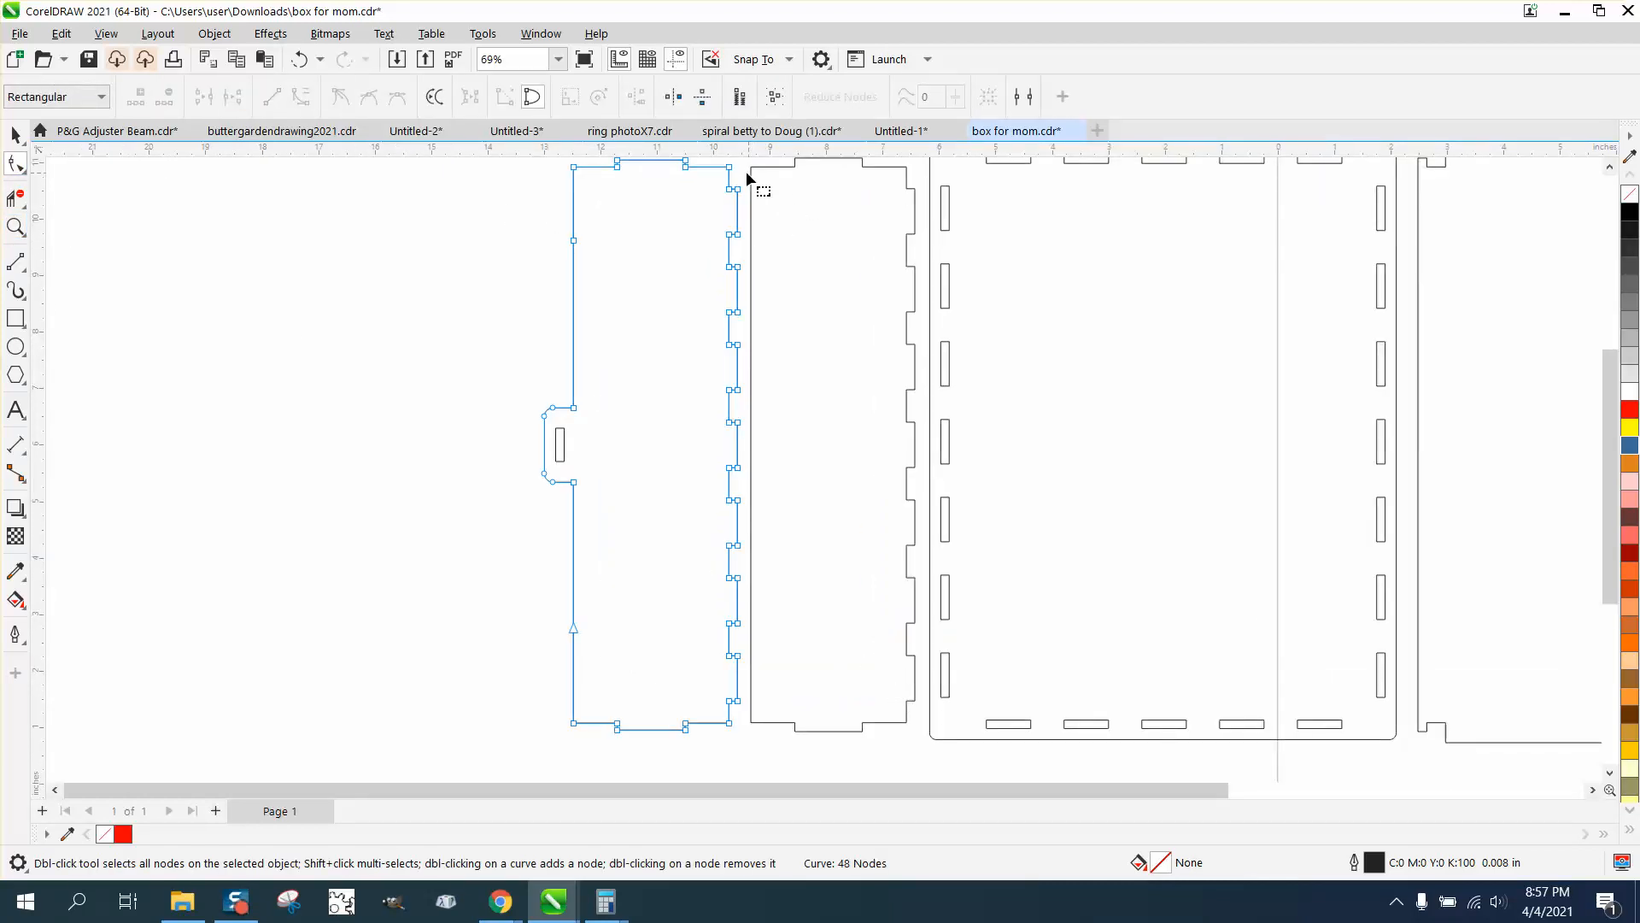
left_click_drag(745, 168, 737, 723)
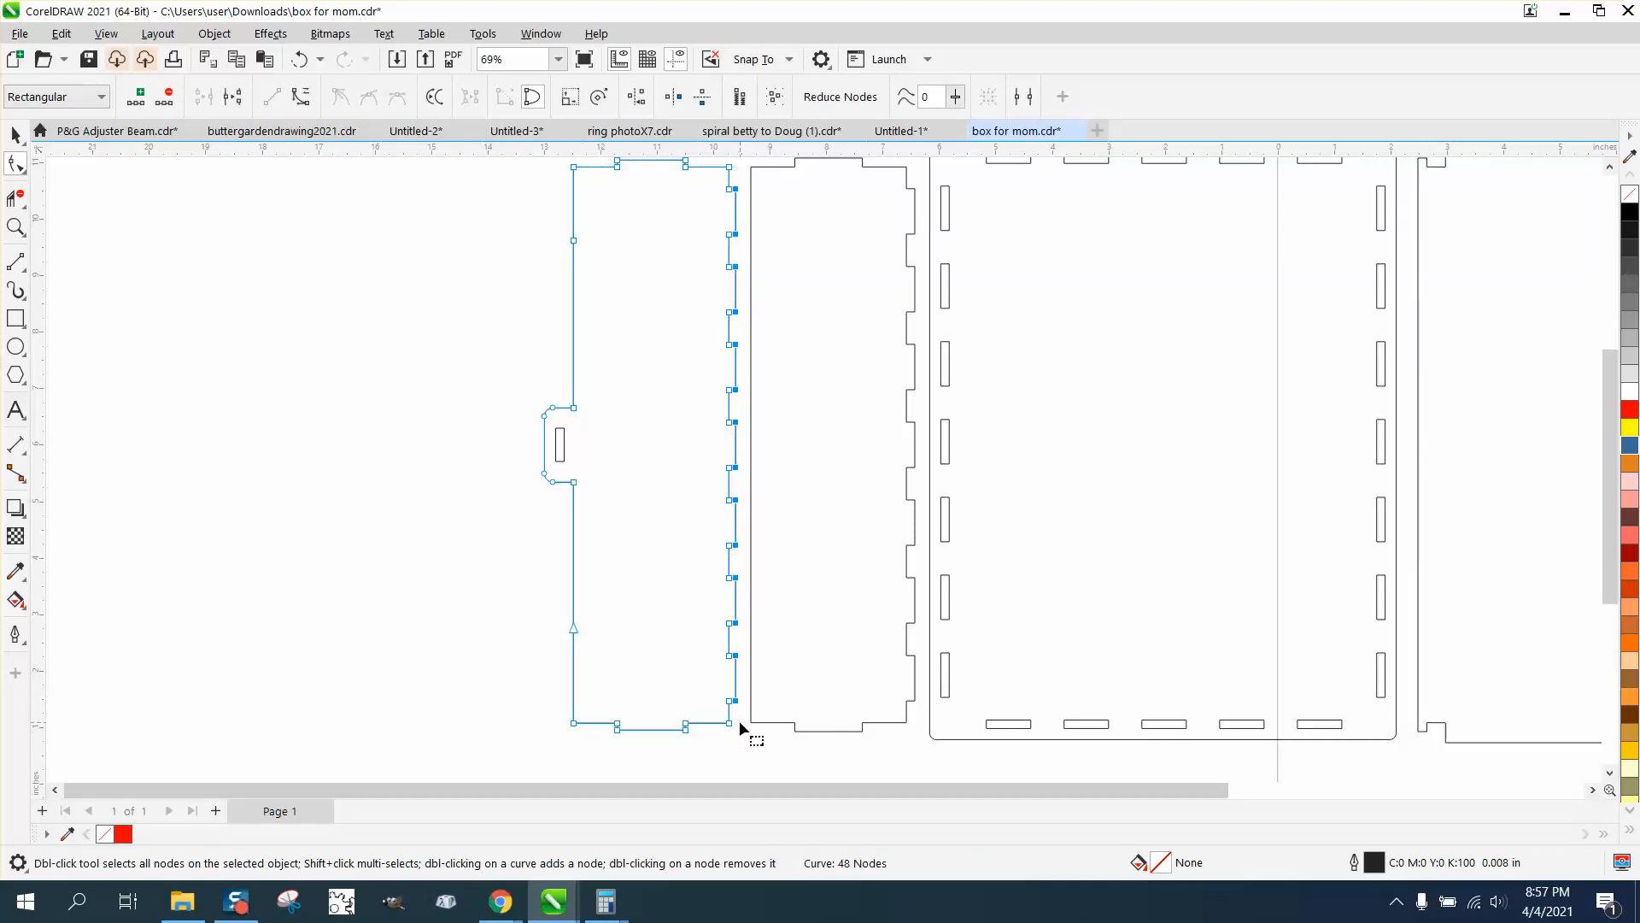
Move the outer nodes of all right-edge tabs on the second panel 0.032 in to the left
left_click(914, 195)
left_click_drag(923, 181, 915, 712)
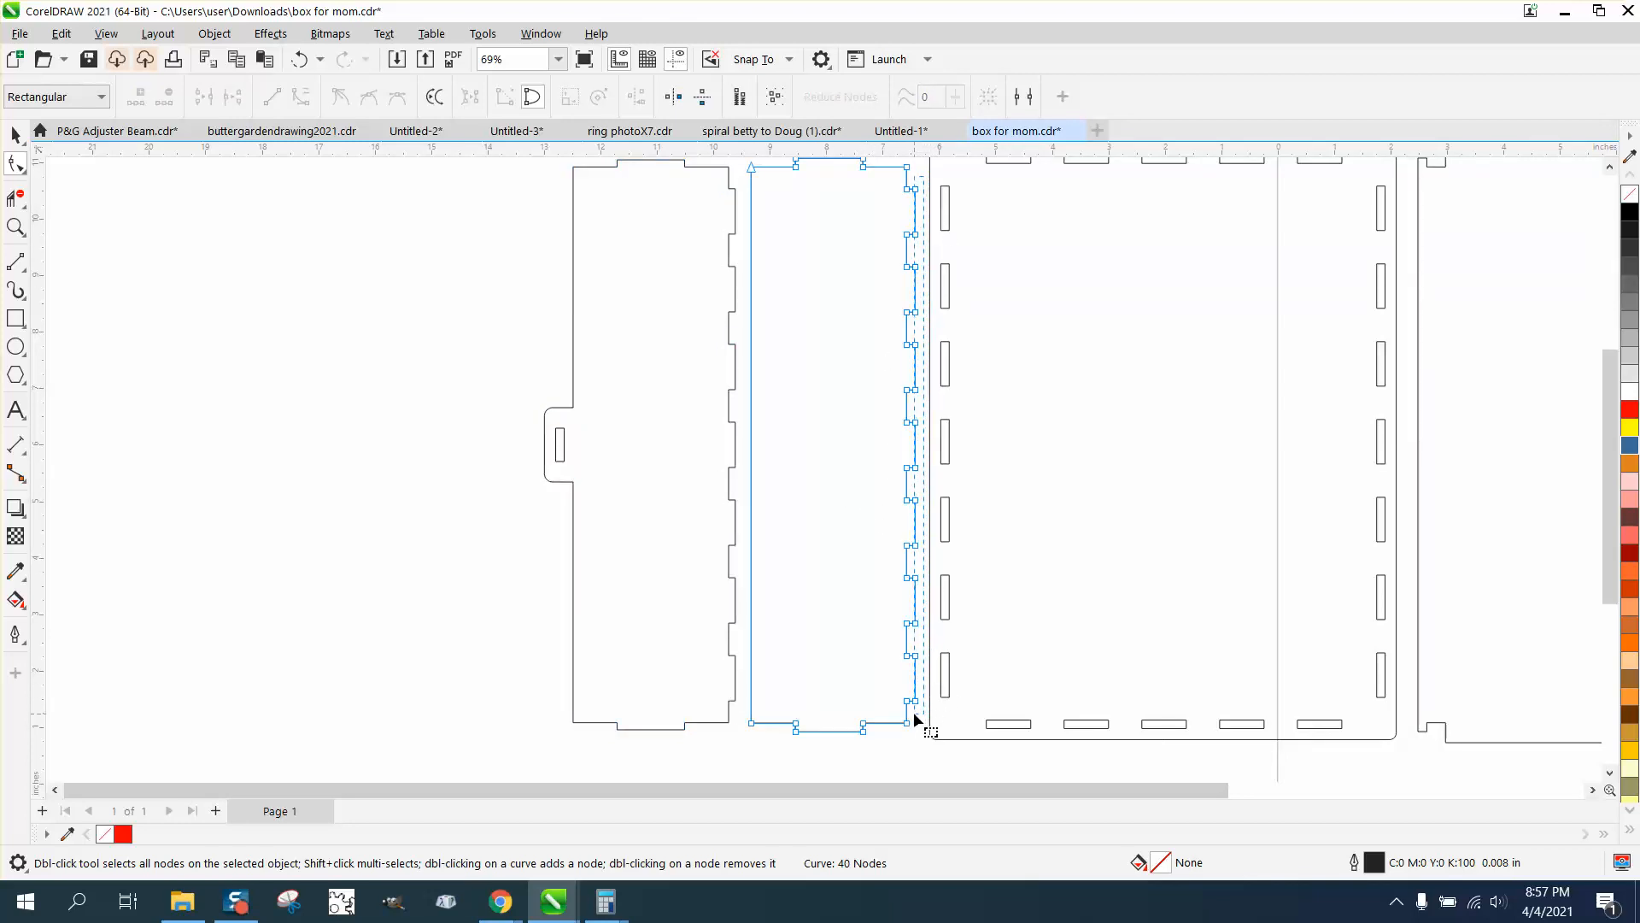
key("Left")
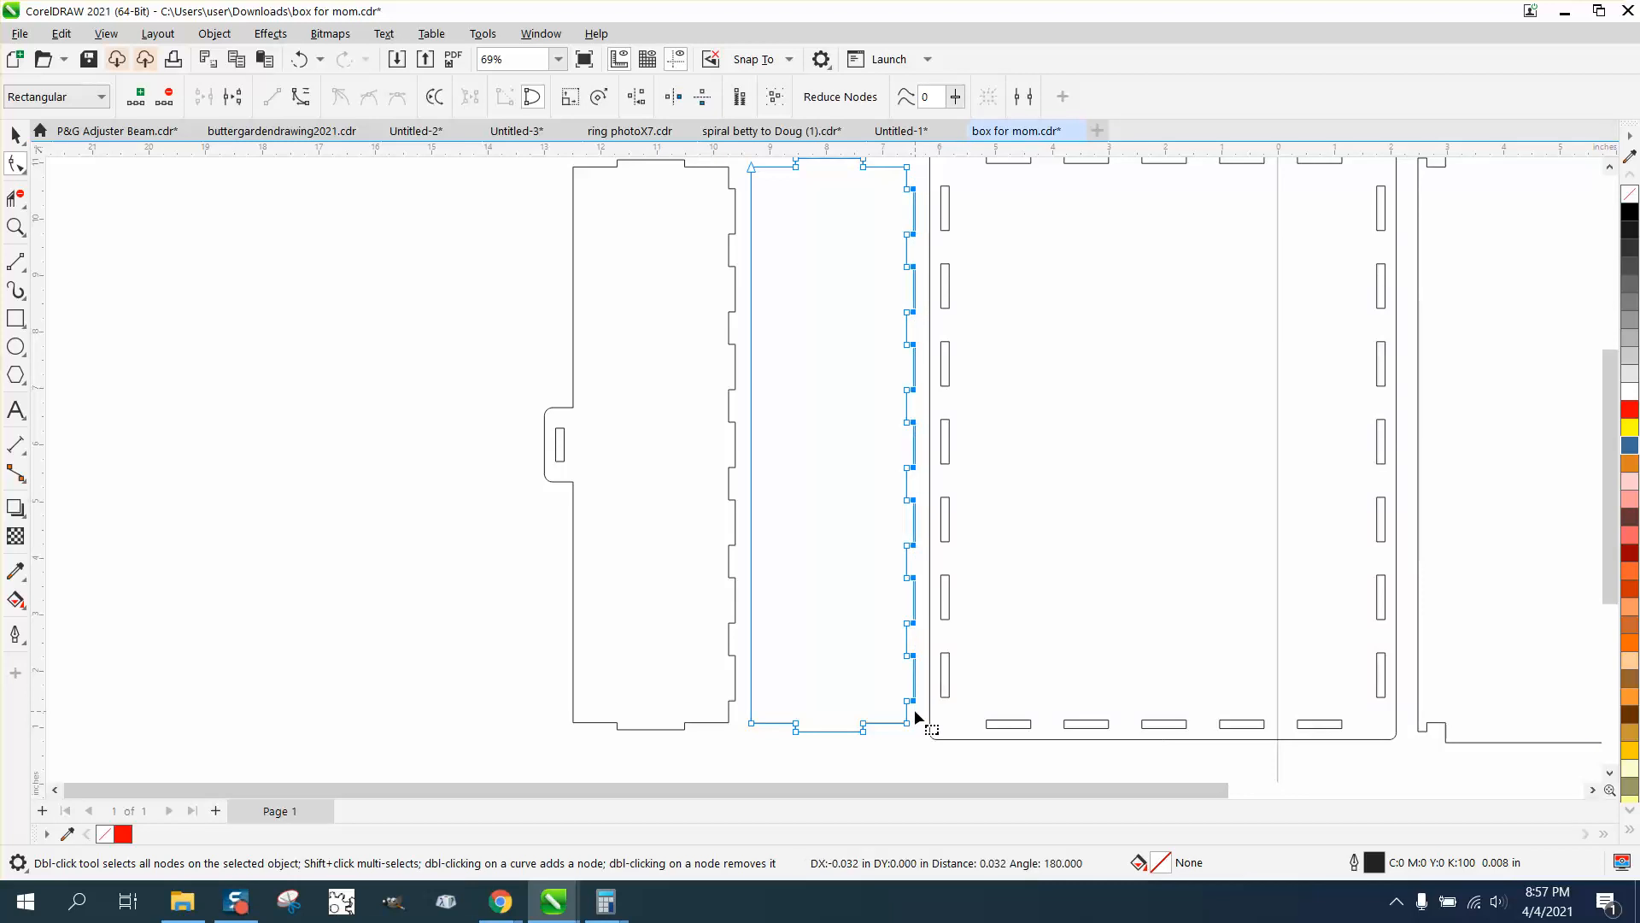
Shorten the second panel's bottom and top tabs by moving their outer nodes inward 0.032 in
left_click_drag(788, 735, 883, 748)
key("Up")
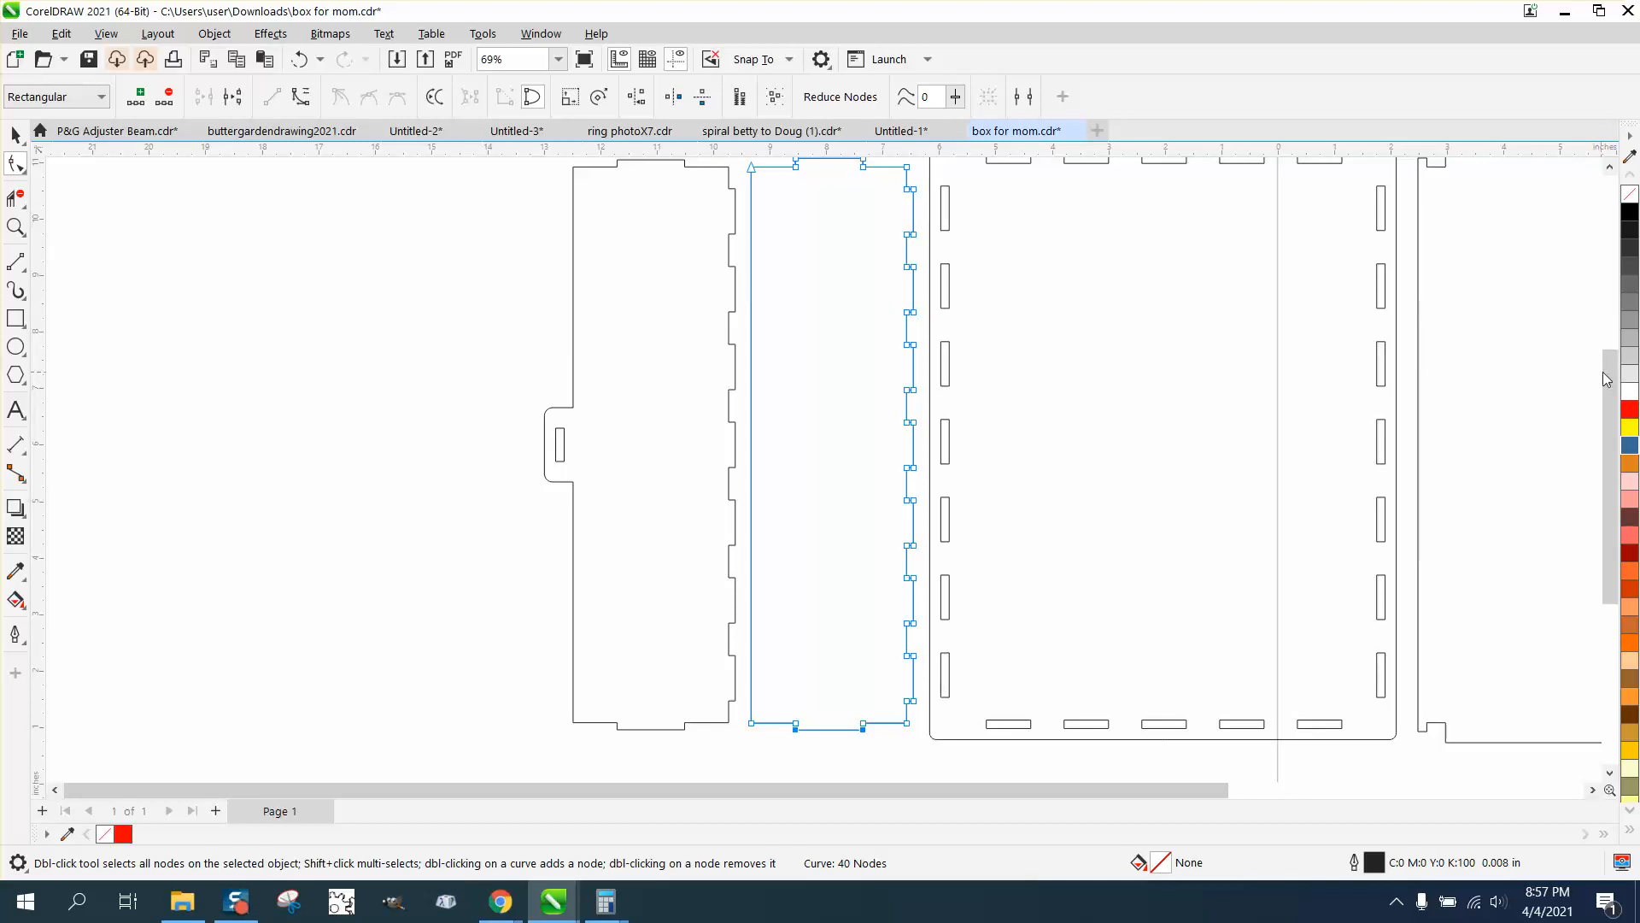
scroll(1604, 361, "up", 1)
left_click_drag(823, 191, 884, 202)
scroll(653, 191, "down", 2)
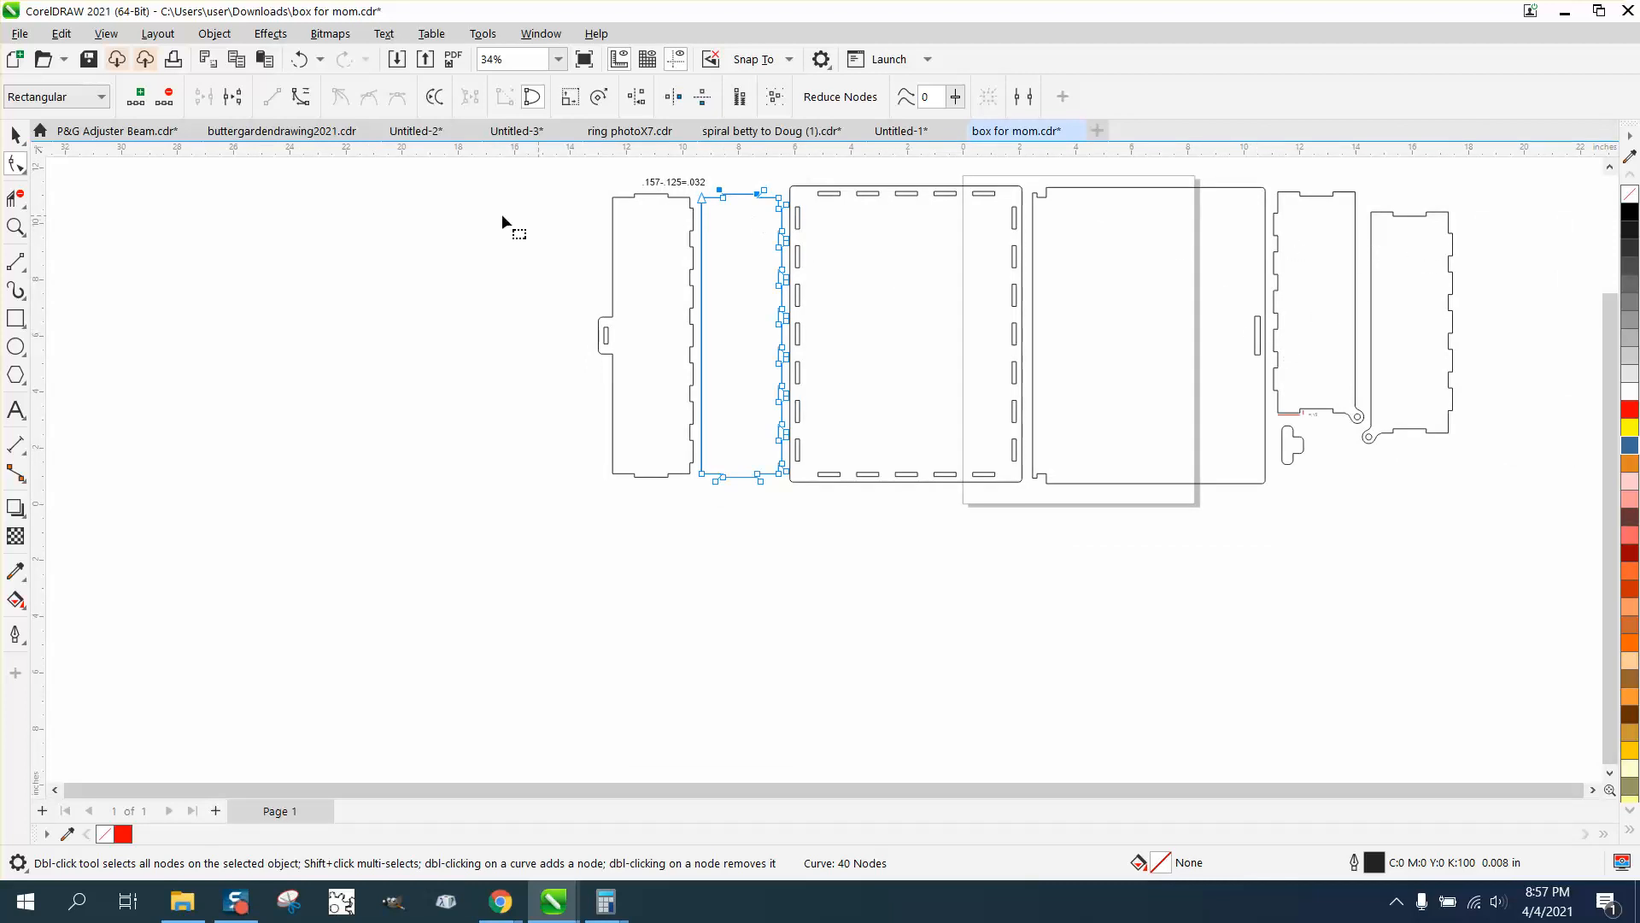
Add a parallel dimension to the depth of the top notch on the first hinged panel, beside the large slotted lid panel
left_click(15, 226)
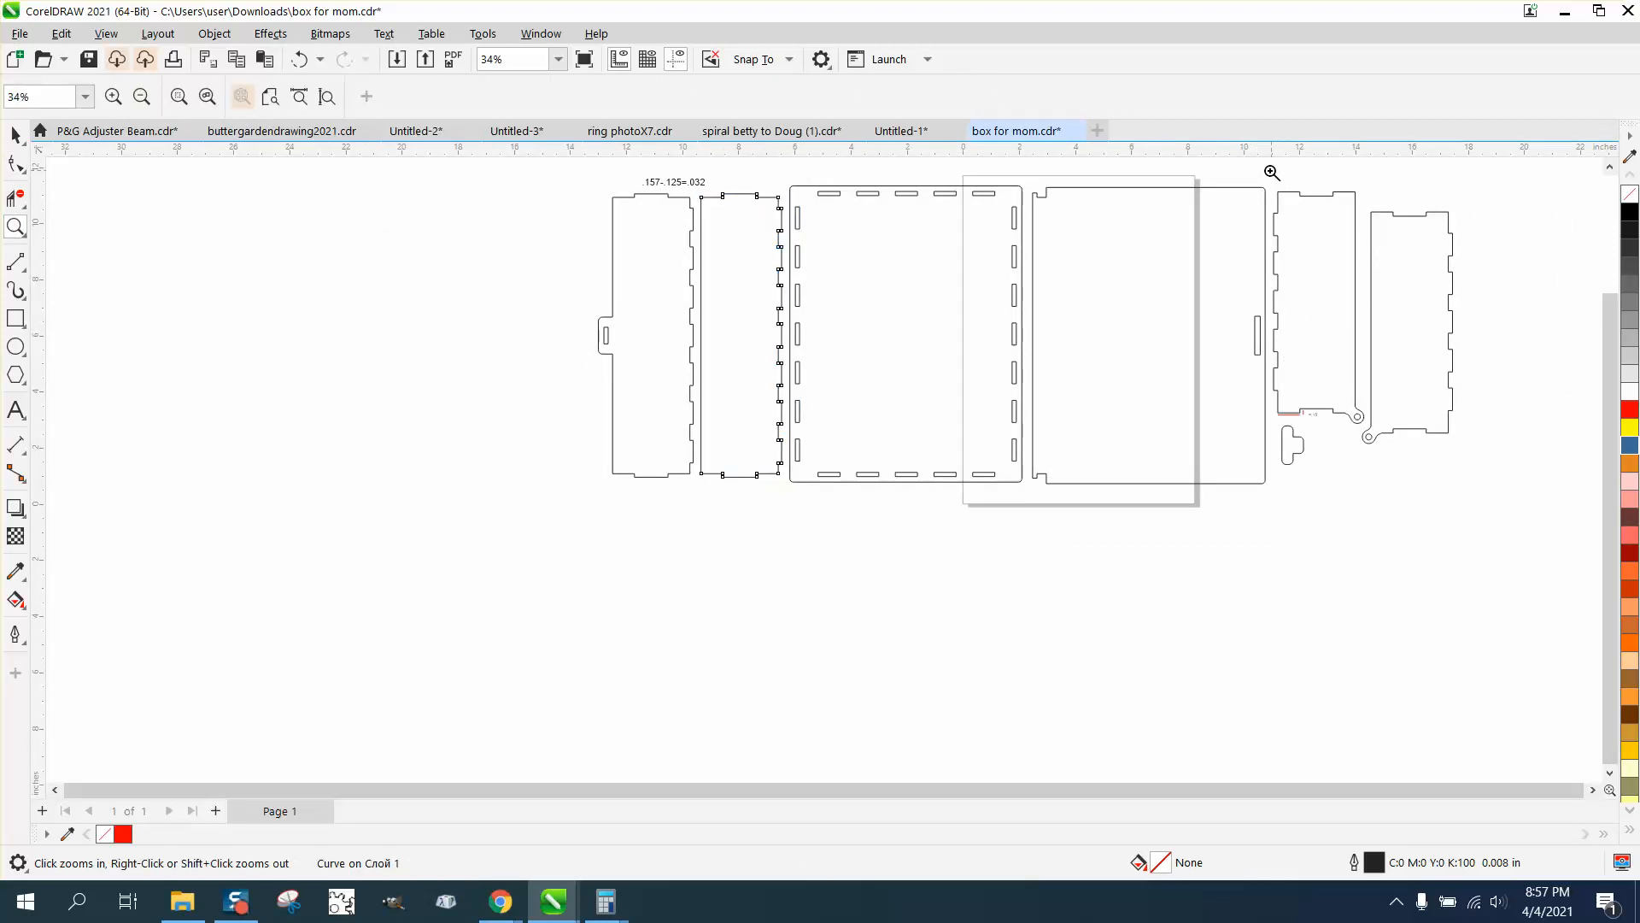
left_click_drag(1586, 500, 1585, 499)
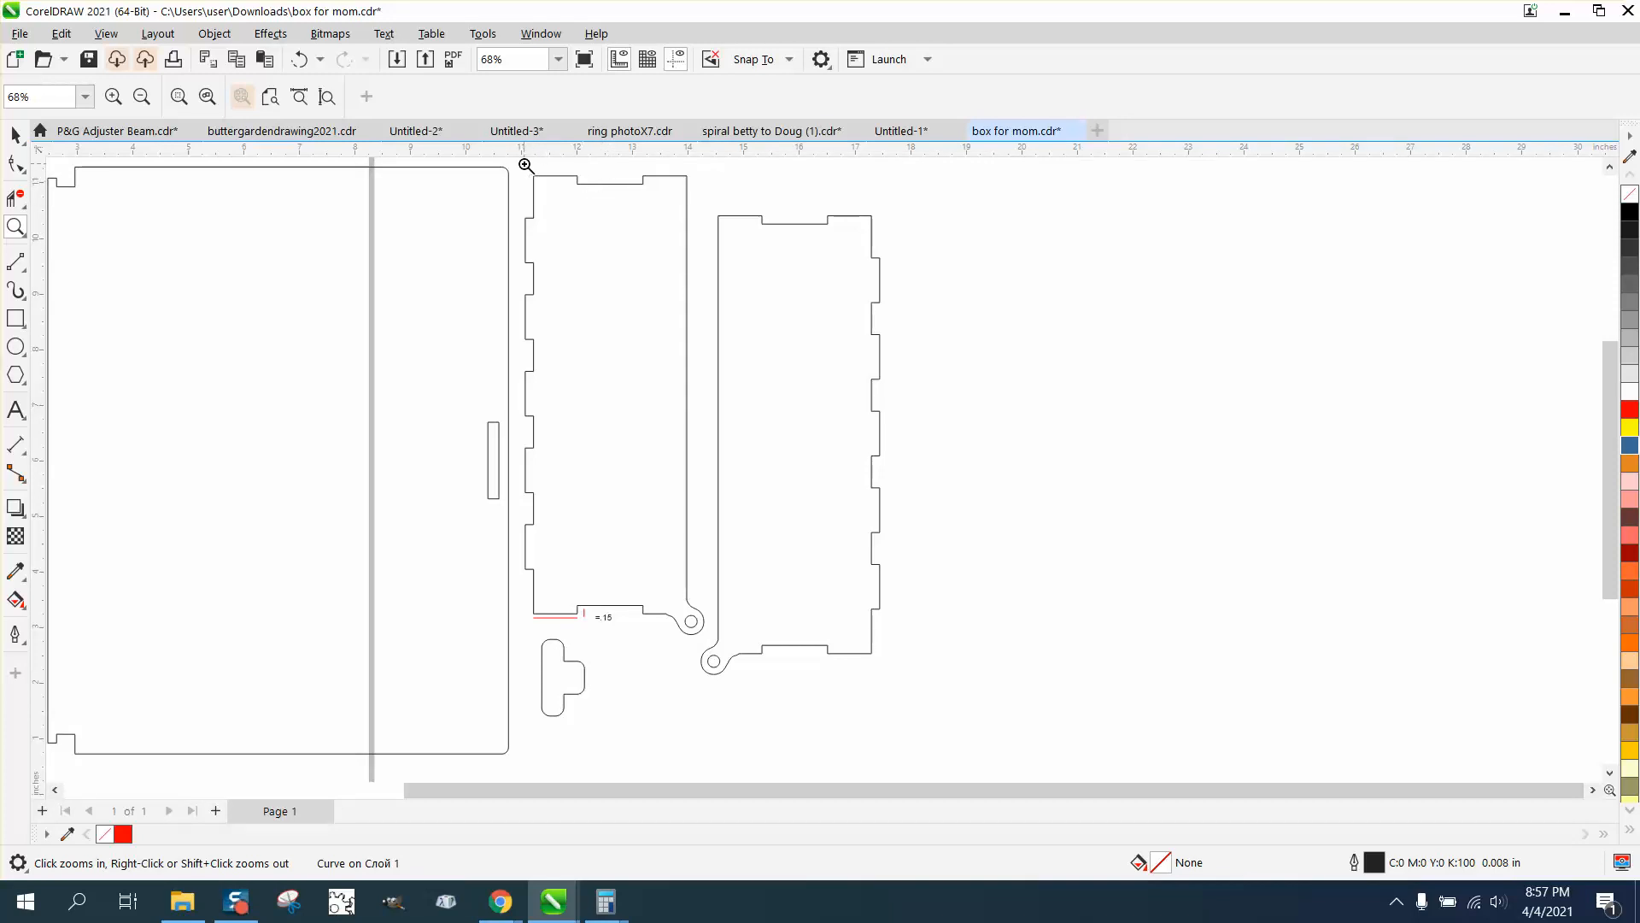
left_click_drag(525, 163, 733, 216)
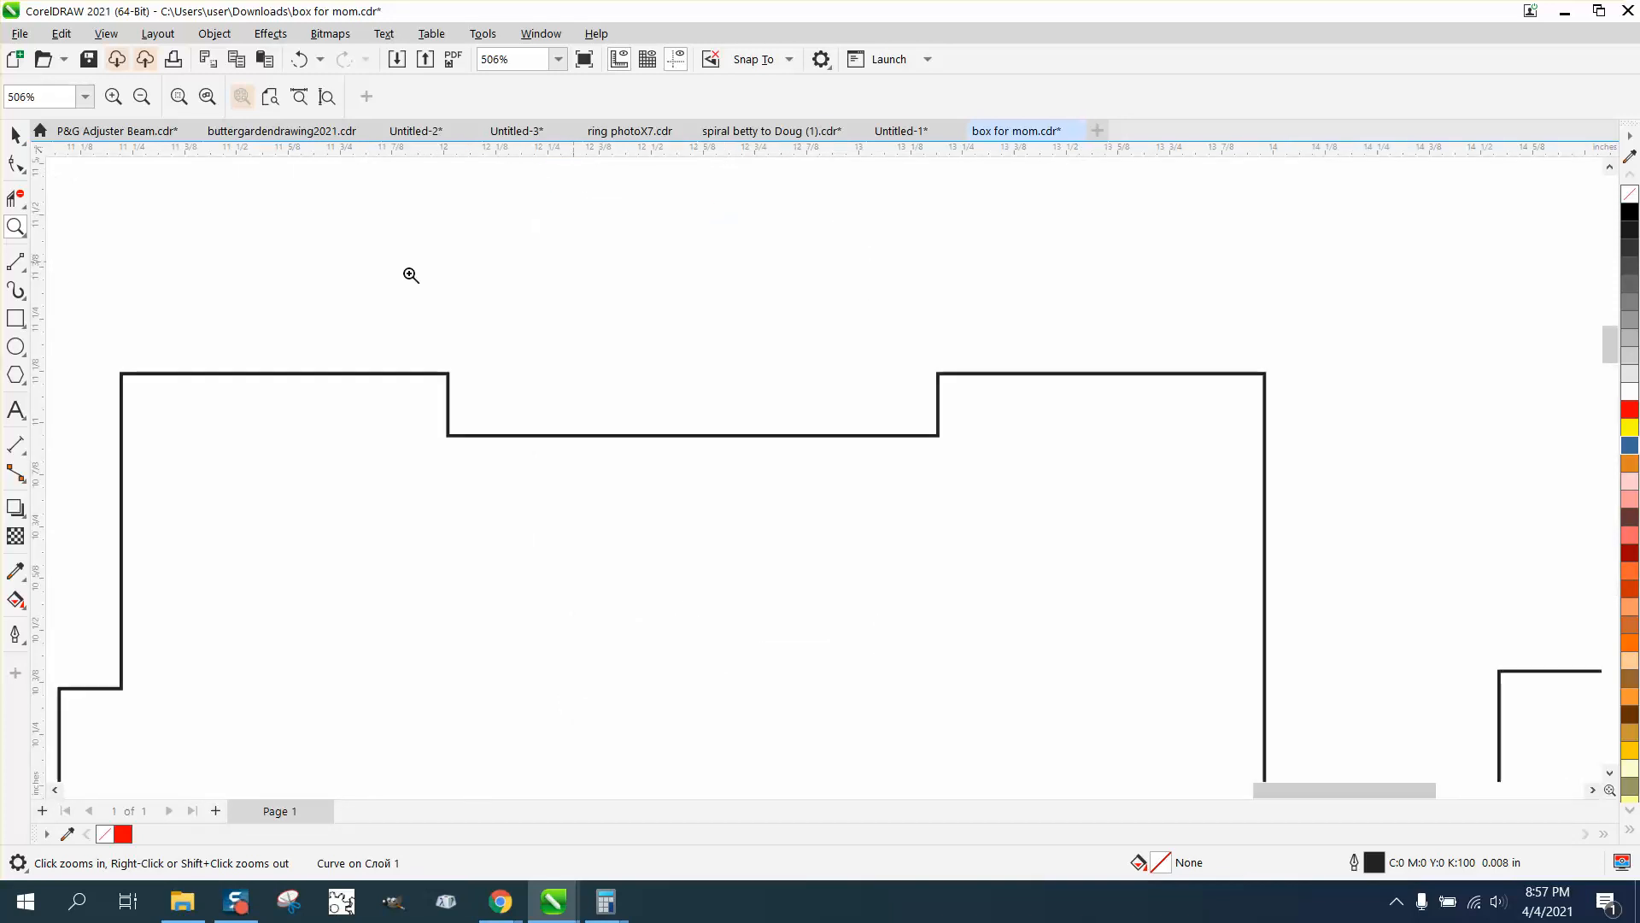
left_click(23, 167)
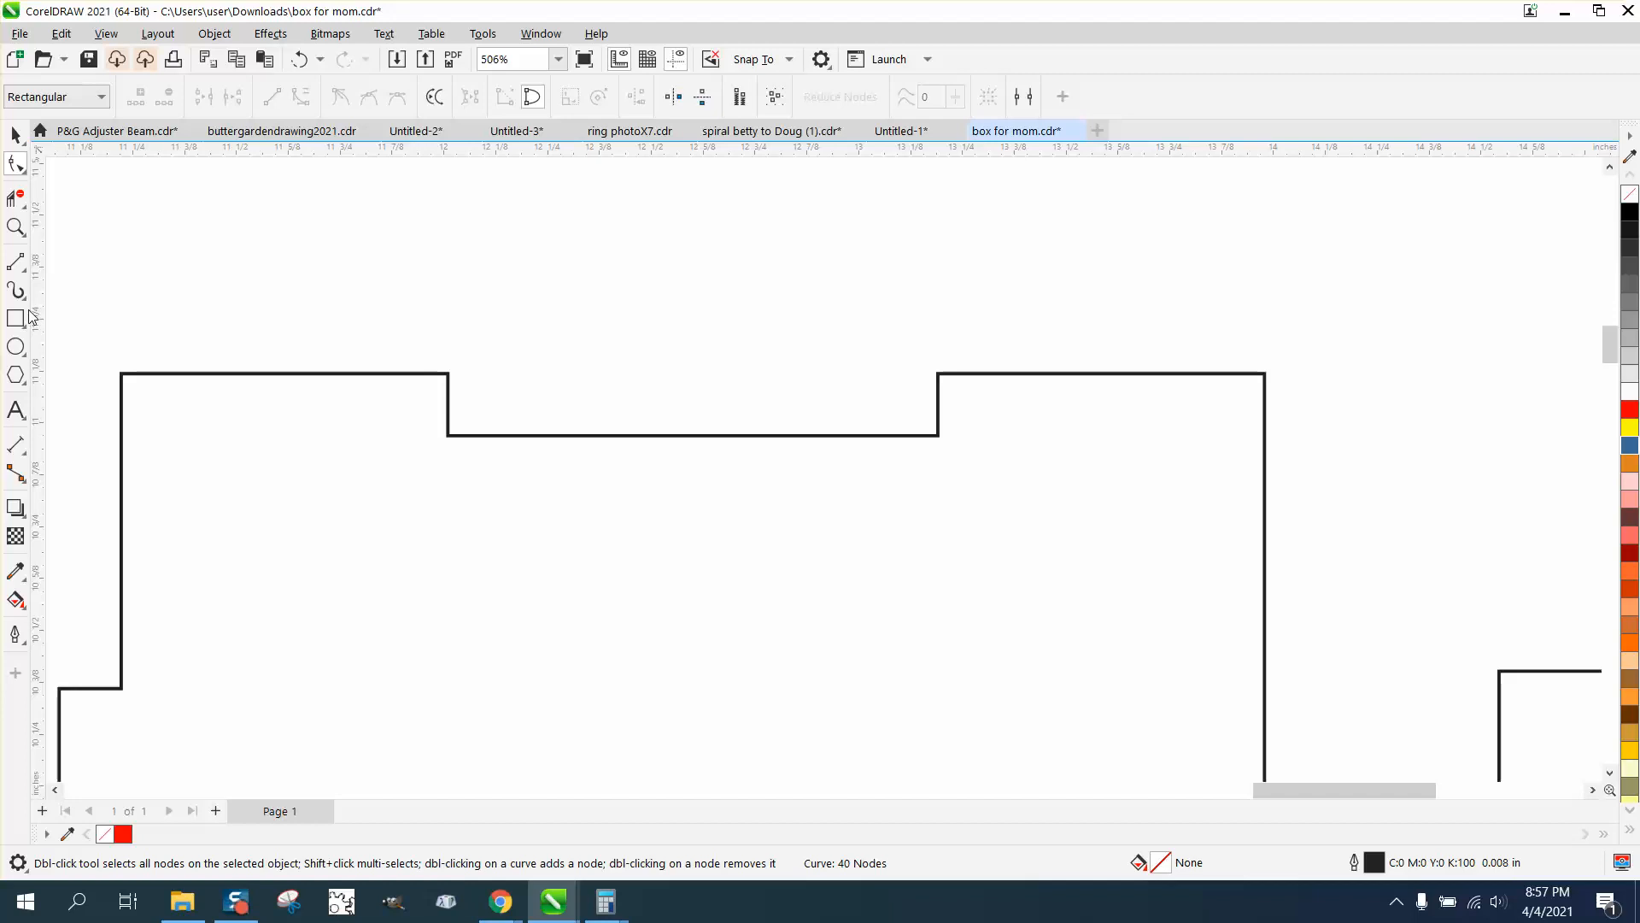
left_click(26, 276)
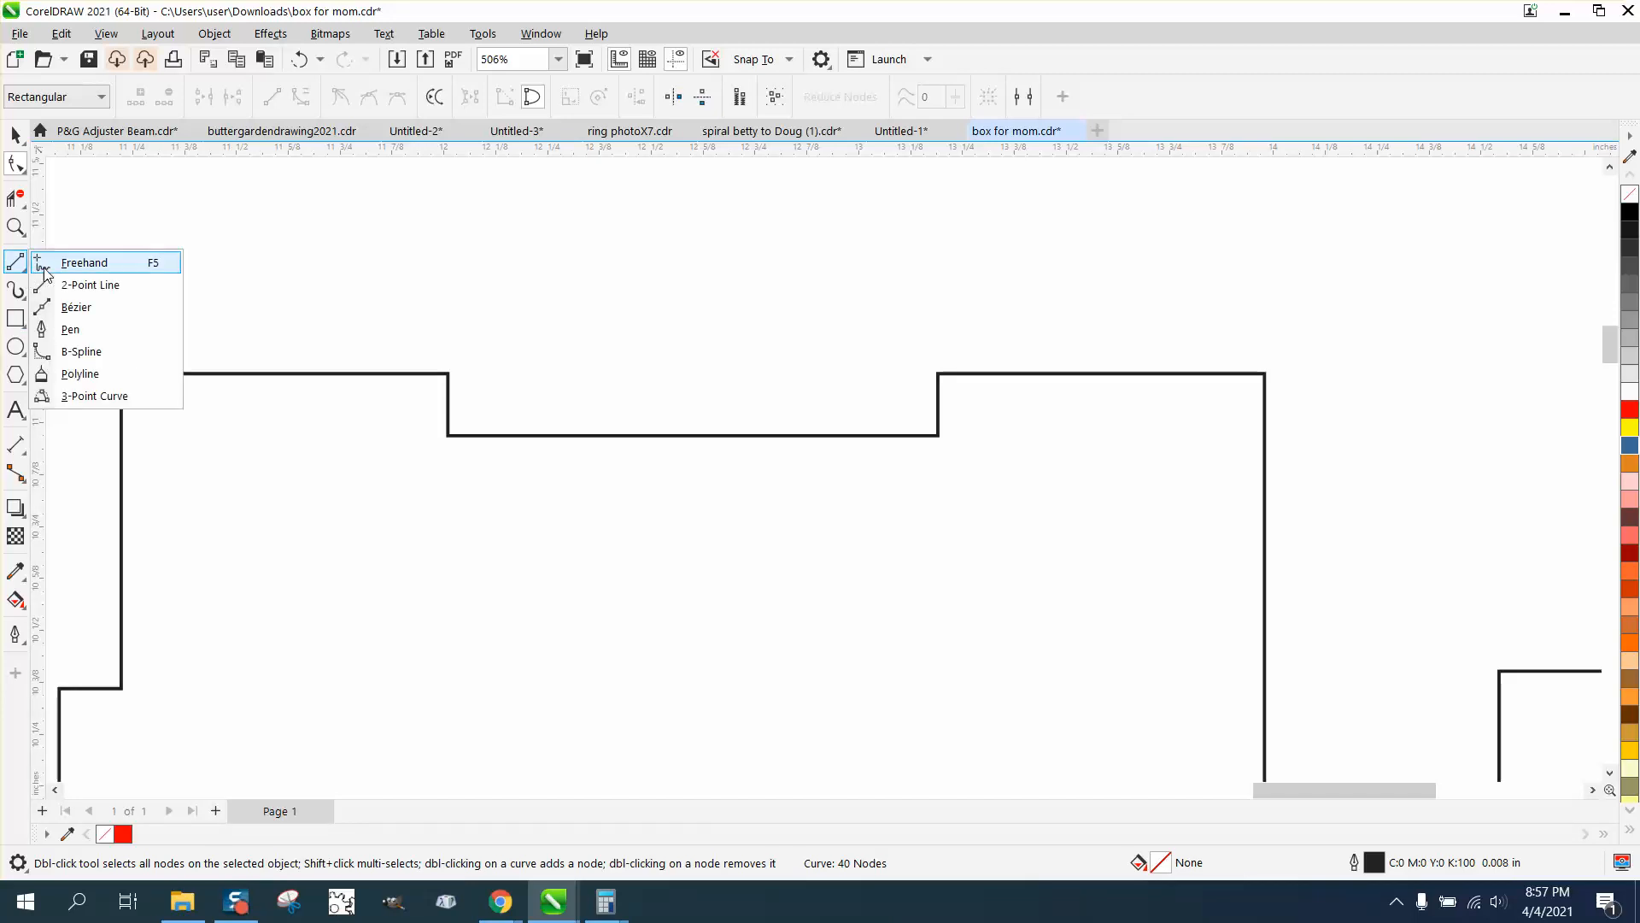
left_click(15, 449)
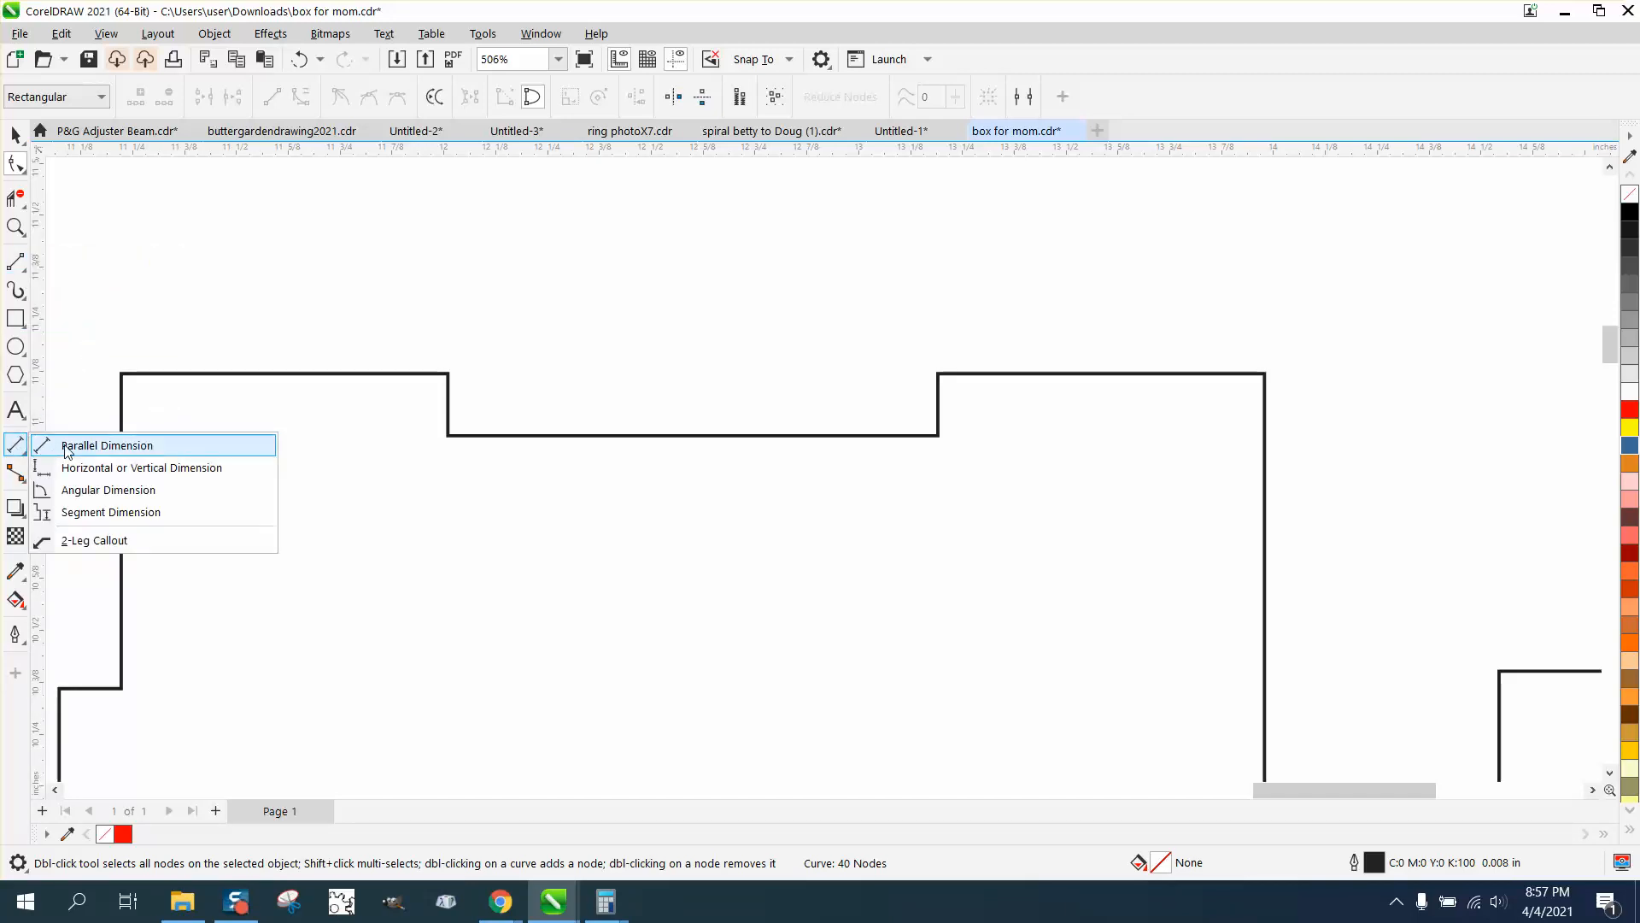
left_click(106, 445)
left_click_drag(449, 436, 448, 373)
left_click(461, 380)
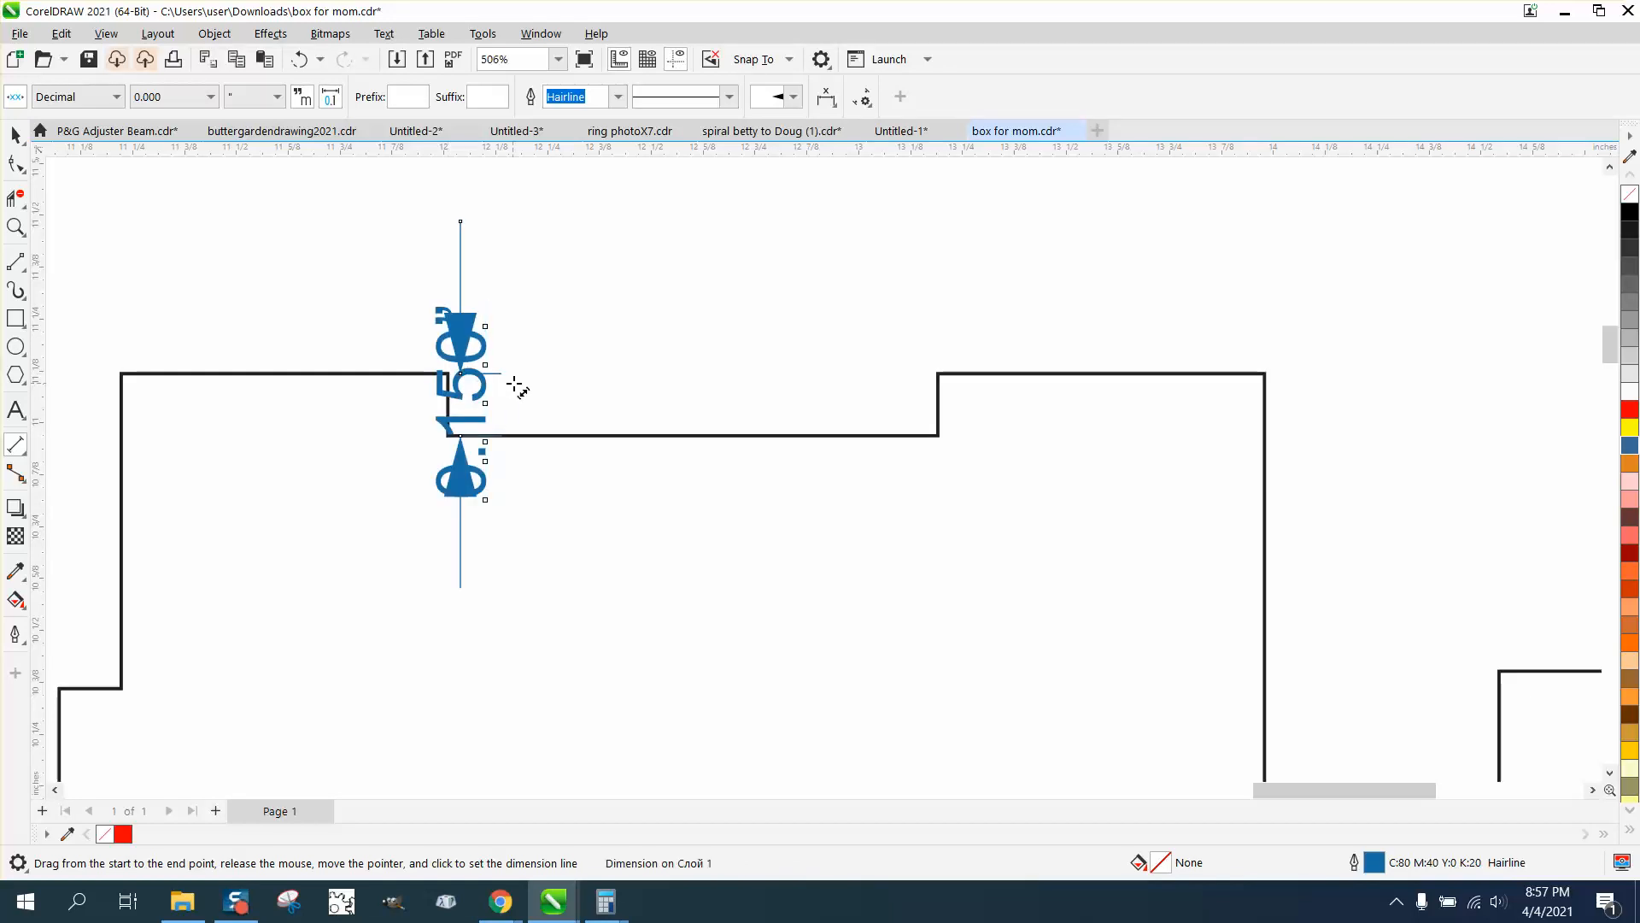
left_click(16, 134)
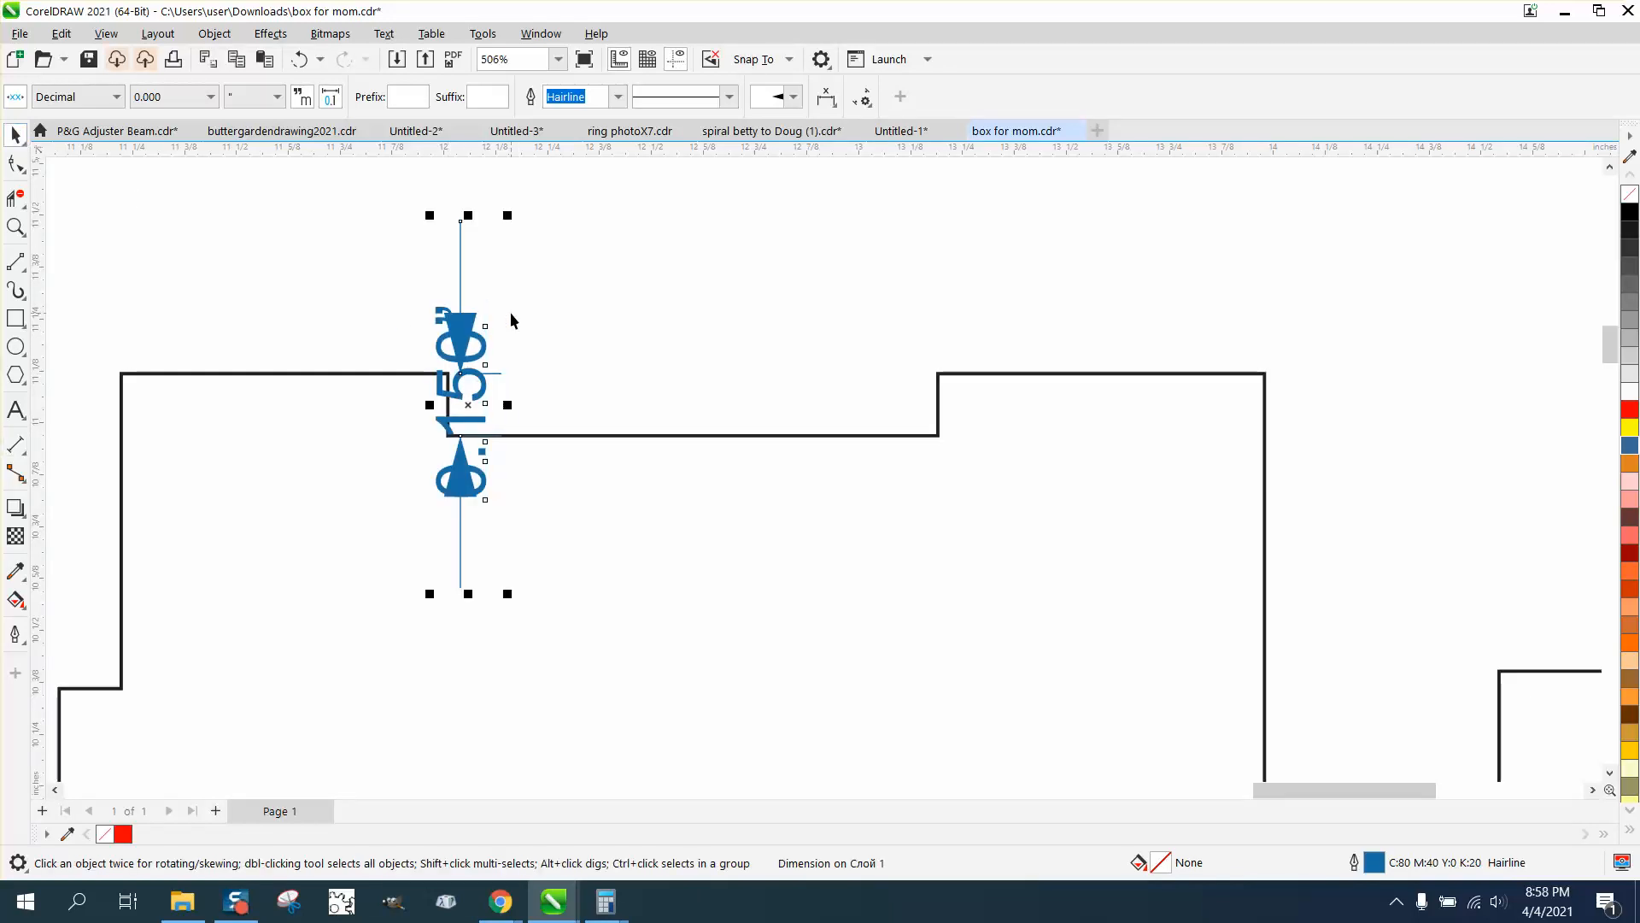
scroll(530, 312, "down", 3)
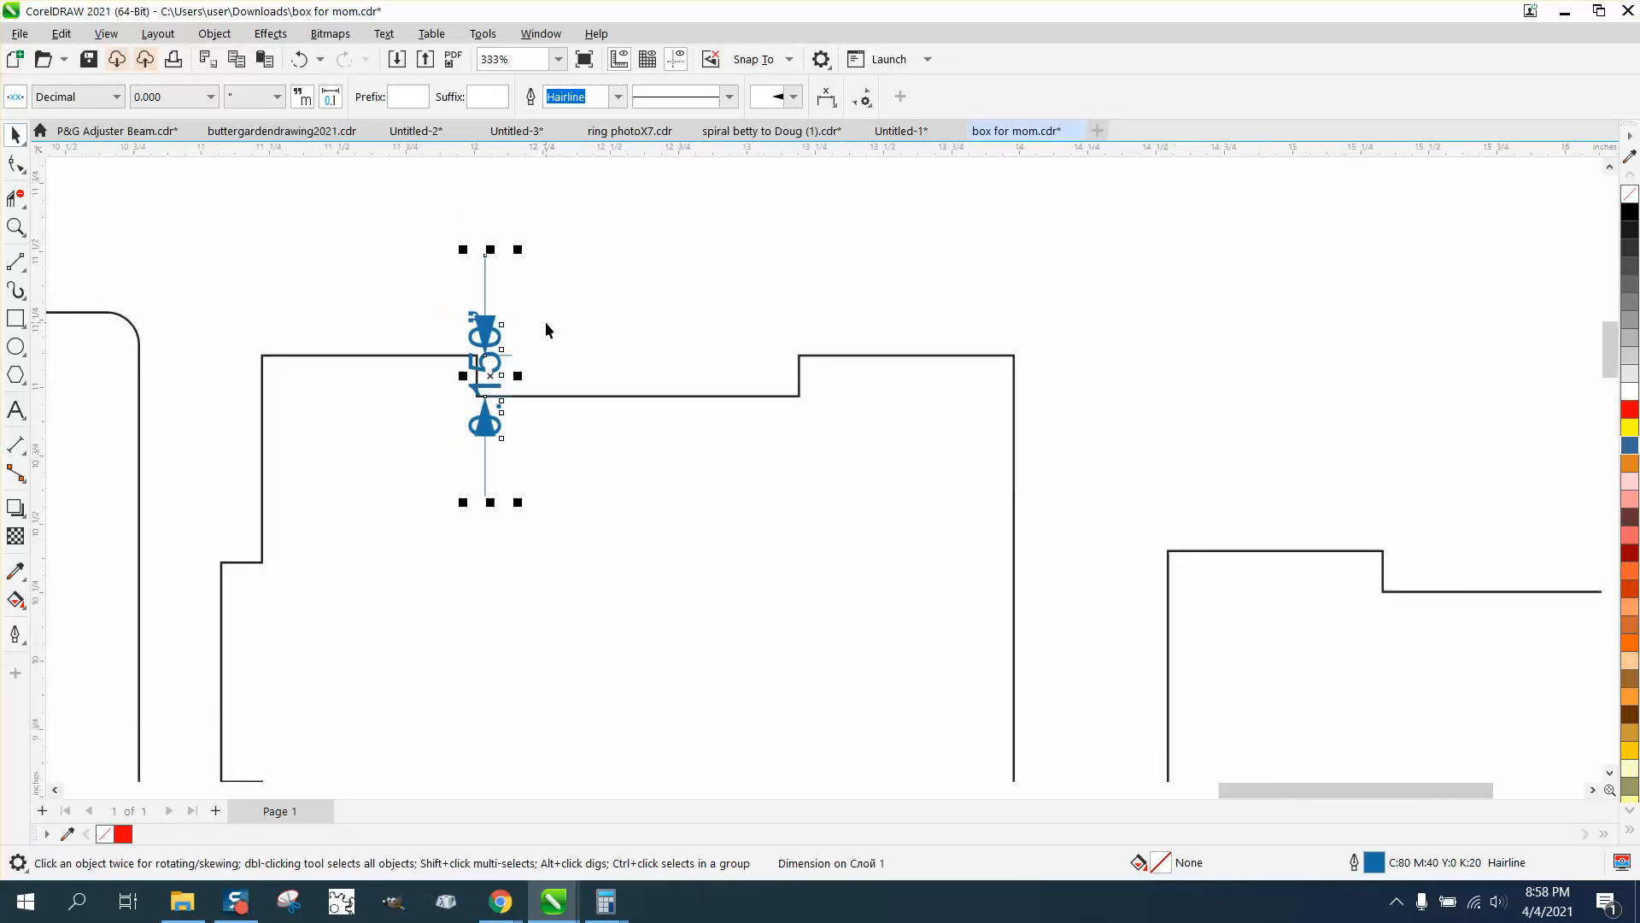
Measure the depth of the uppermost left-edge tab on the first hinged panel with a parallel dimension, and remove that dimension
left_click(16, 226)
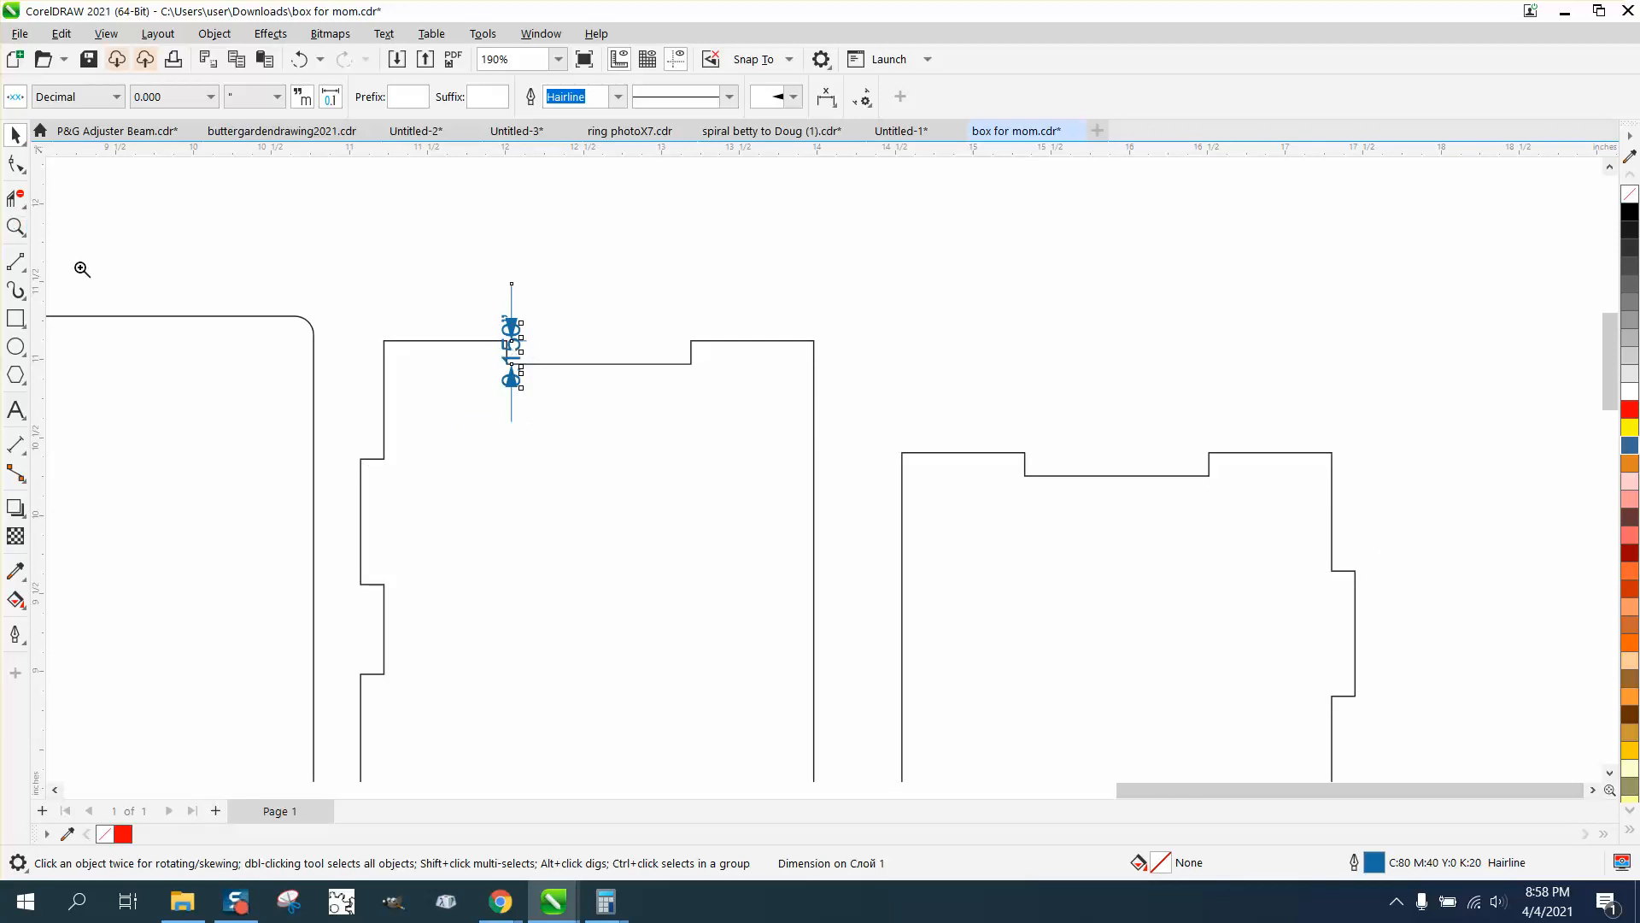
left_click_drag(281, 408, 526, 520)
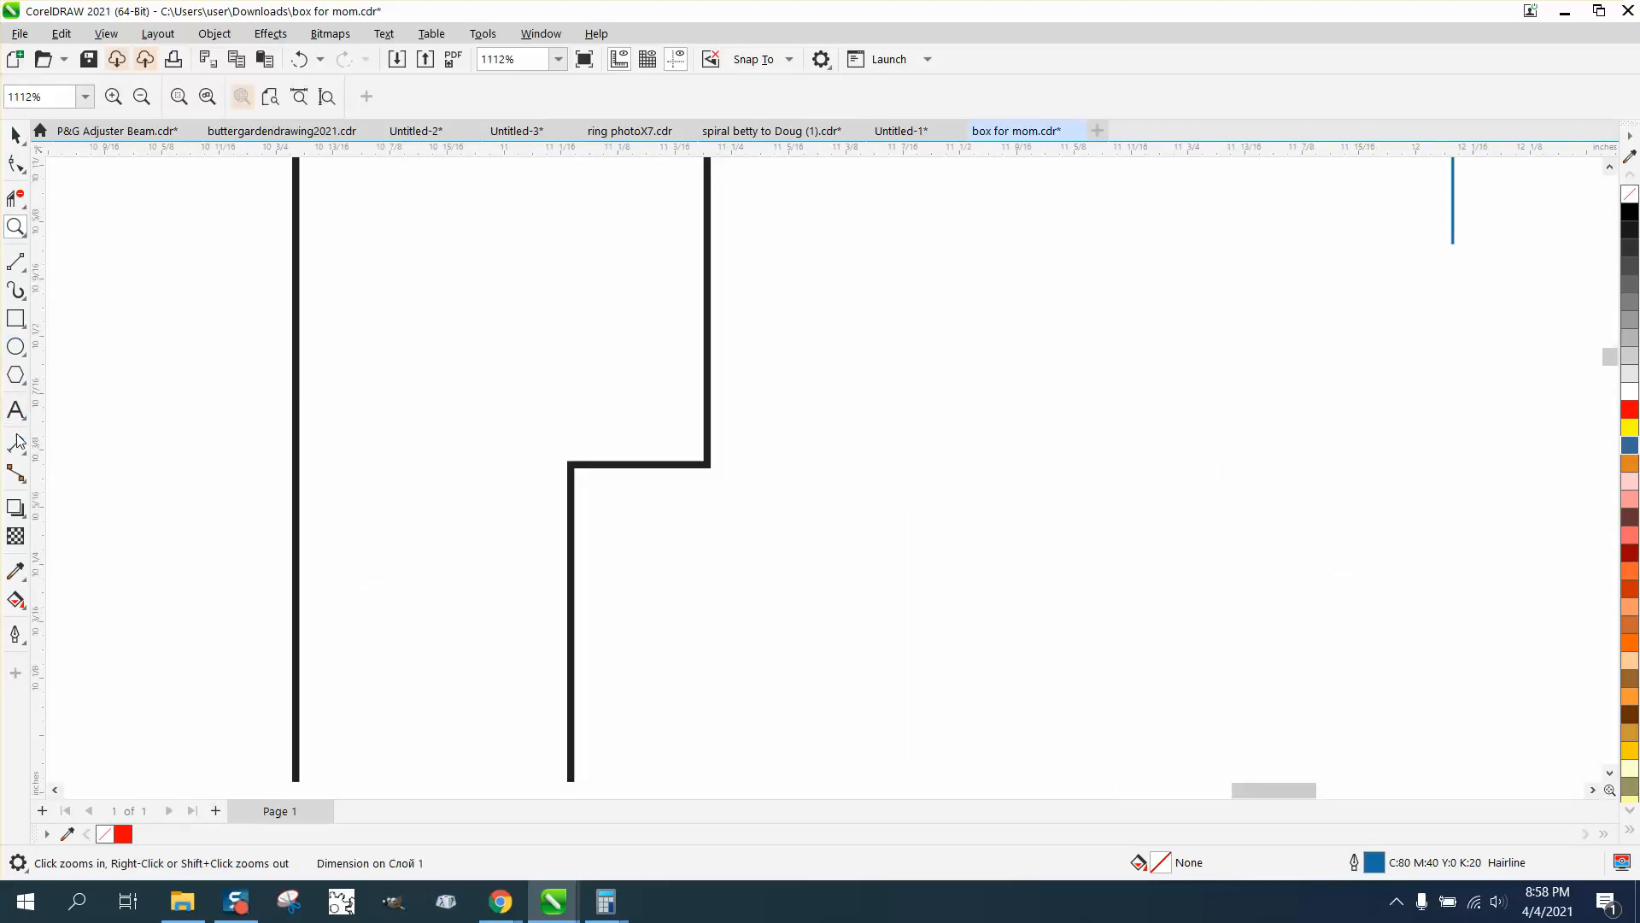
left_click_drag(570, 464, 708, 460)
left_click(707, 446)
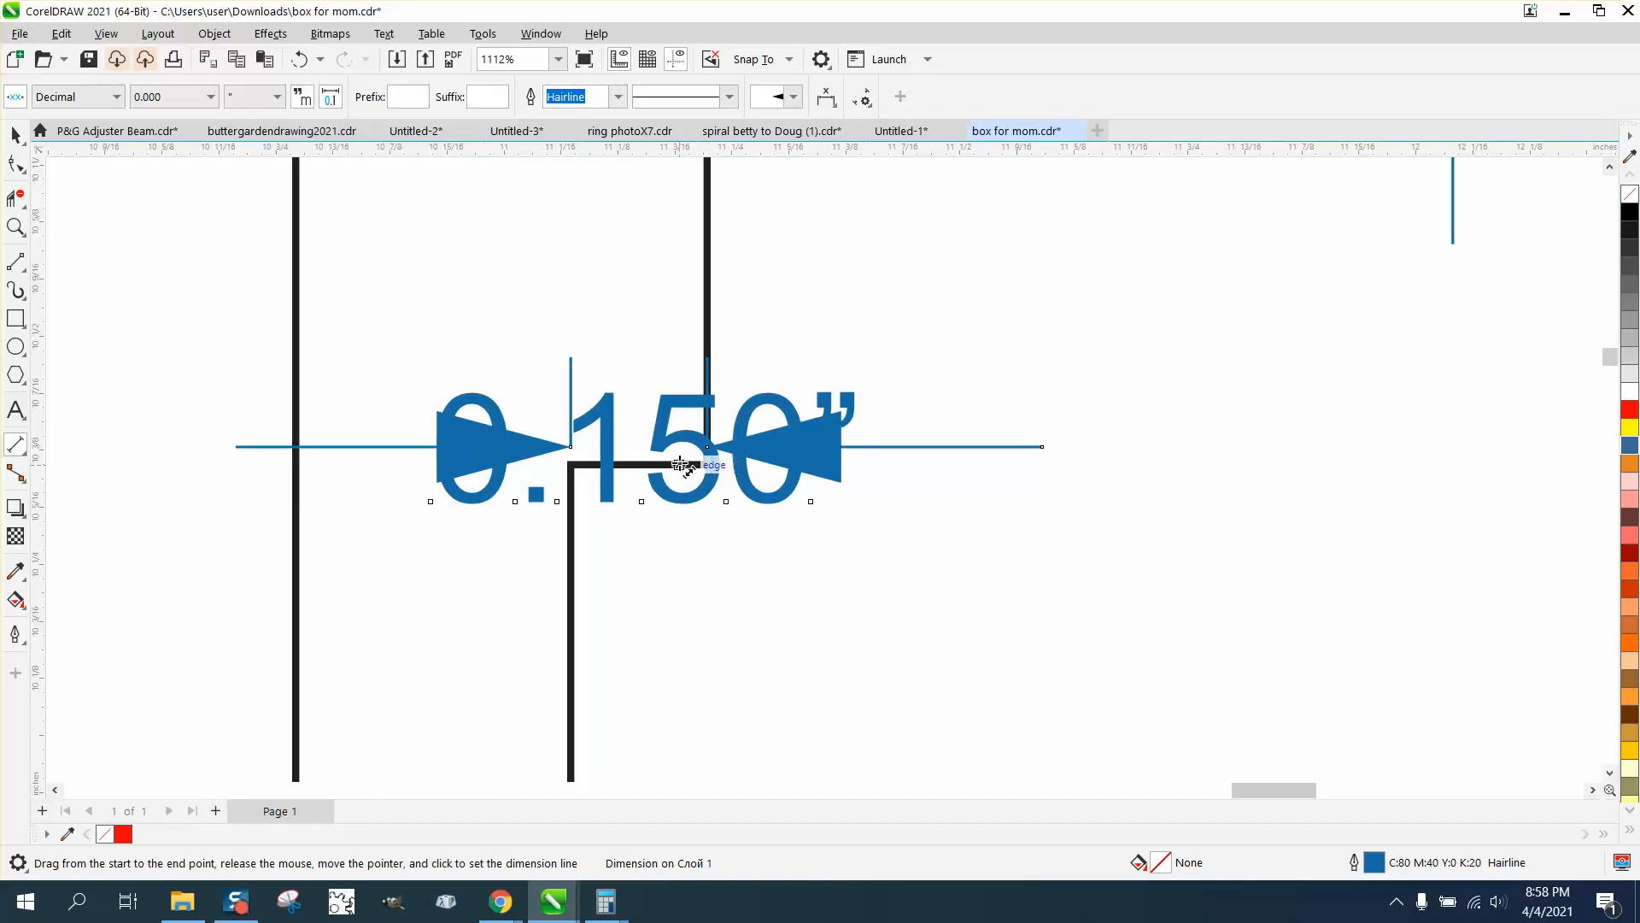
scroll(689, 458, "down", 2)
left_click(15, 135)
scroll(665, 506, "down", 4)
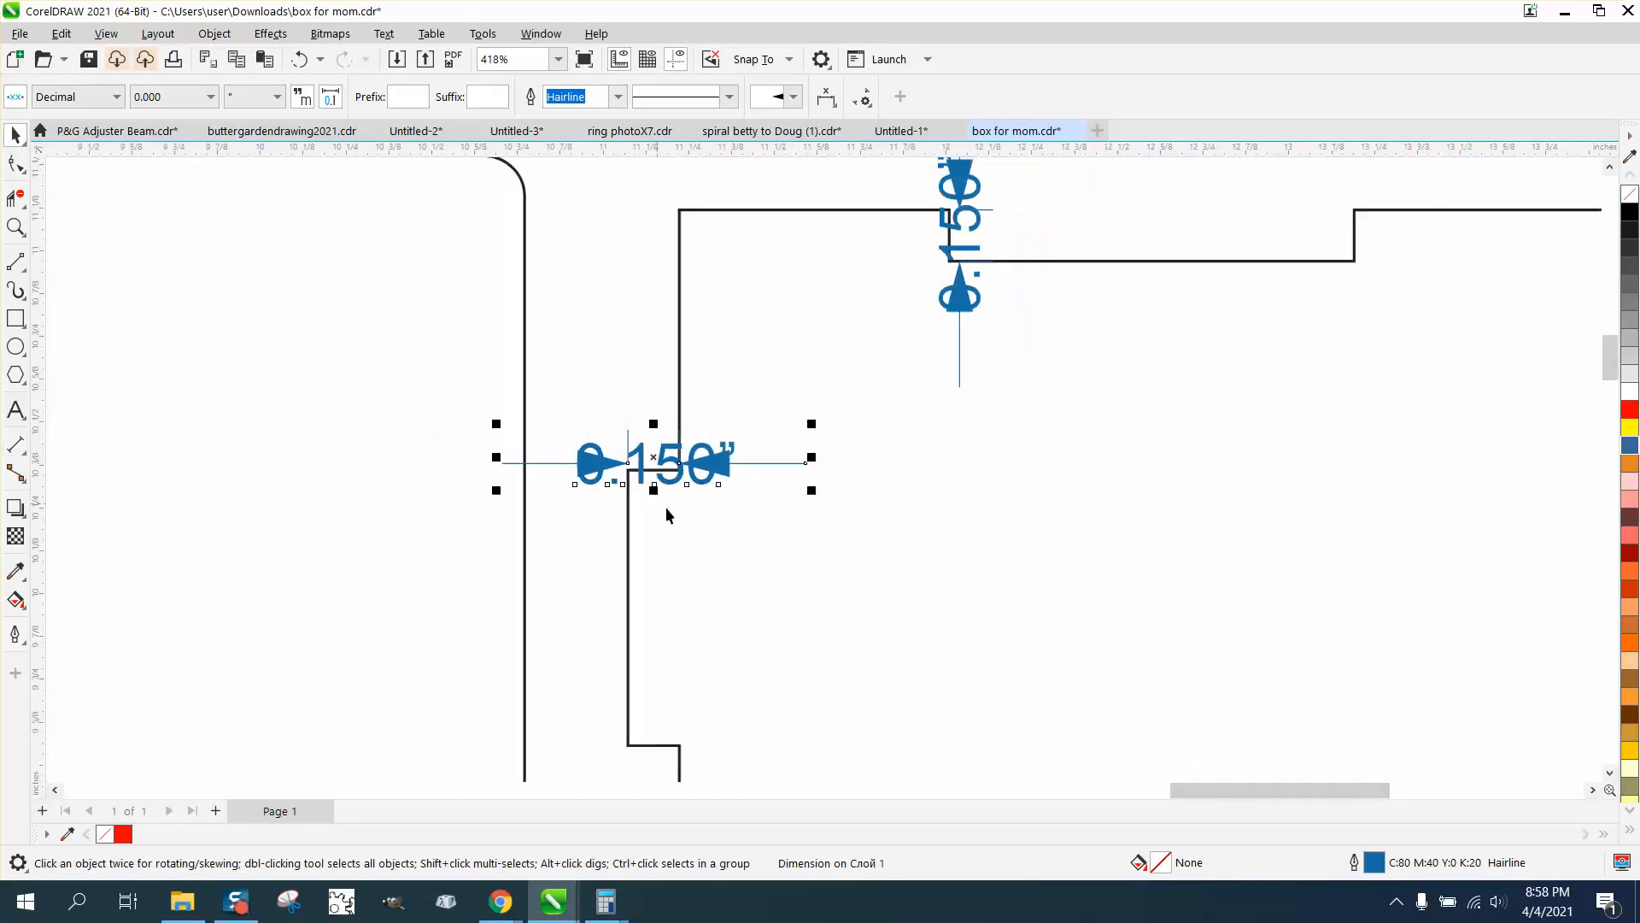
left_click(747, 521)
Delete the two red reference lines and the "=.15" label below the first hinged panel's bottom notch
scroll(736, 513, "down", 3)
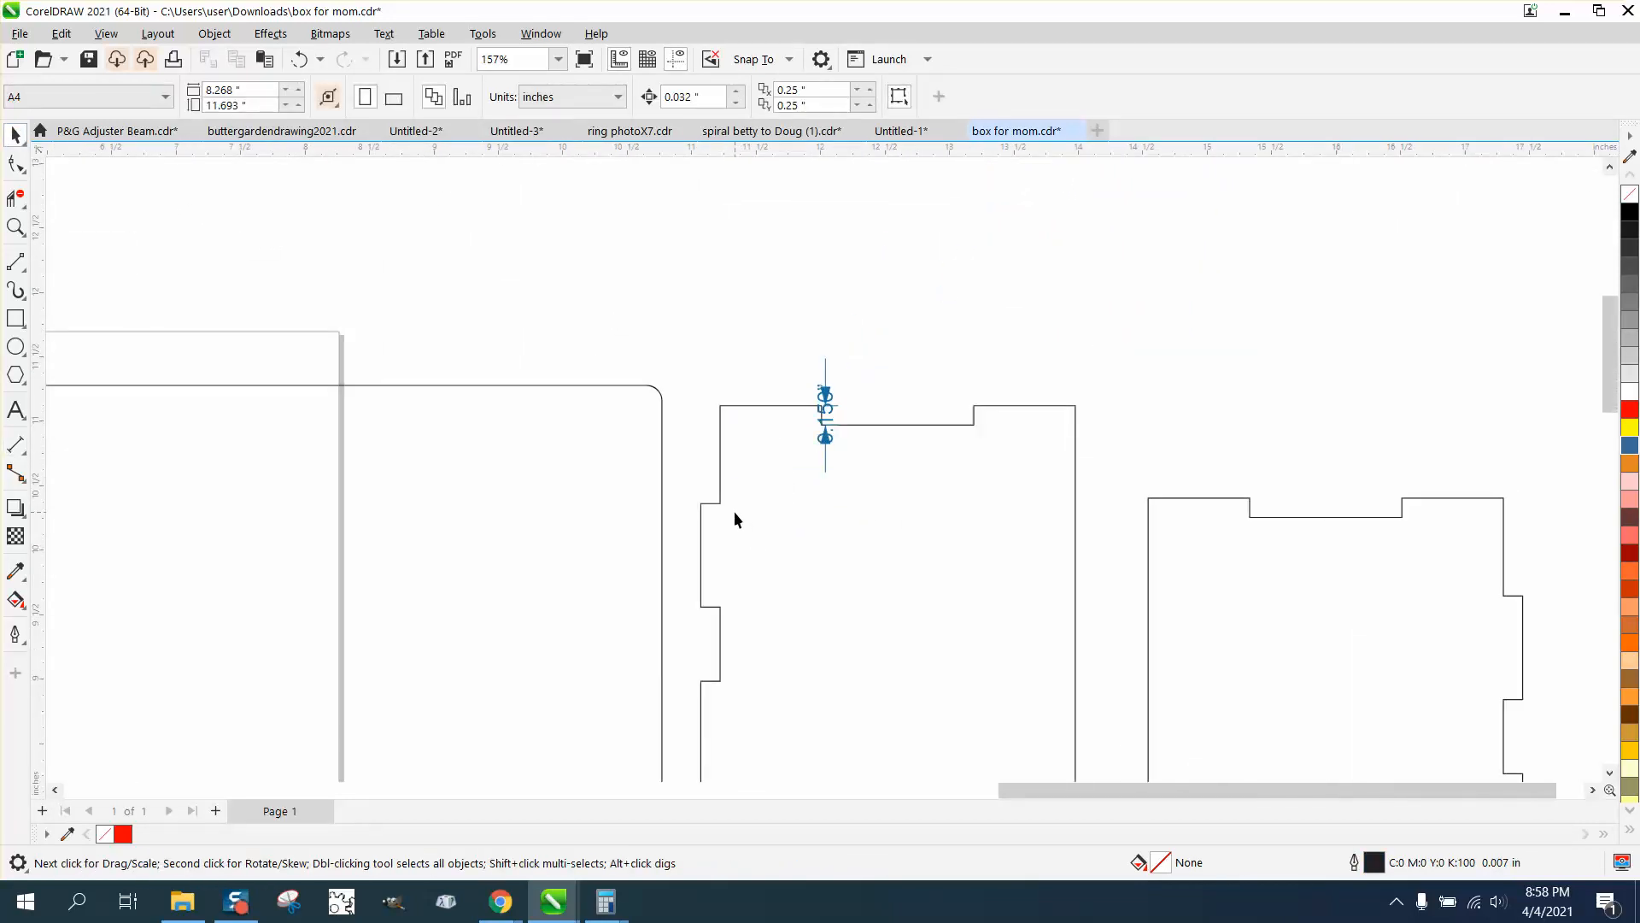
scroll(735, 509, "down", 3)
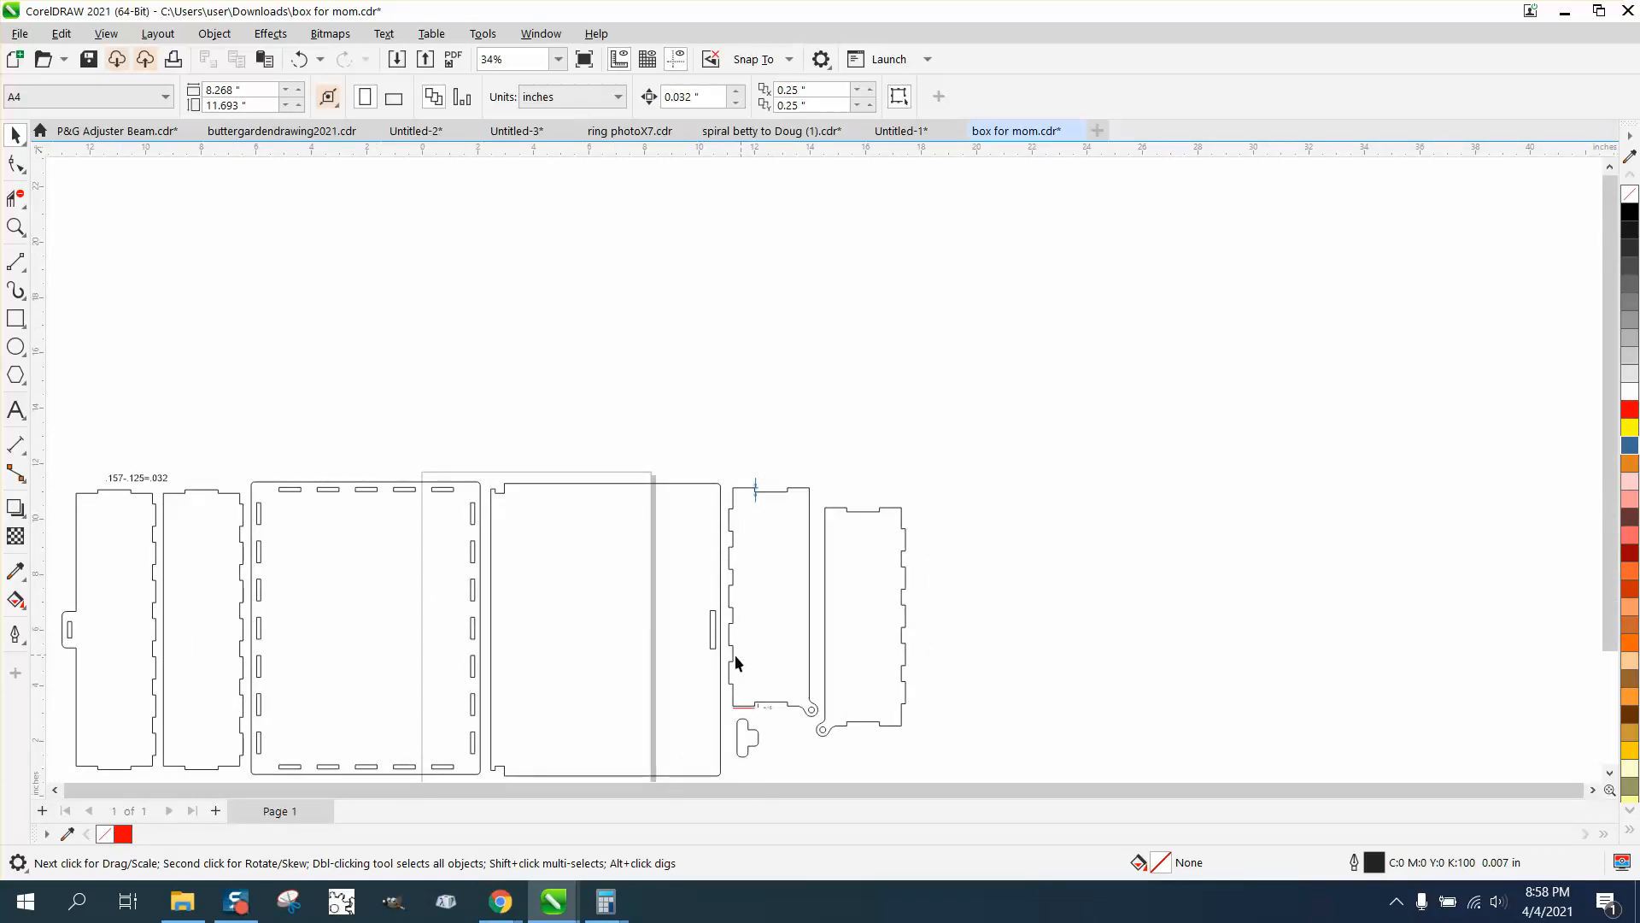
left_click(15, 227)
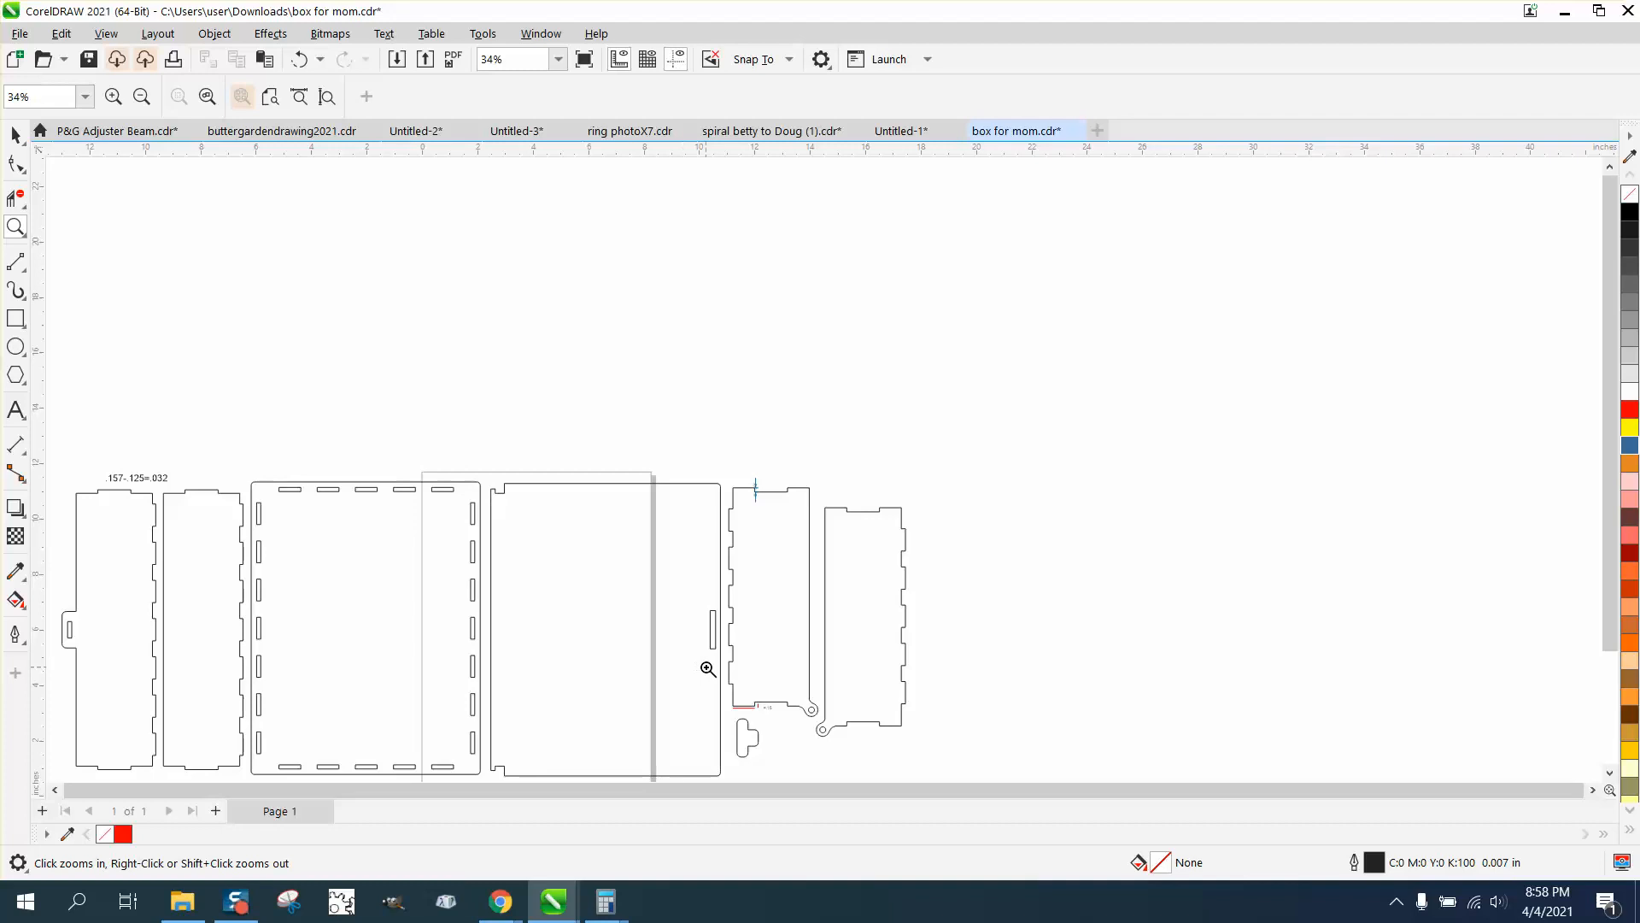
left_click_drag(710, 683, 842, 743)
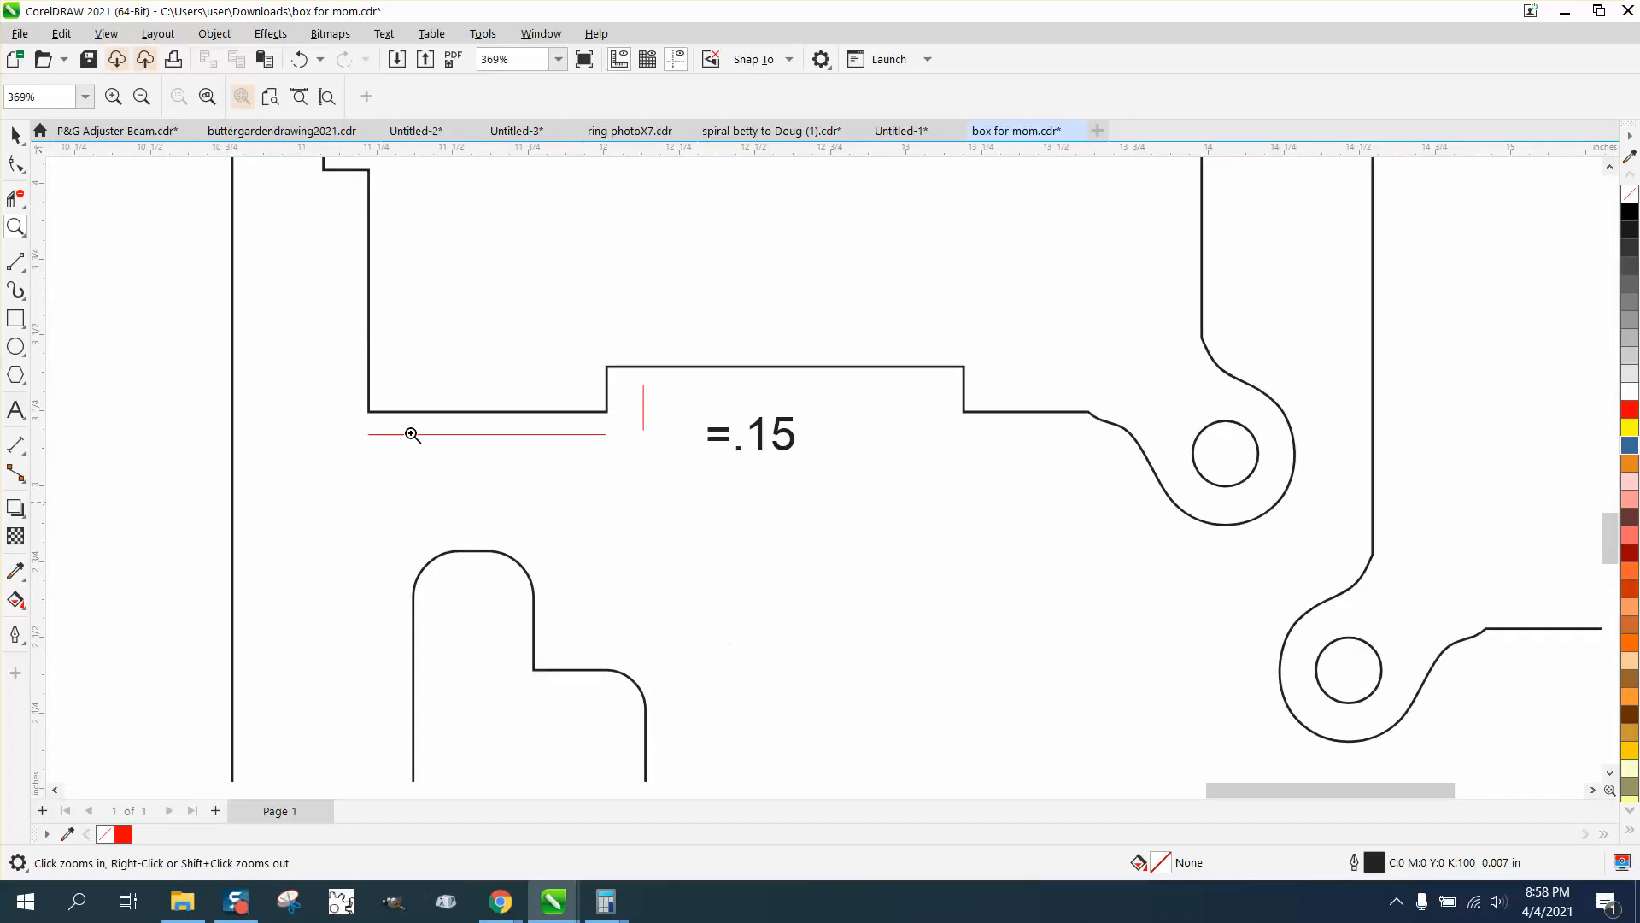
left_click(16, 135)
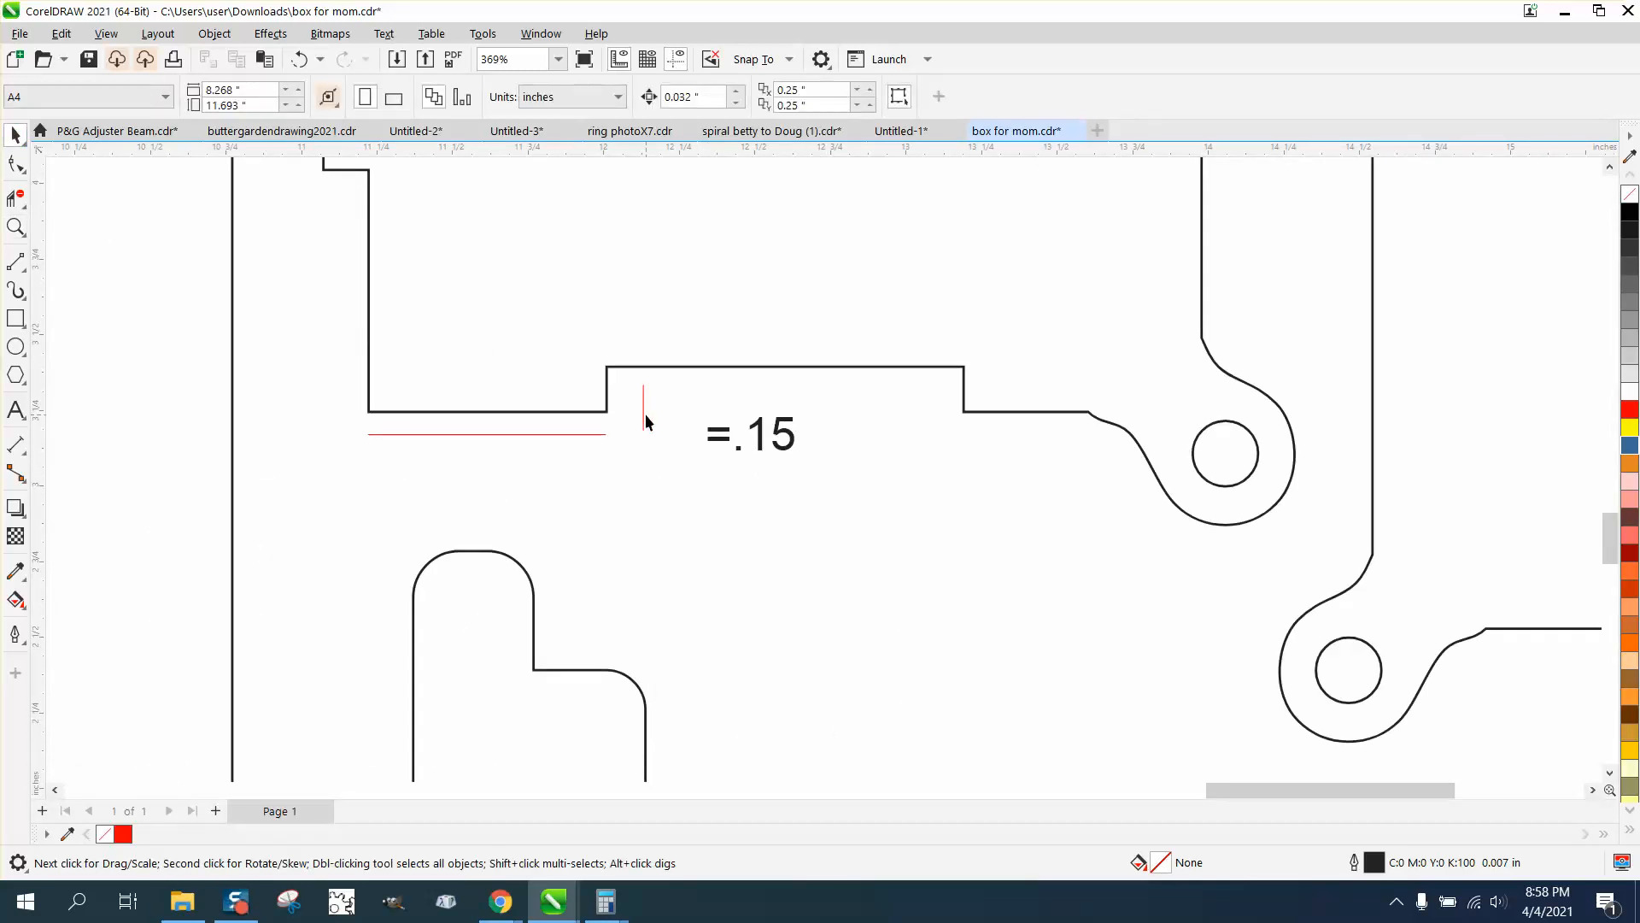
left_click(644, 413)
key("Delete")
left_click(596, 433)
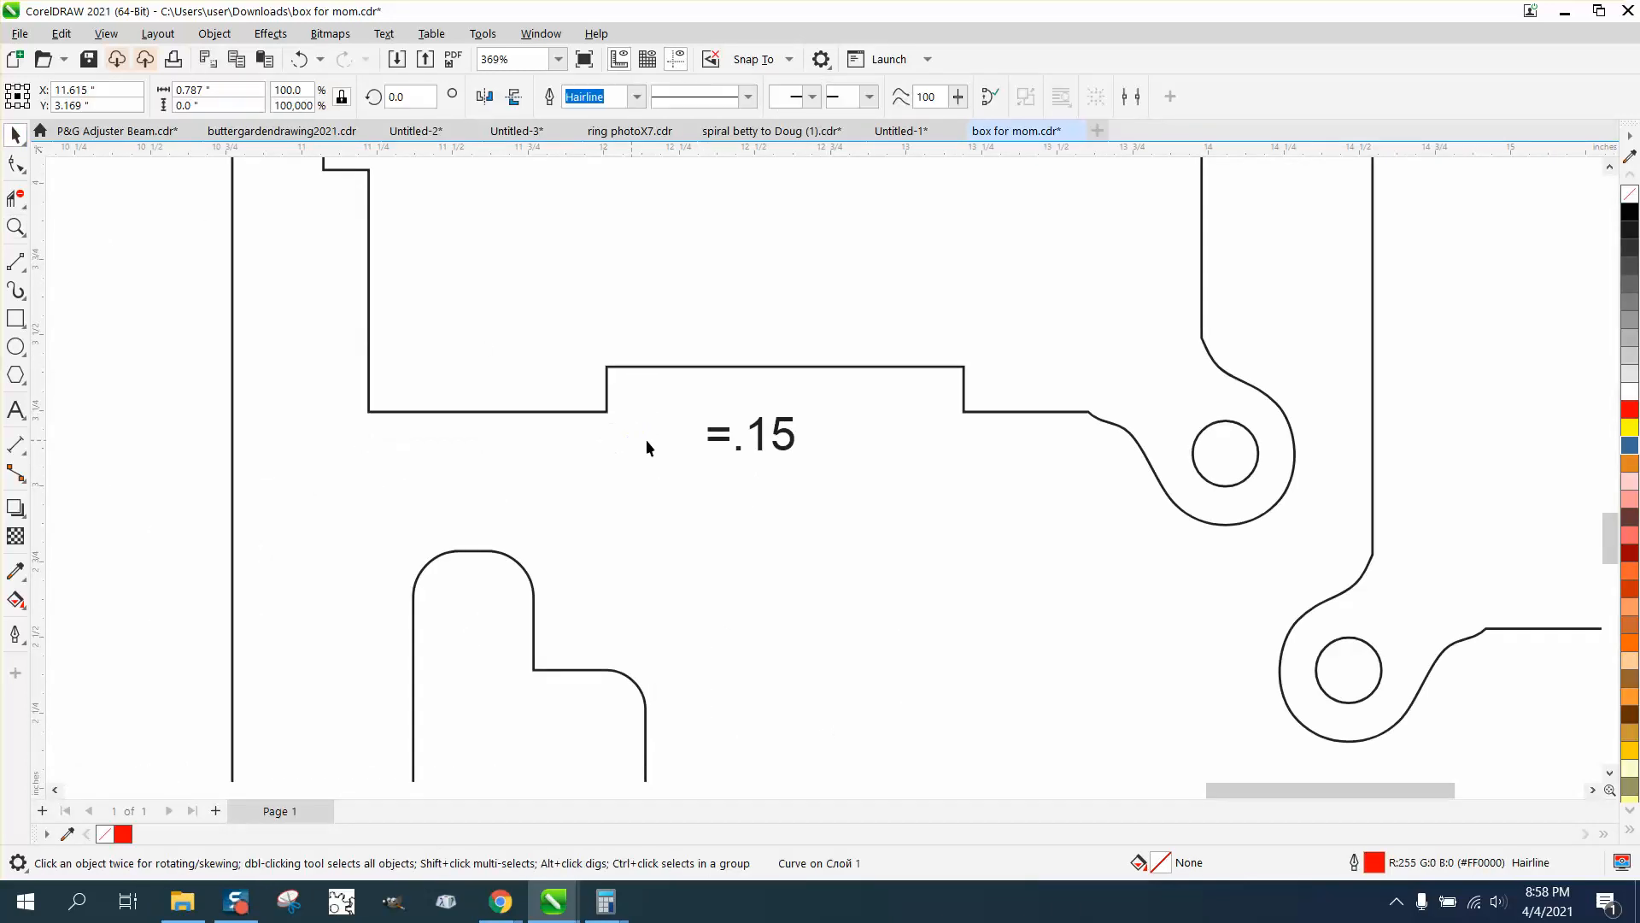
left_click(744, 435)
key("Delete")
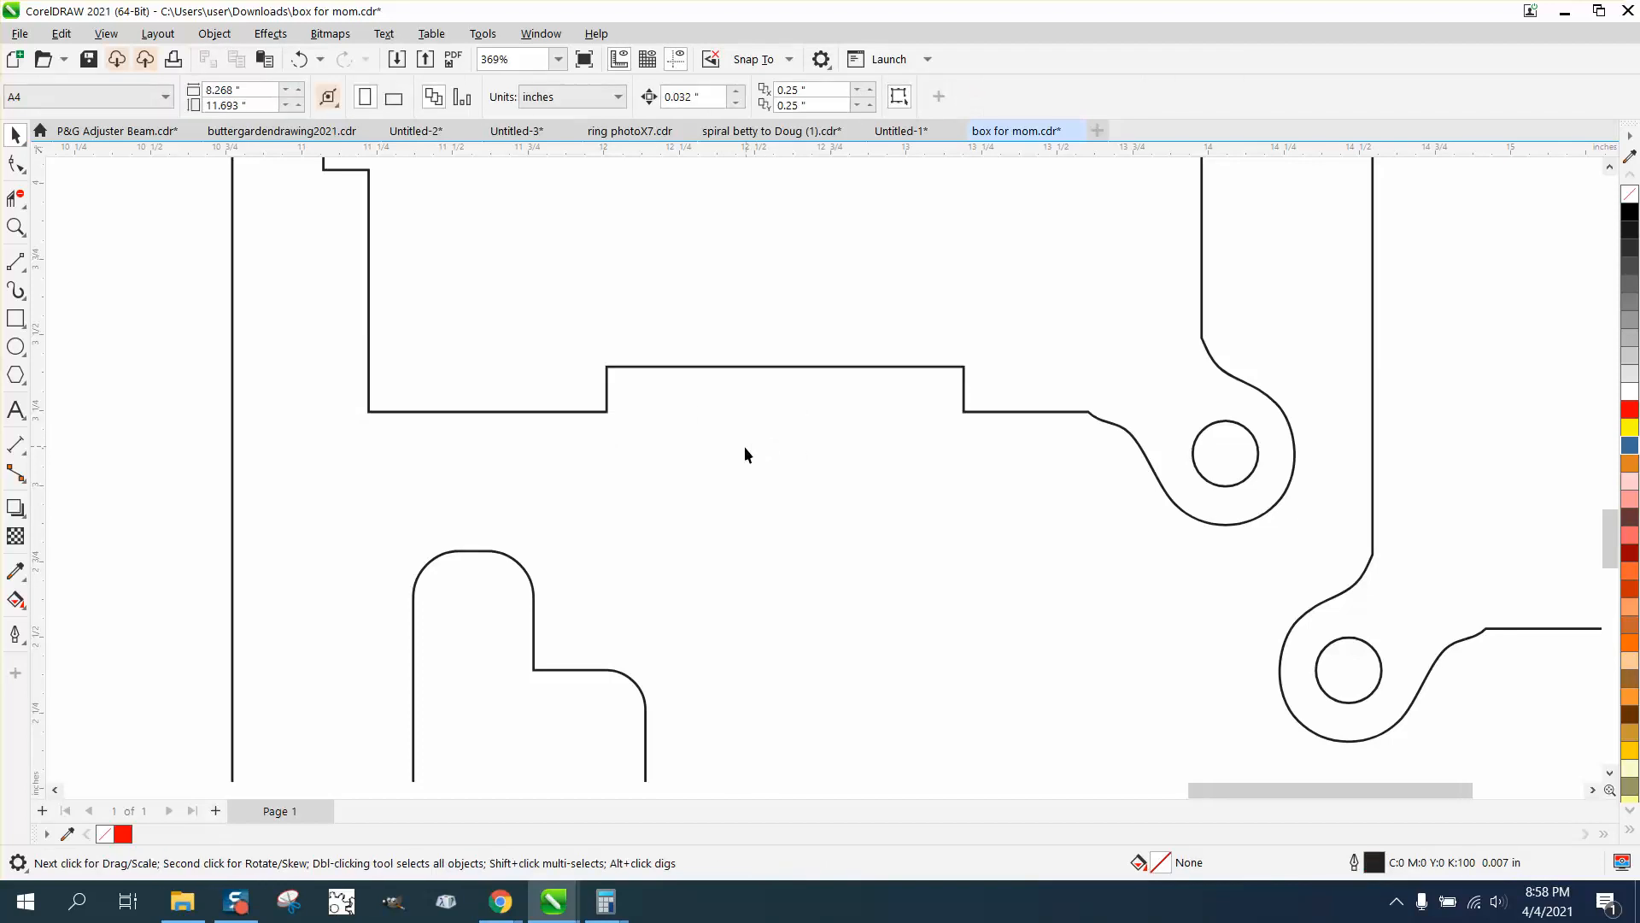
Measure the height of the top tab on the second panel from the left with a parallel dimension
scroll(744, 449, "down", 5)
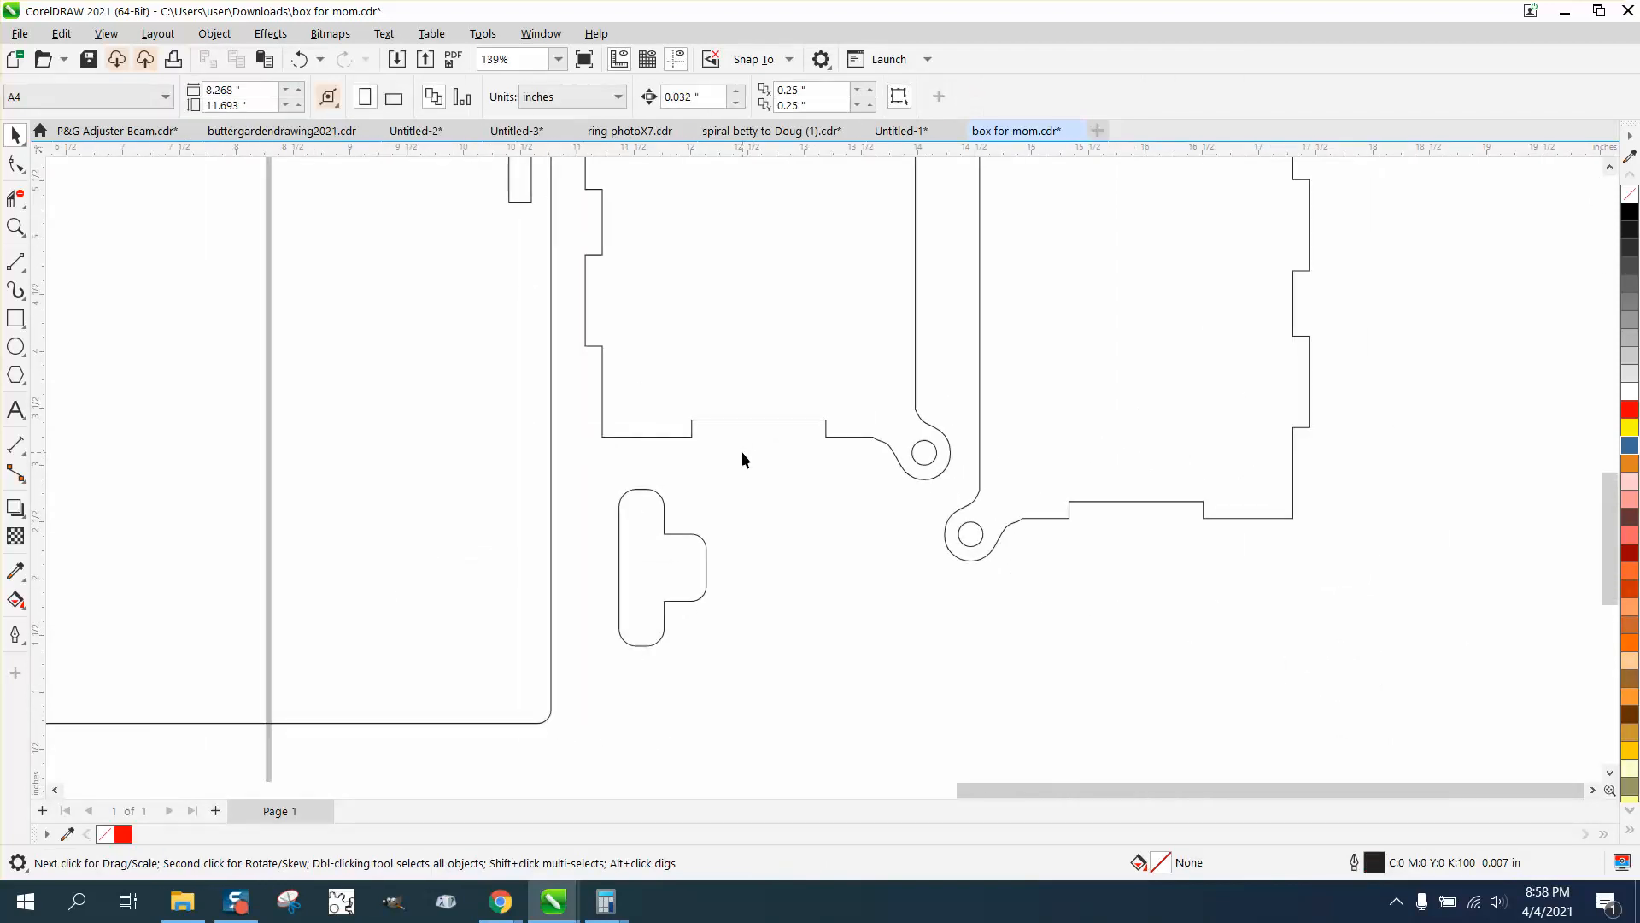
scroll(741, 458, "down", 7)
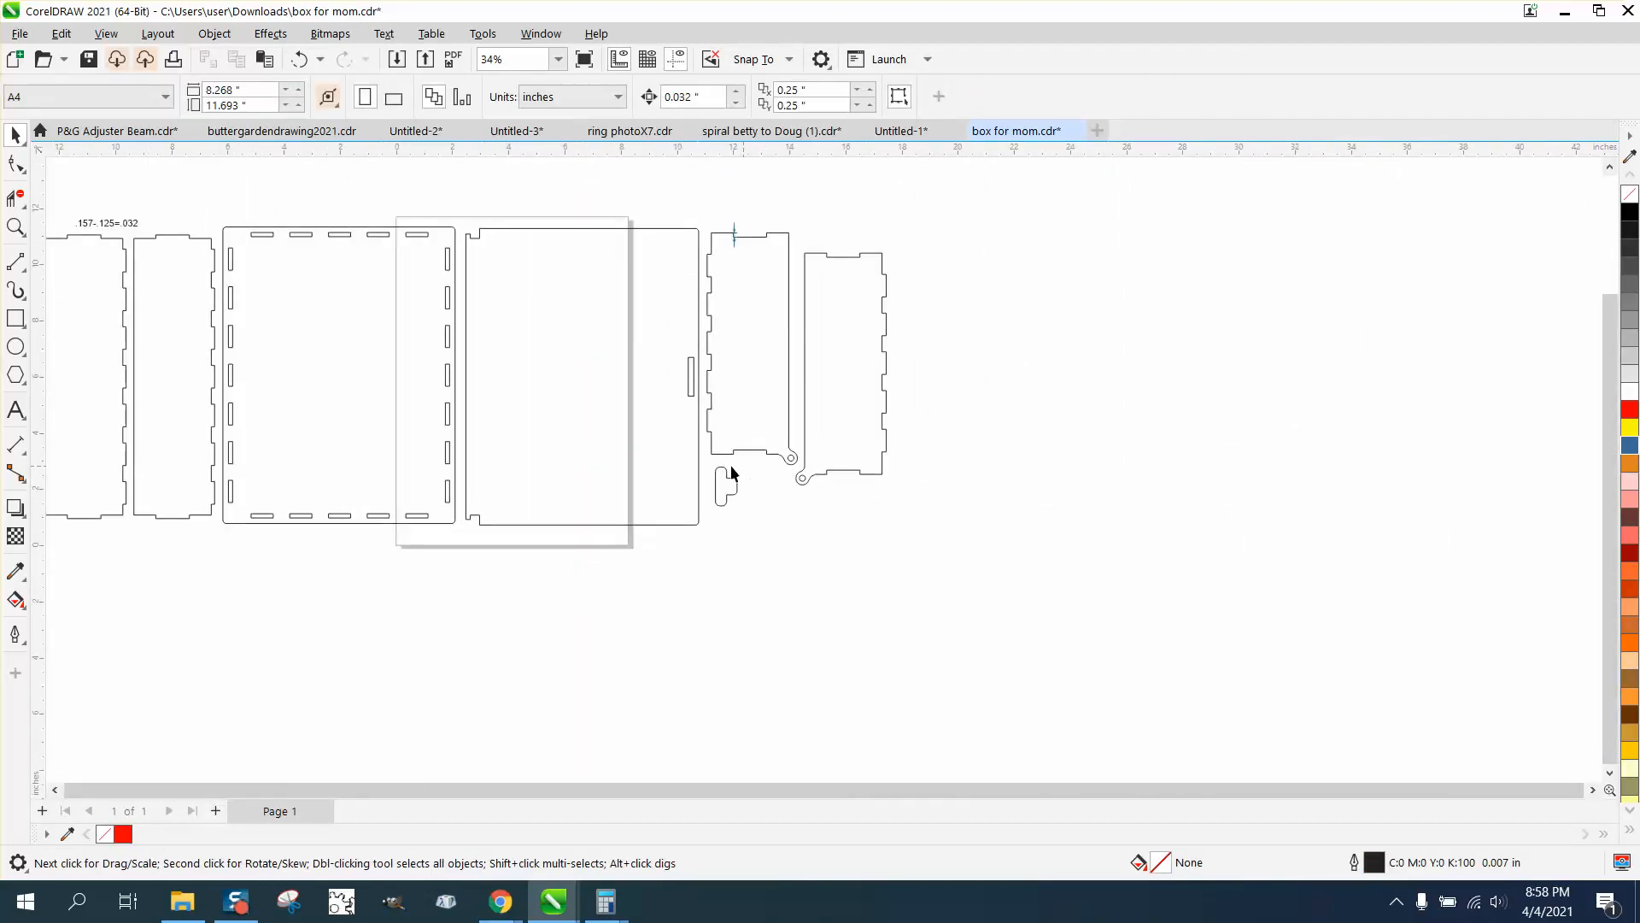
left_click(15, 226)
left_click_drag(154, 229, 248, 271)
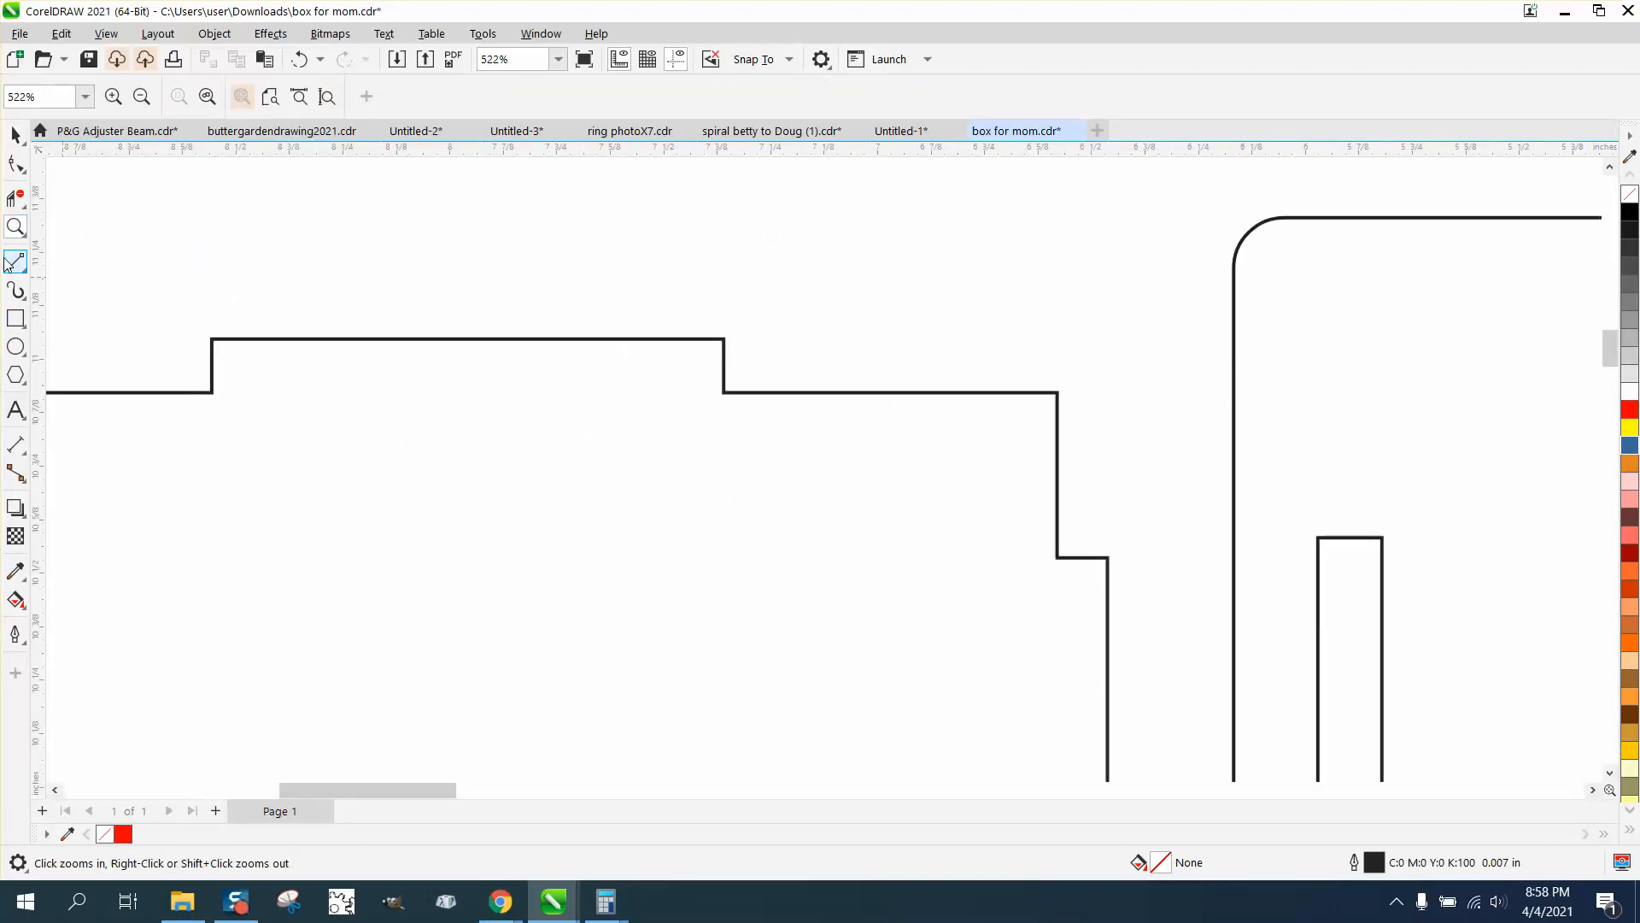
left_click(23, 450)
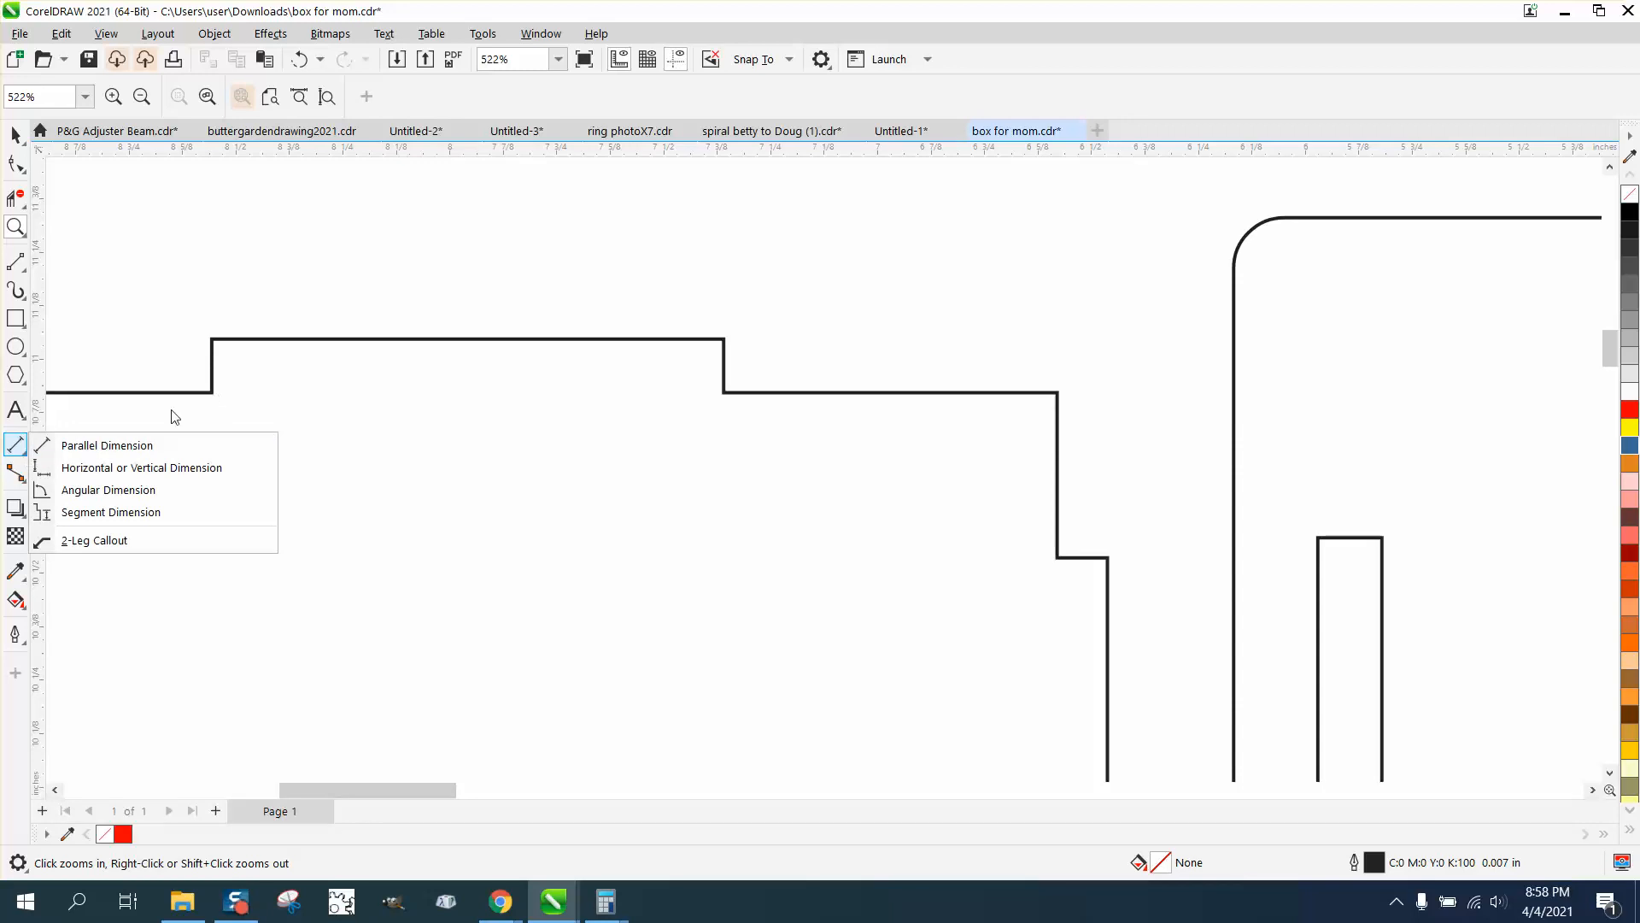
left_click(137, 445)
left_click_drag(214, 393, 212, 341)
left_click(214, 337)
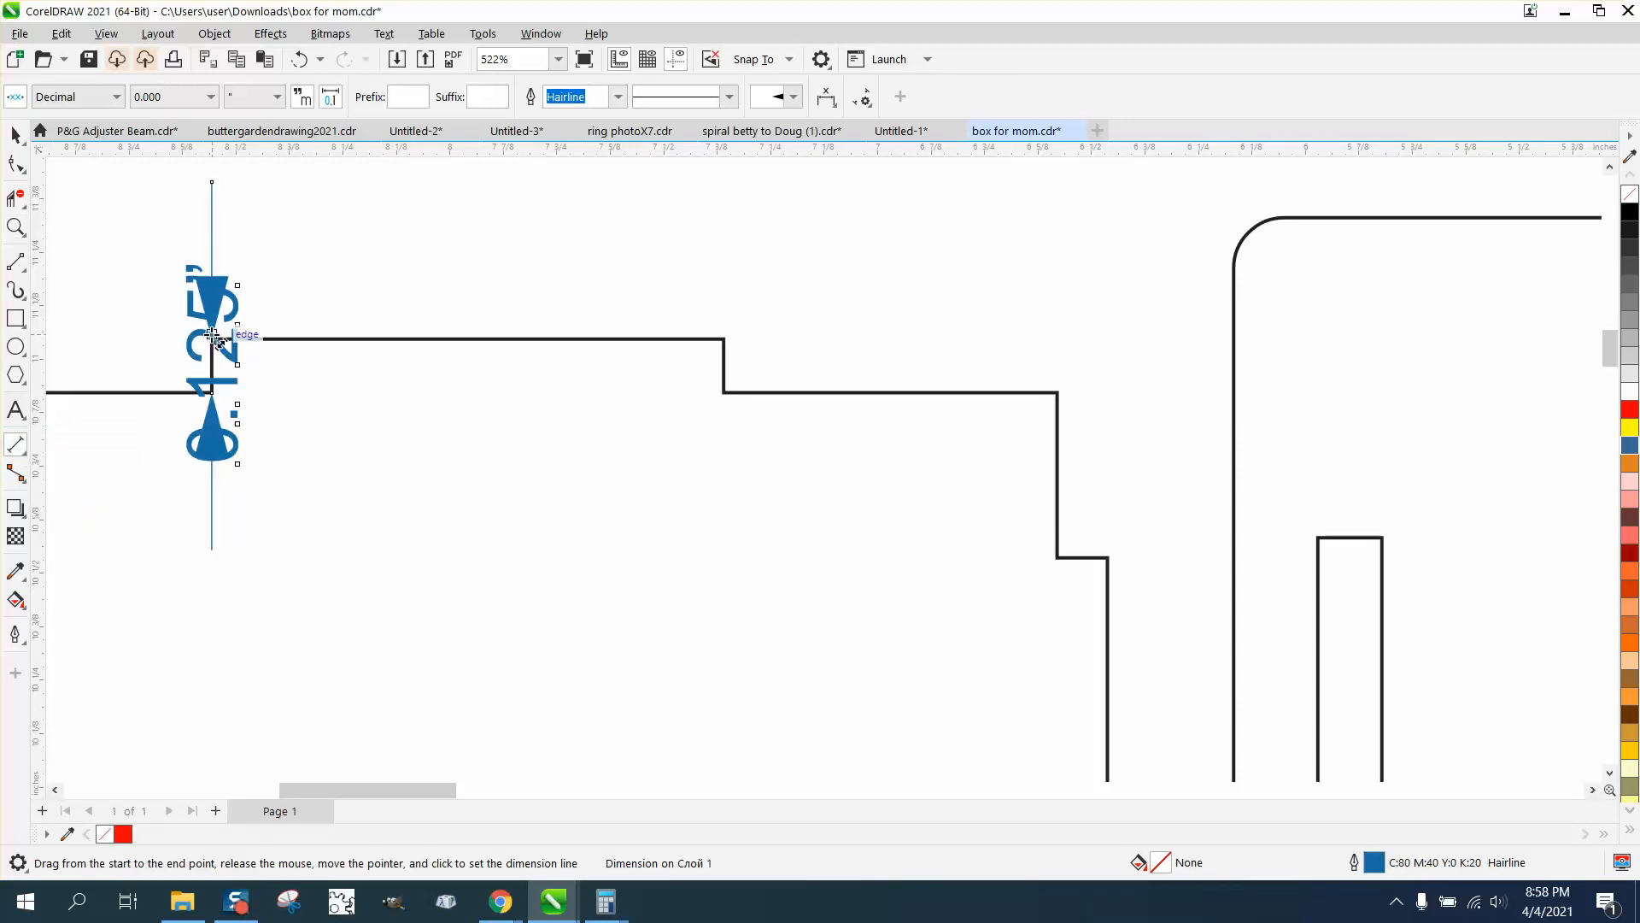
Set the nudge distance to 0.025 in and move the two bottom nodes of the first hinged panel's top notch up by that amount
scroll(212, 336, "down", 10)
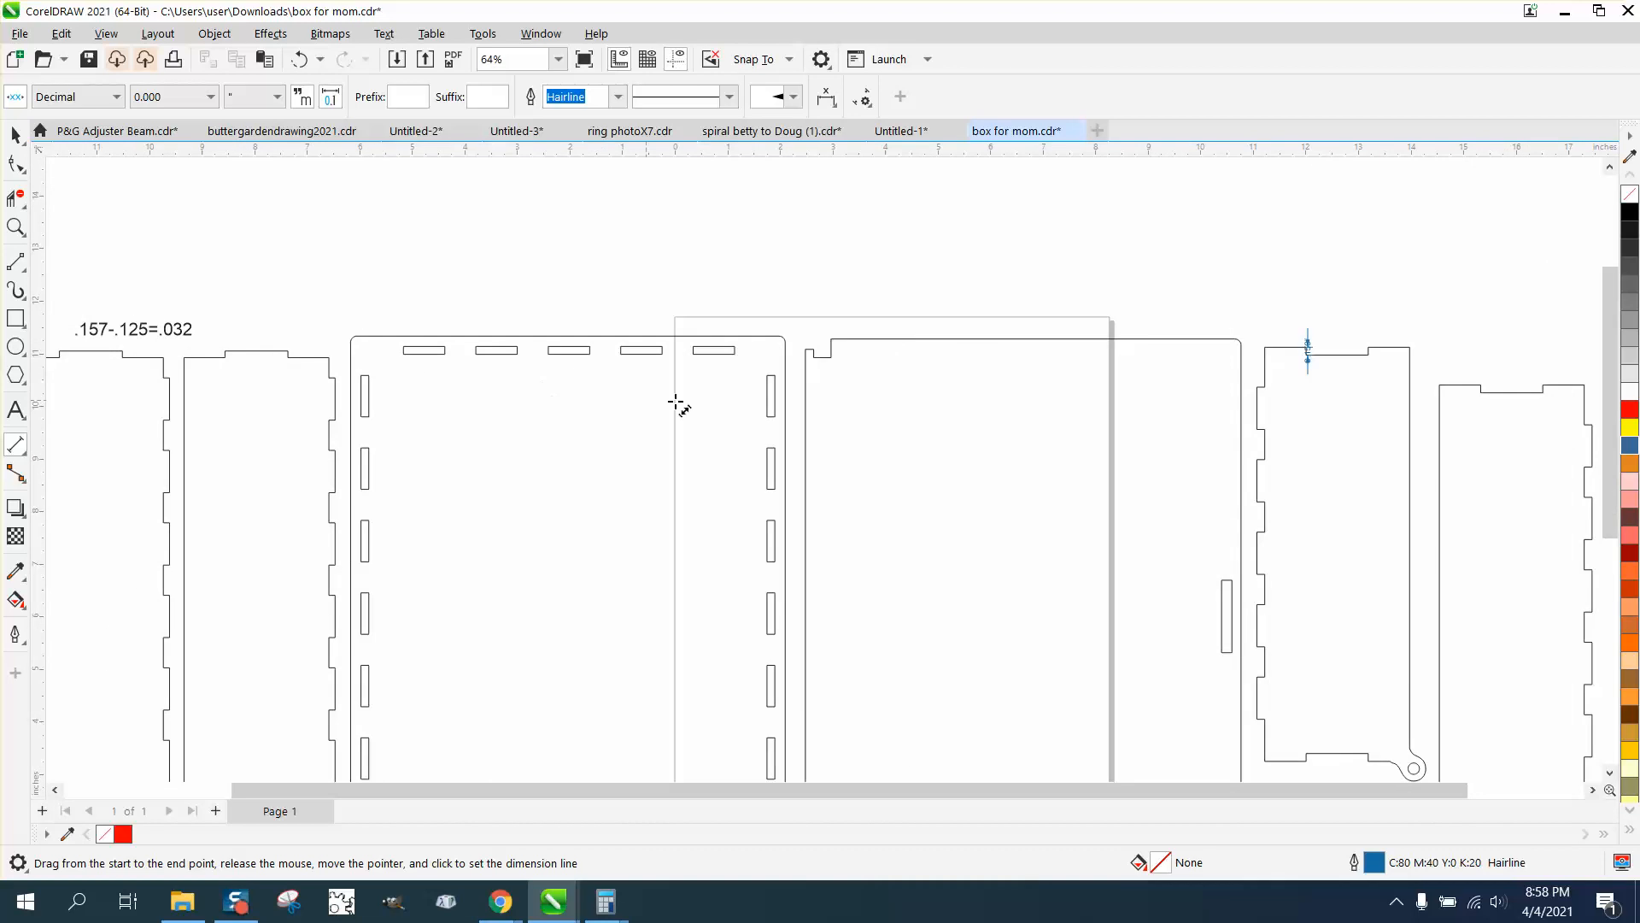
scroll(677, 404, "down", 3)
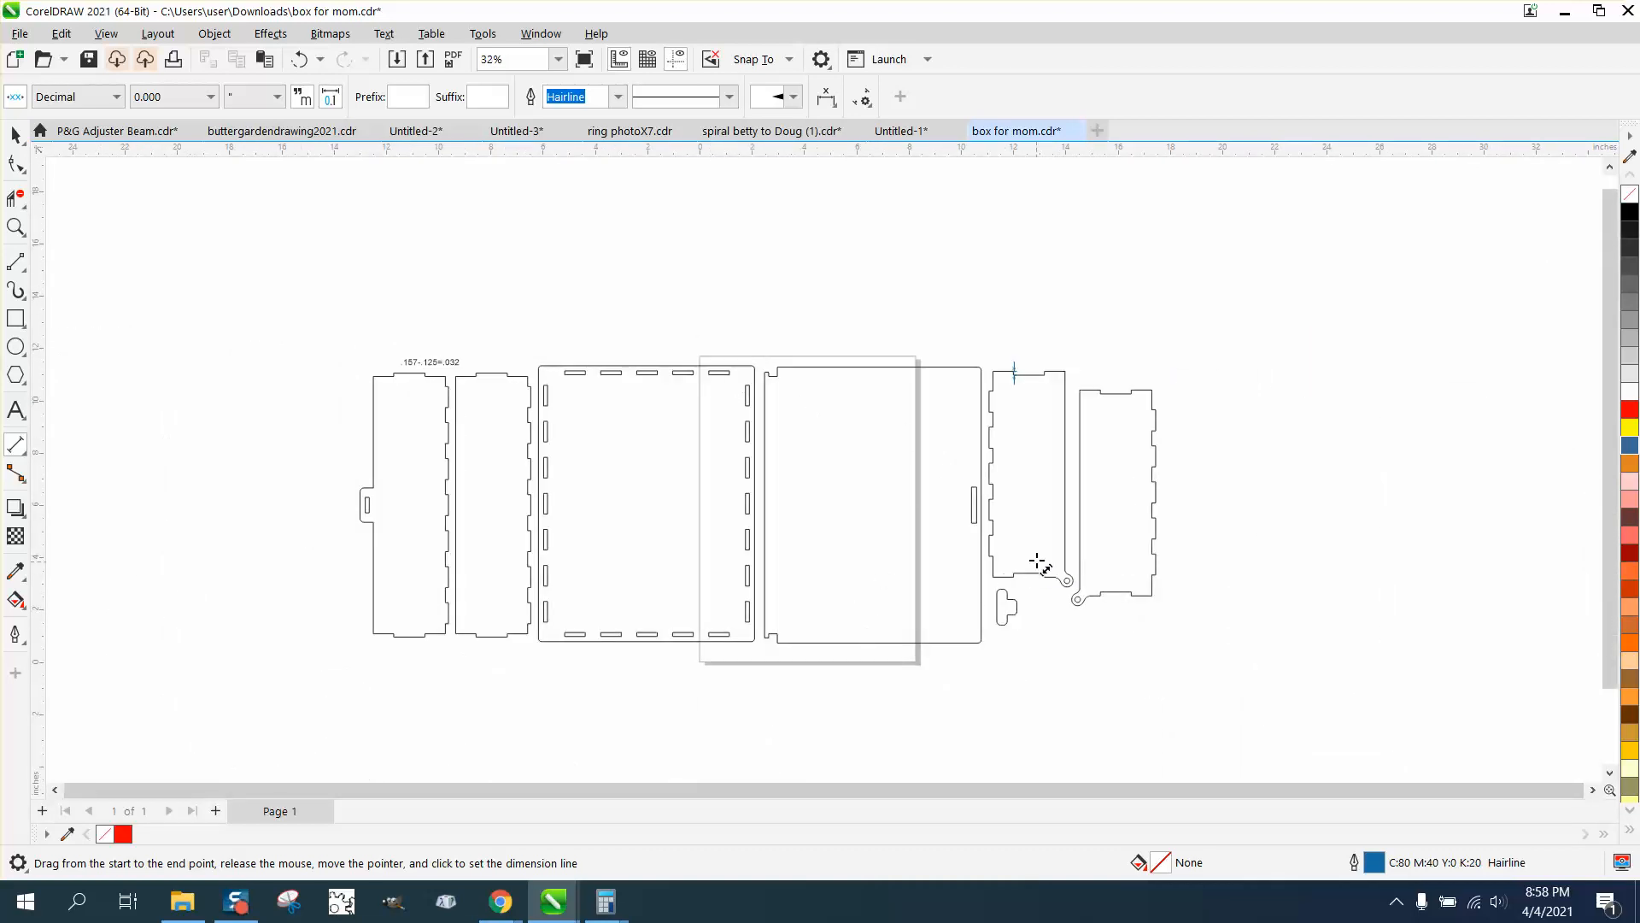
left_click(15, 226)
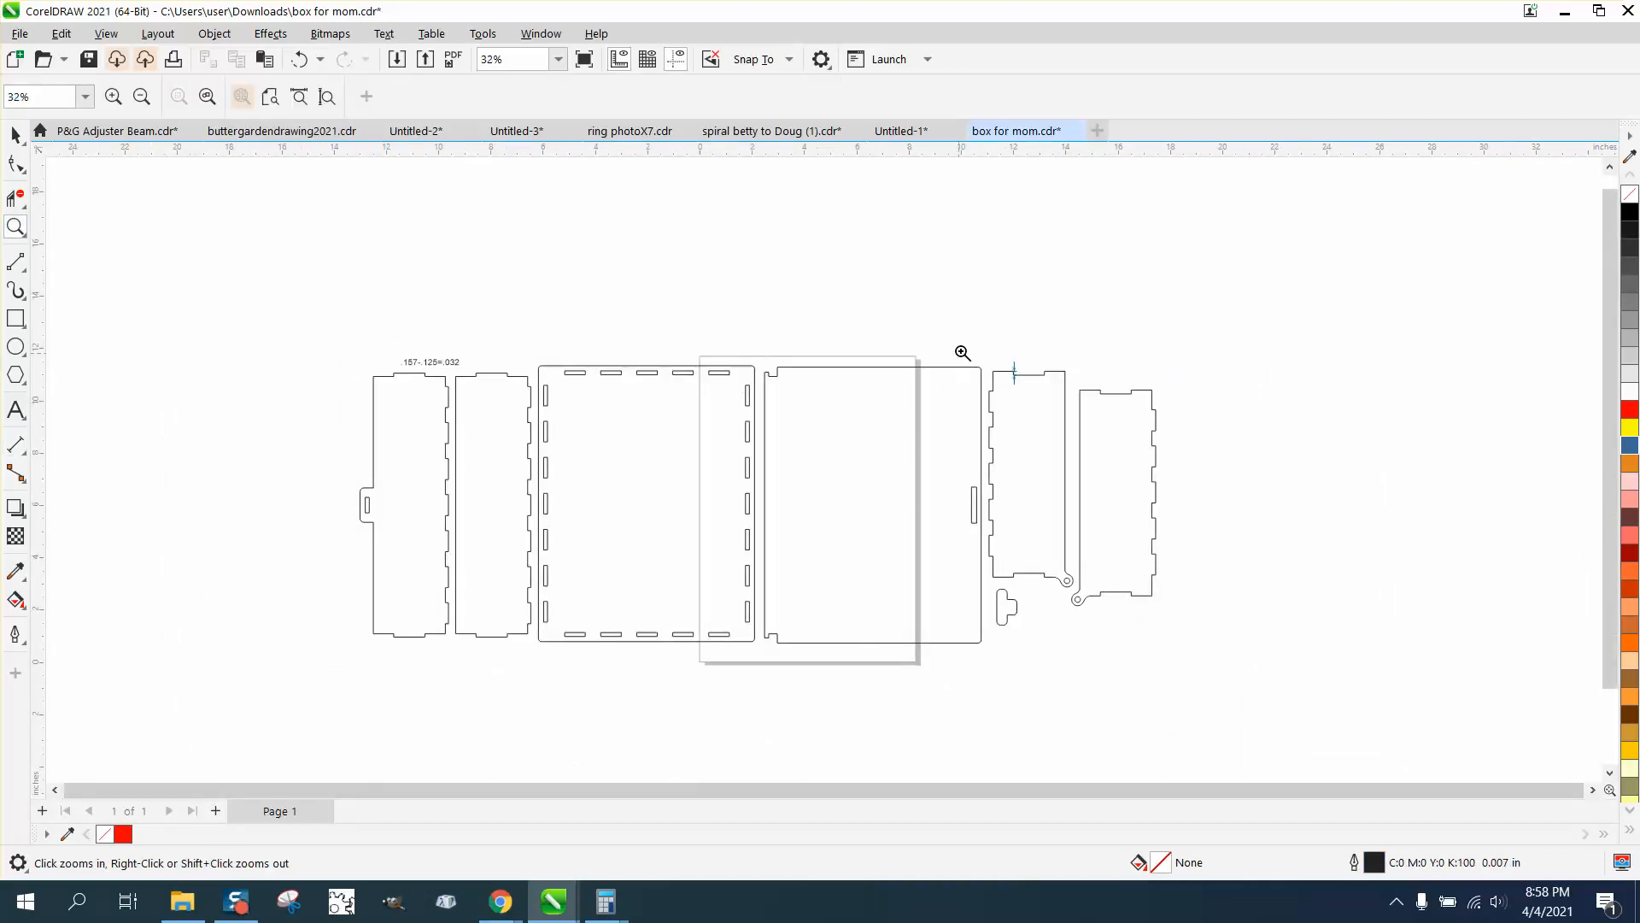
left_click_drag(962, 349, 1152, 416)
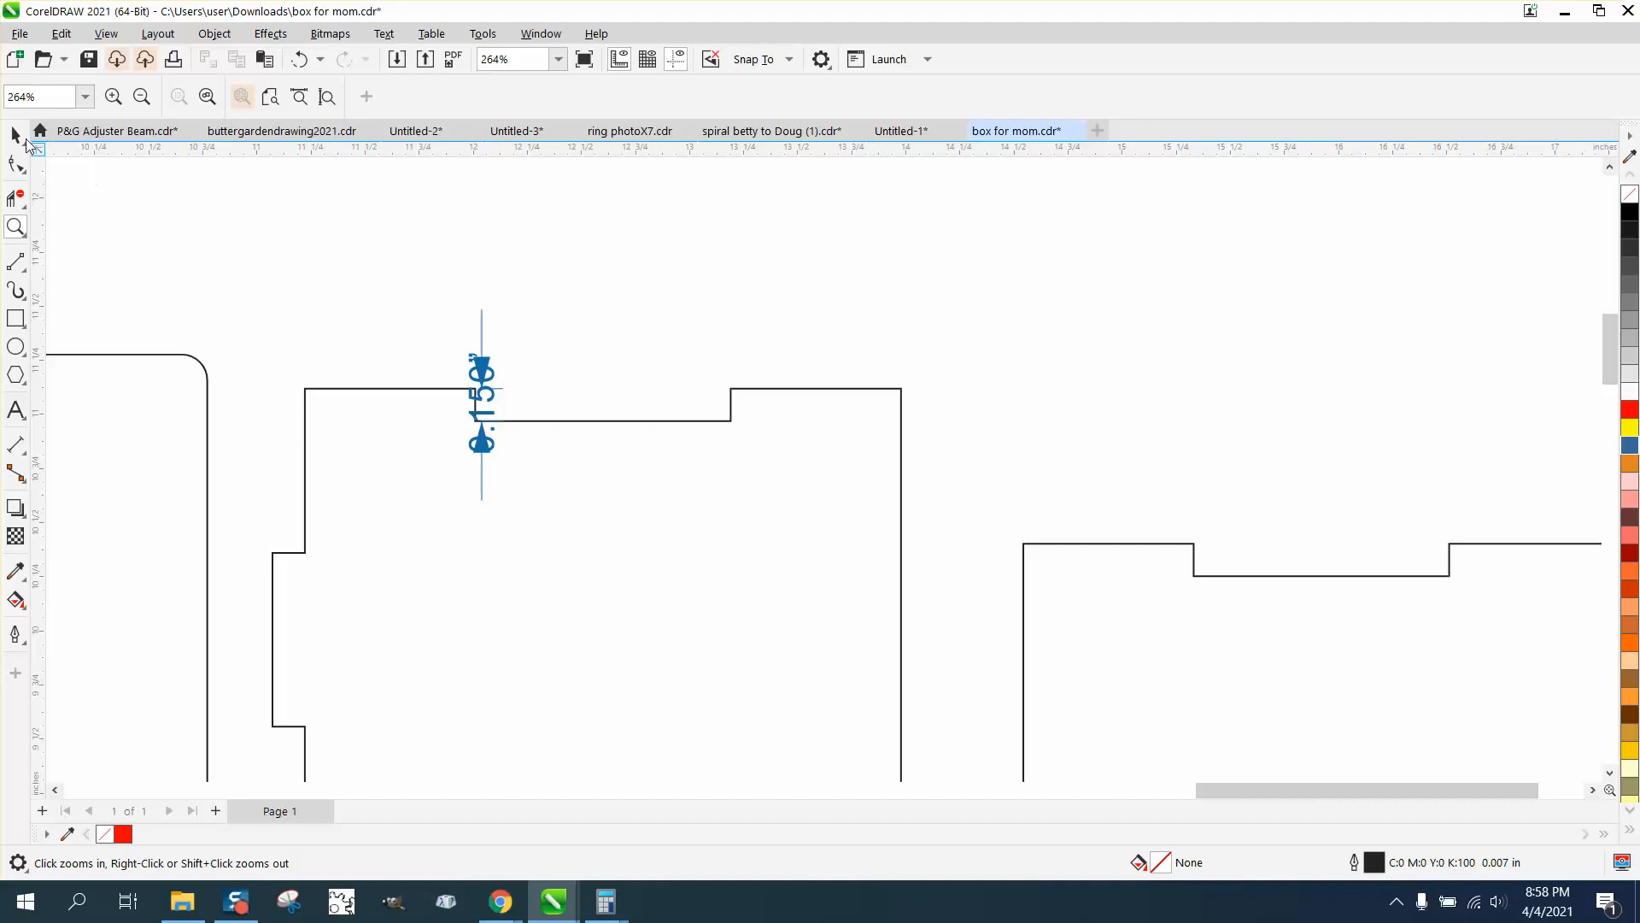
key("space")
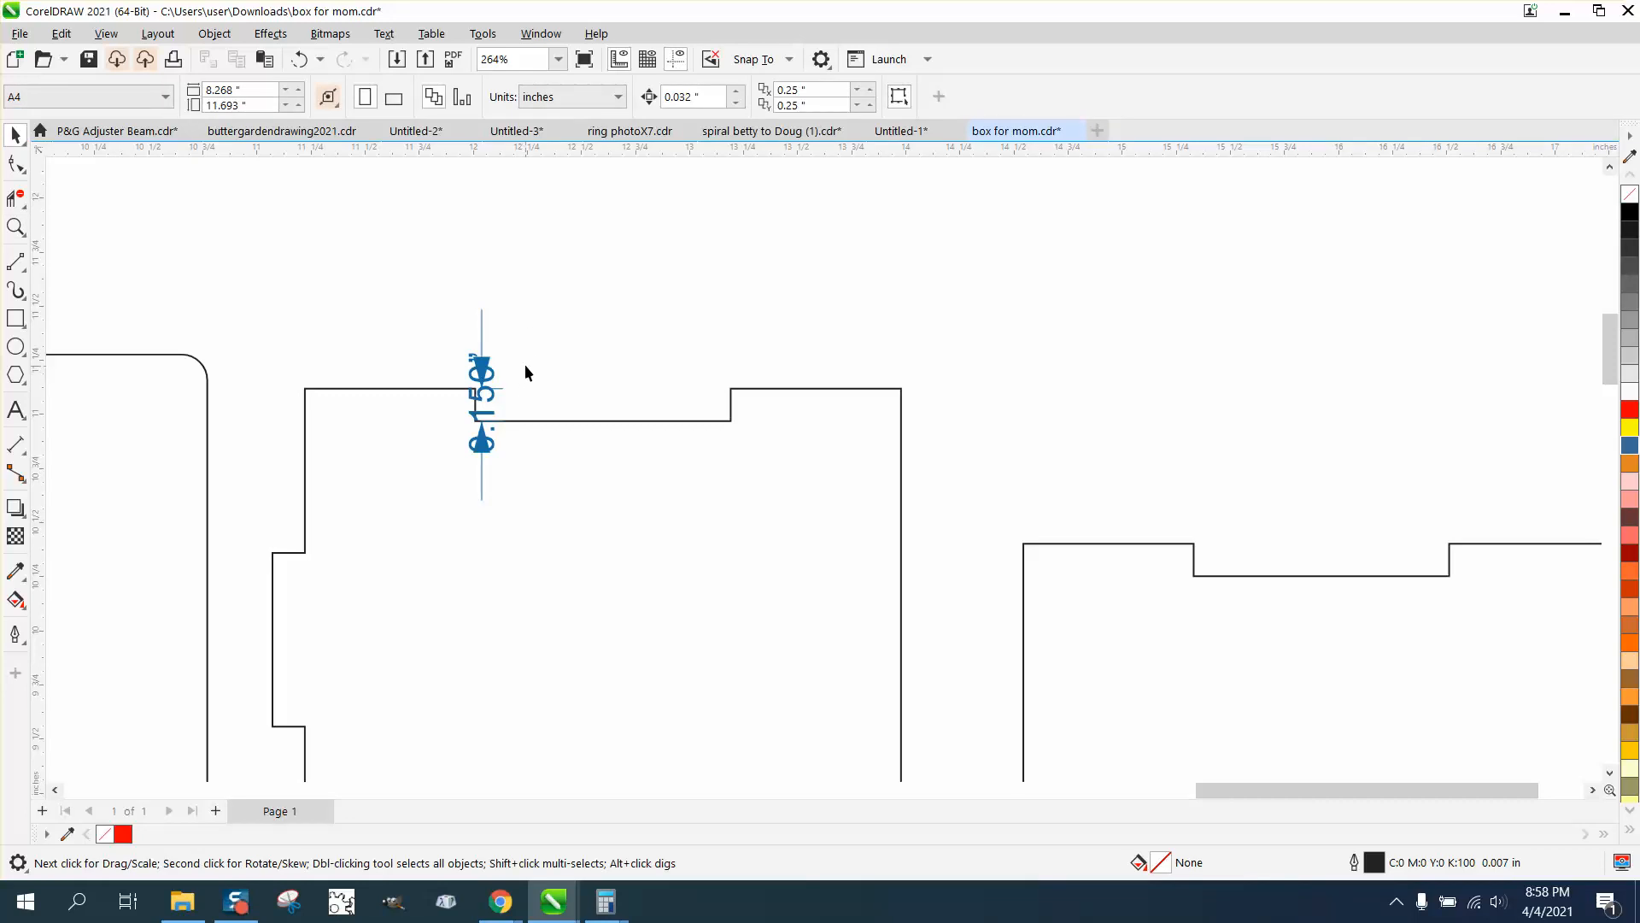
double_click(694, 96)
type(".025")
key("Return")
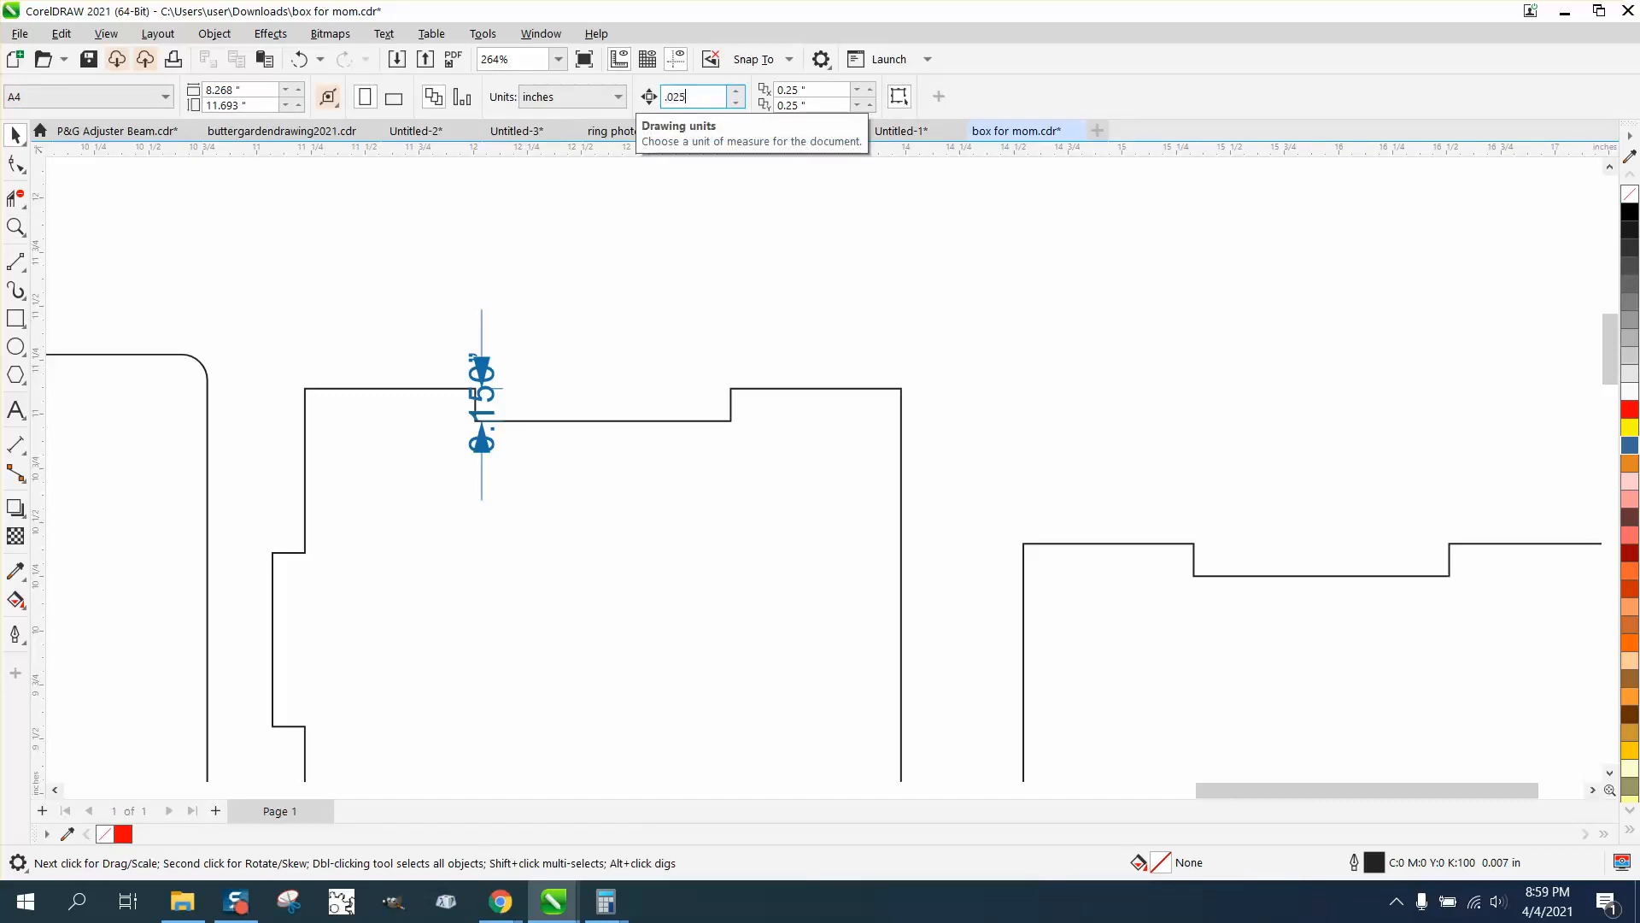
key("F10")
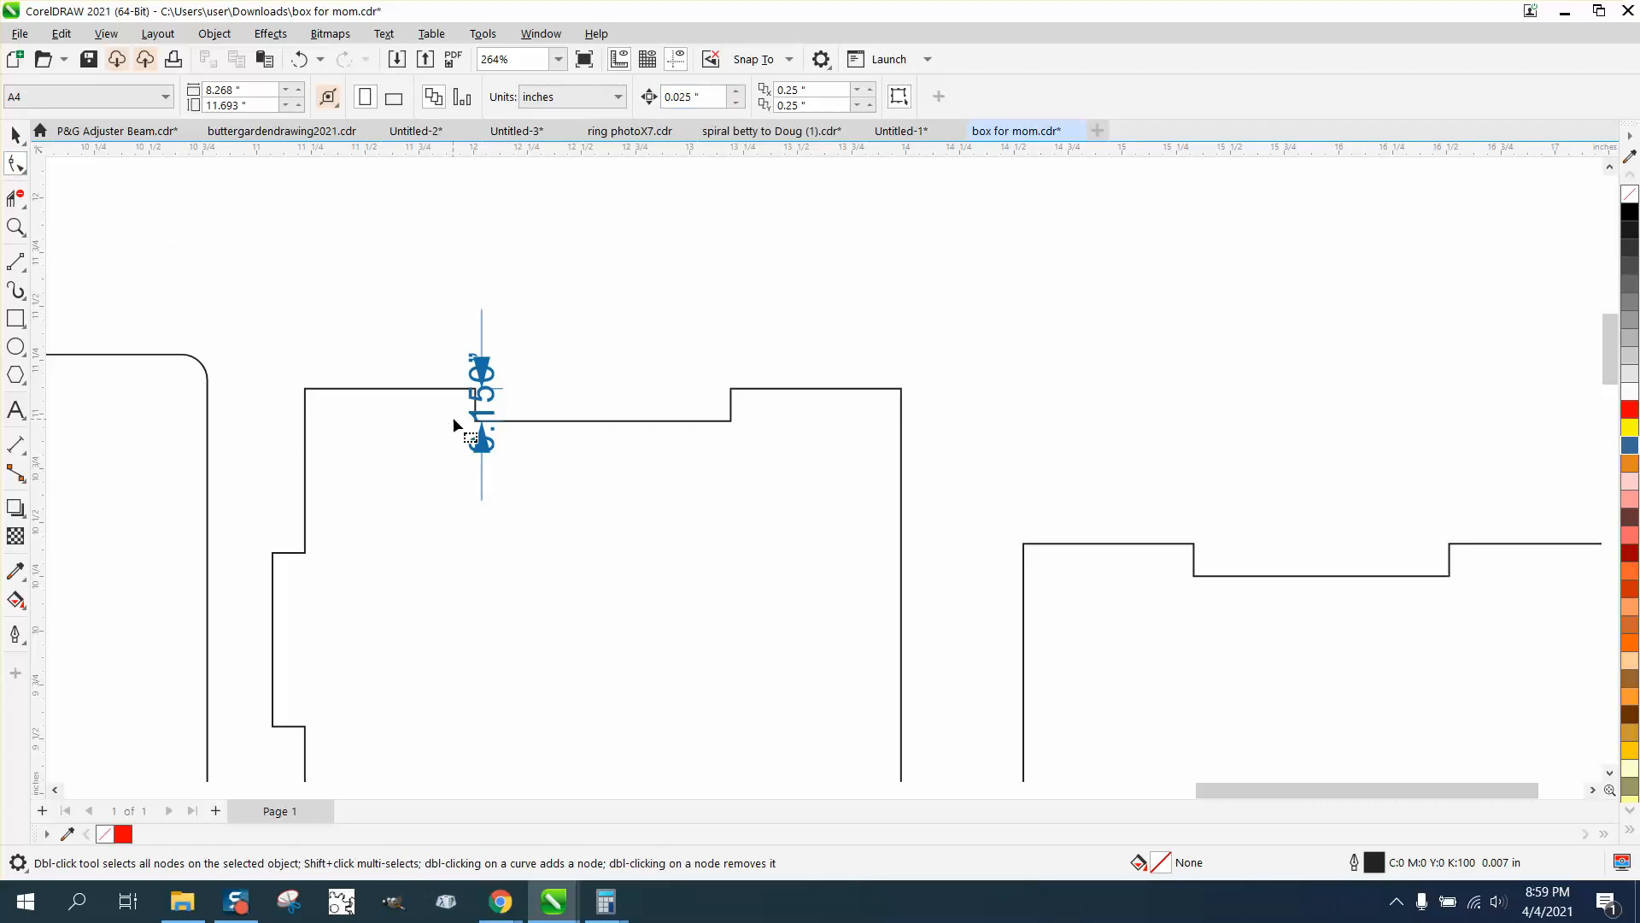
left_click(475, 425)
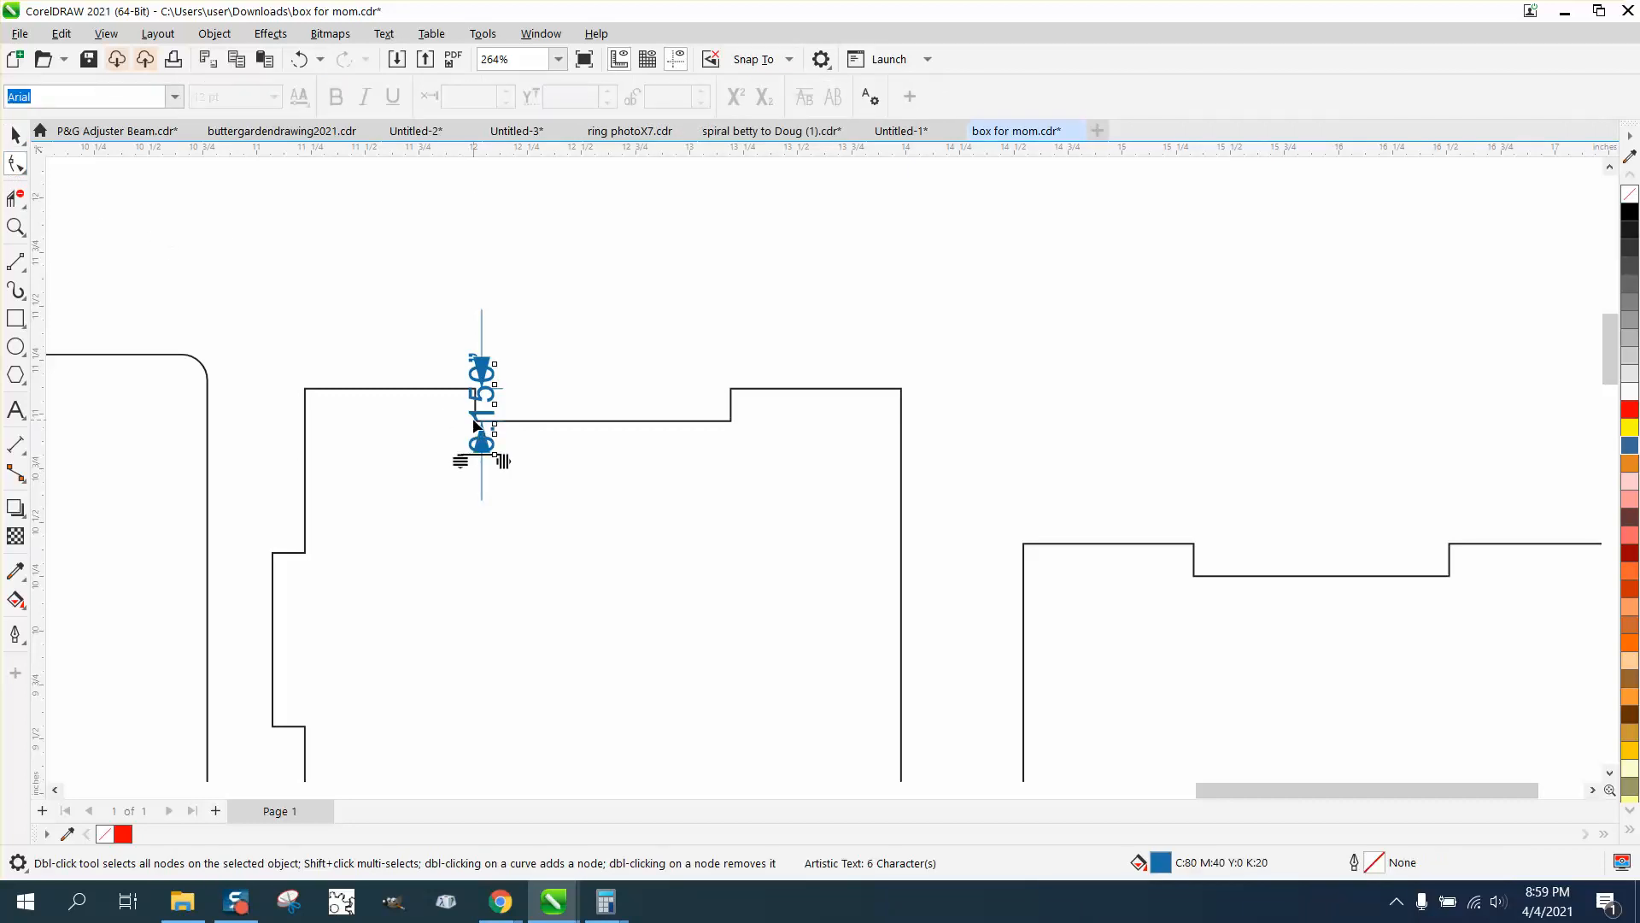
left_click(730, 422)
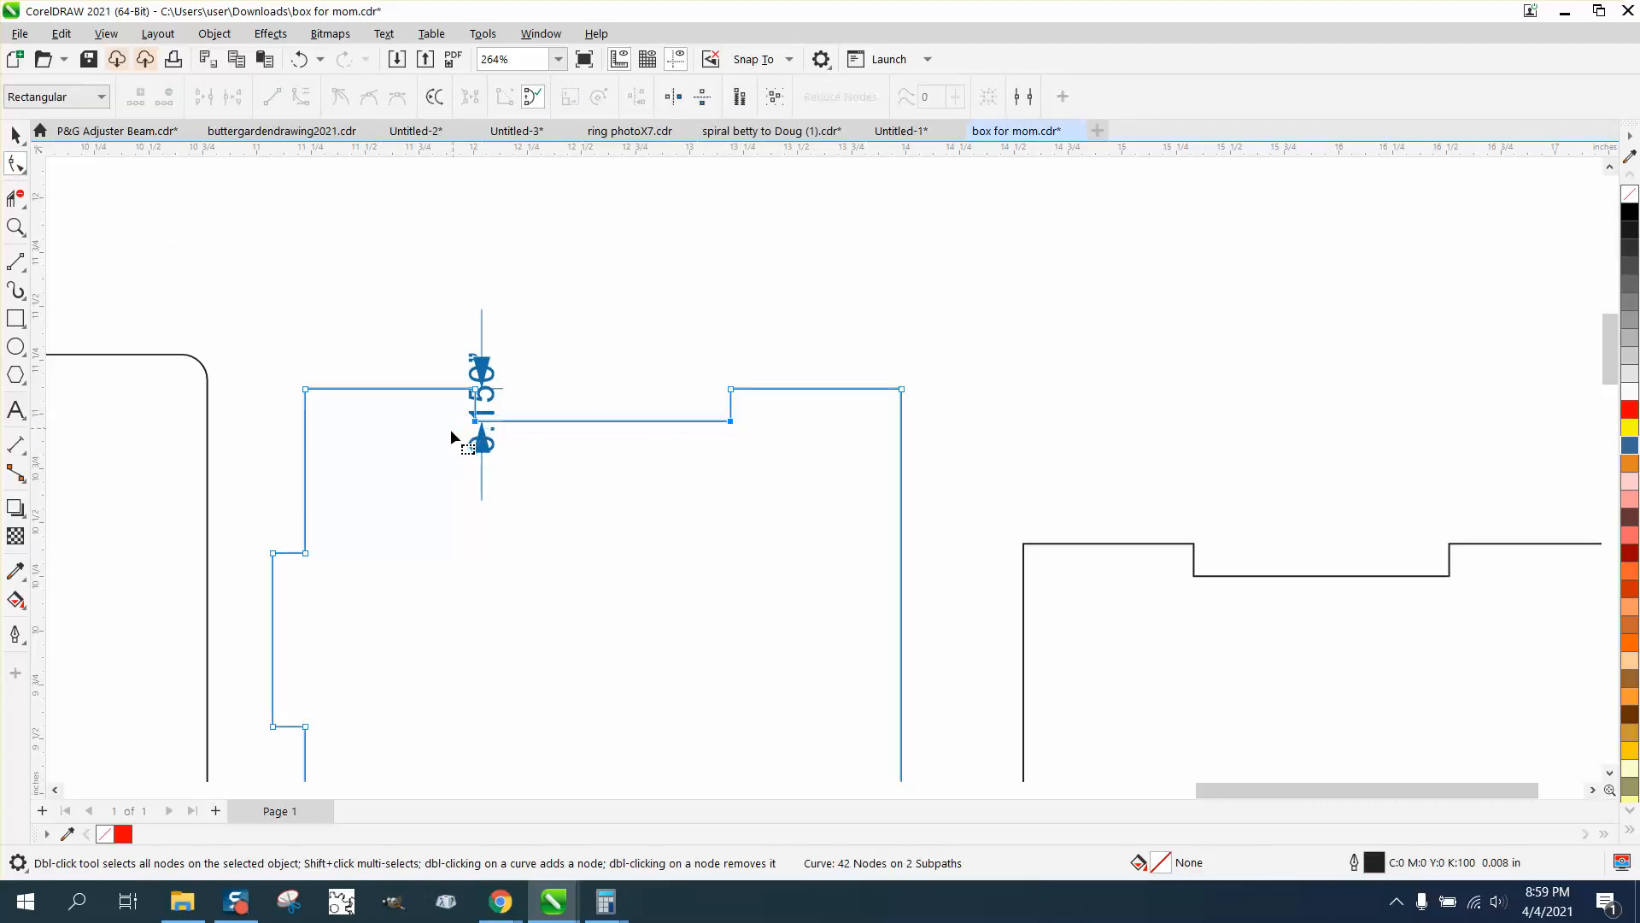
key("Up")
scroll(351, 432, "down", 2)
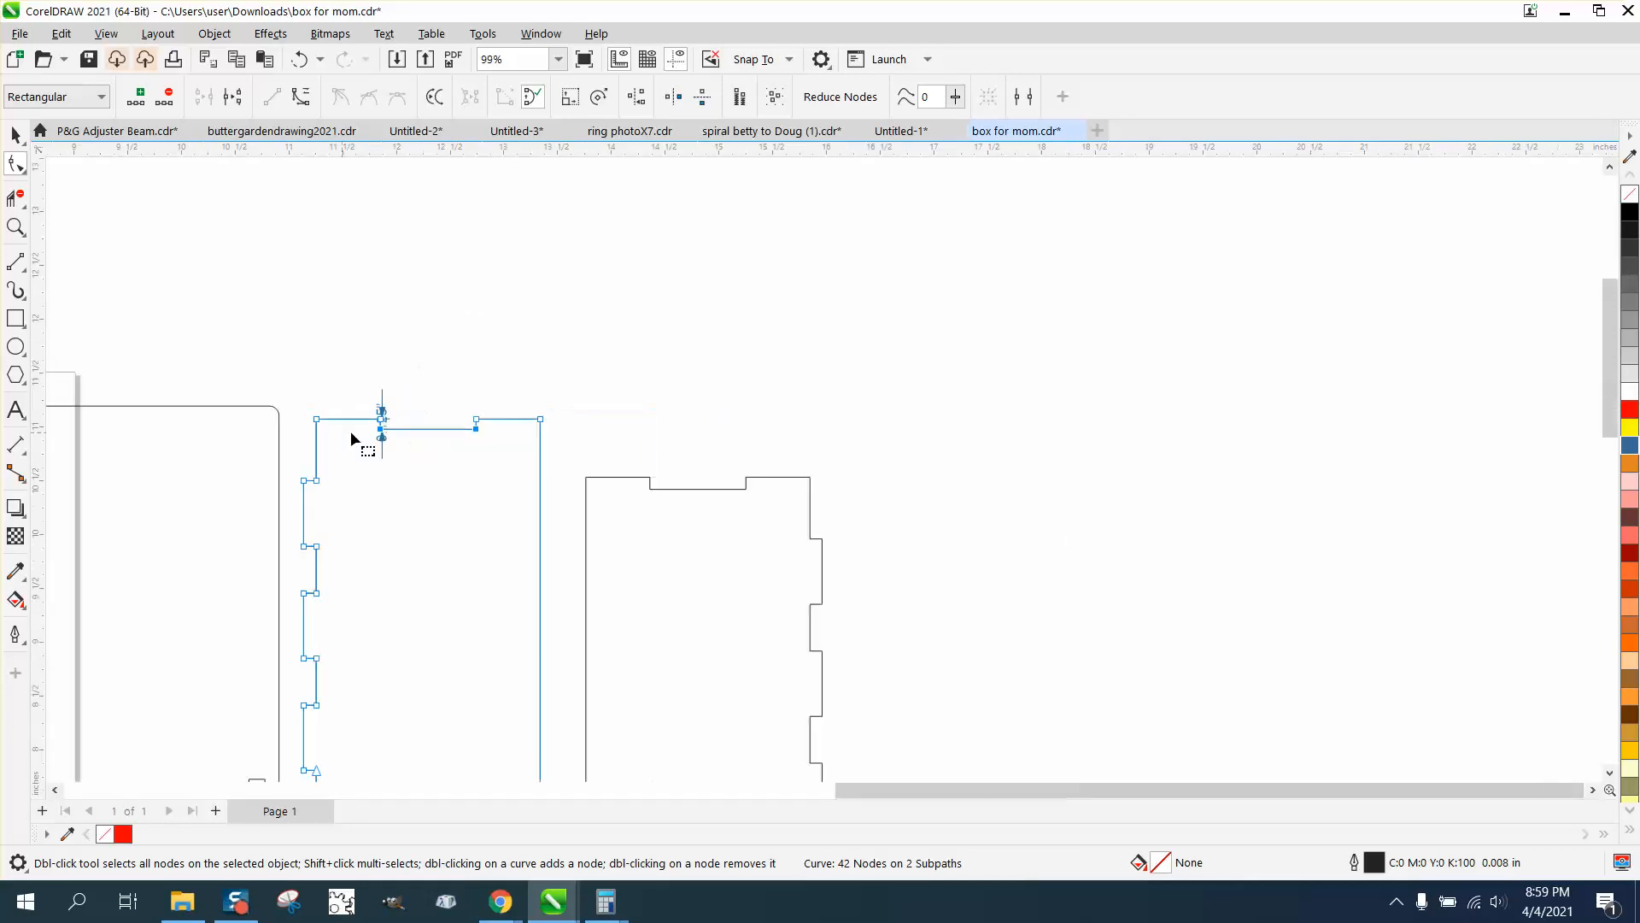
Move the two upper nodes of the first hinged panel's bottom notch down by the 0.025 in nudge distance
scroll(393, 504, "down", 3)
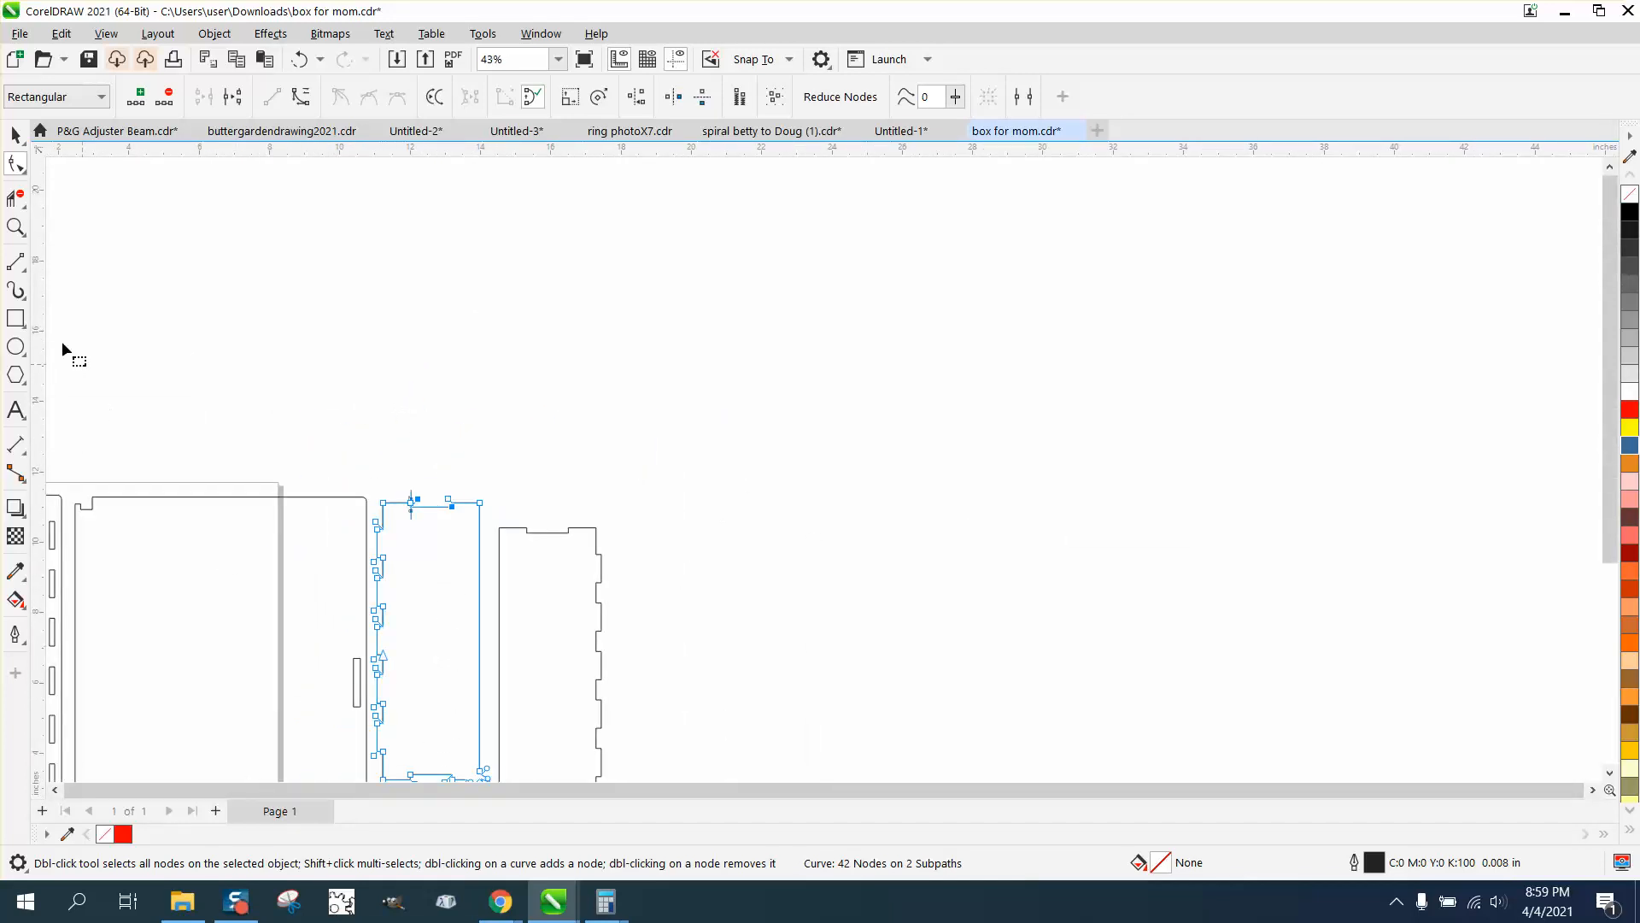
left_click(15, 227)
scroll(472, 611, "down", 2)
left_click_drag(424, 677, 579, 725)
left_click(16, 163)
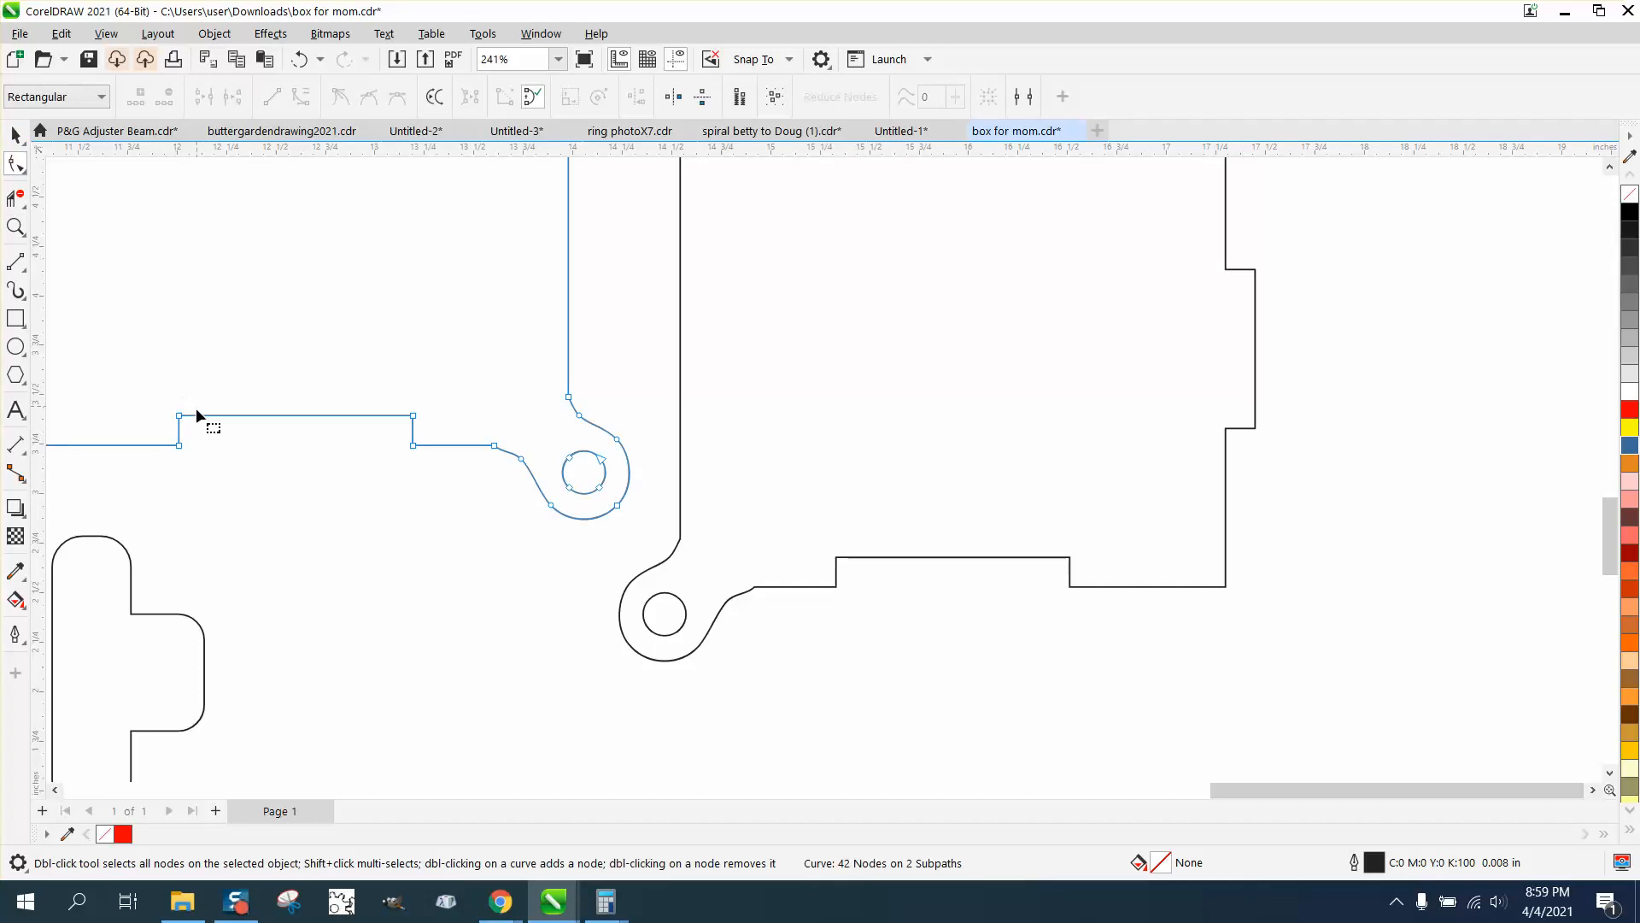
left_click_drag(289, 414, 450, 432)
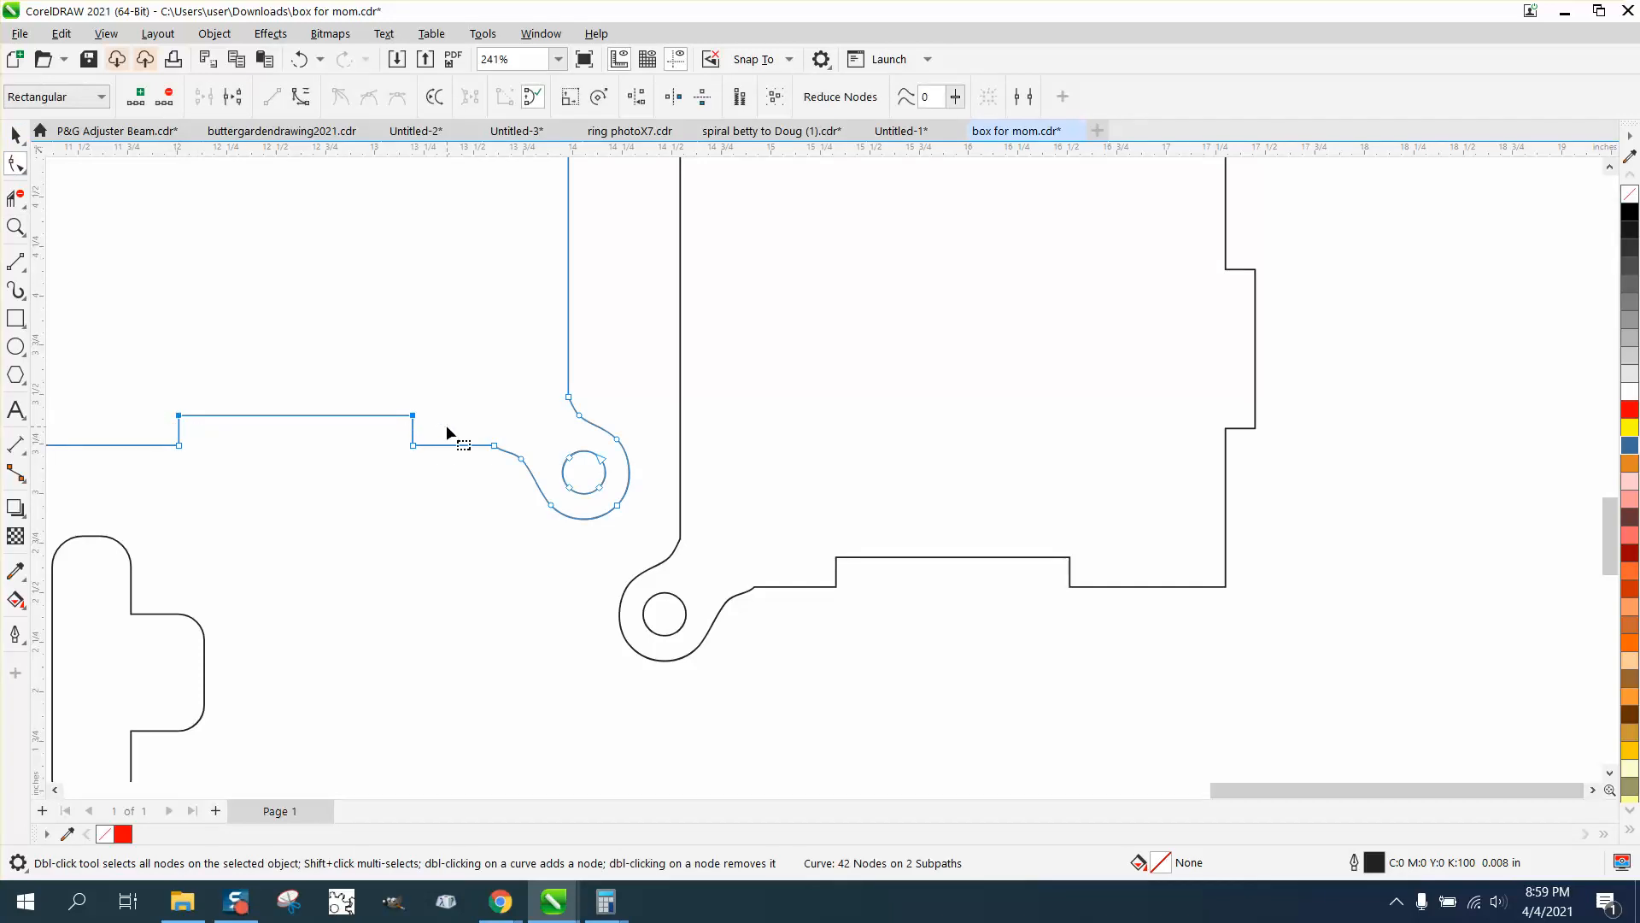
key("Down")
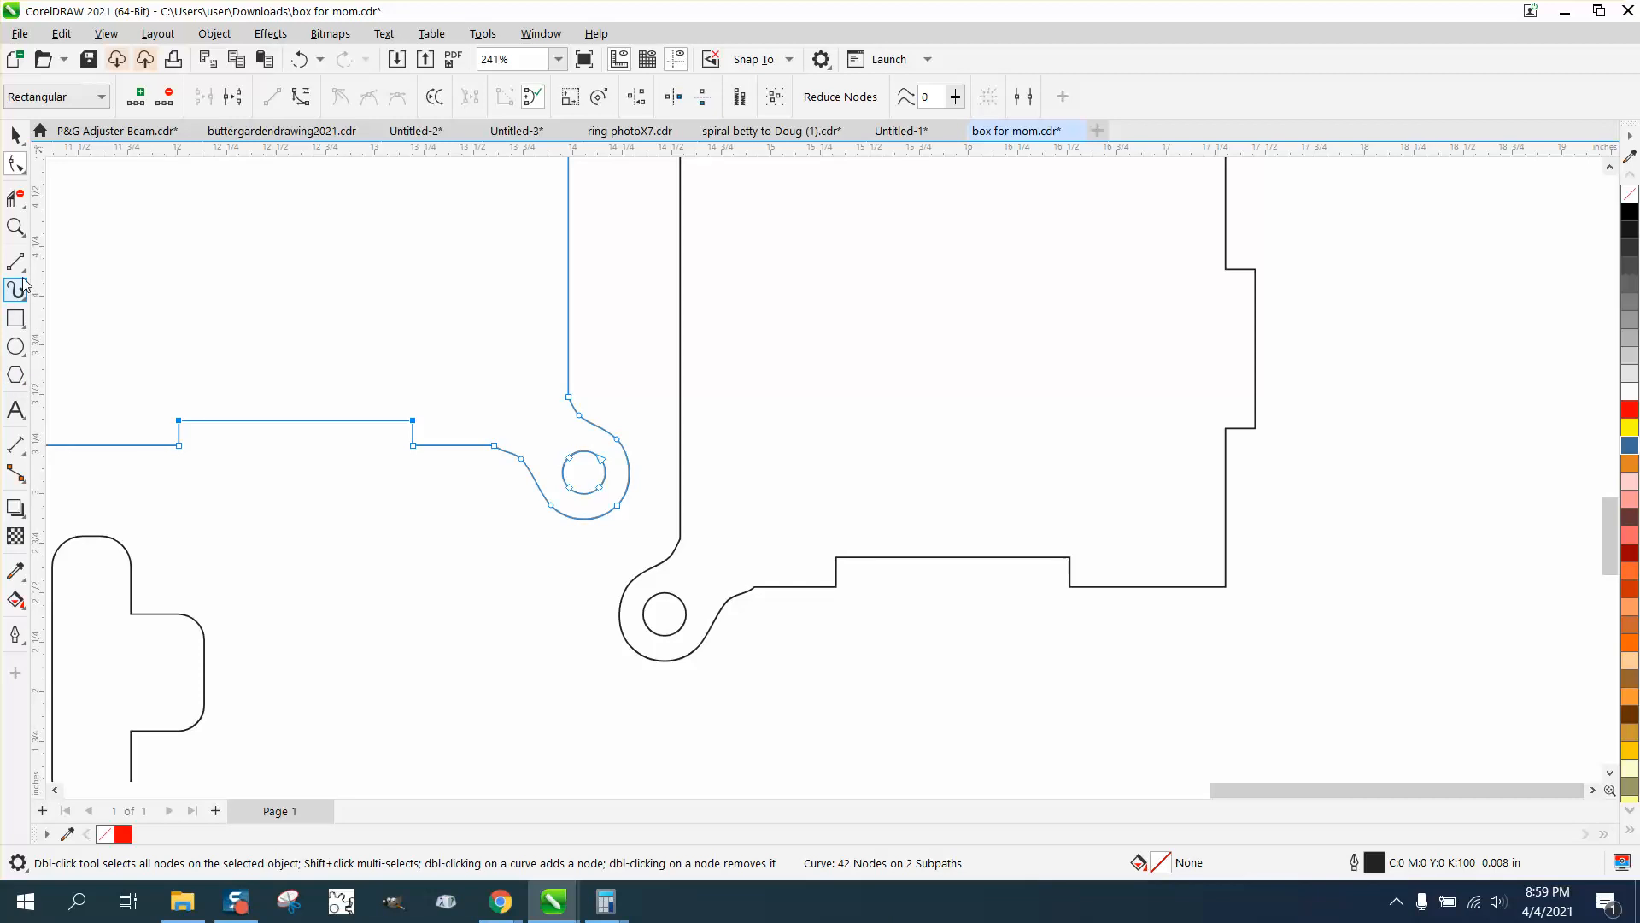
Measure the depth of the first hinged panel's bottom notch with a parallel dimension, and remove that dimension
left_click(29, 460)
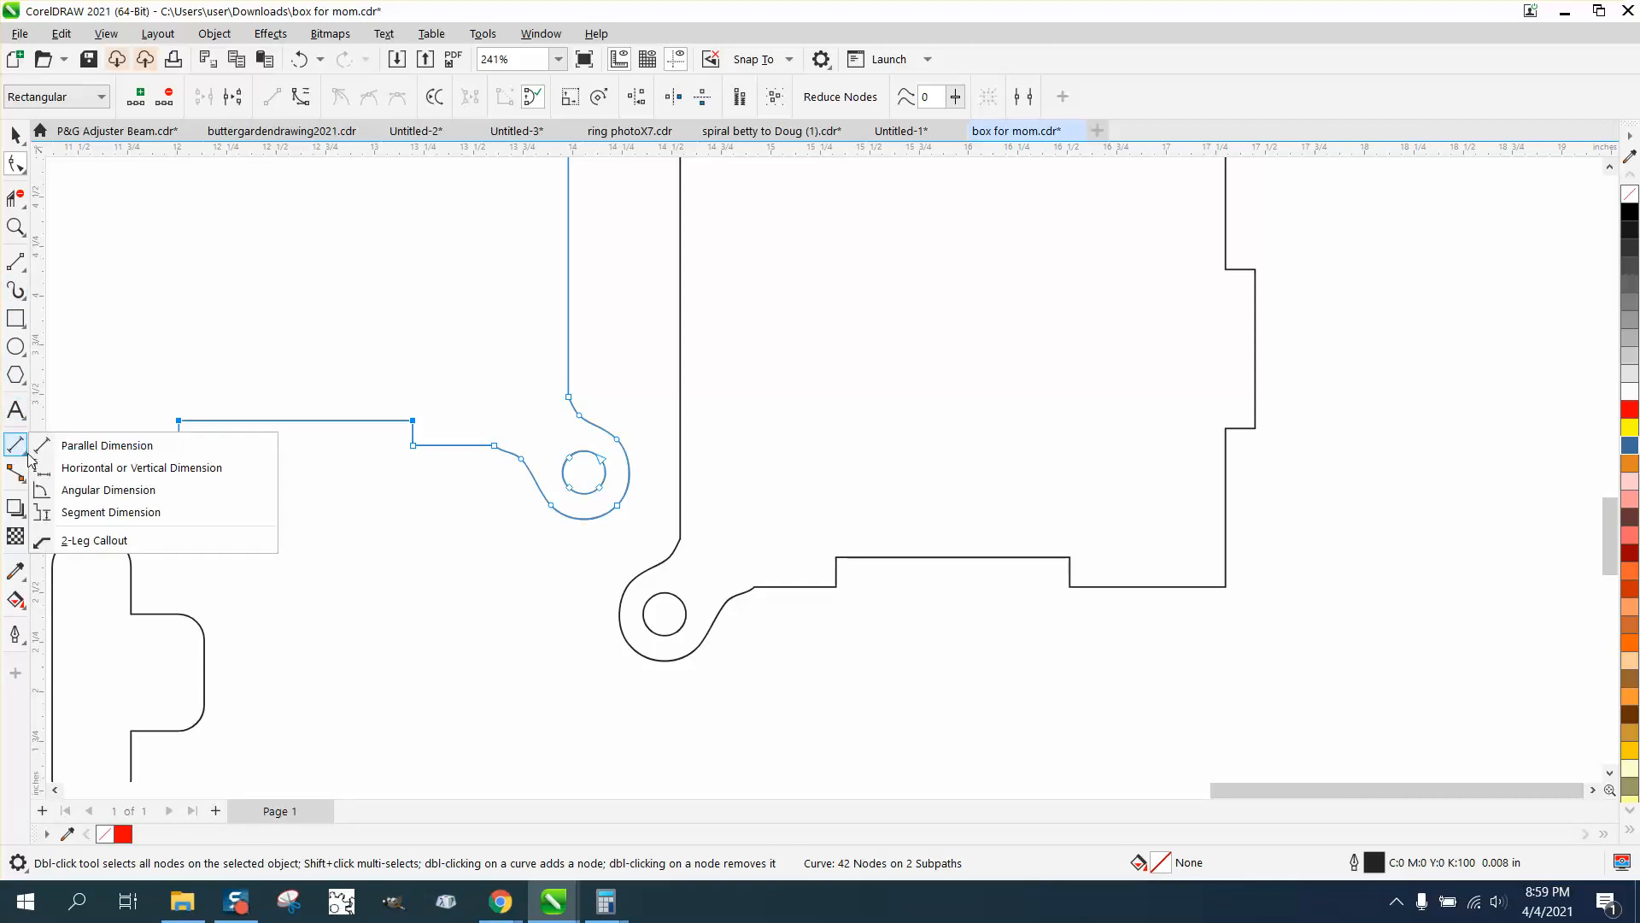
left_click(73, 444)
left_click_drag(180, 419, 180, 444)
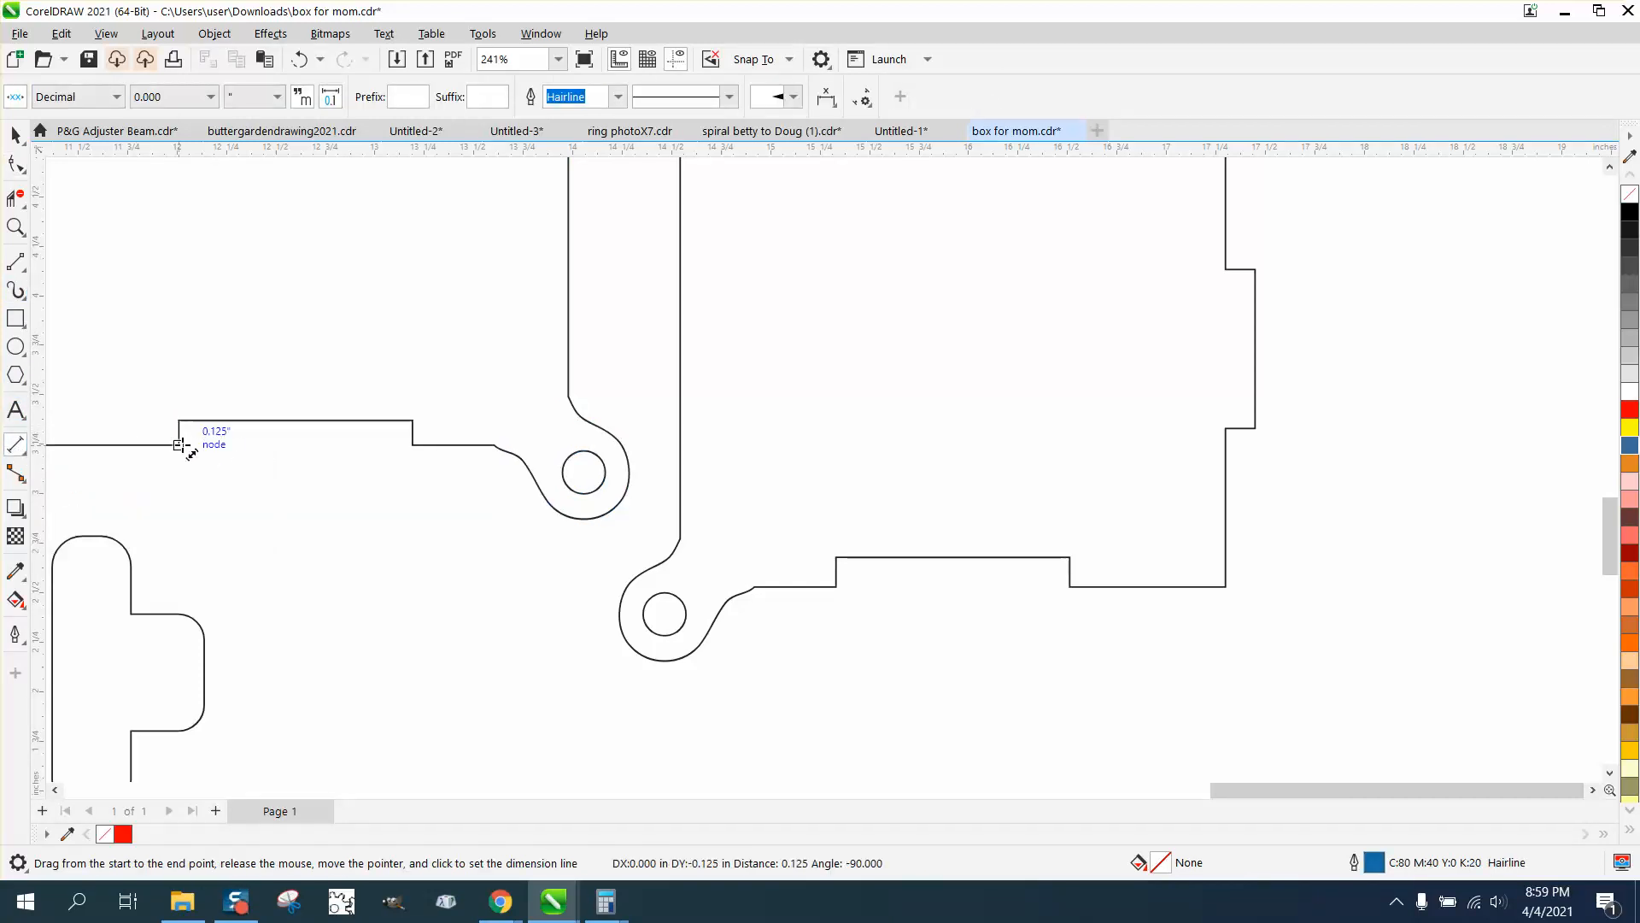
left_click(223, 456)
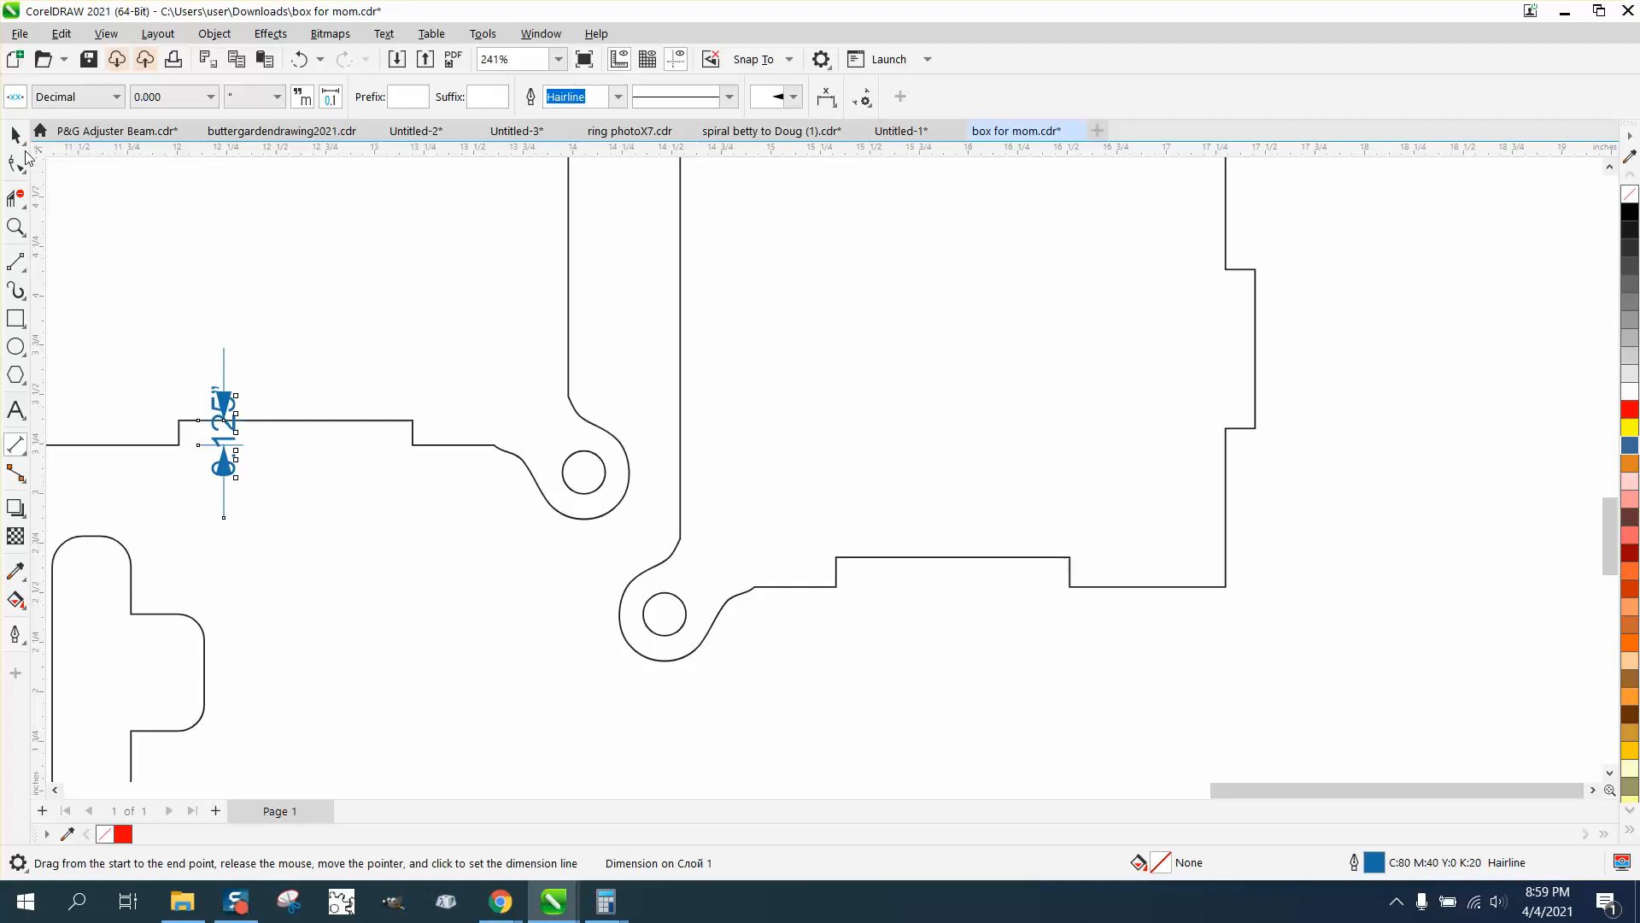
key("space")
scroll(325, 512, "down", 2)
scroll(325, 487, "down", 6)
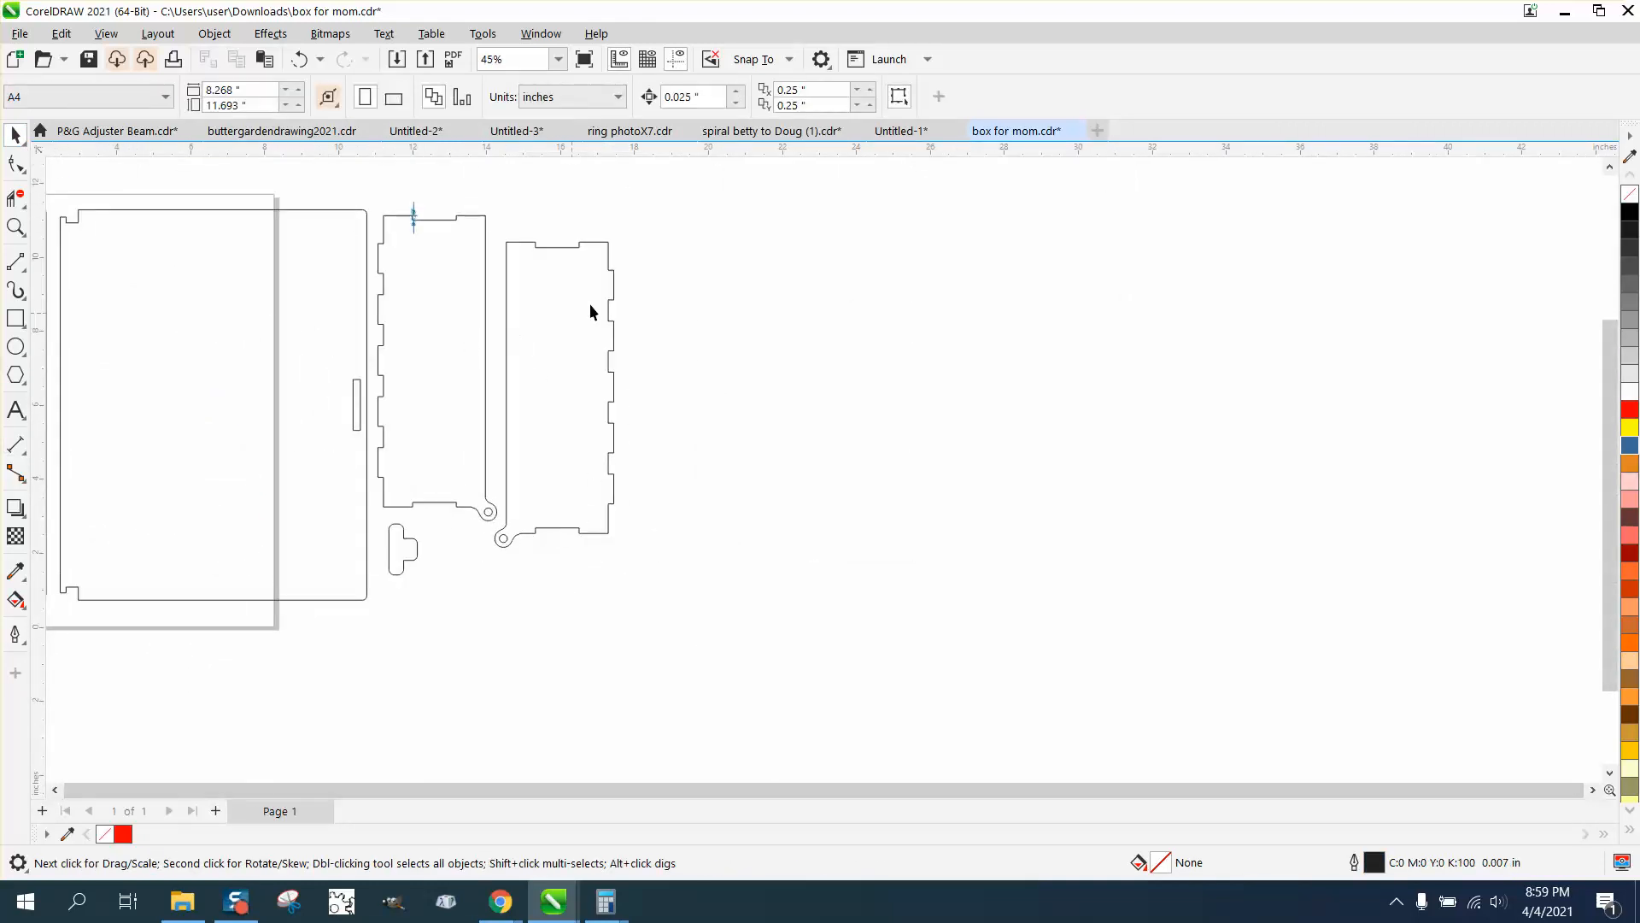
Move the outer nodes of all left-edge tabs on the first hinged panel inward by the 0.025 in nudge distance
key("z")
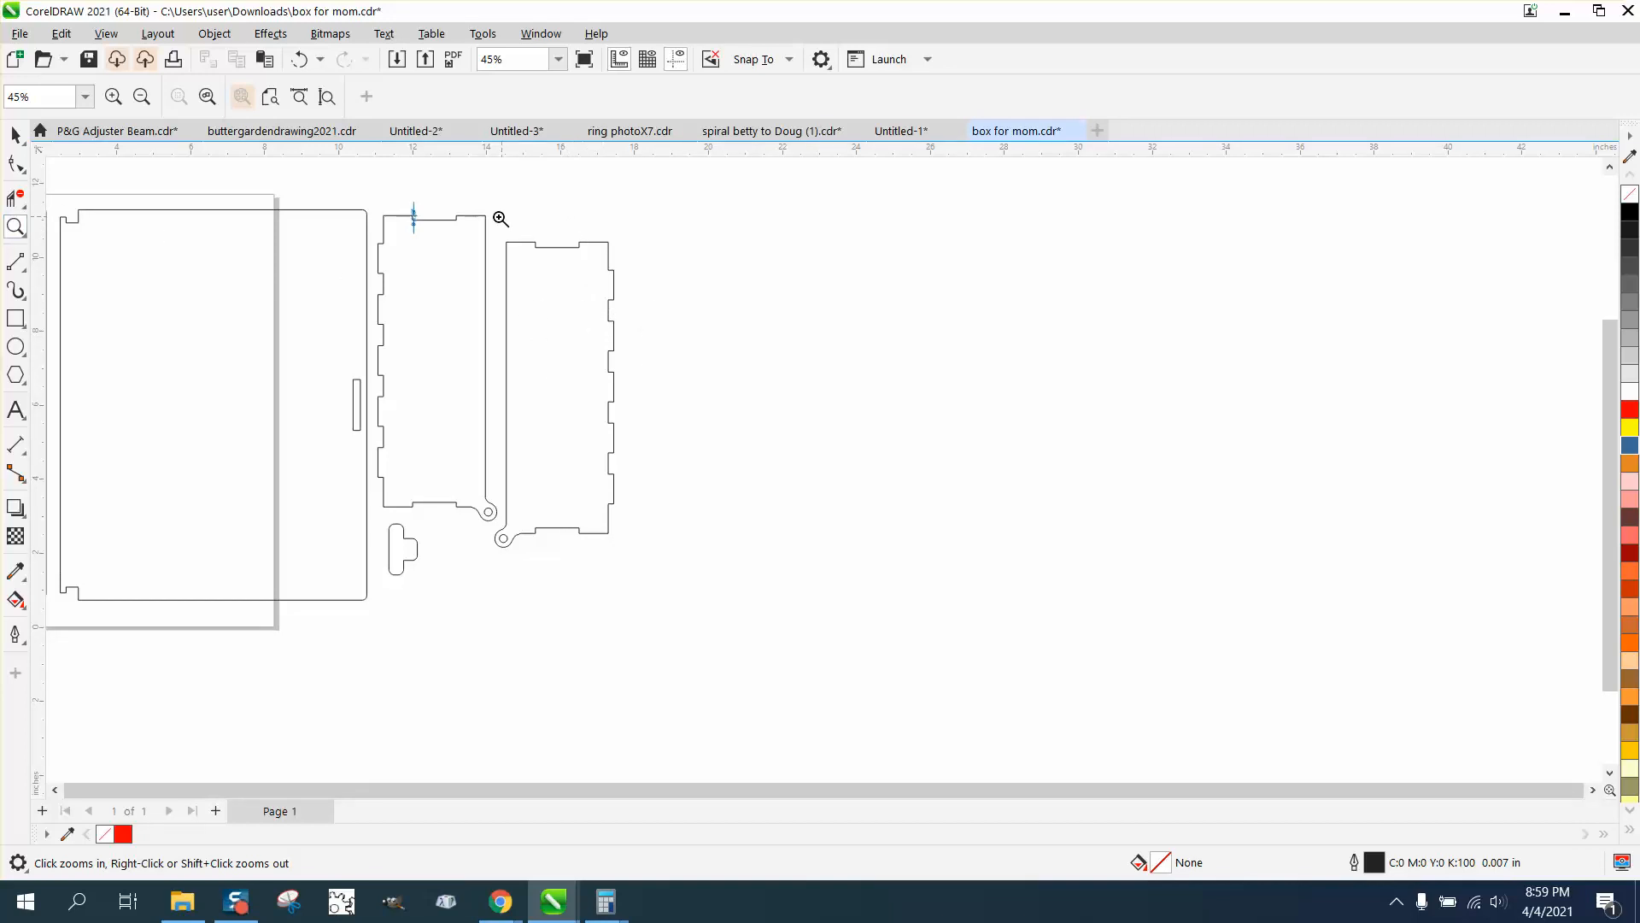
left_click_drag(353, 201, 455, 530)
left_click(15, 164)
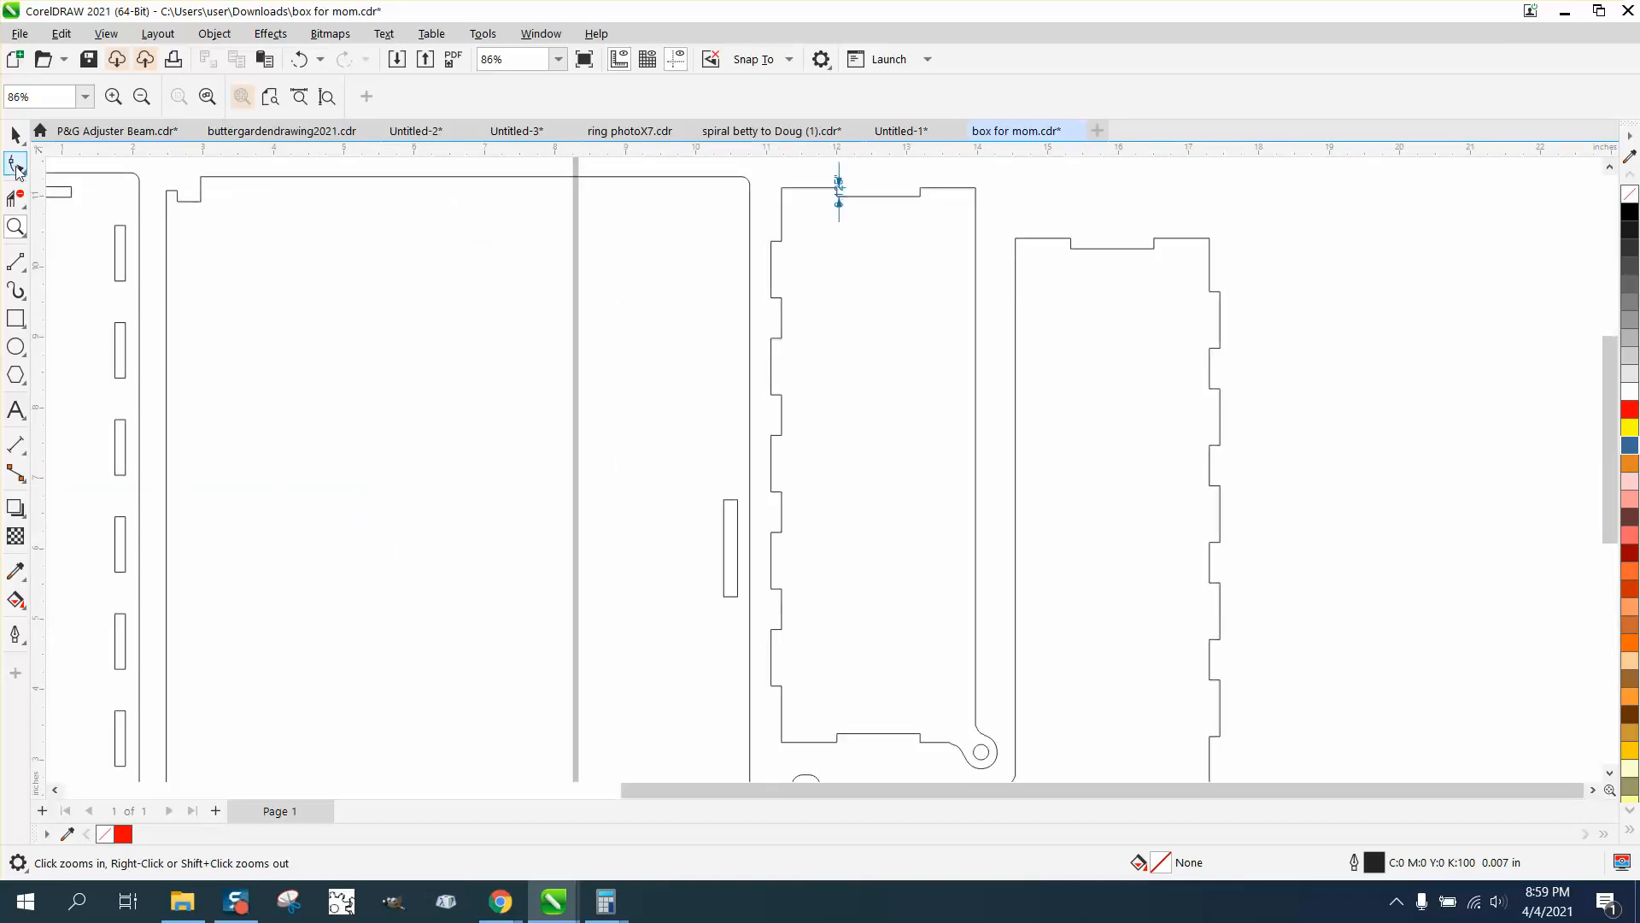
left_click(777, 241)
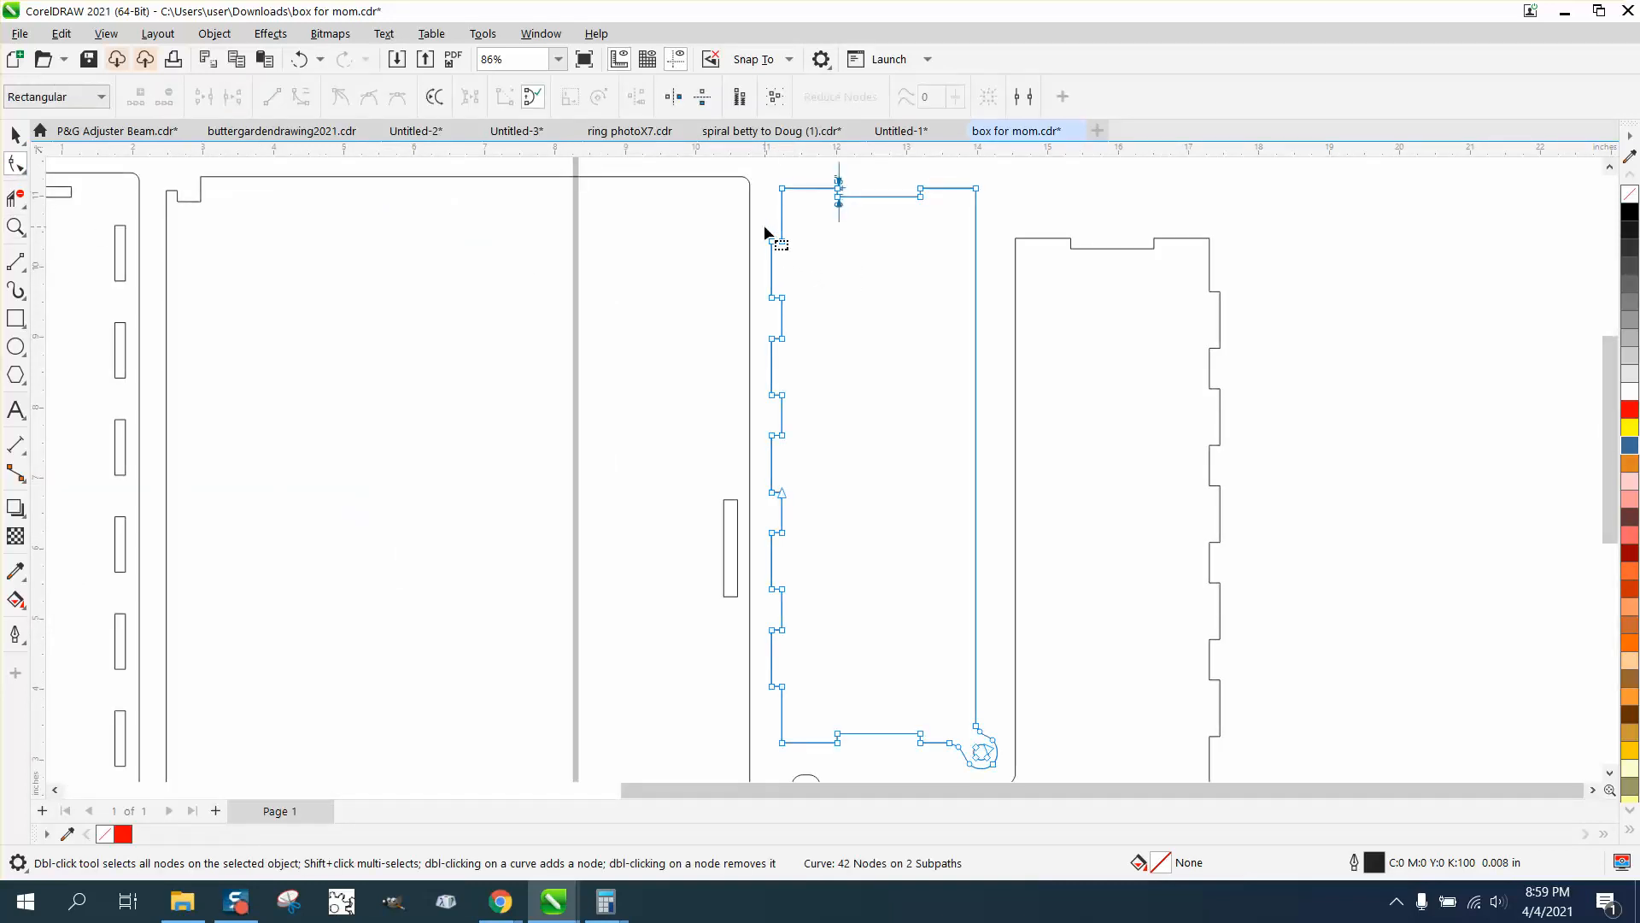
left_click_drag(765, 228, 774, 691)
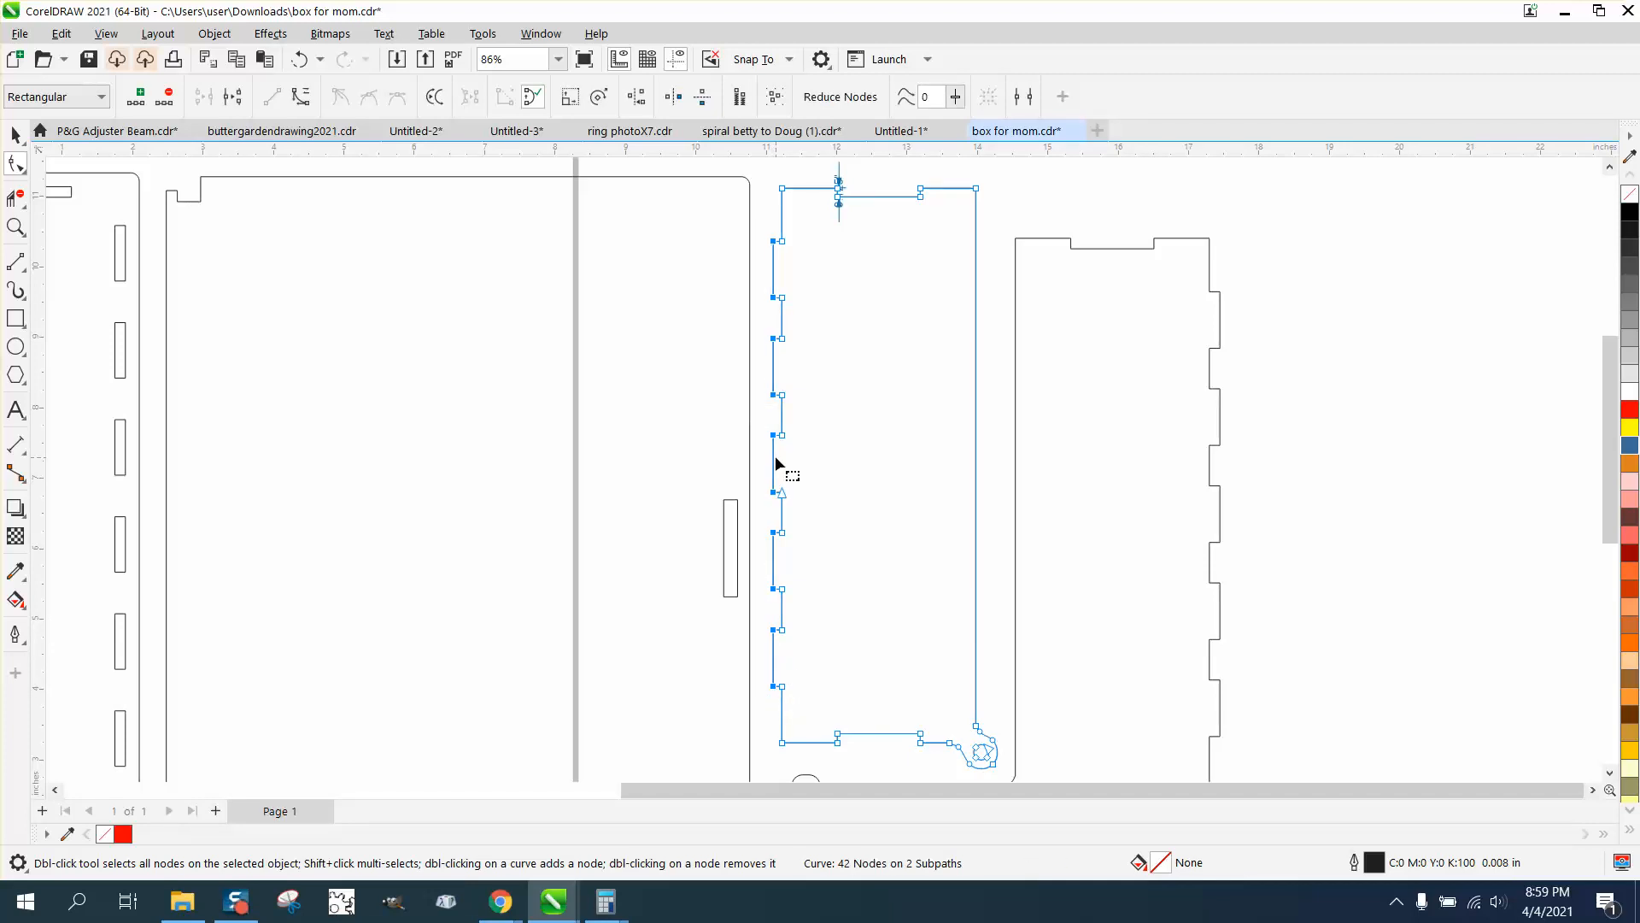
Check the depth of the first hinged panel's uppermost left-edge tab with a parallel dimension, and remove that dimension
left_click(16, 226)
left_click_drag(749, 227, 823, 268)
left_click(15, 162)
left_click(738, 373)
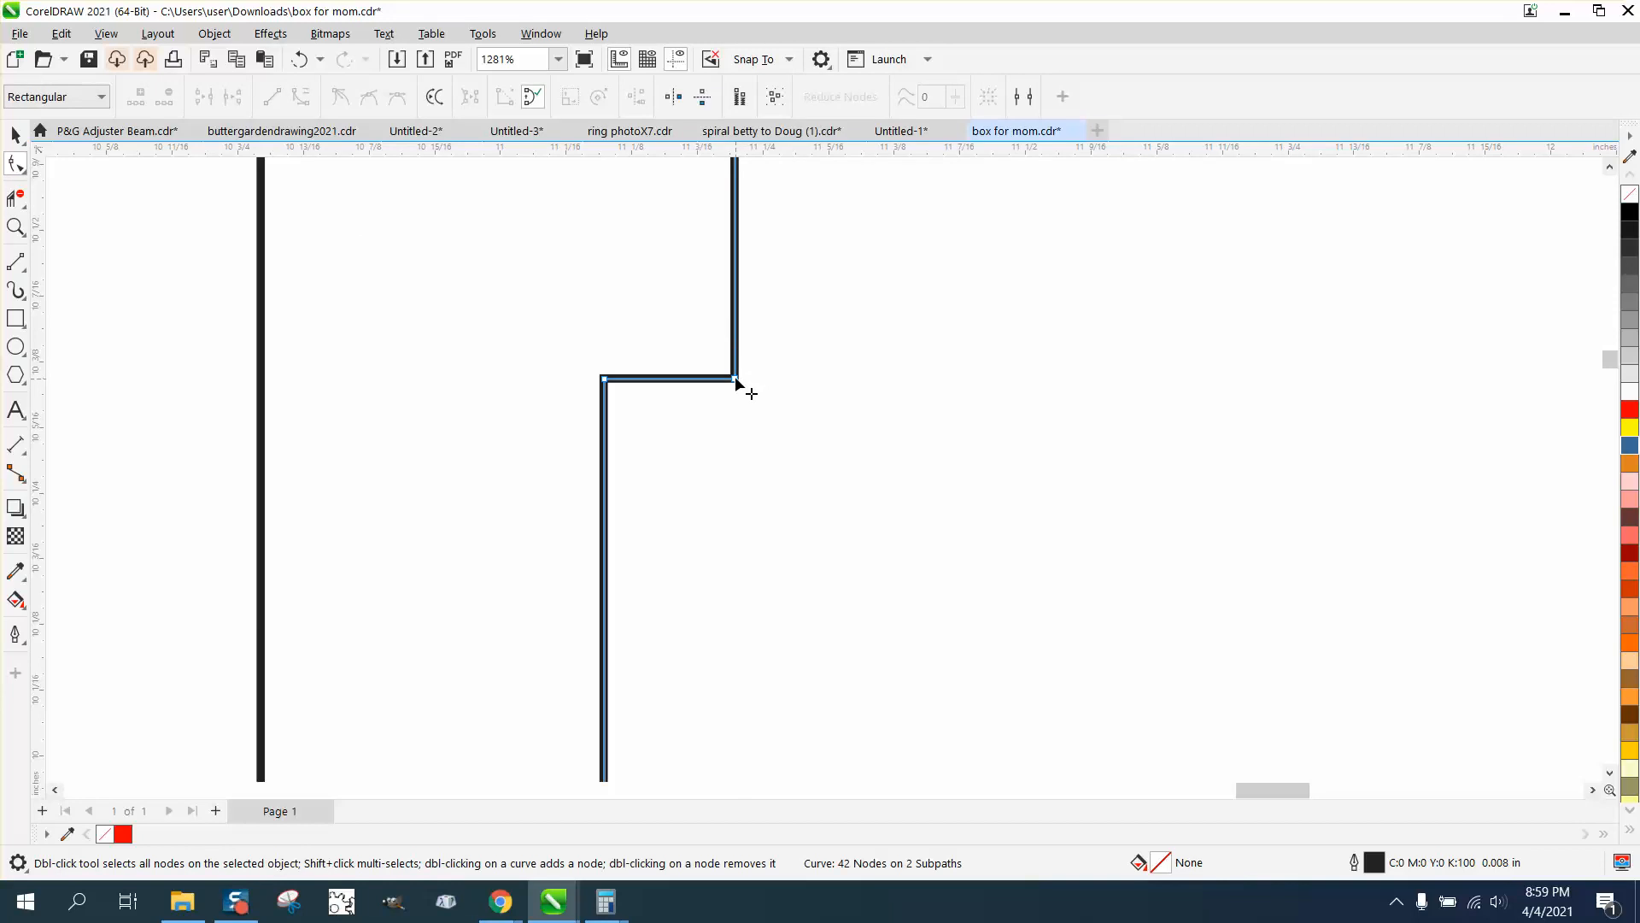
left_click(15, 444)
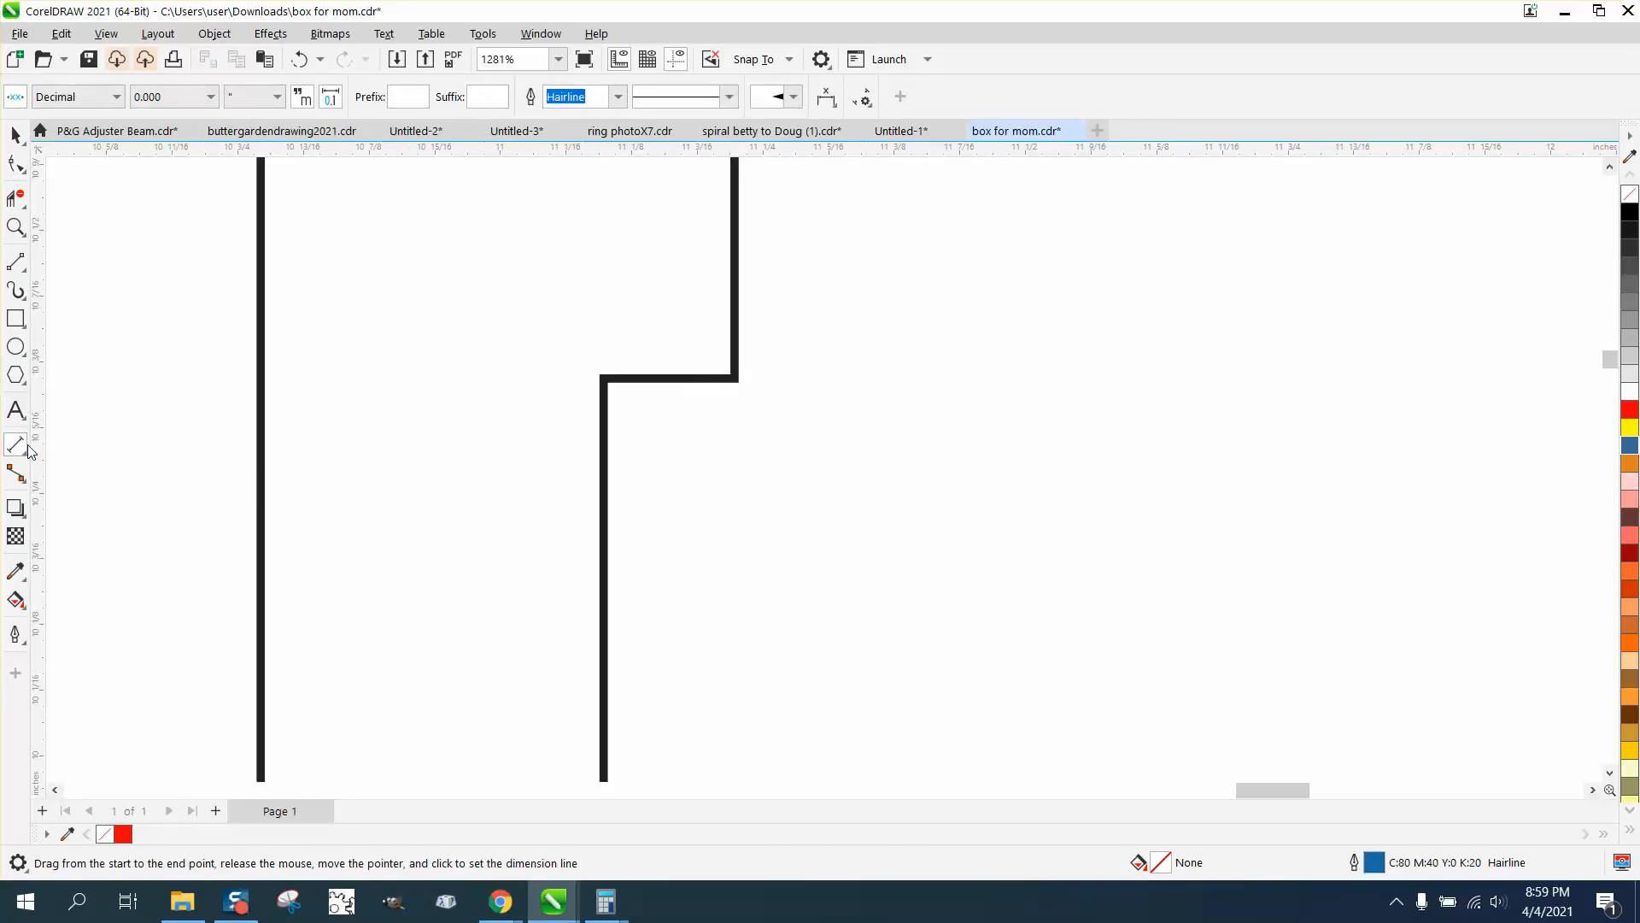
left_click_drag(737, 378, 604, 381)
left_click(604, 350)
scroll(461, 346, "down", 3)
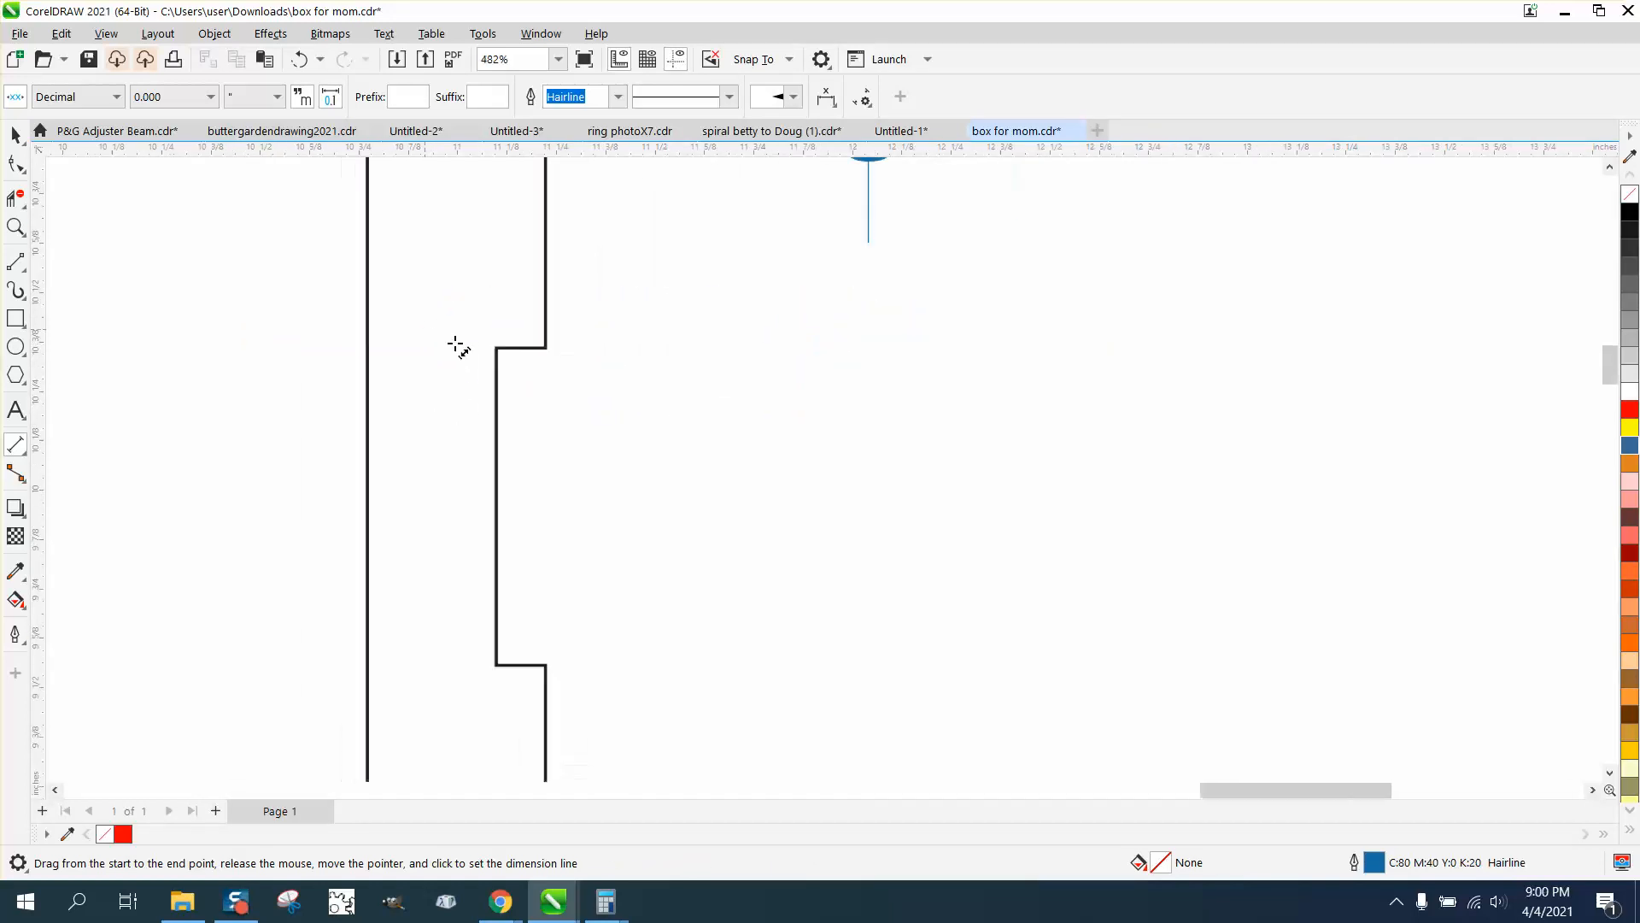
scroll(459, 346, "down", 6)
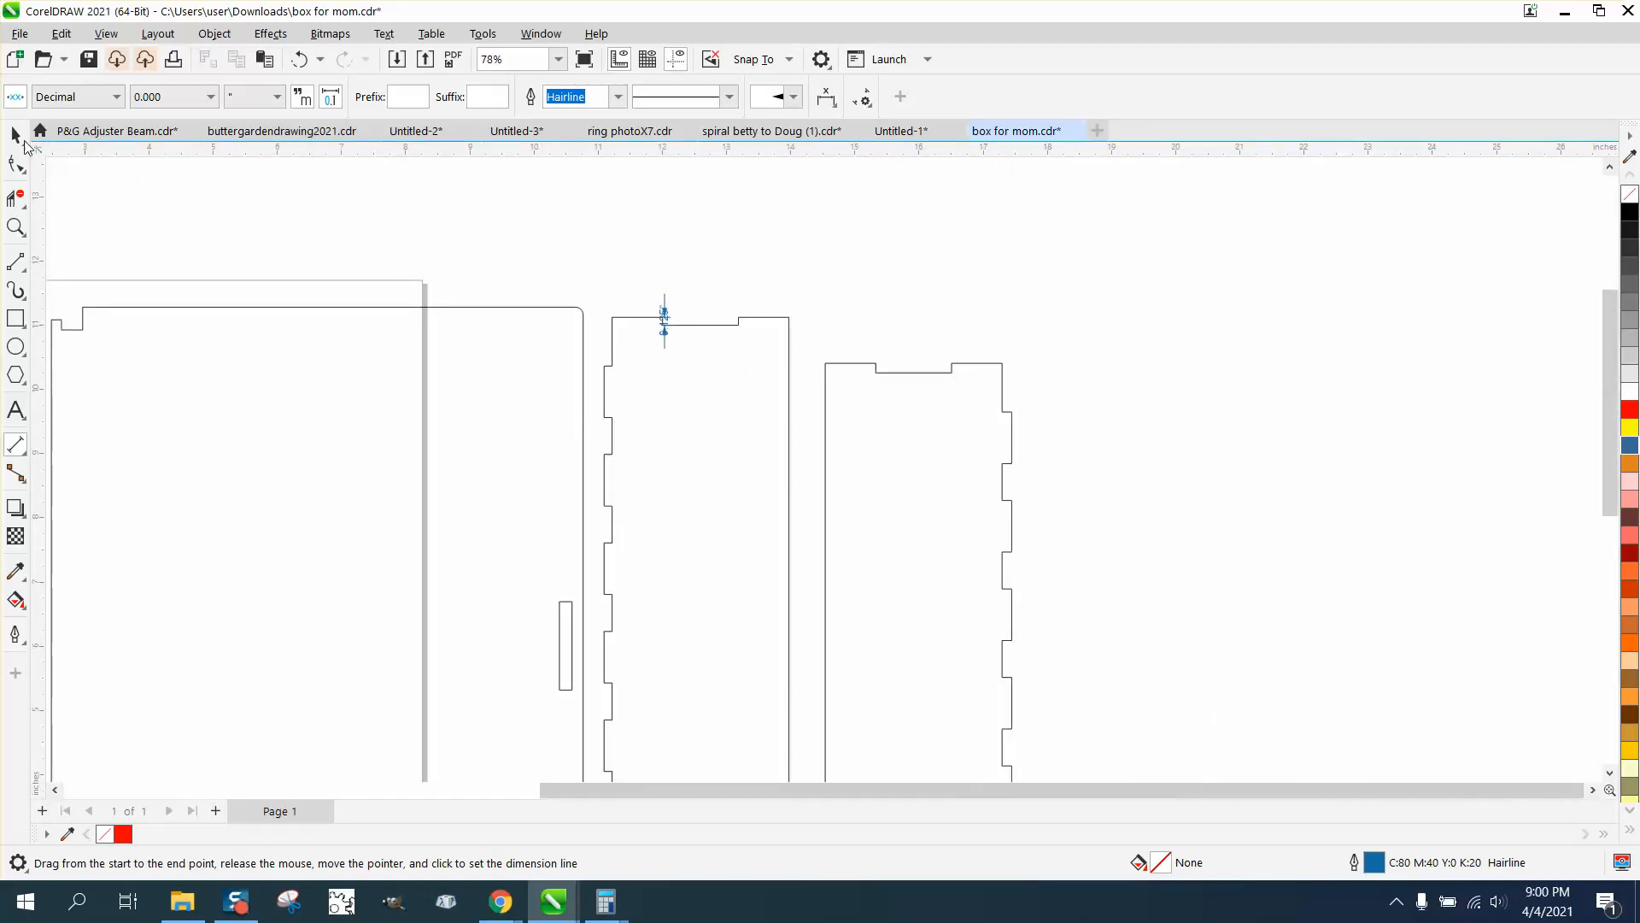
Replace the unmodified second hinged panel with a copy of the adjusted first hinged panel, placed beside the original
left_click(24, 143)
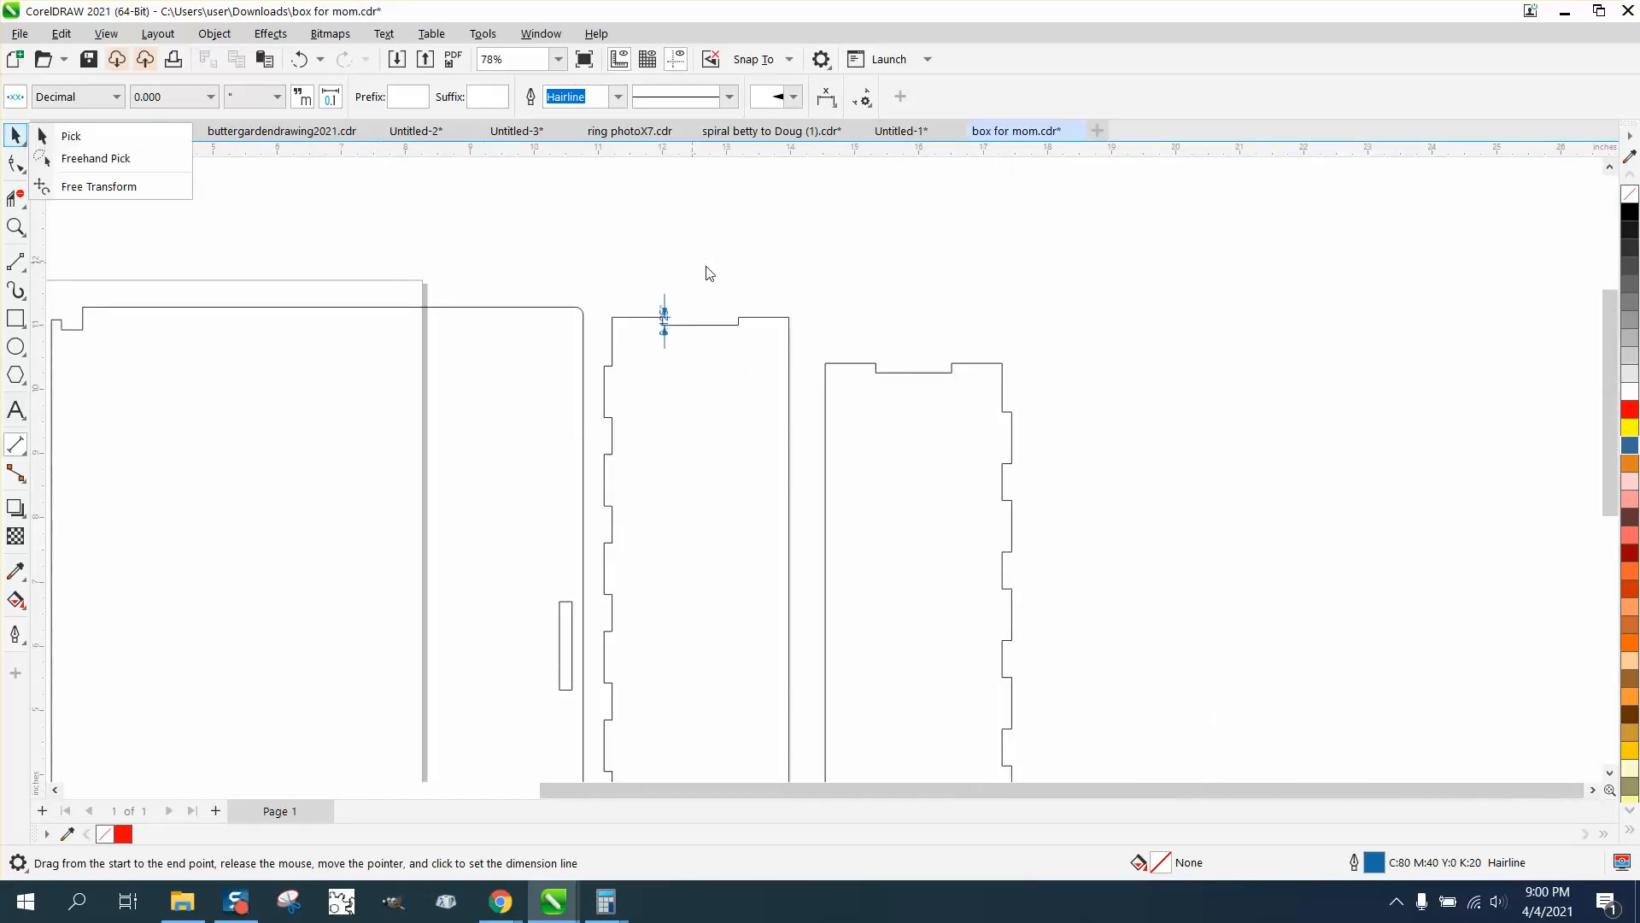
left_click(69, 134)
scroll(808, 304, "down", 2)
left_click(853, 377)
key("Delete")
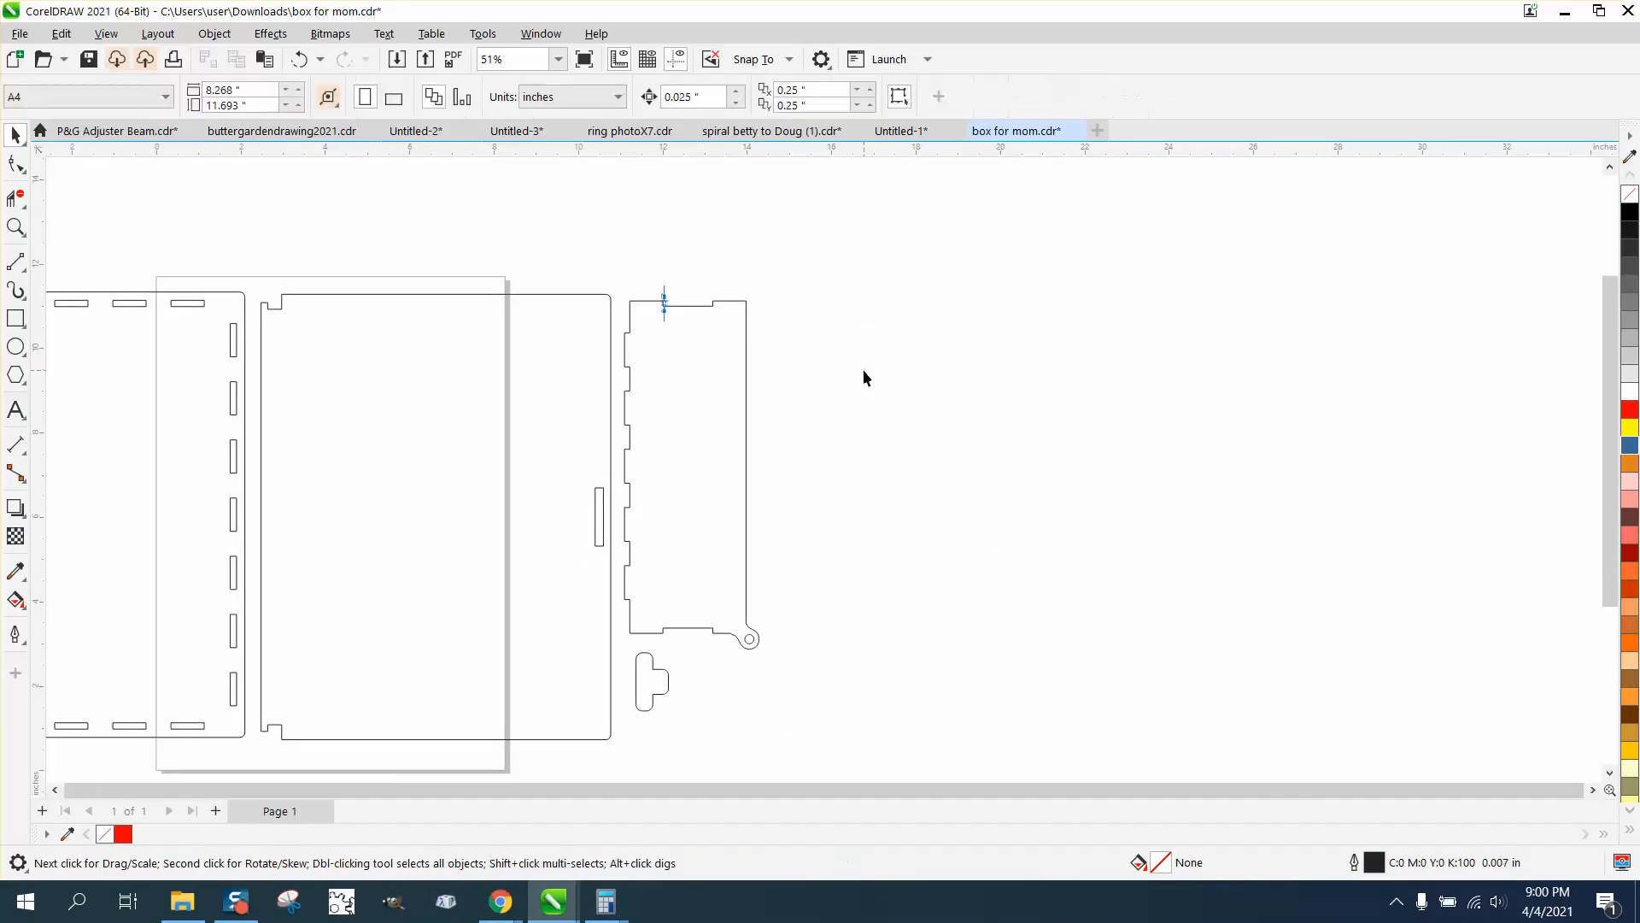
left_click(720, 420)
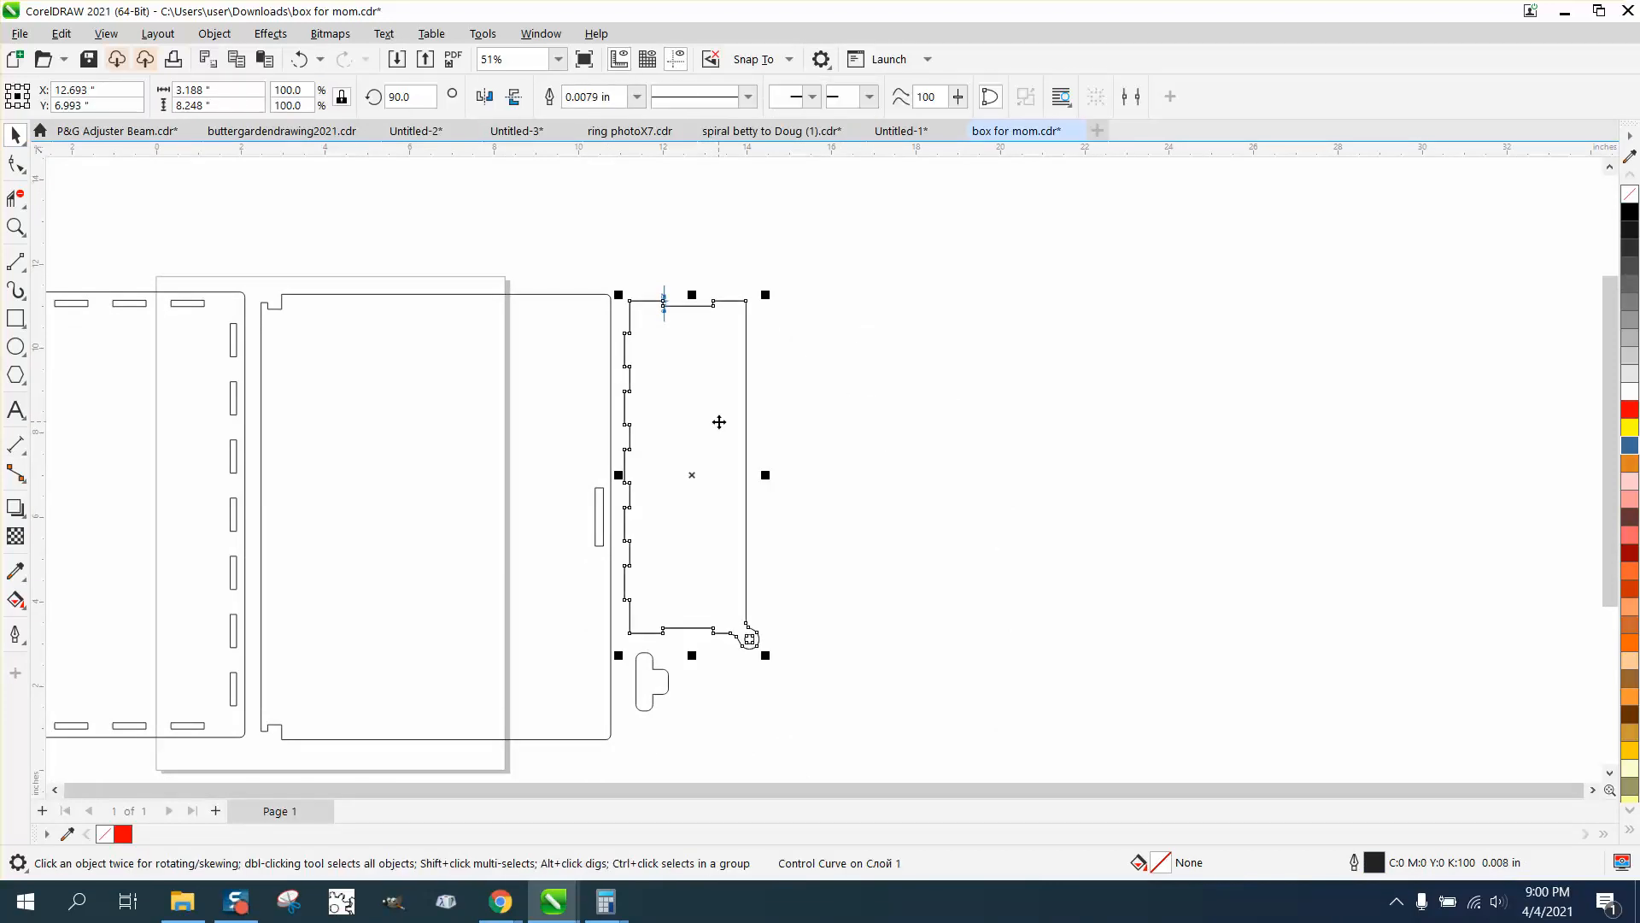
left_click_drag(702, 465, 838, 461)
Draw a vertical line about 1.317 in long across the open side of the leftmost panel's latch tab, joining its two inner corners
scroll(965, 480, "down", 1)
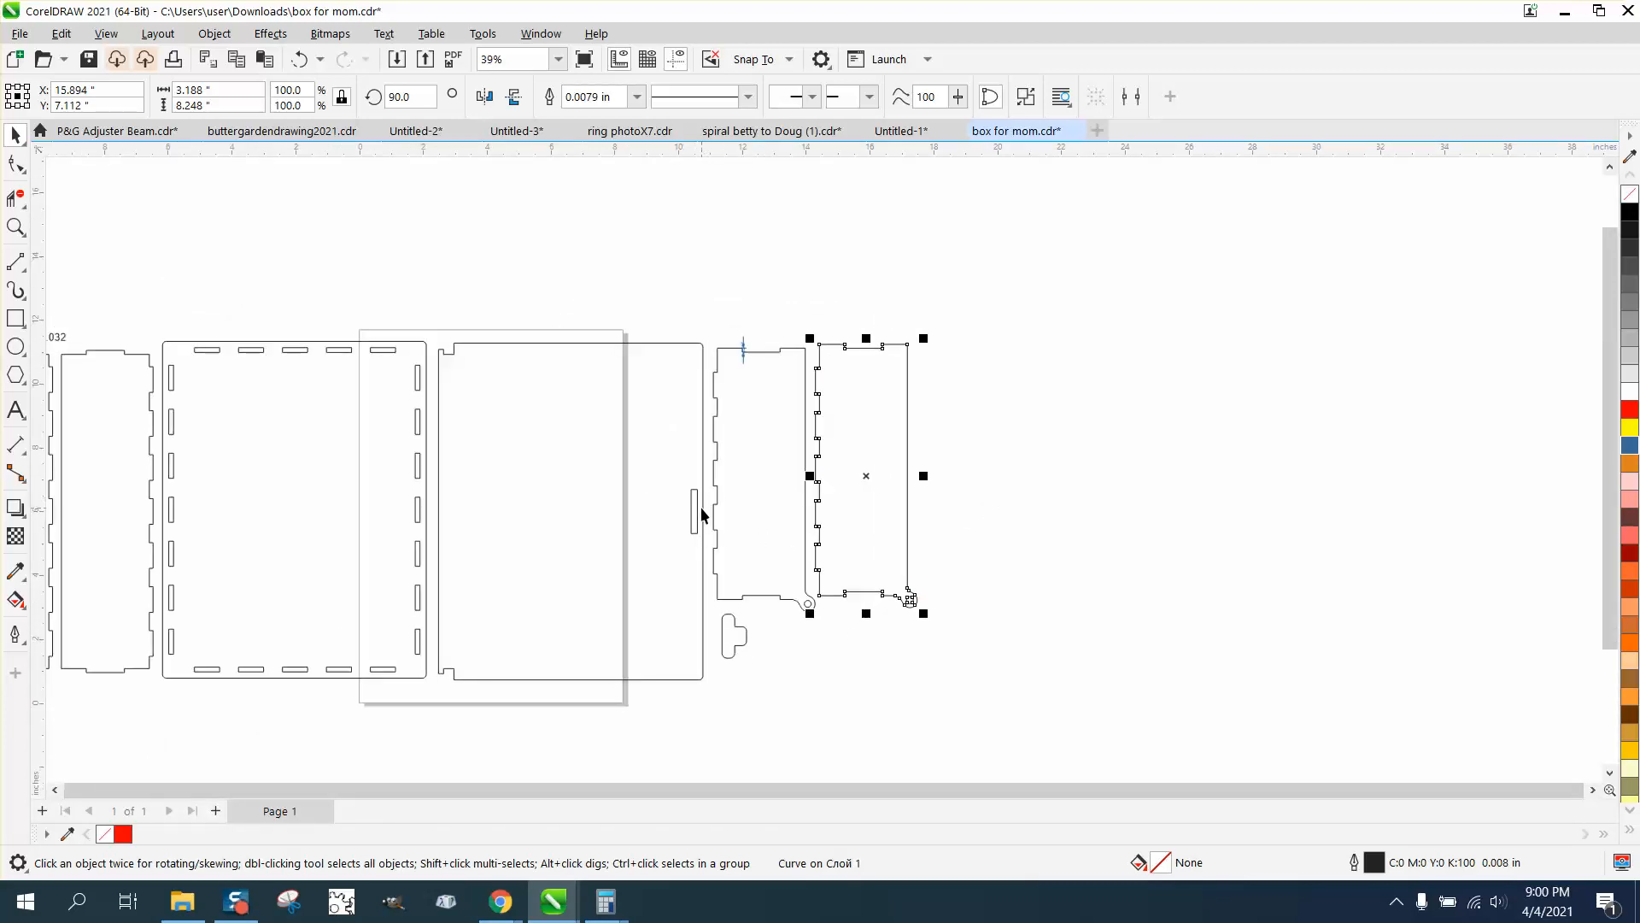
scroll(702, 514, "down", 1)
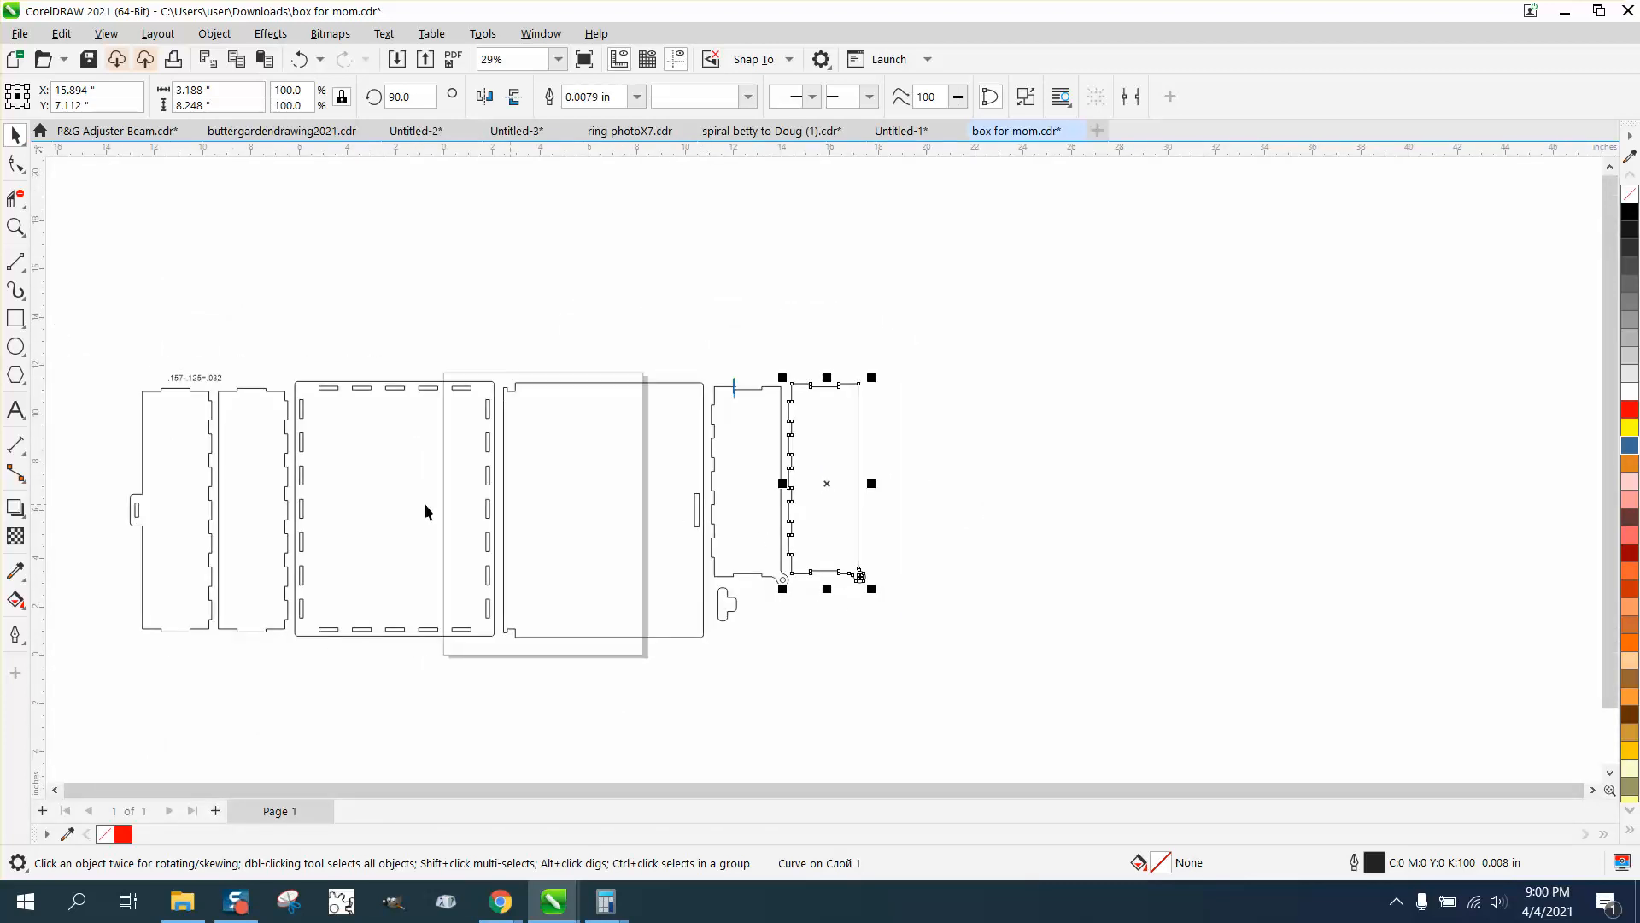
left_click(15, 226)
left_click_drag(74, 457, 232, 524)
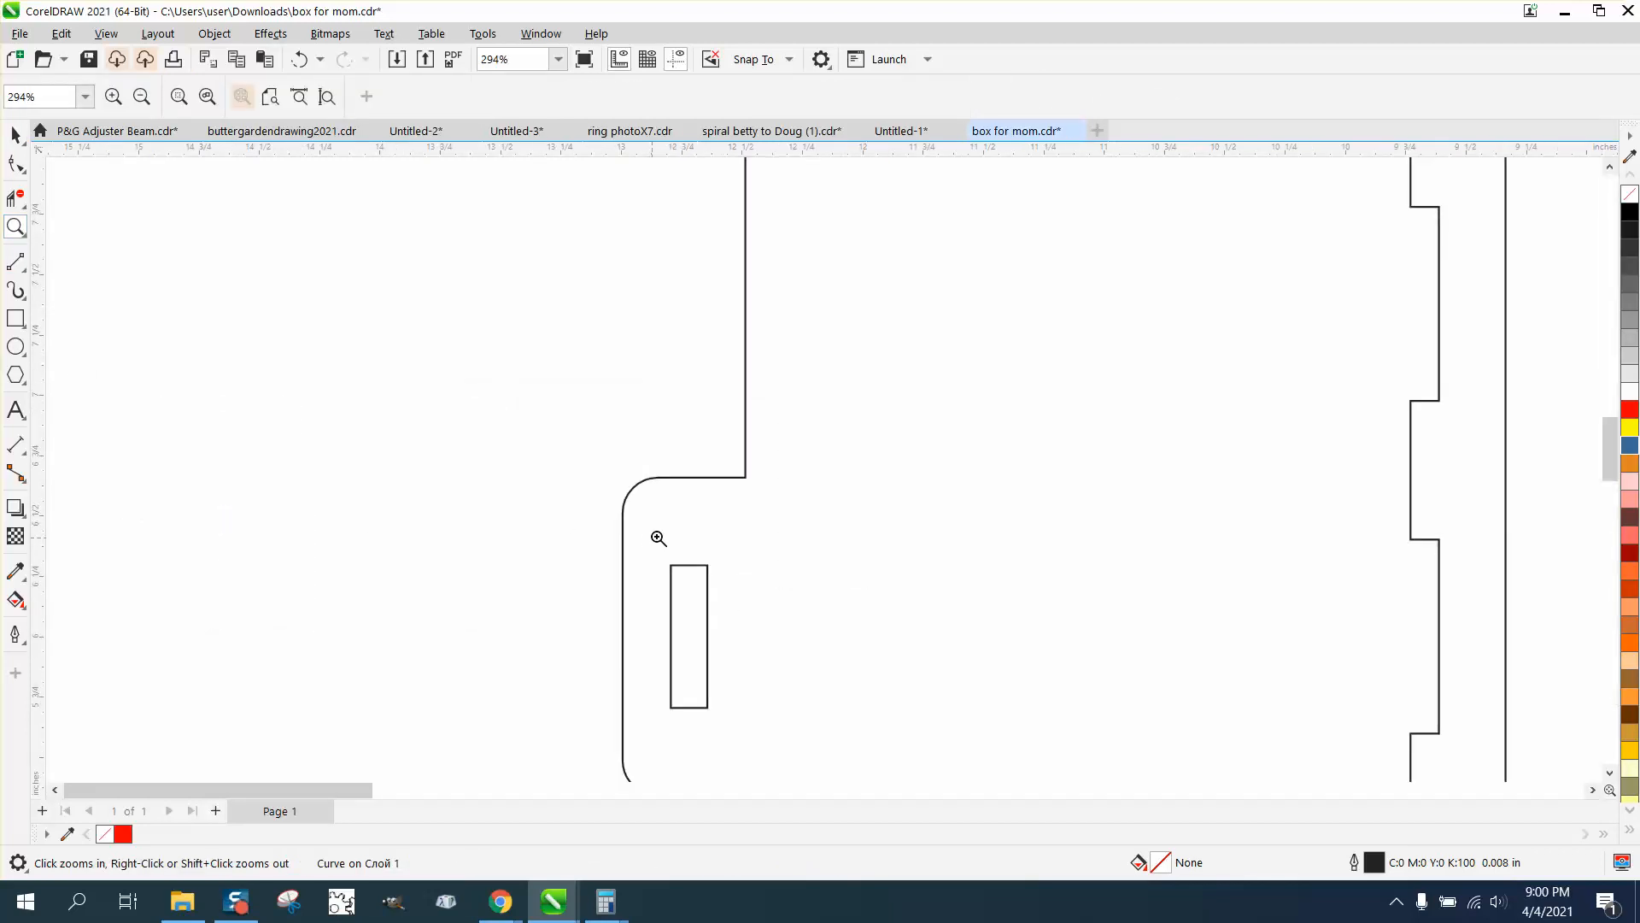
scroll(648, 528, "down", 2)
left_click_drag(581, 473, 787, 706)
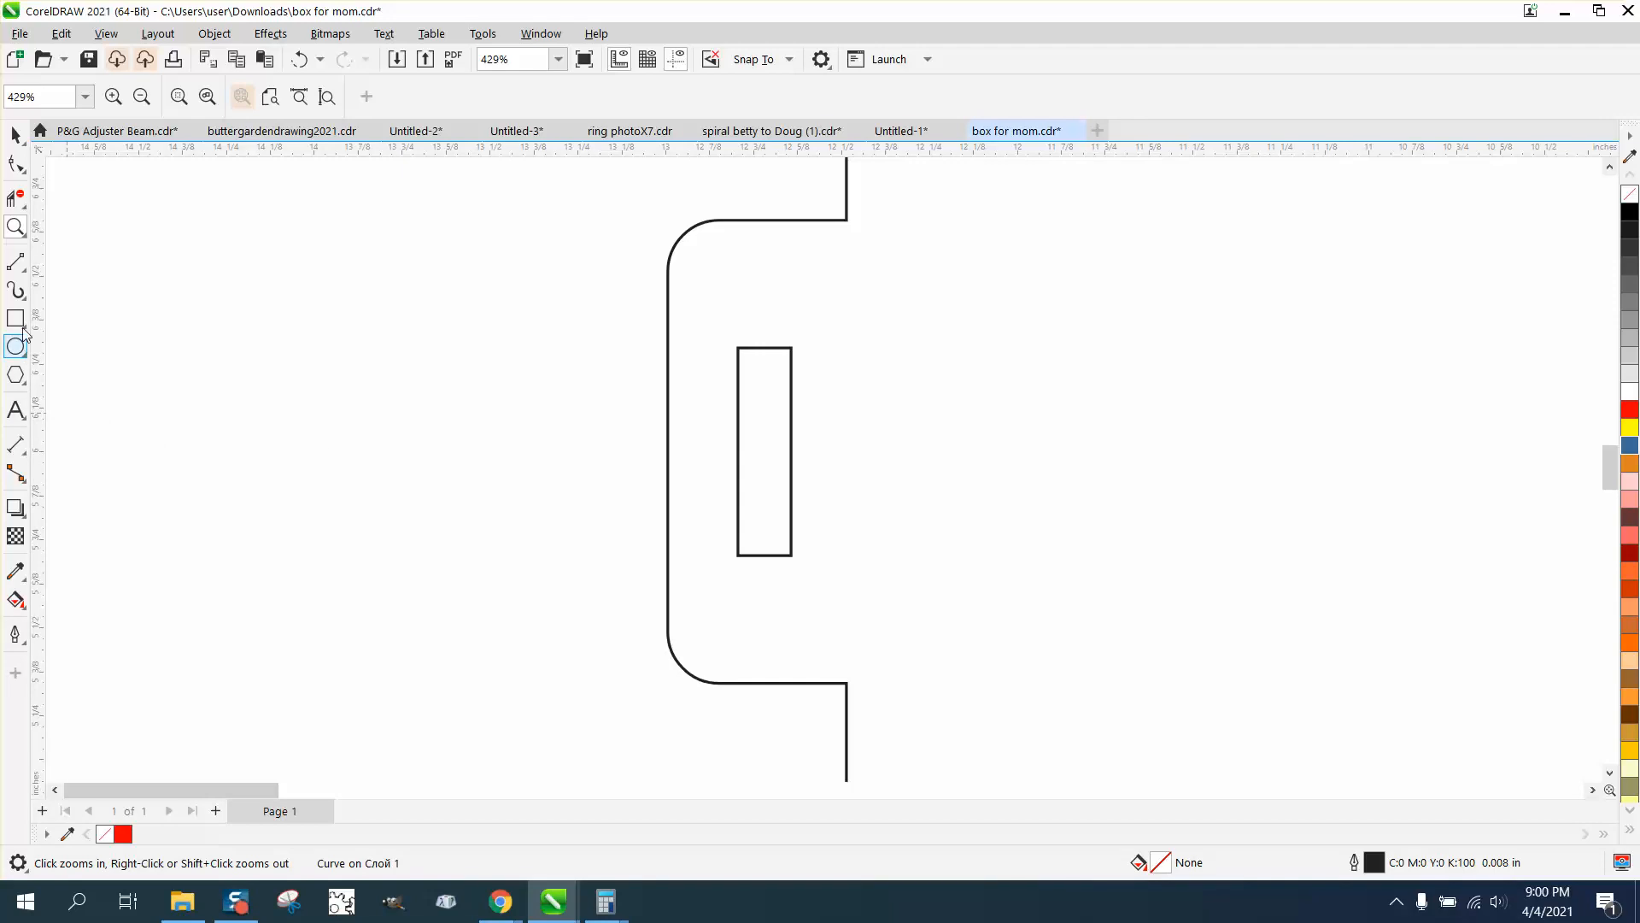
left_click(19, 267)
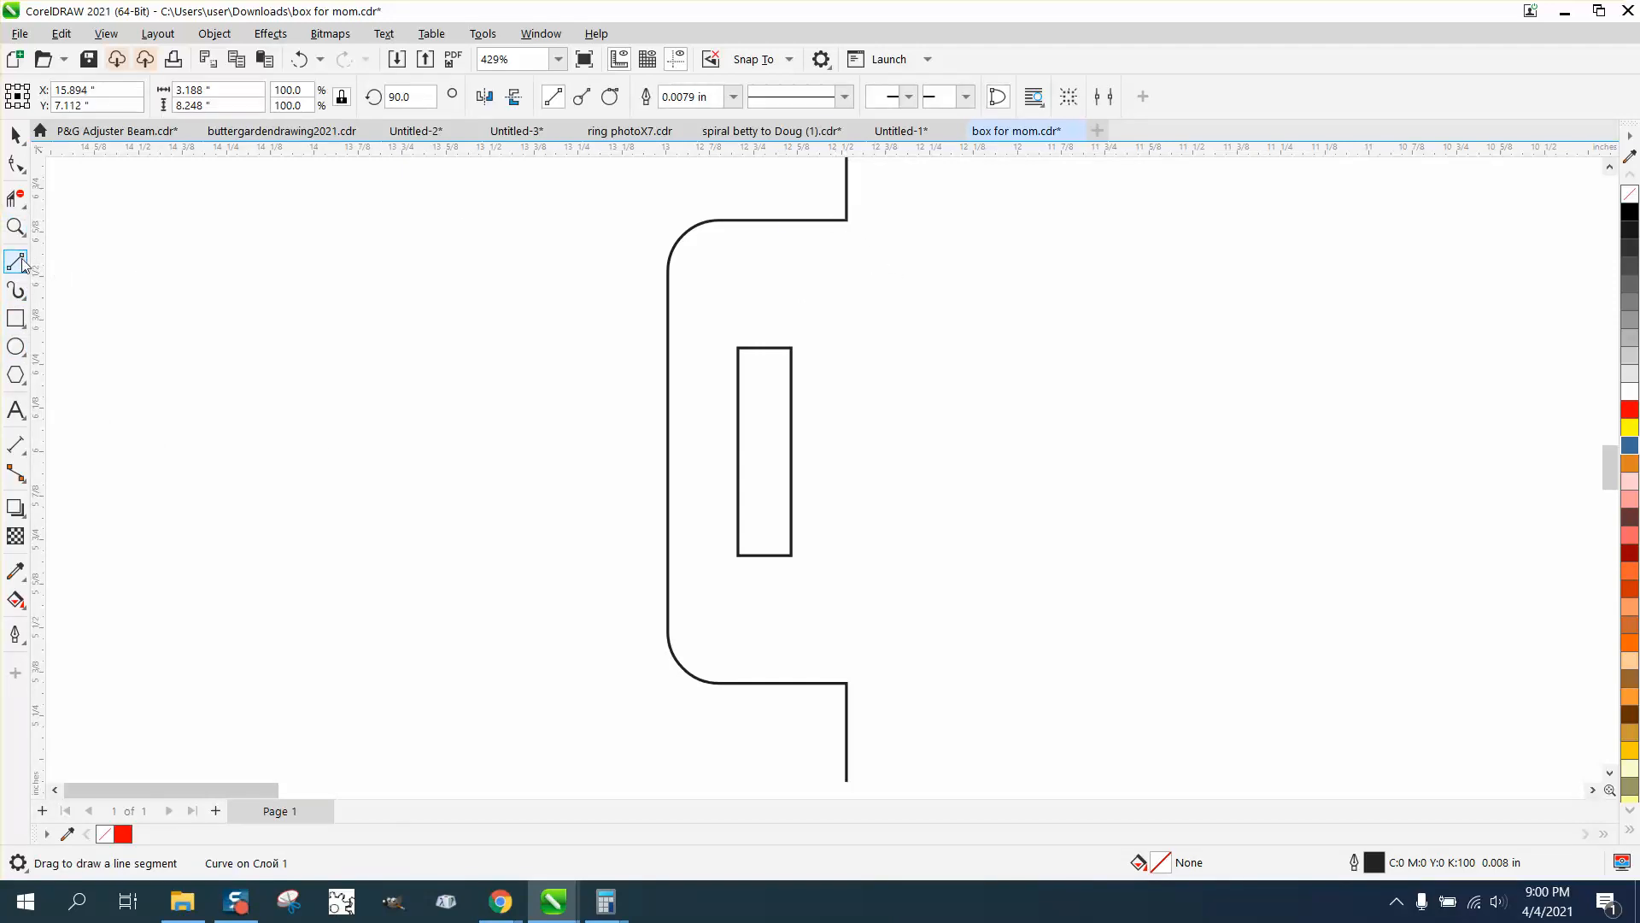
left_click_drag(846, 220, 846, 683)
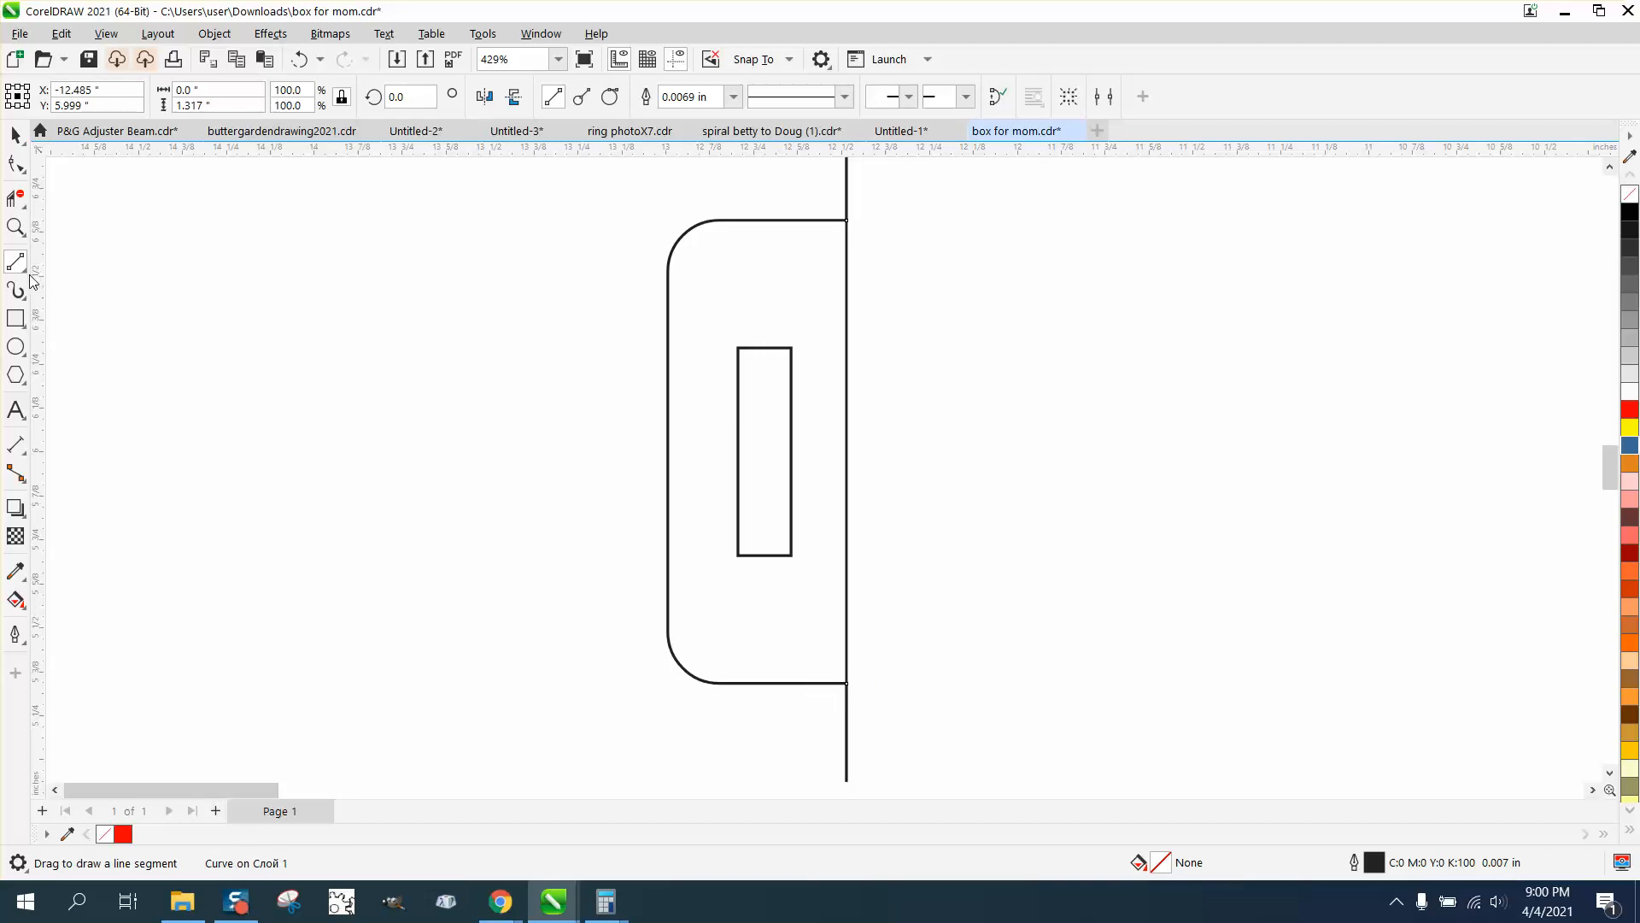
Measure the gap between the new vertical line and the latch slot's near edge with a parallel dimension
left_click(16, 445)
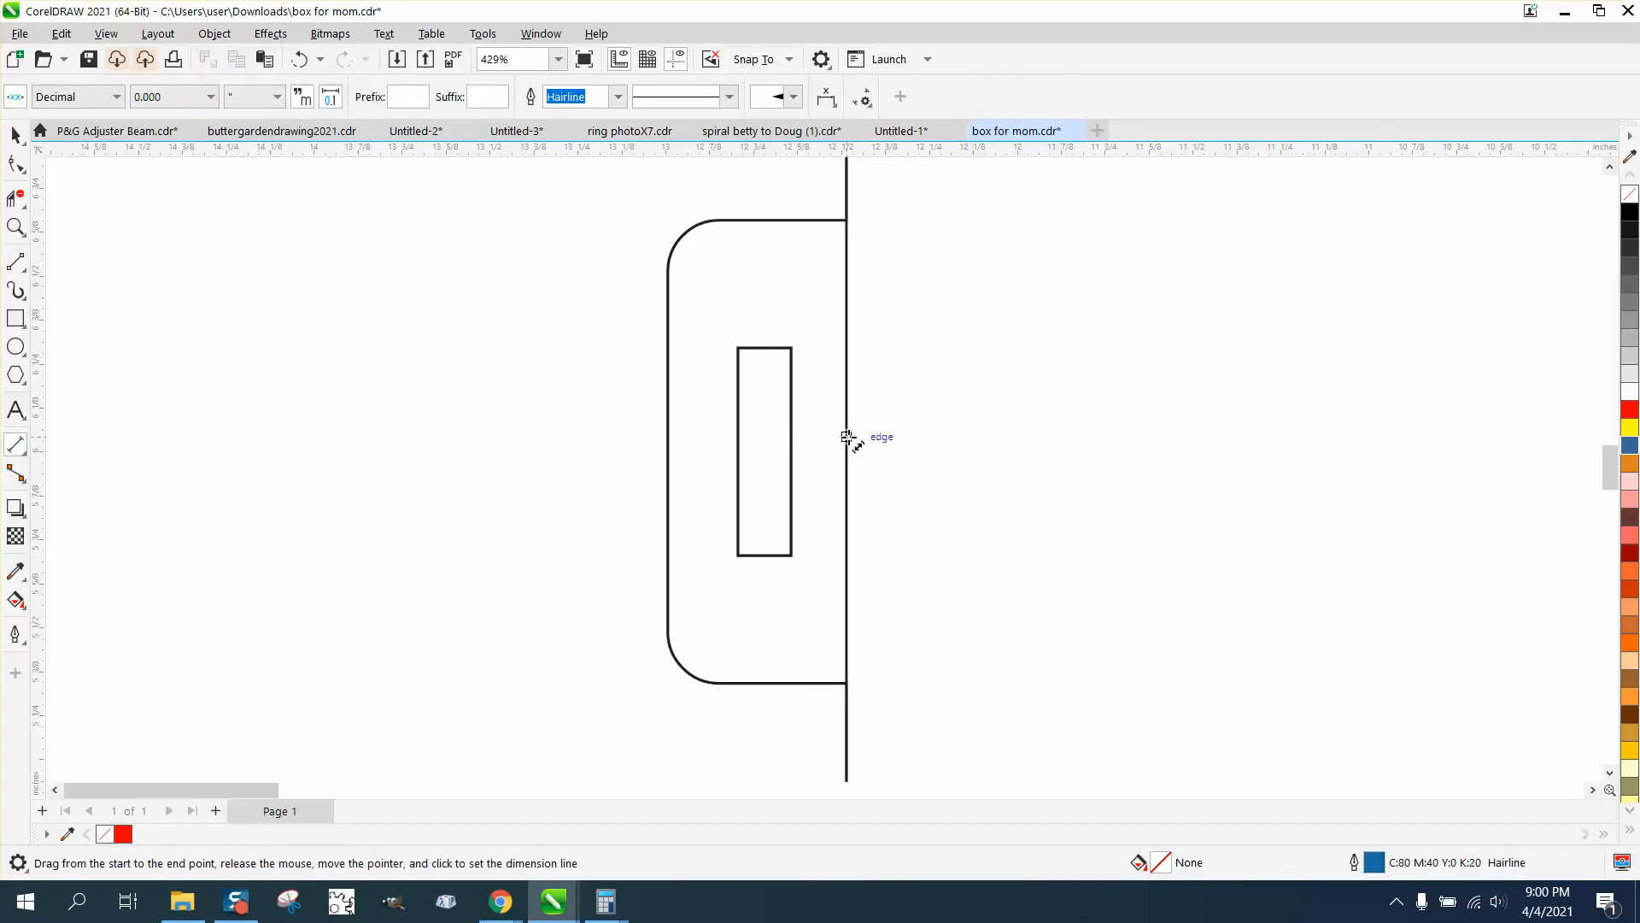
left_click_drag(848, 438, 793, 435)
left_click(795, 393)
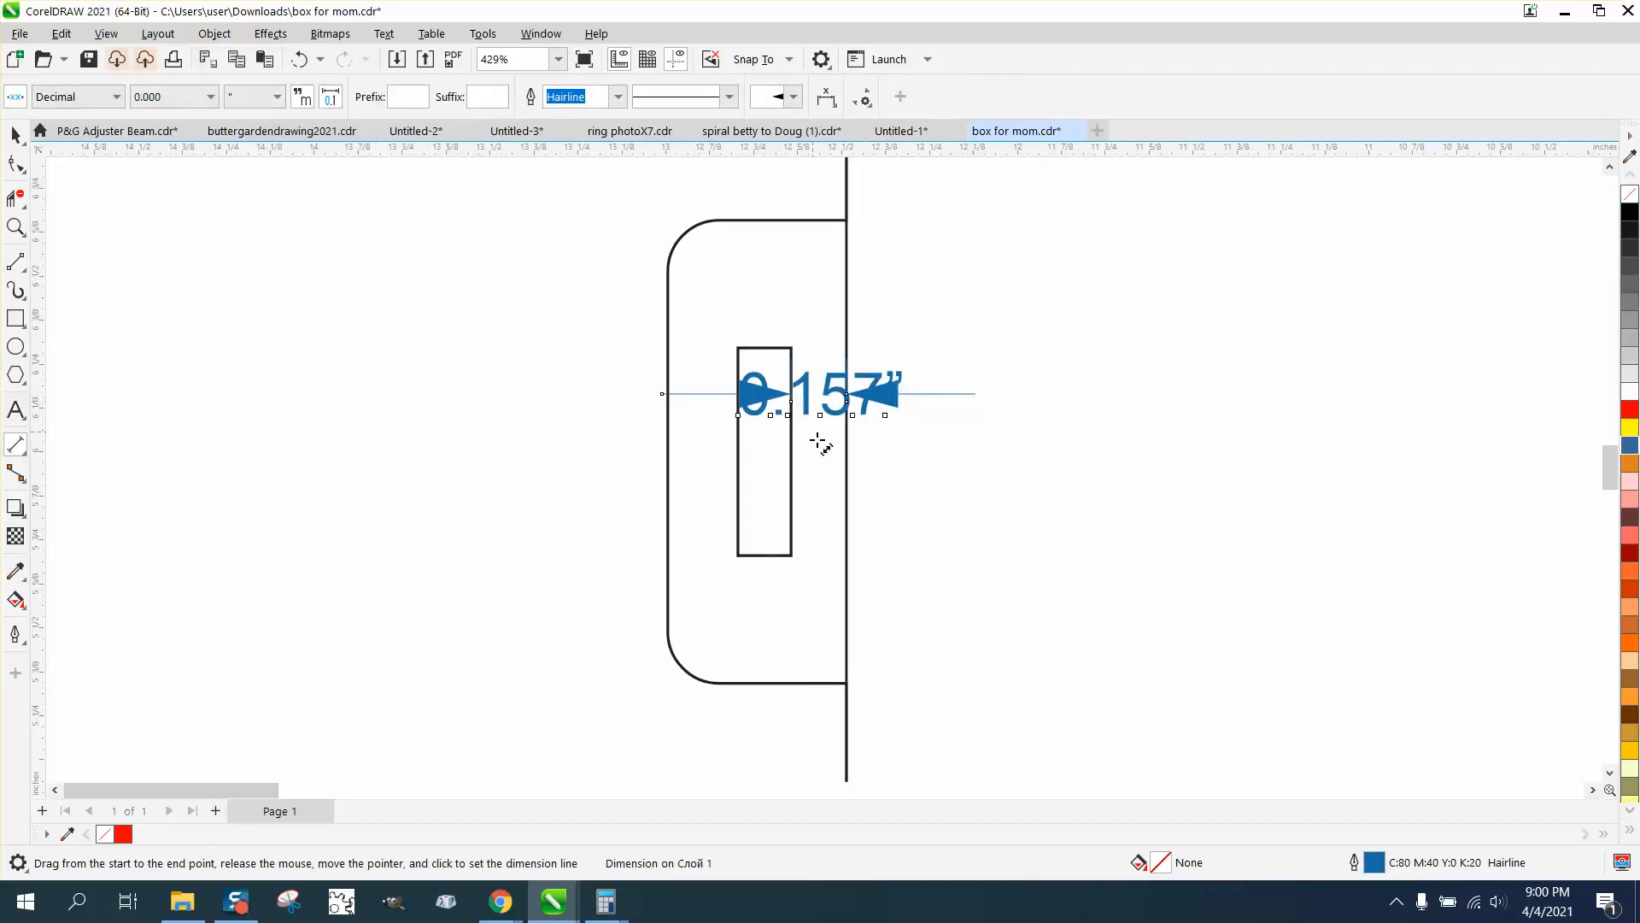
Set the nudge distance to 0.032 in
left_click(25, 142)
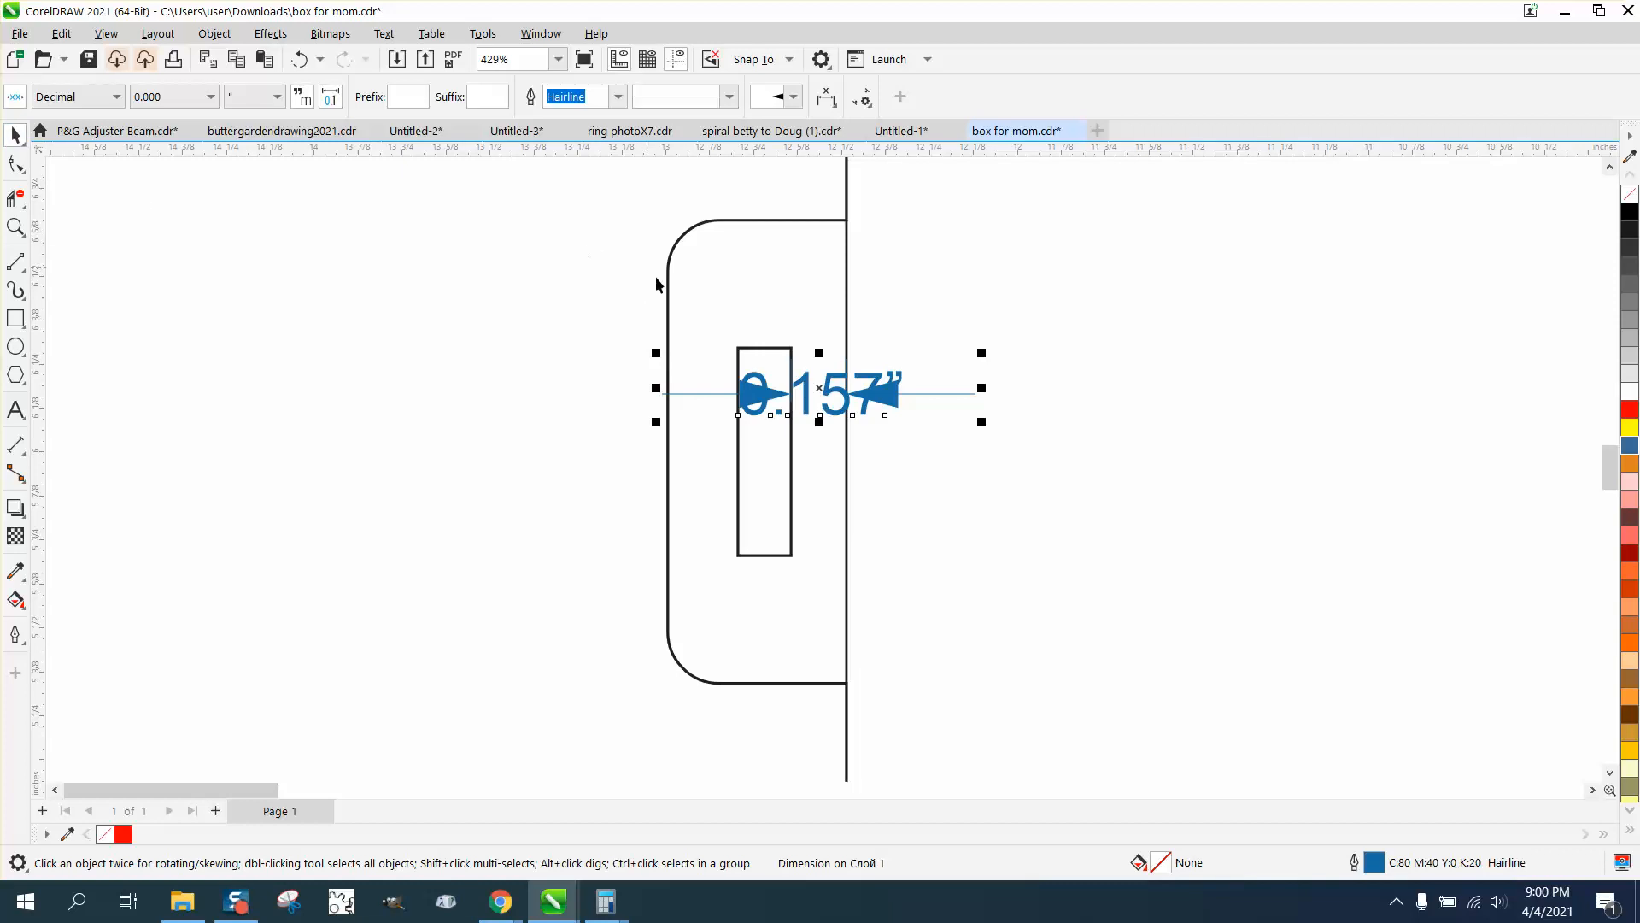
left_click(618, 217)
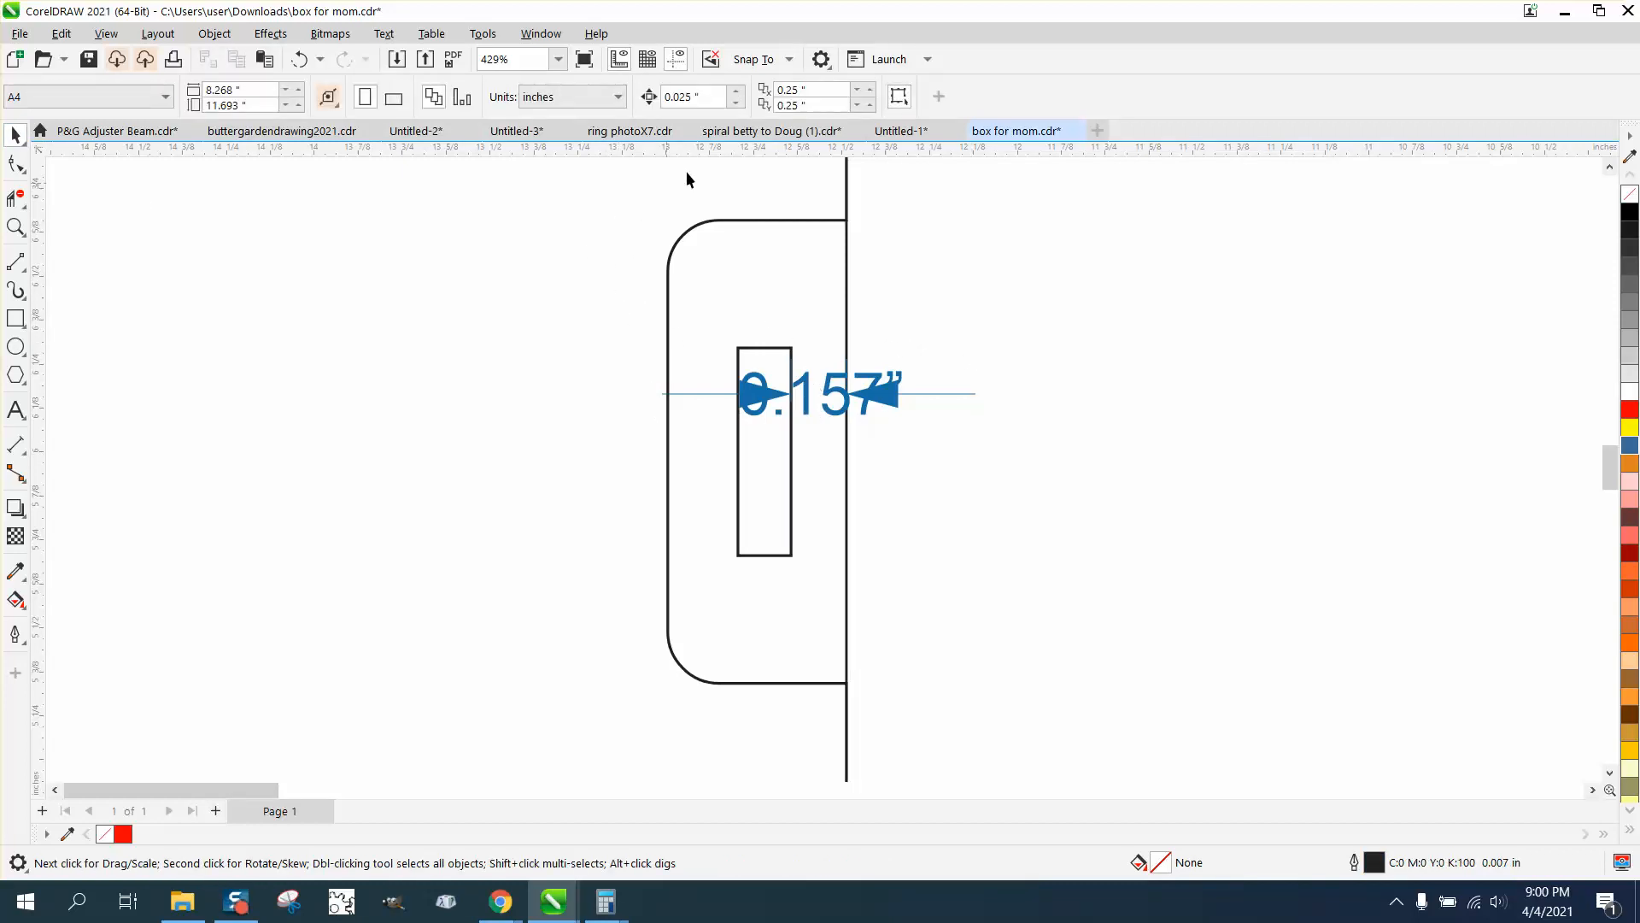
type(".032")
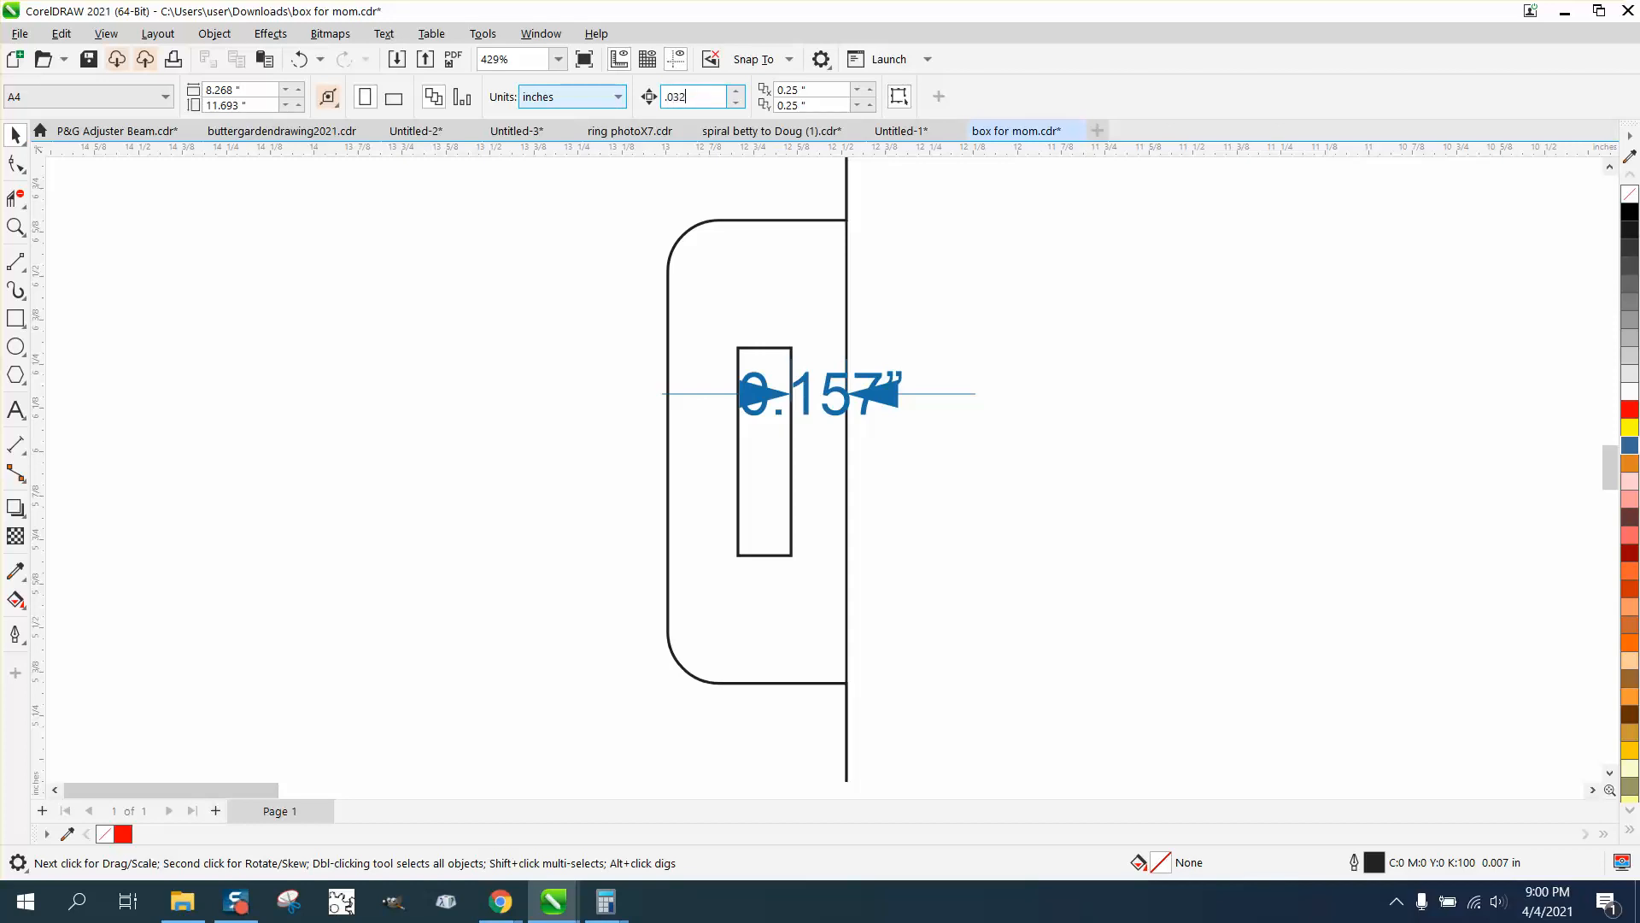
key("Return")
key("F10")
left_click(685, 234)
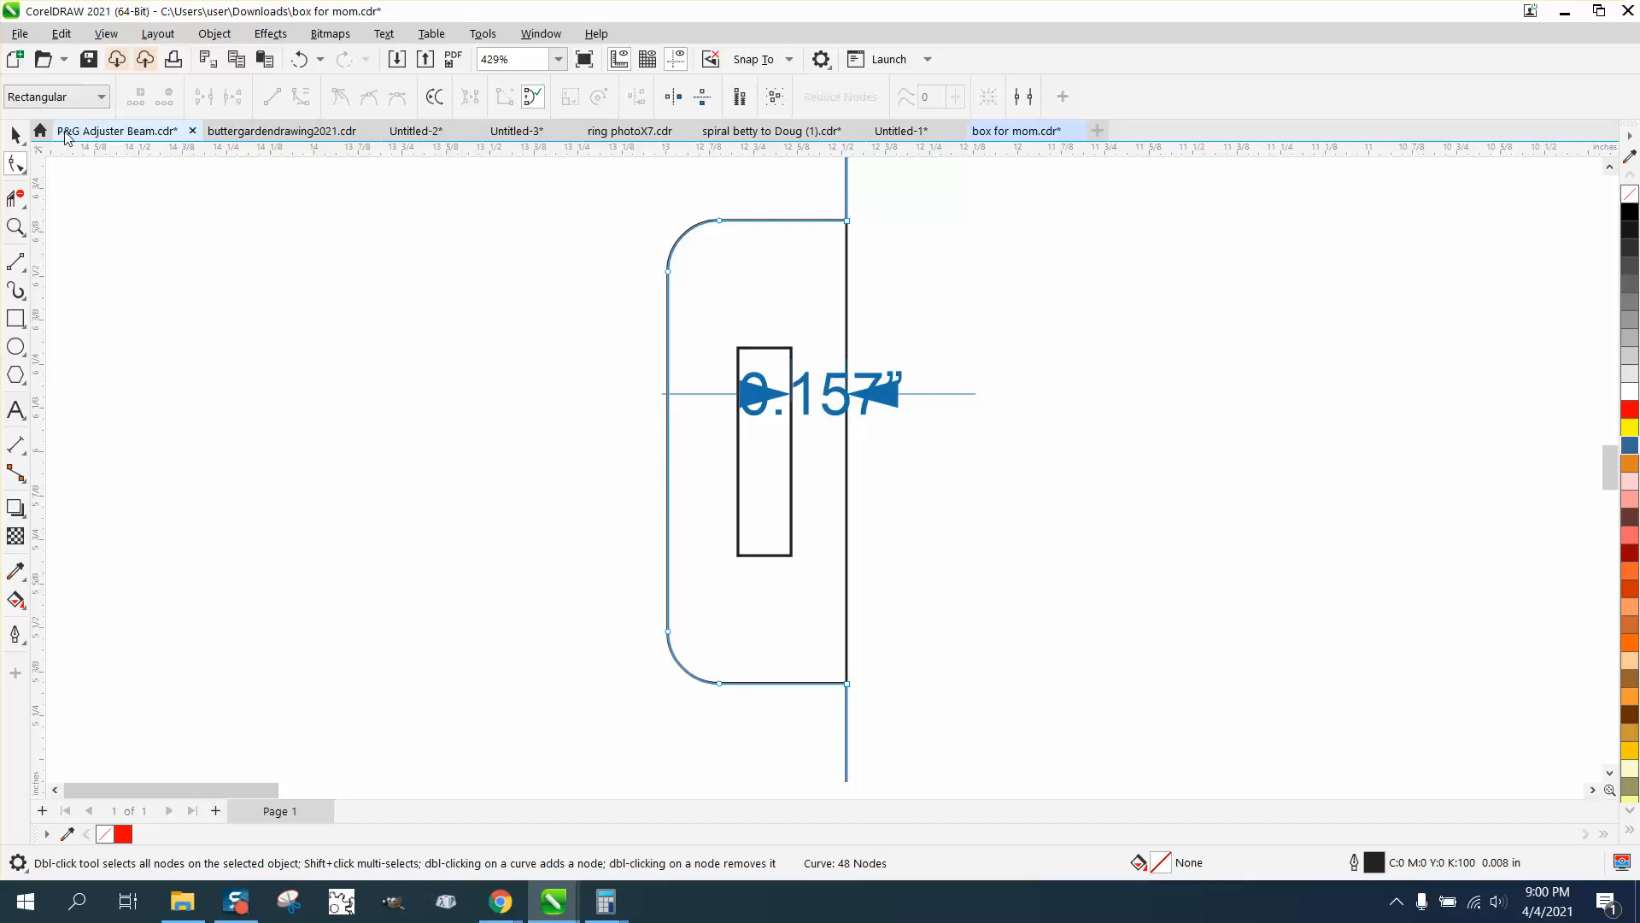
Delete the dimension between the latch slot and the vertical line
left_click(15, 134)
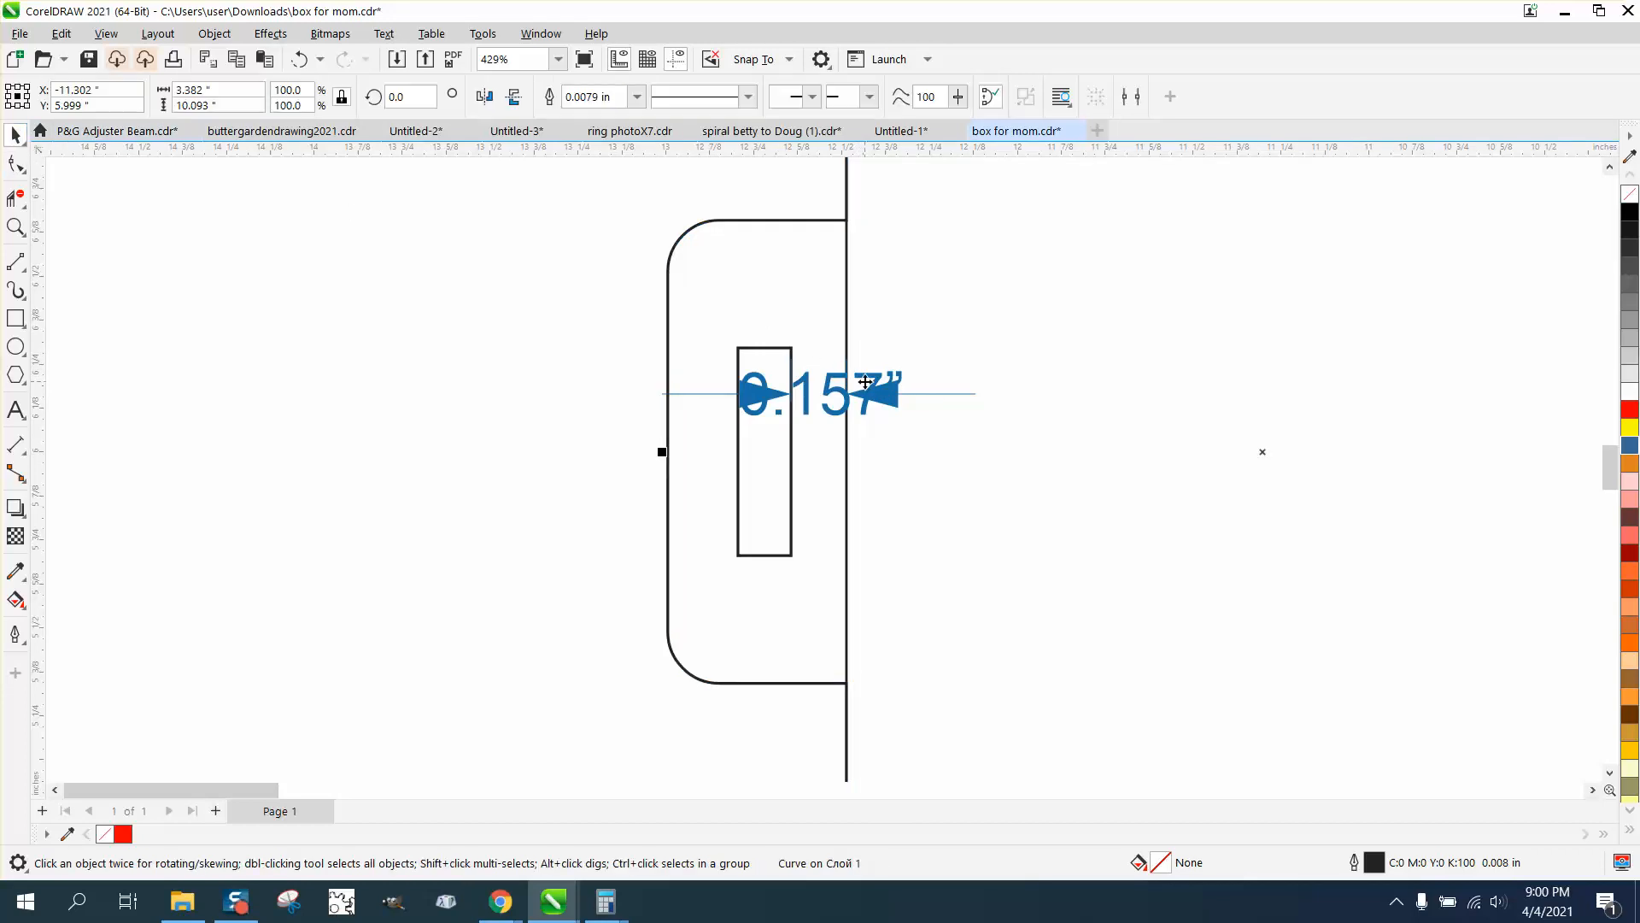
left_click(899, 392)
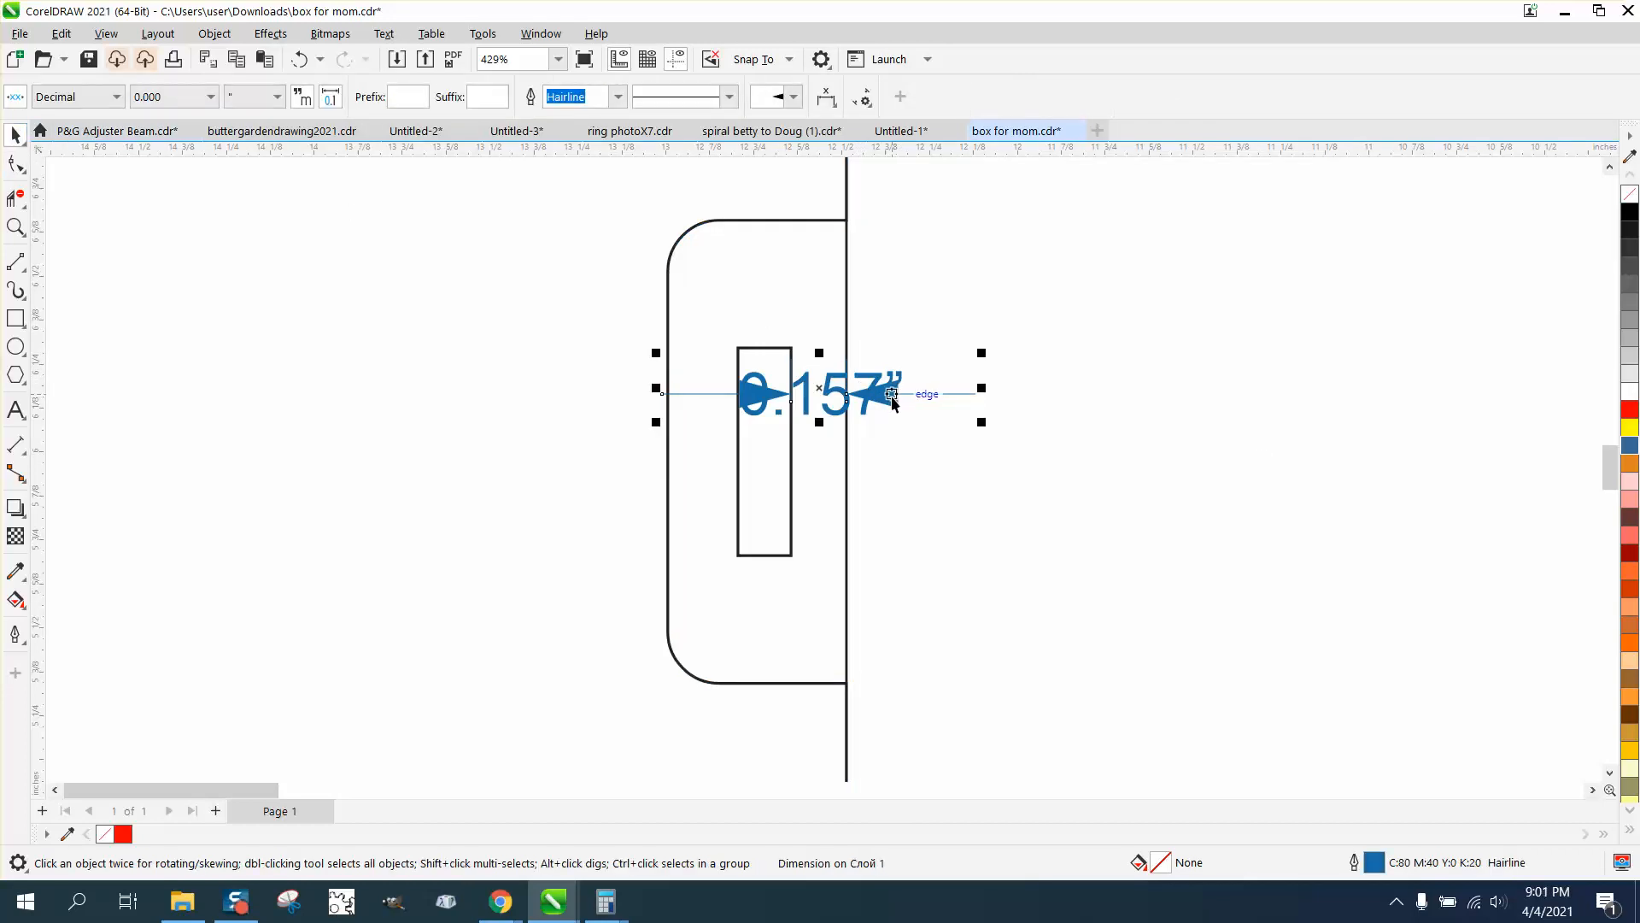
key("Delete")
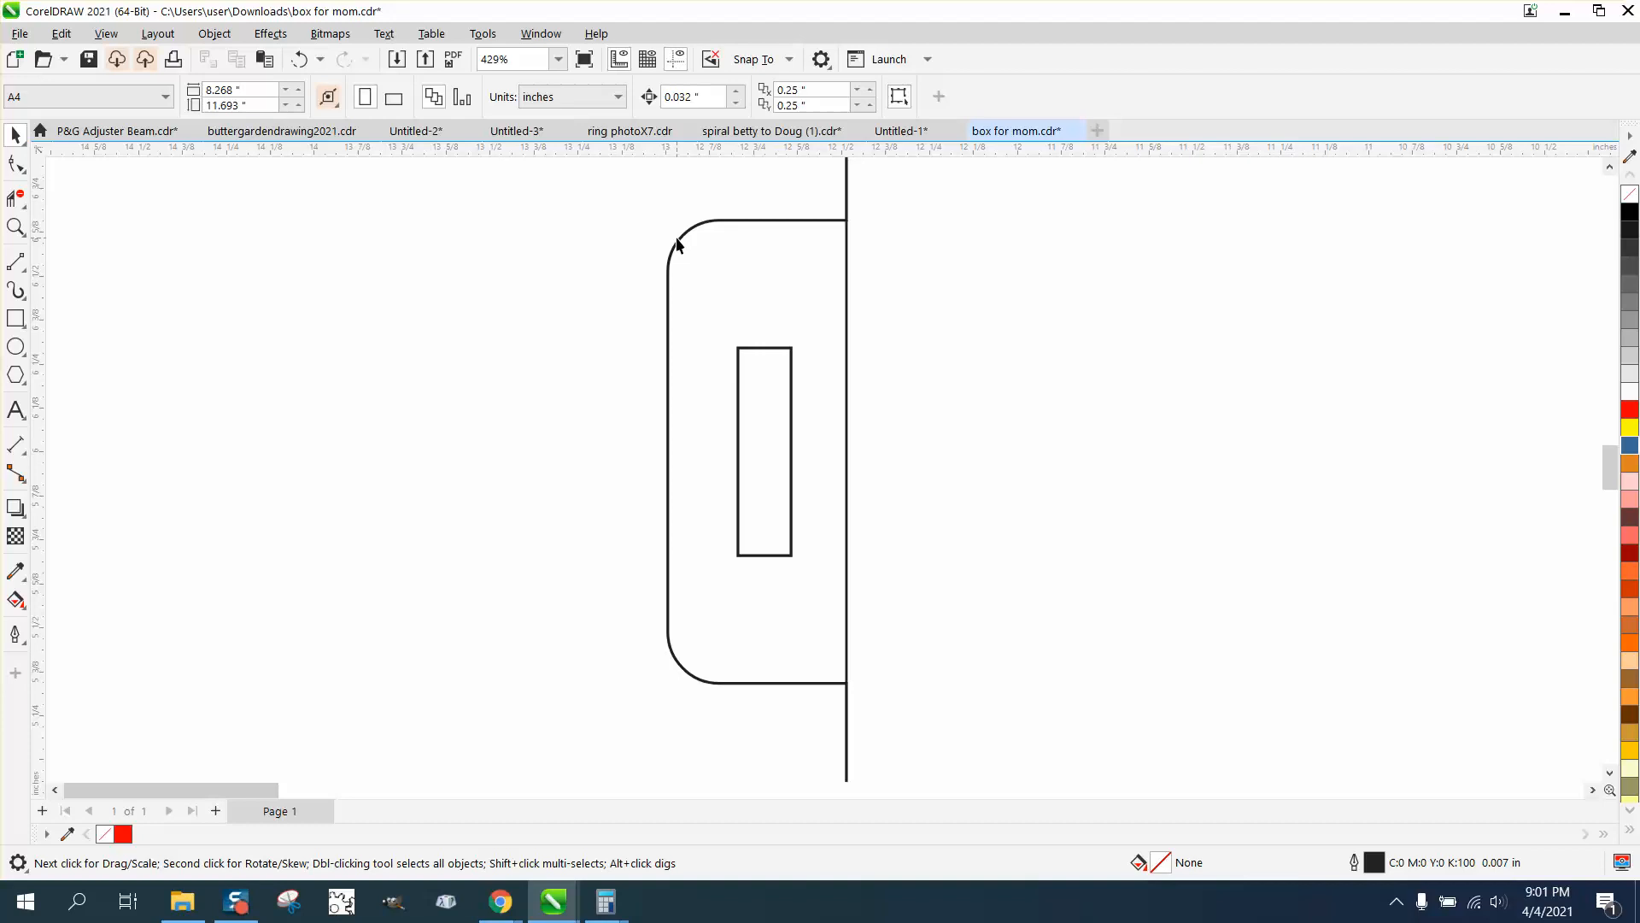
Nudge the leftmost panel's outer latch tab nodes and the whole latch slot 0.032 in toward the panel body
left_click(677, 245)
left_click(15, 163)
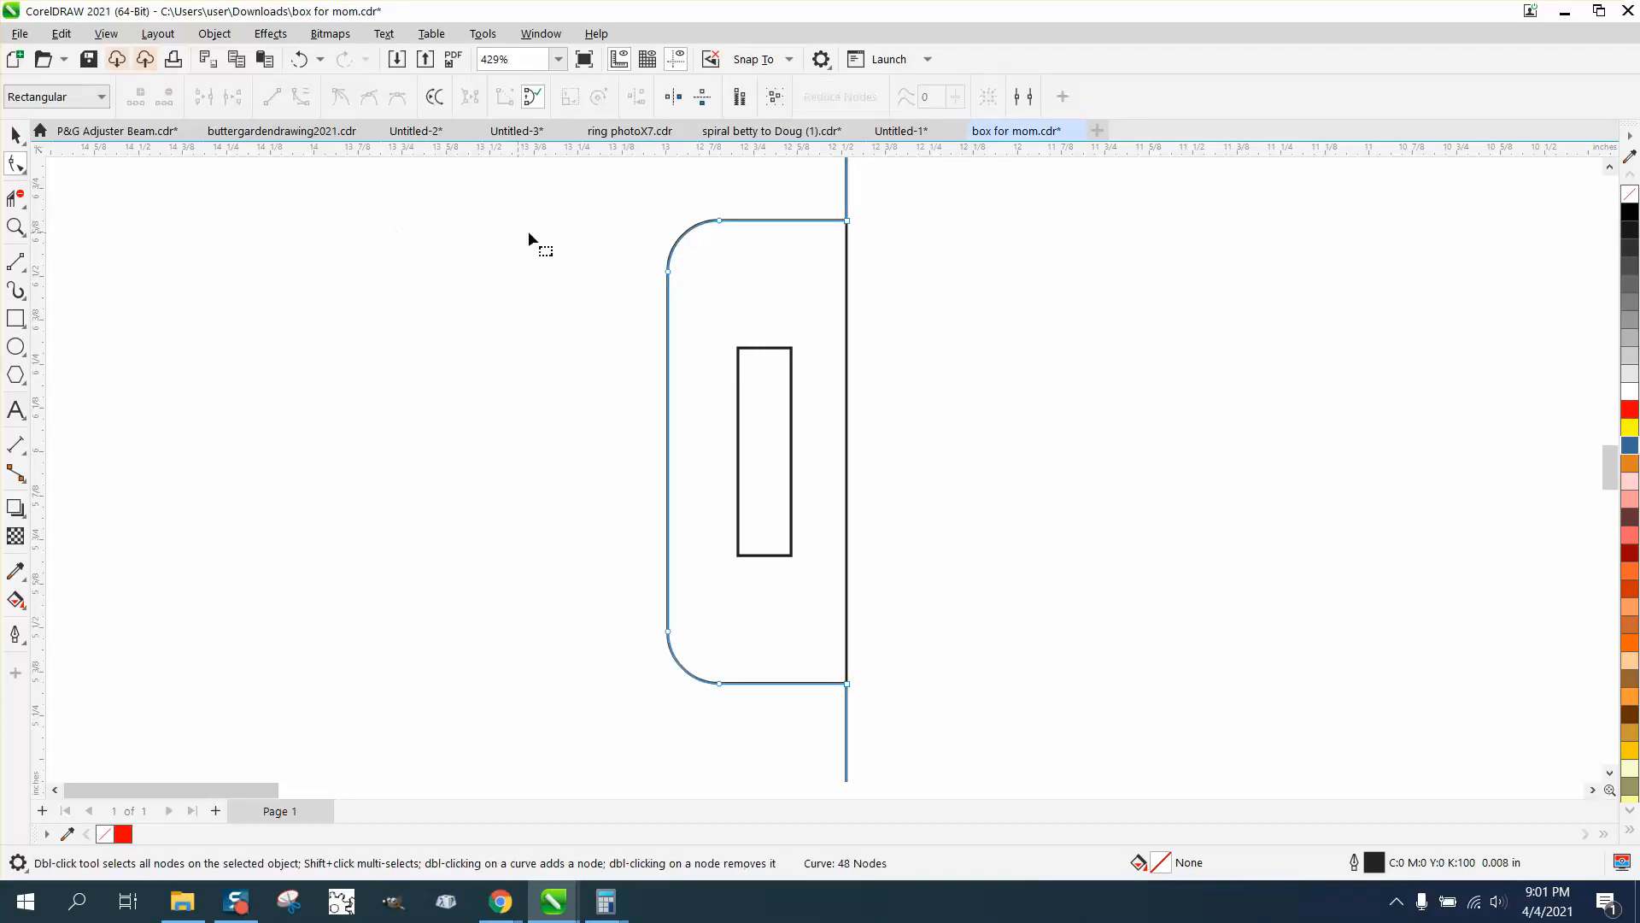
left_click_drag(643, 193, 731, 706)
key("Right")
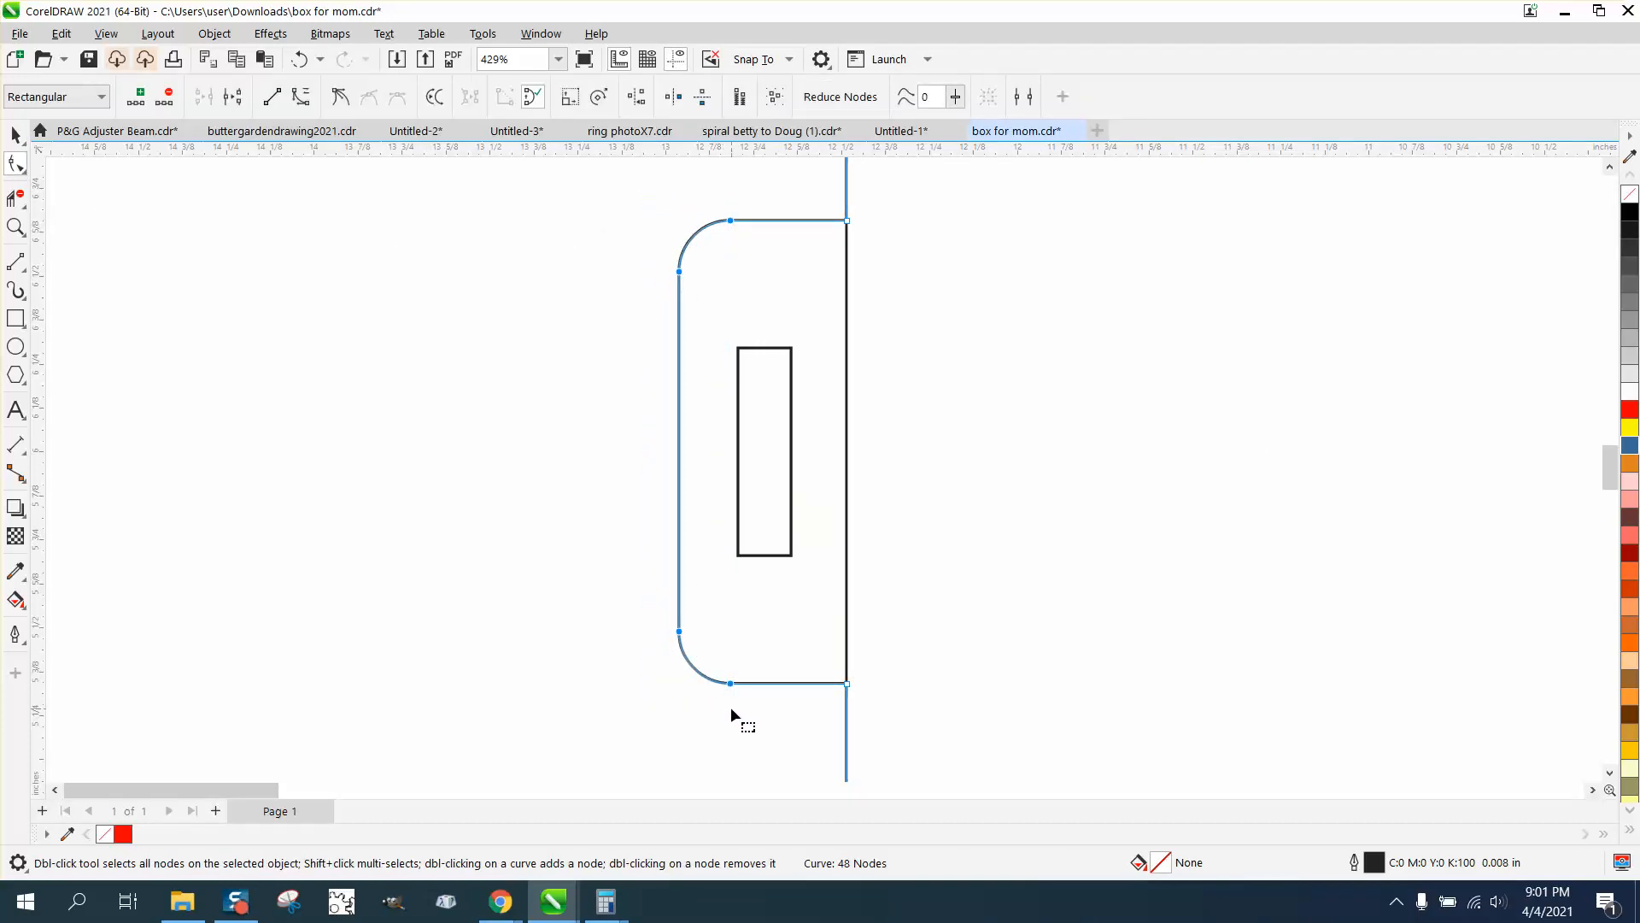
left_click(792, 416)
left_click_drag(813, 529, 842, 563)
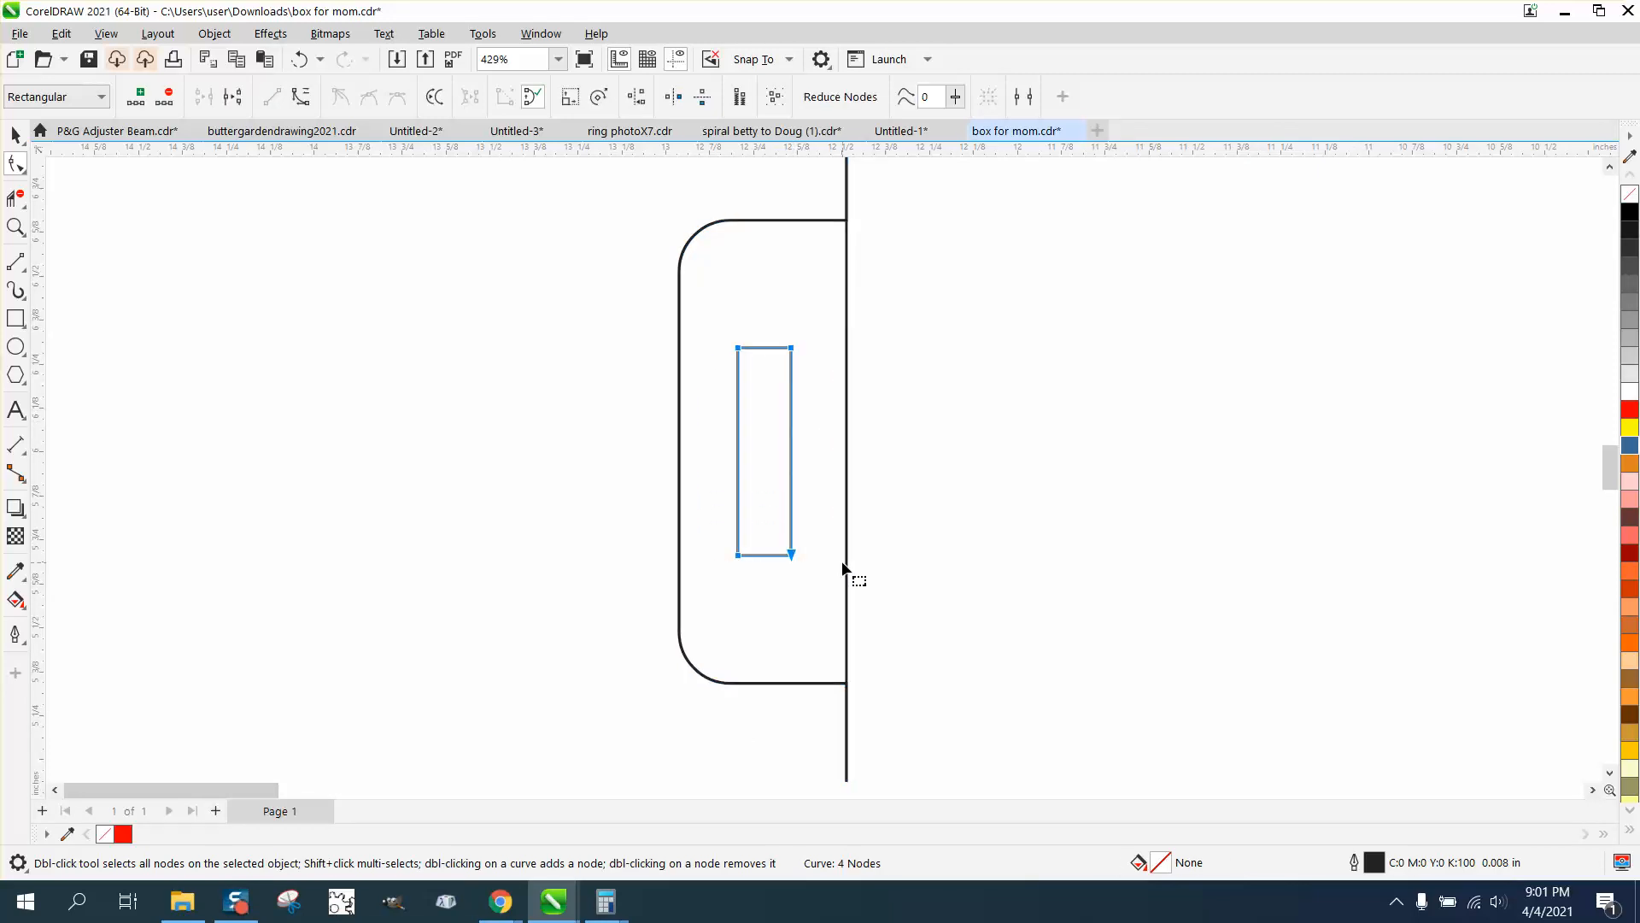
key("Right")
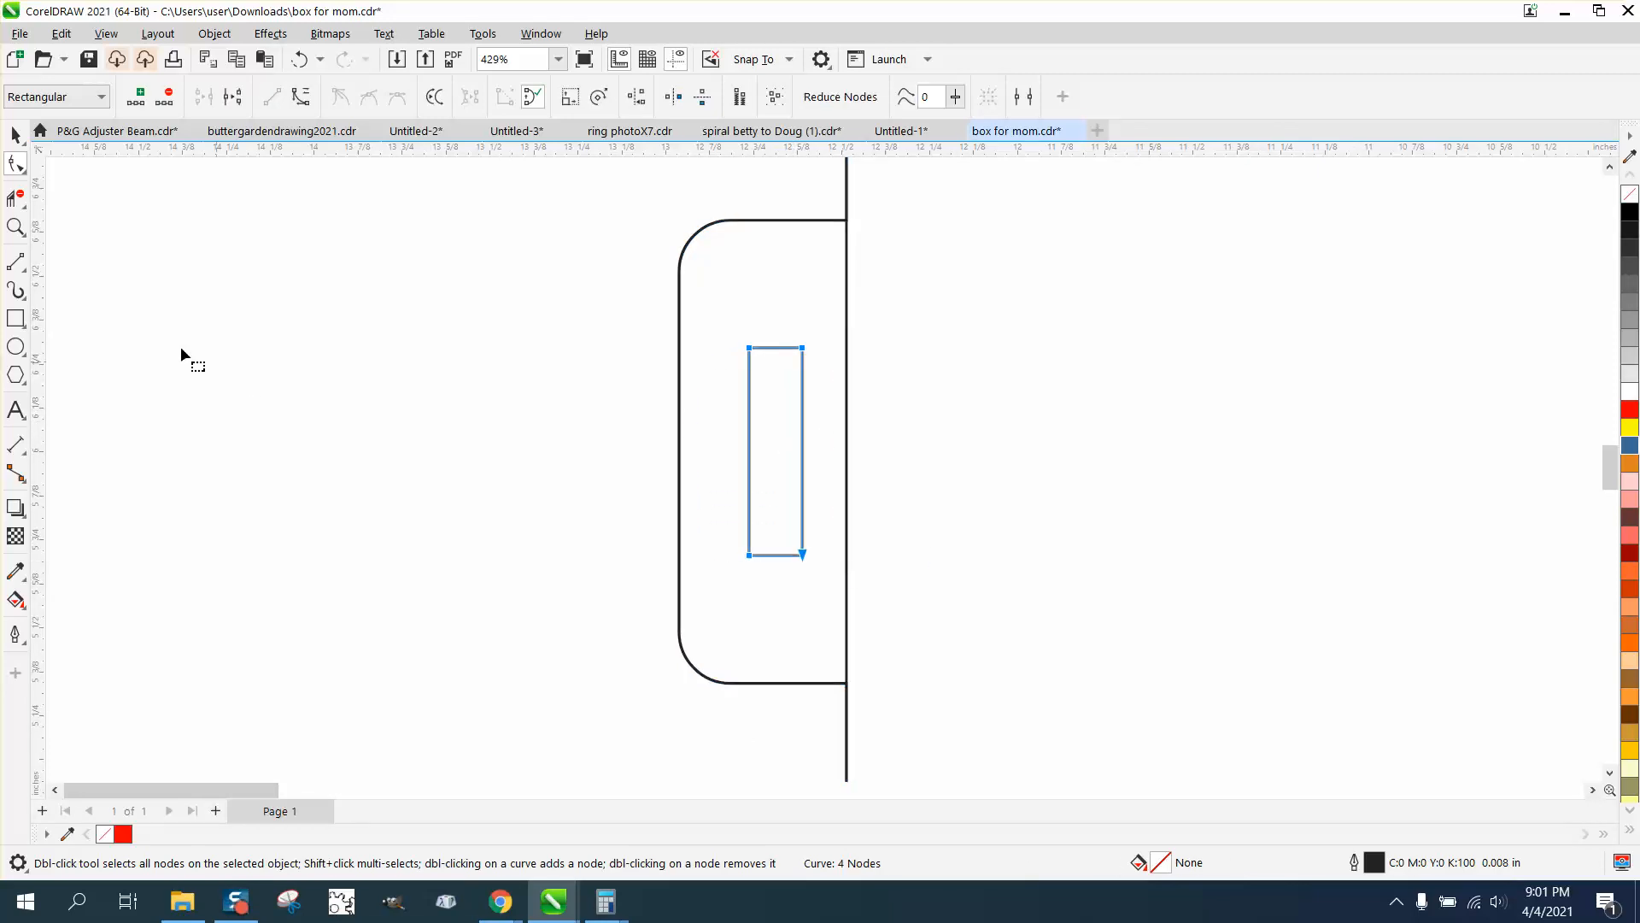
Measure the gap between the latch slot's inner edge and the vertical line with a parallel dimension
left_click(19, 447)
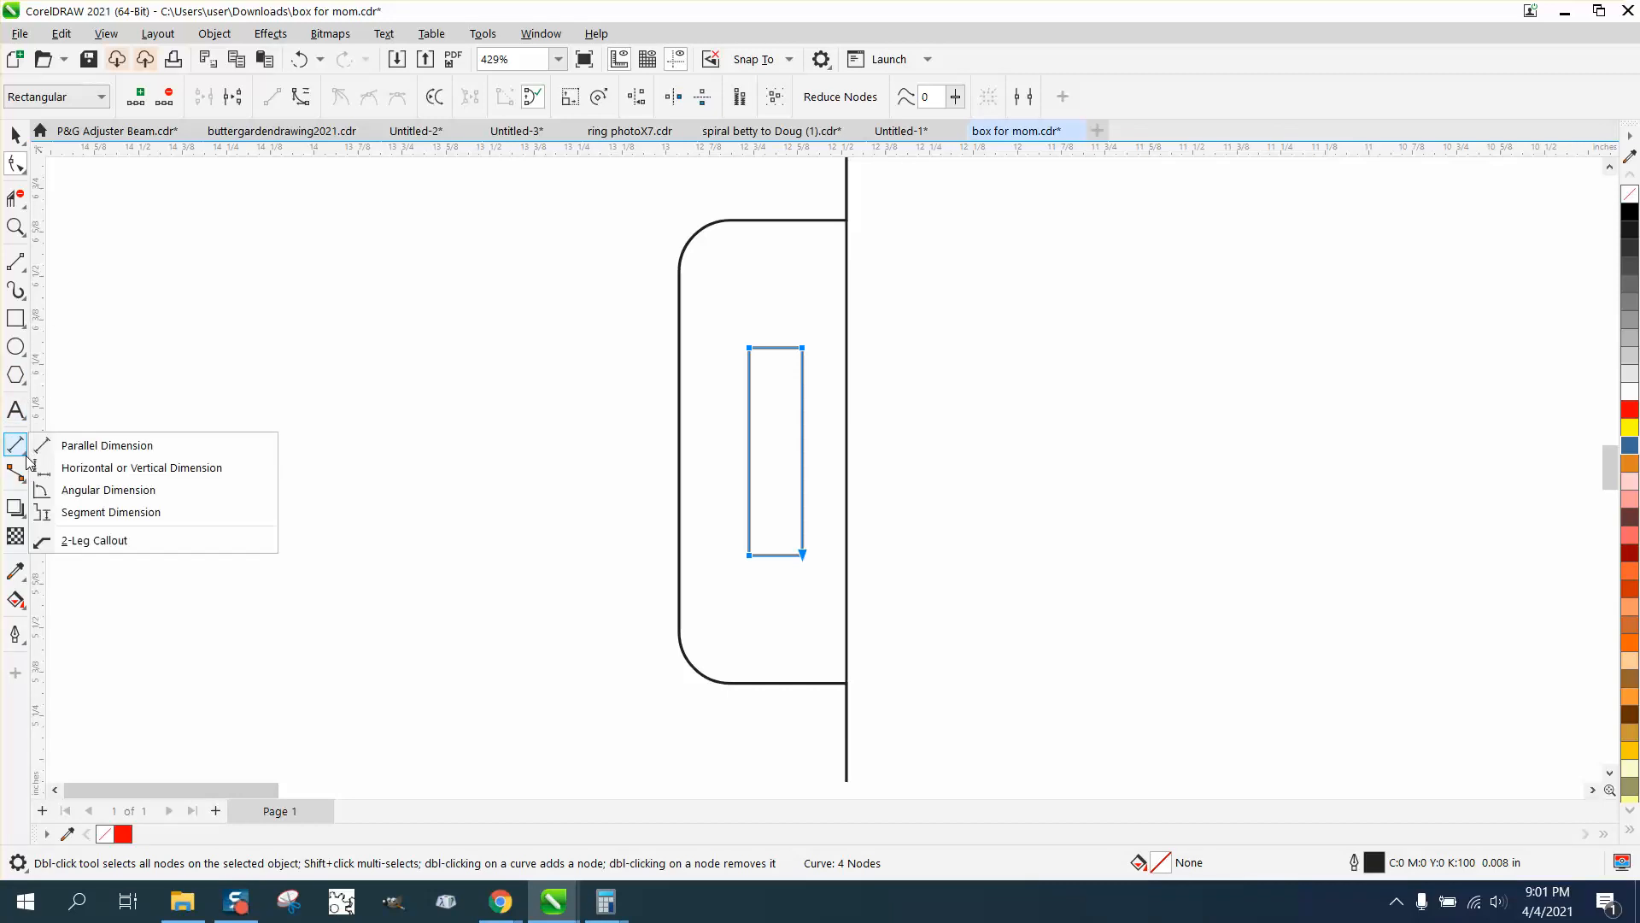
left_click(68, 446)
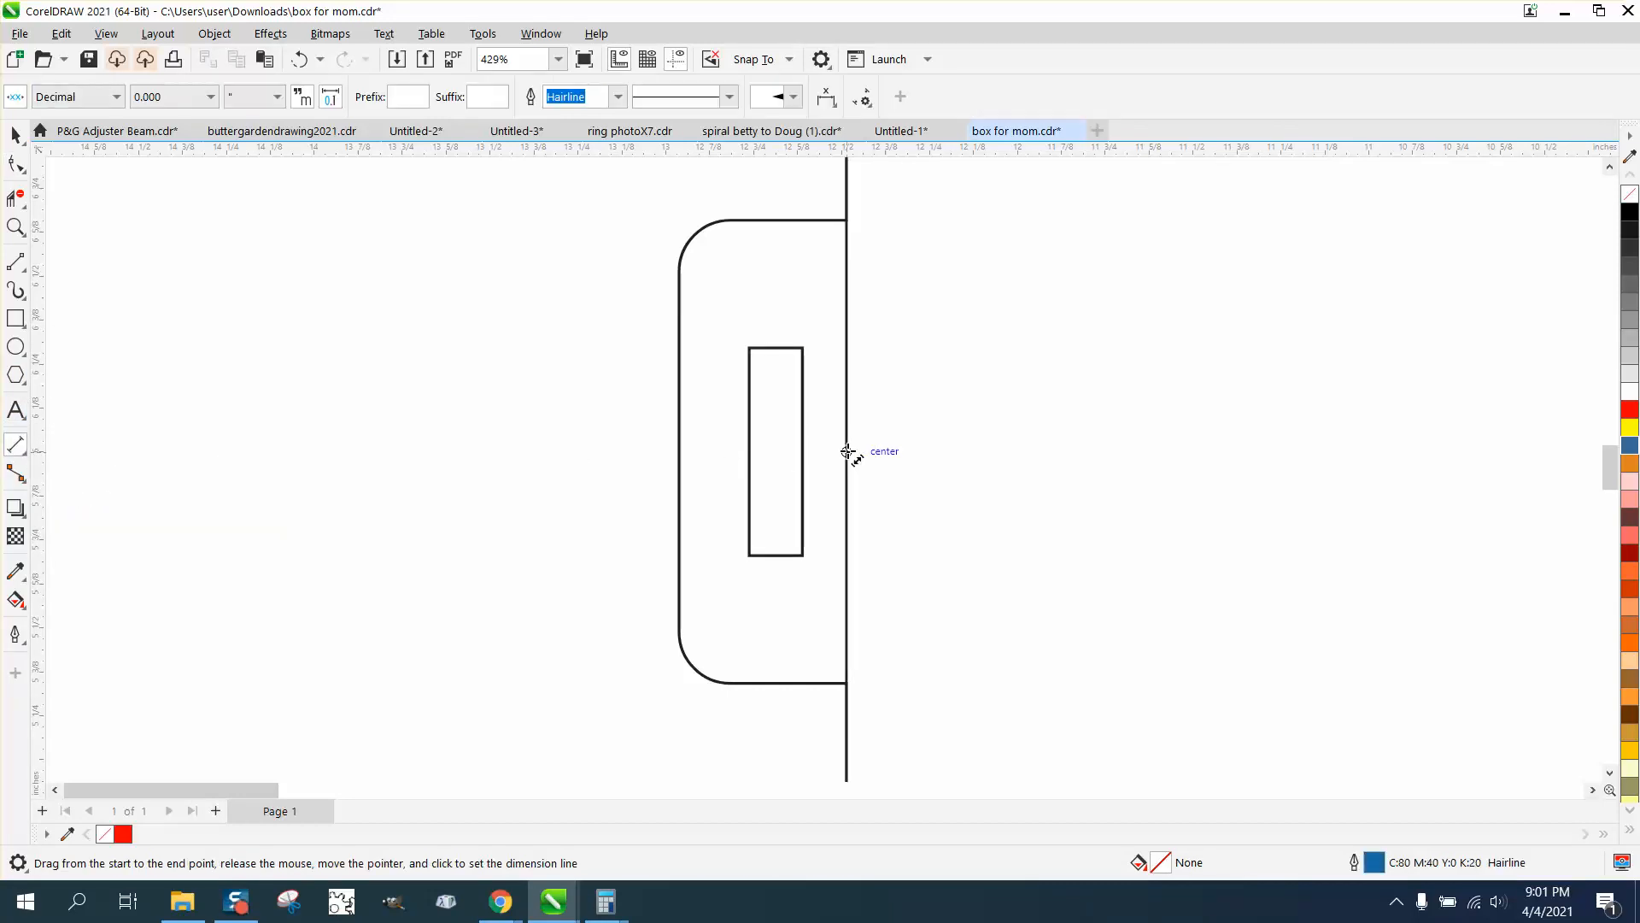
left_click_drag(847, 451, 804, 451)
left_click(823, 398)
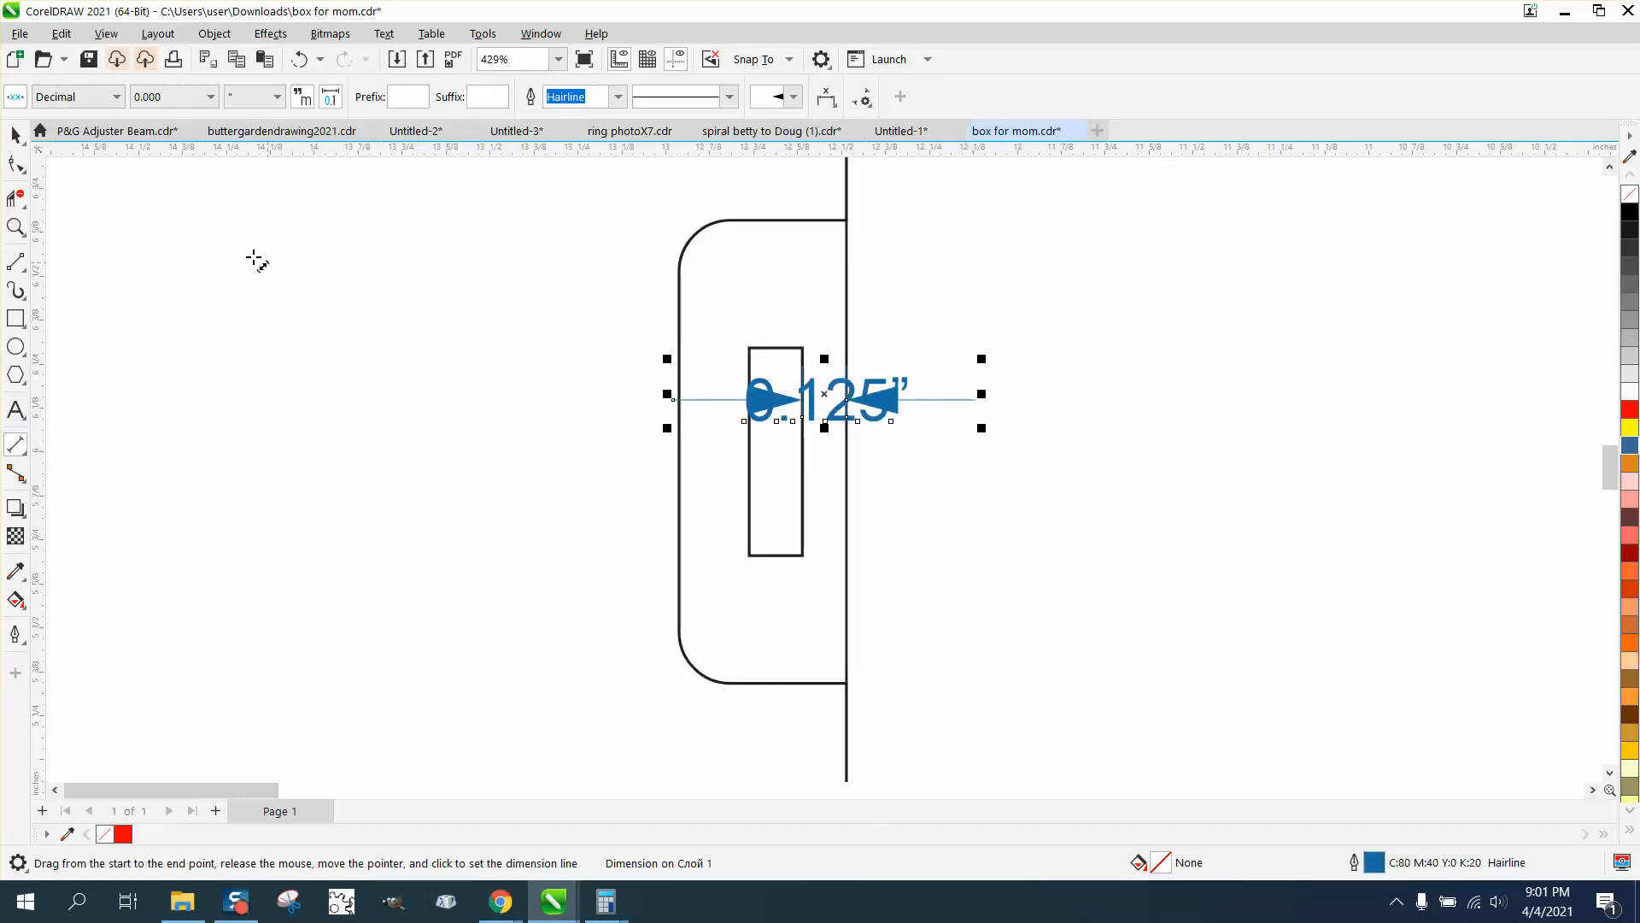
left_click(15, 142)
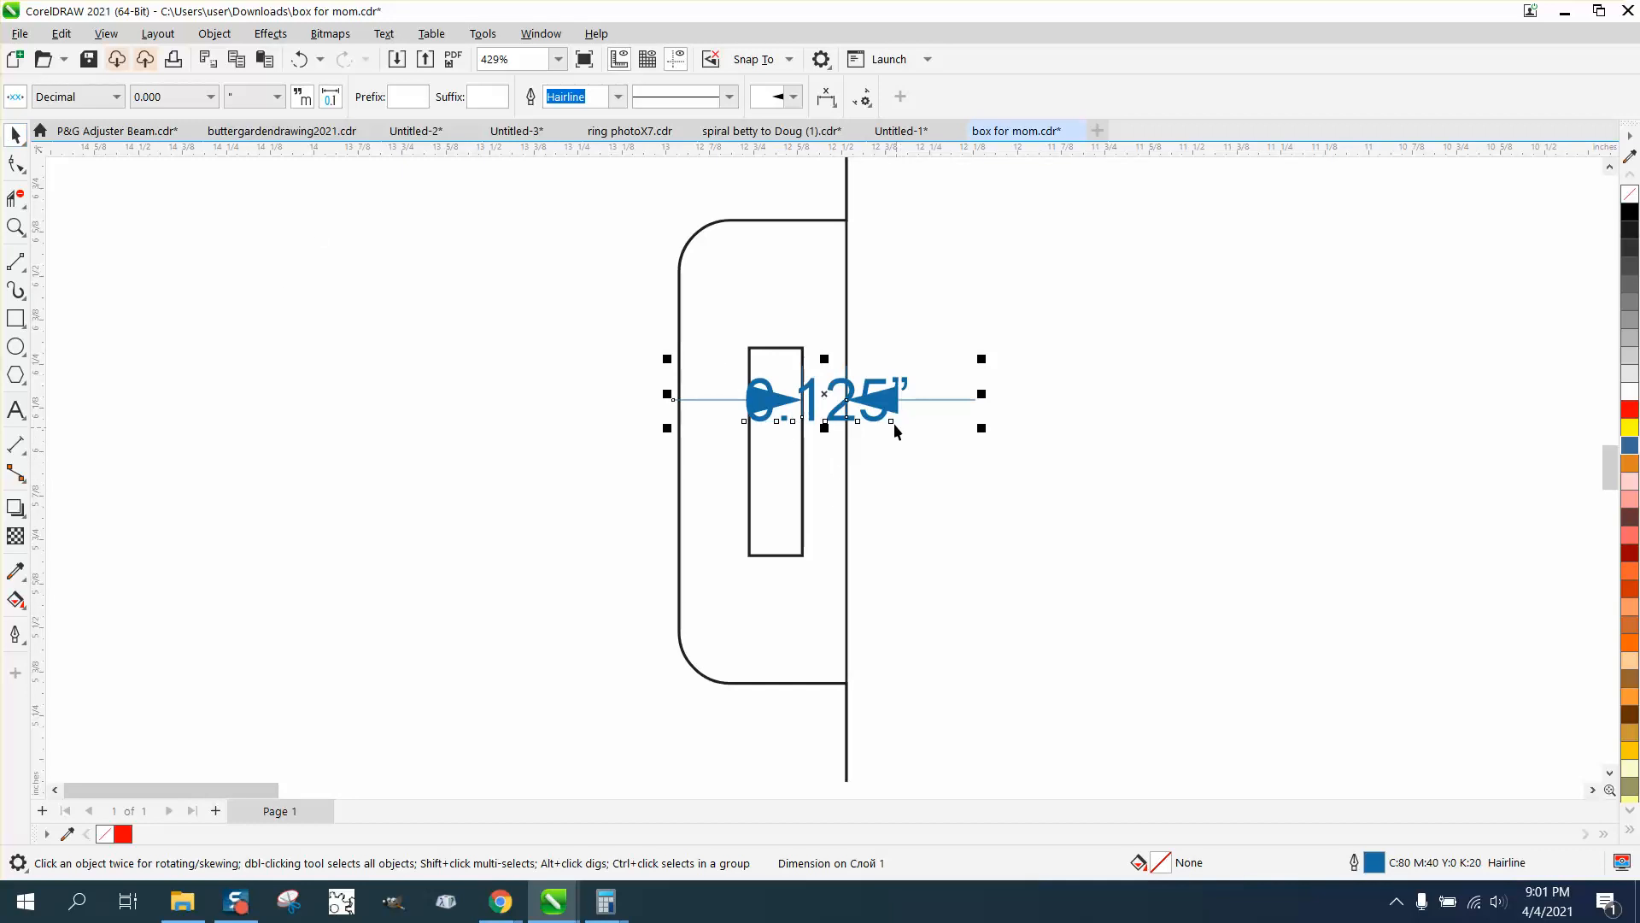
left_click(258, 263)
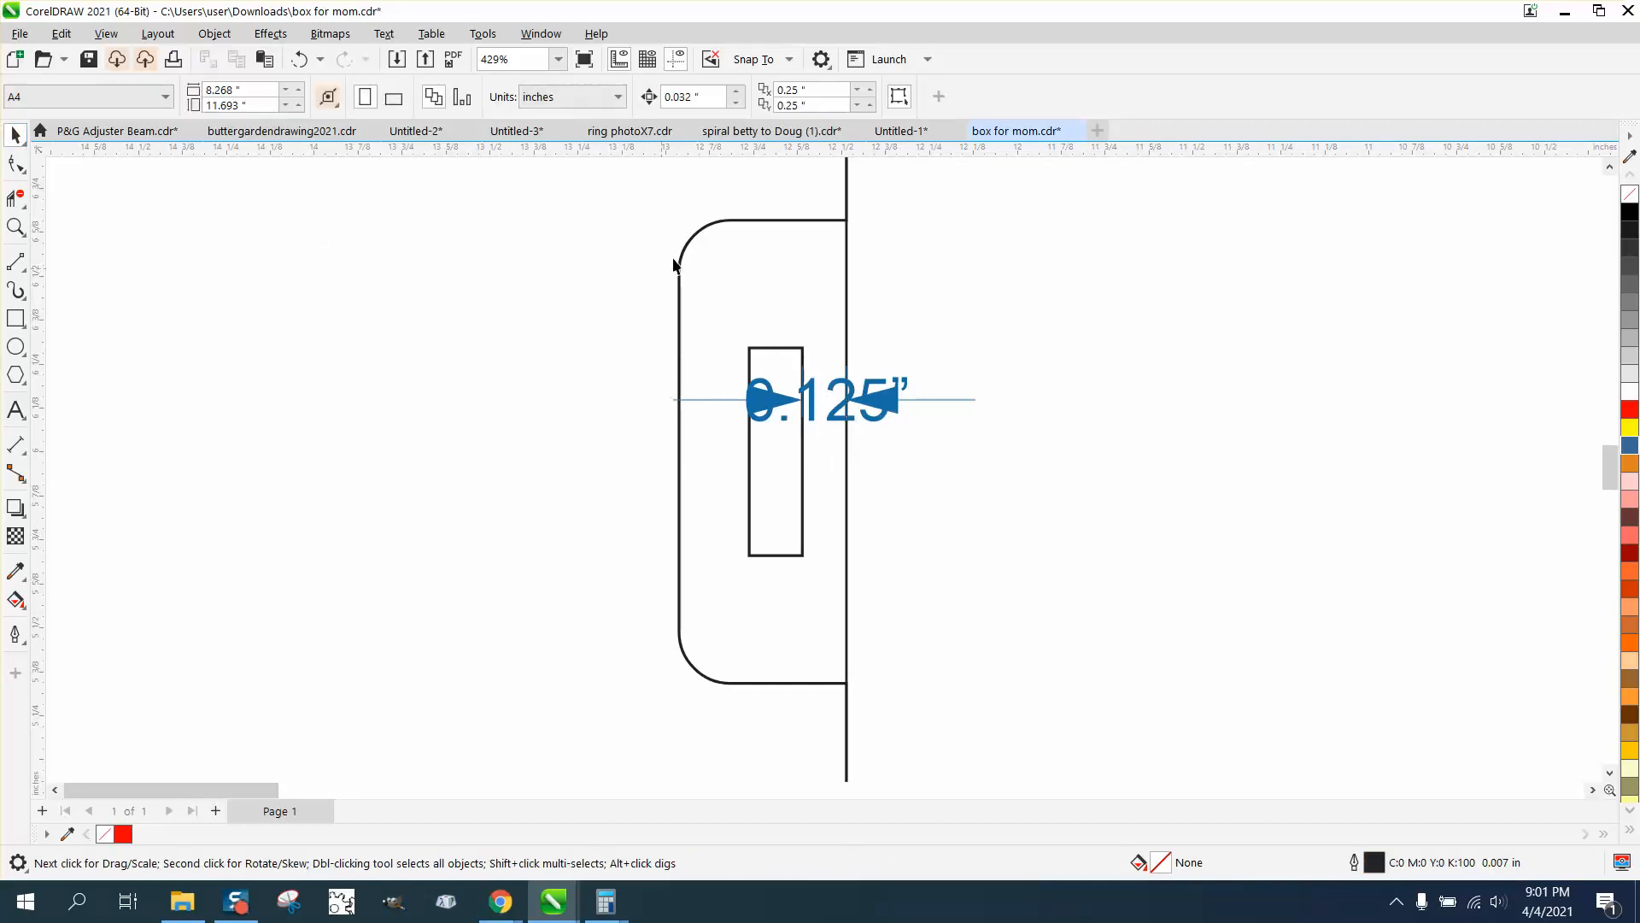
Set the nudge distance to 0.01 in and nudge the latch slot once away from the vertical line
double_click(683, 97)
key("BackSpace")
left_click(801, 351)
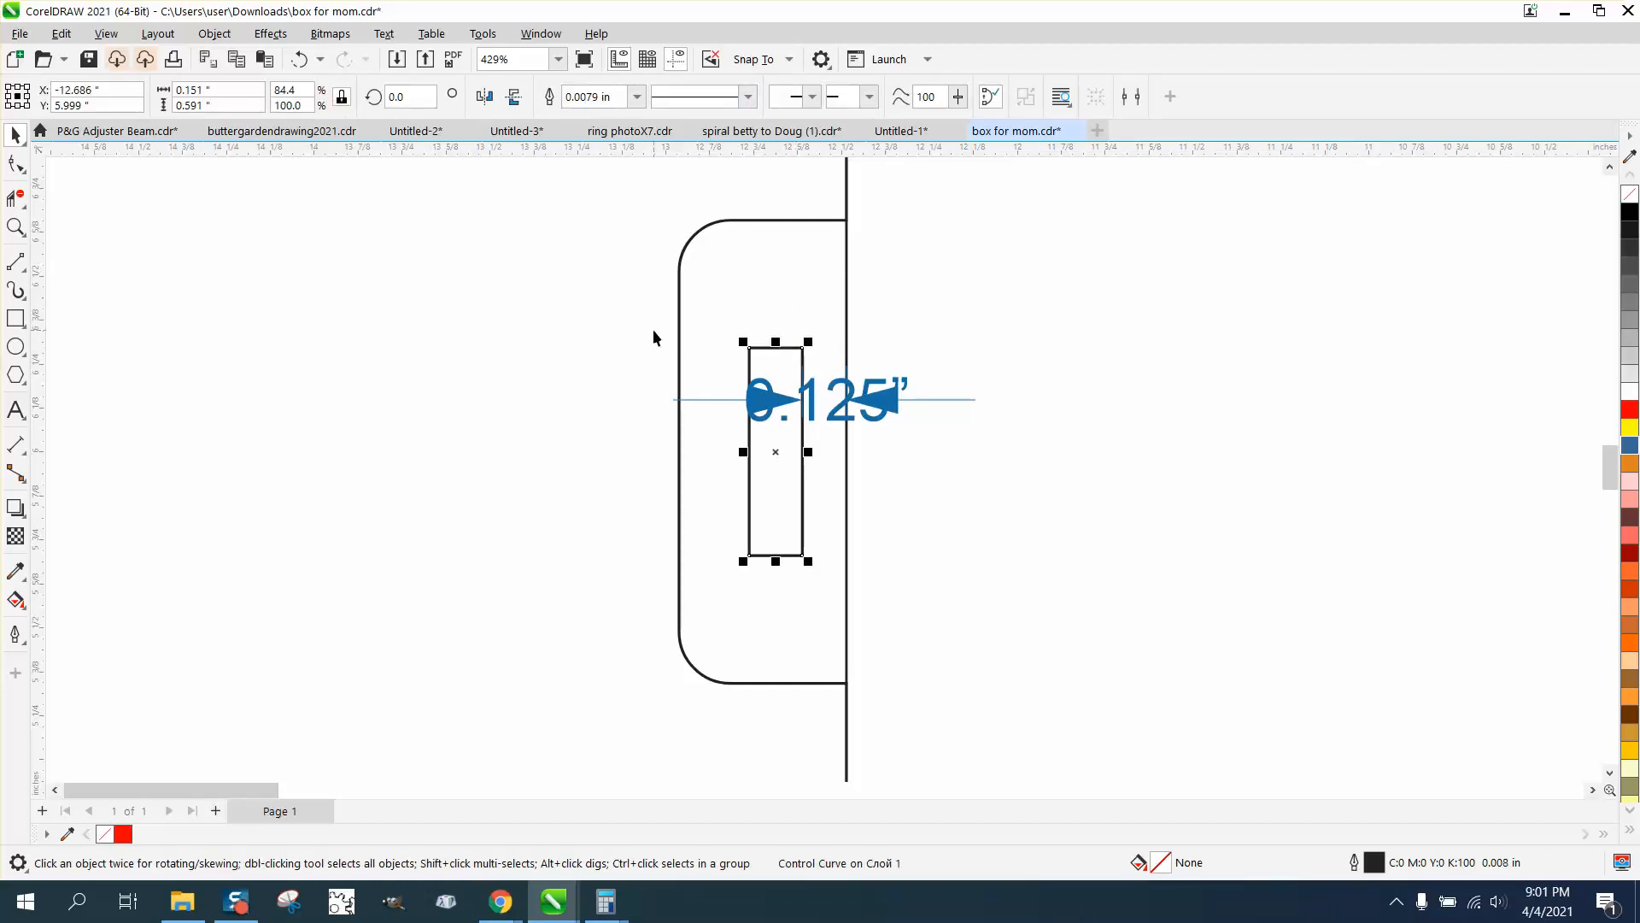
key("Left")
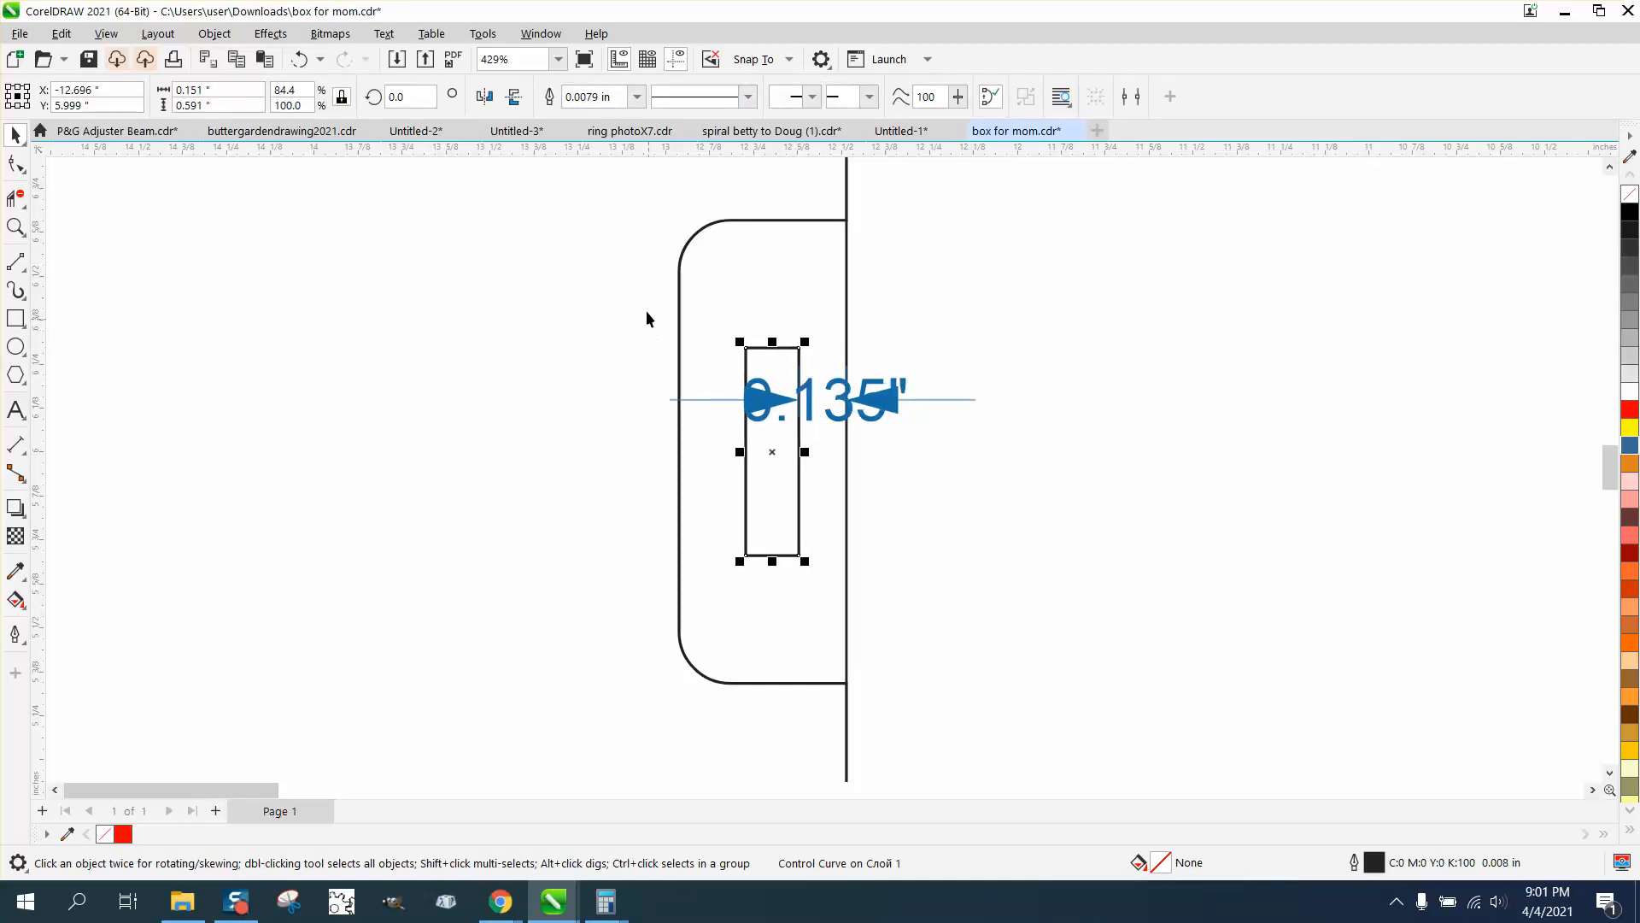
Delete the latch slot's gap dimension and the vertical line closing the latch tab's open side
left_click(889, 402)
key("Delete")
scroll(776, 398, "down", 1)
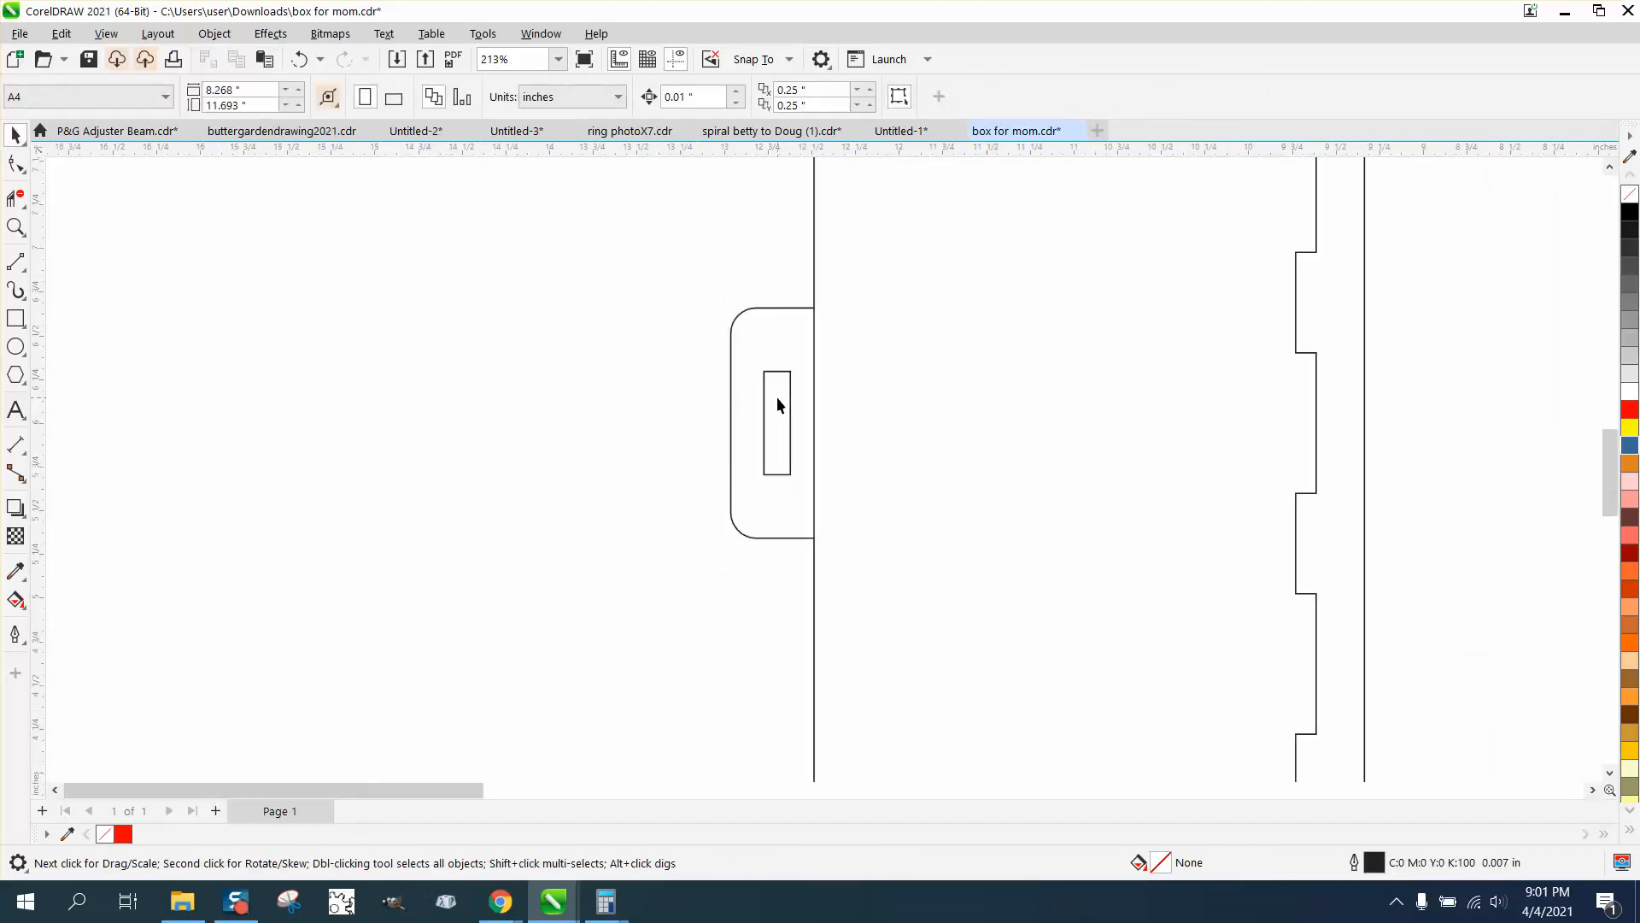
left_click(816, 394)
left_click(822, 388)
Delete the calculation note above the two leftmost panels
scroll(818, 392, "down", 2)
scroll(829, 411, "down", 2)
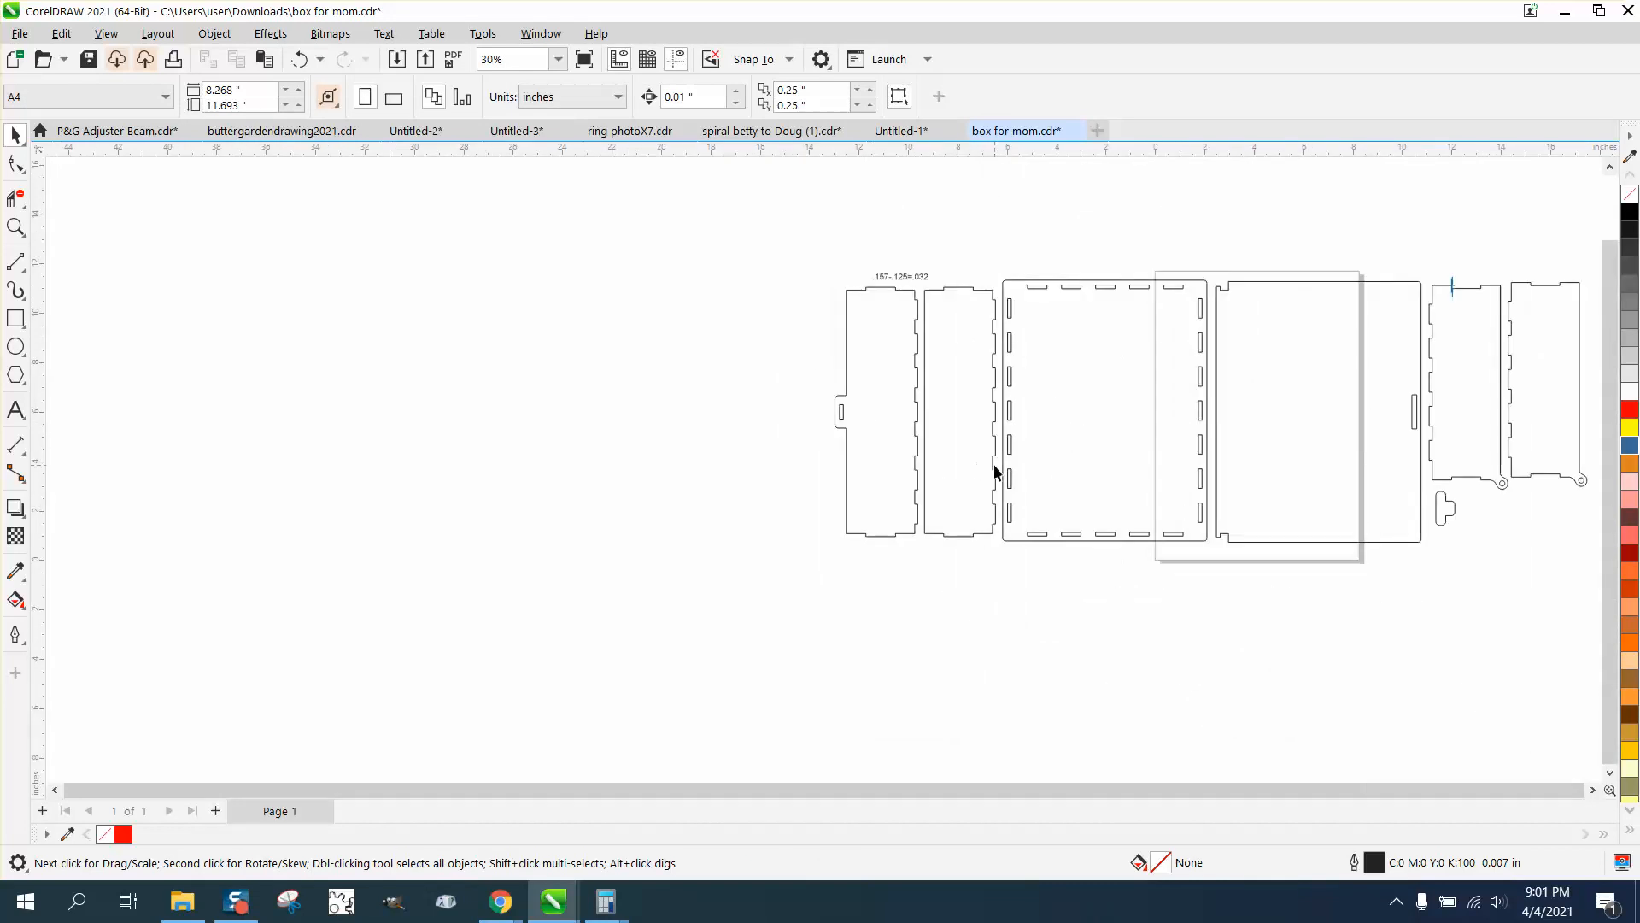
left_click(900, 286)
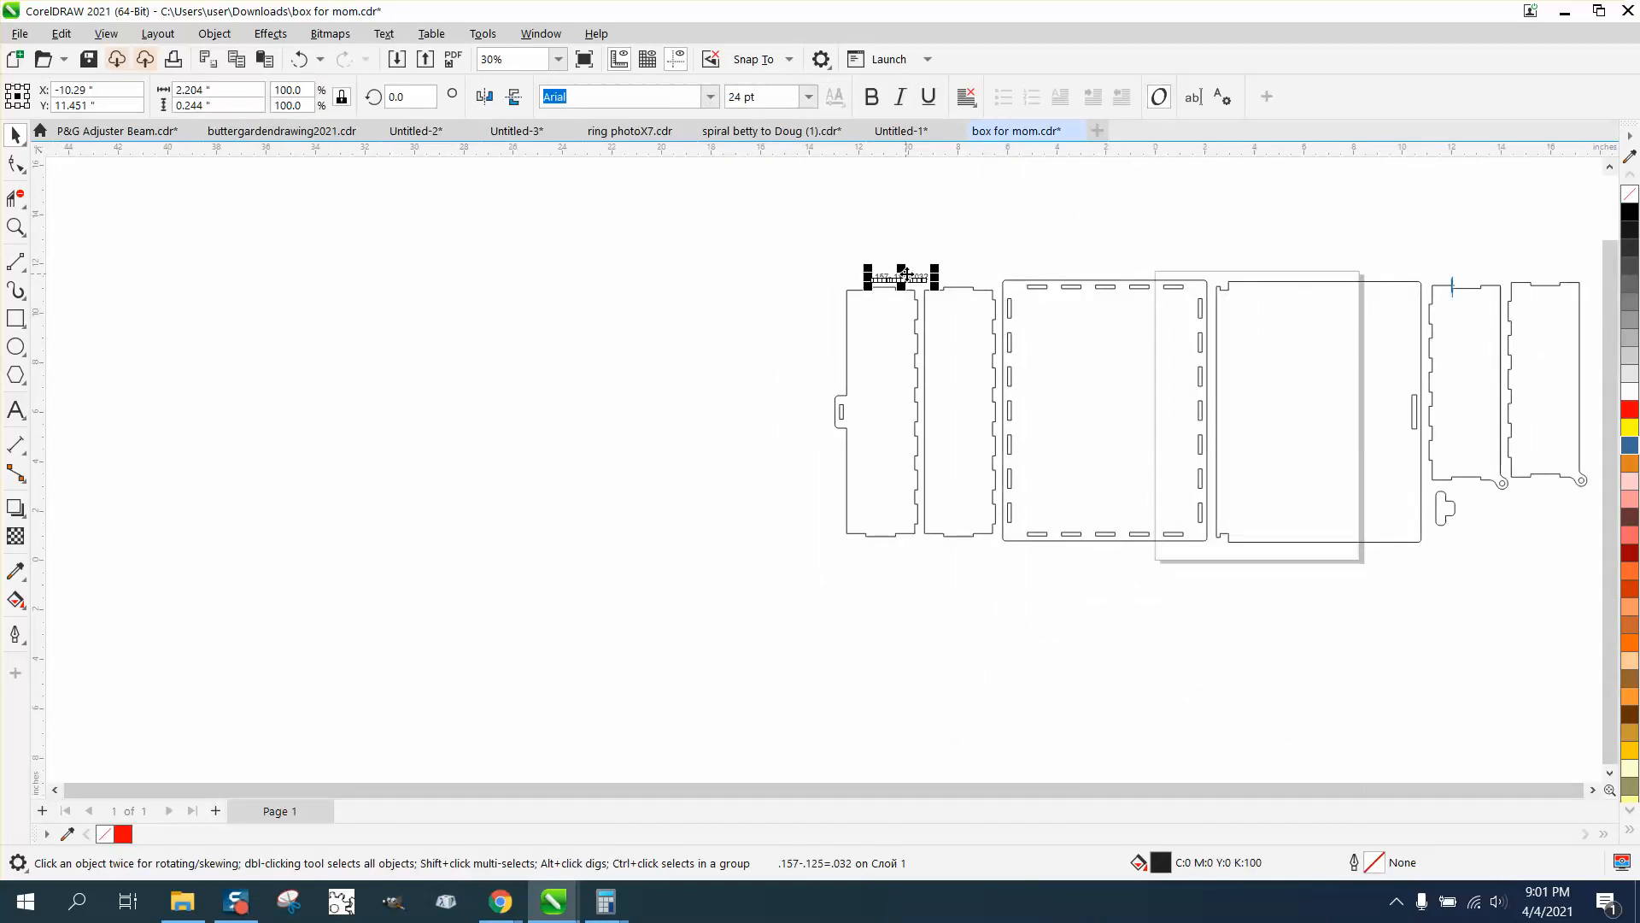
key("Delete")
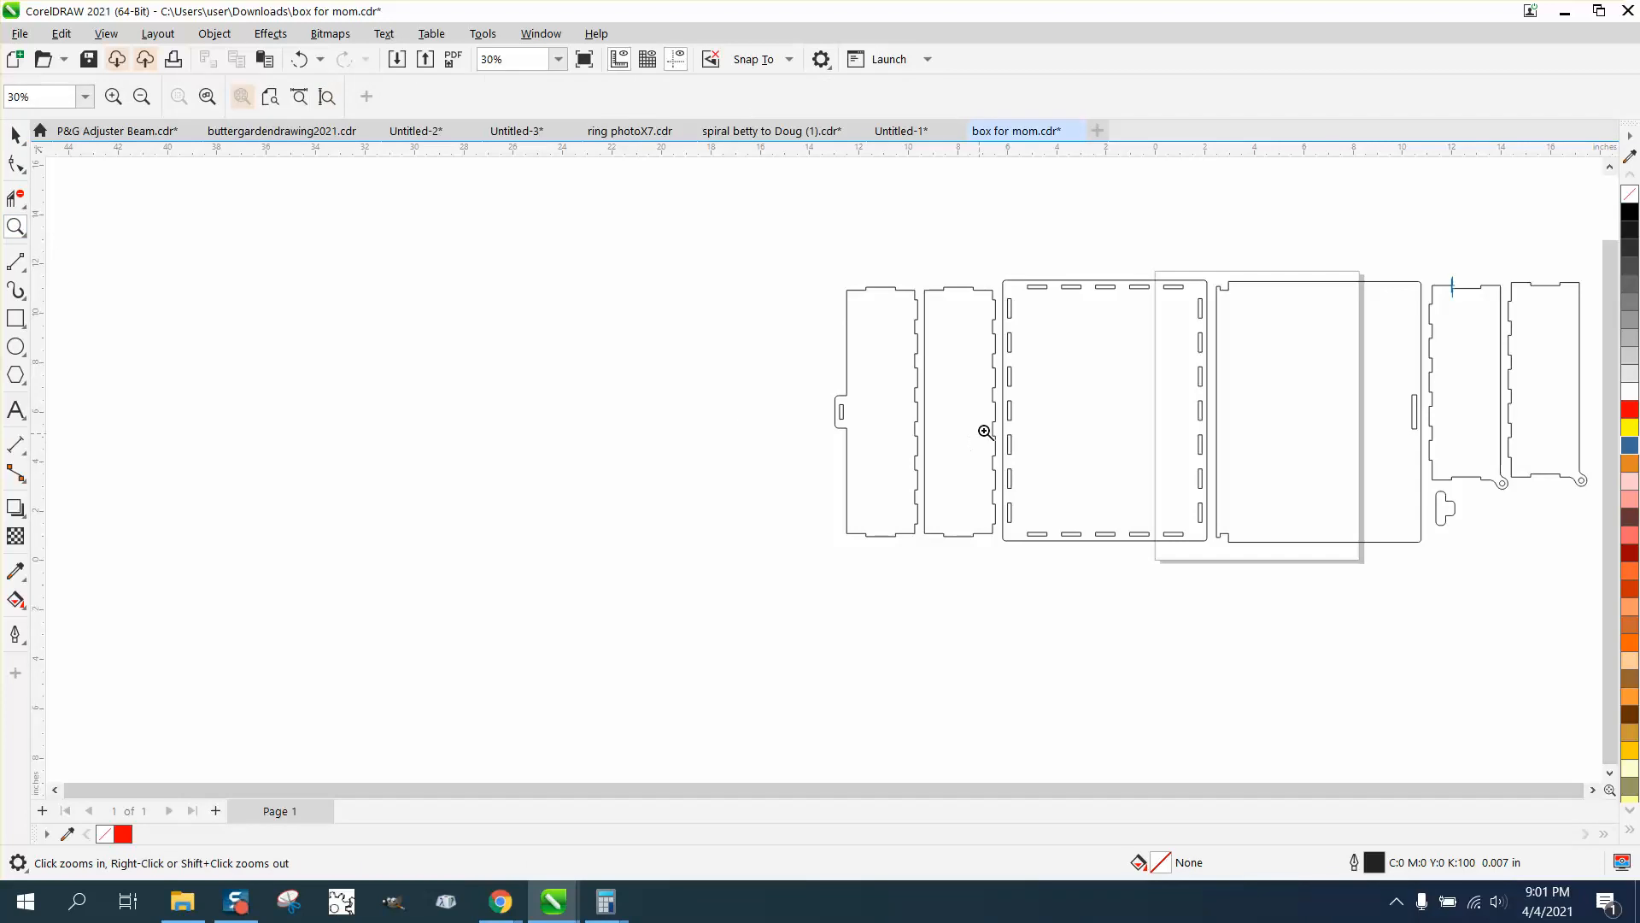
Move the second panel's tab corner onto a slot corner of the base panel to compare their spacing, and undo the move
left_click_drag(983, 431, 1068, 472)
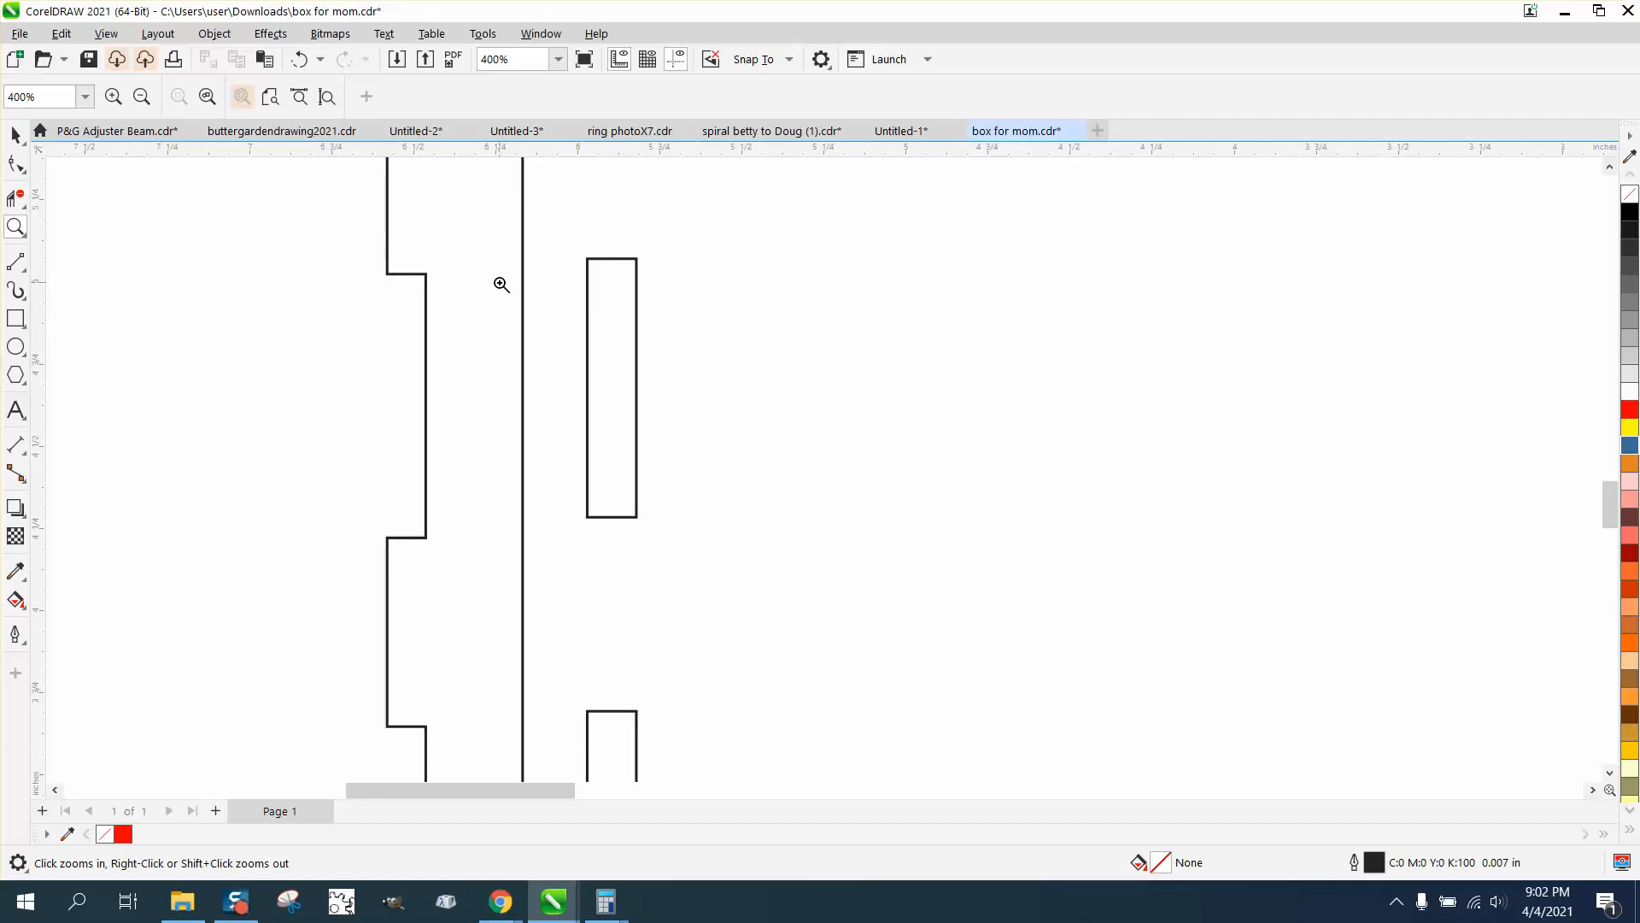
left_click(15, 135)
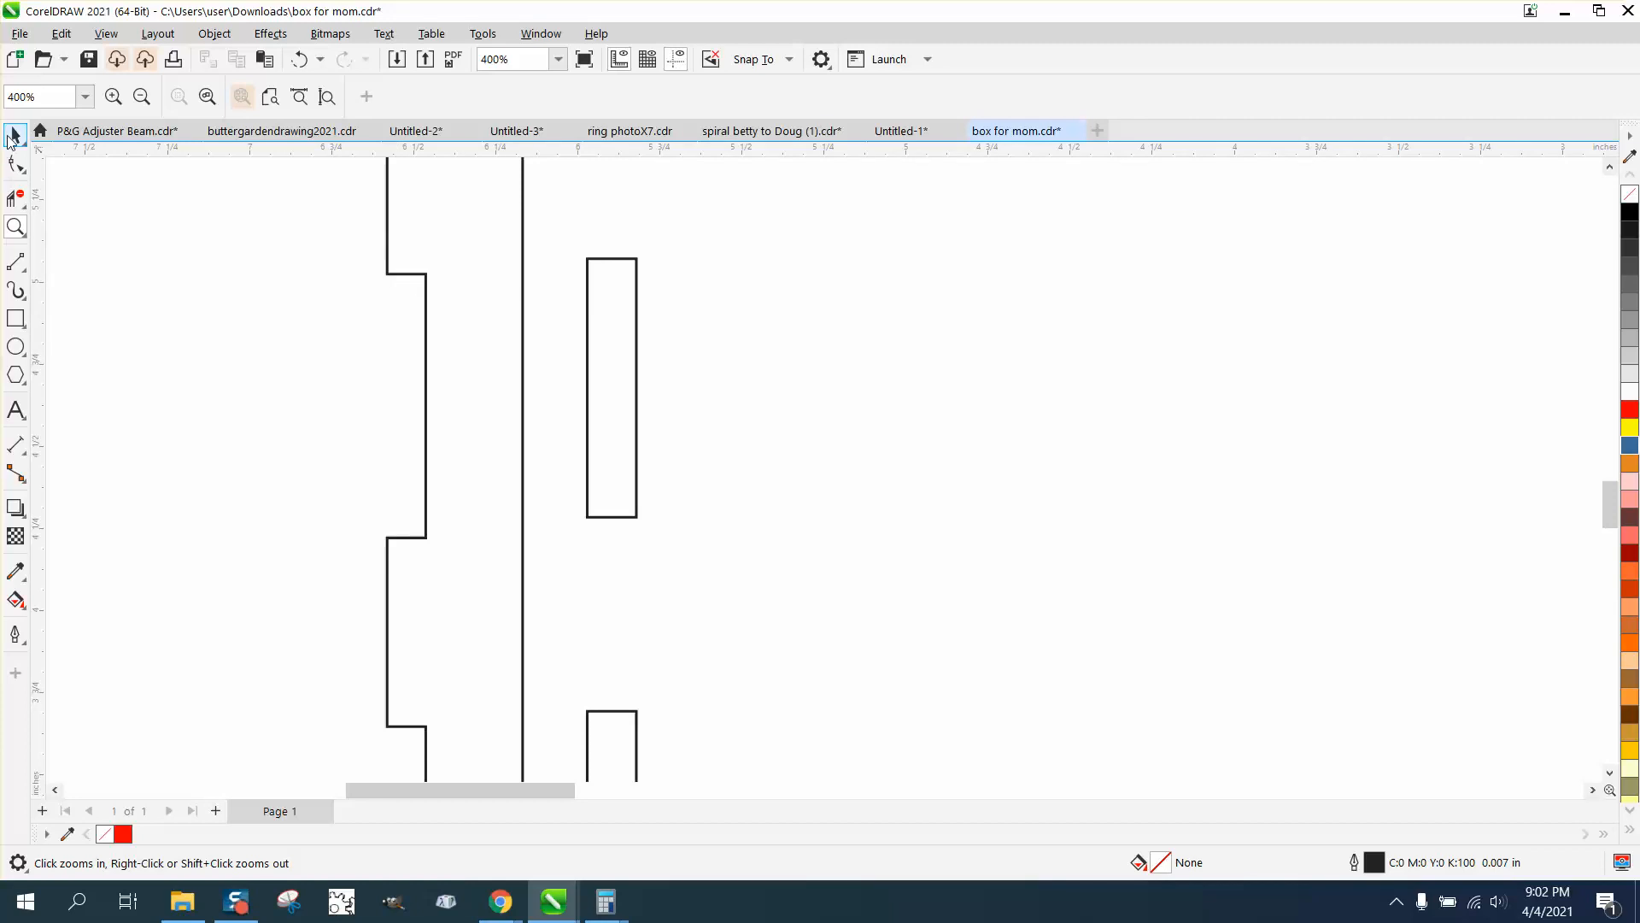
left_click(424, 277)
left_click_drag(426, 274, 582, 259)
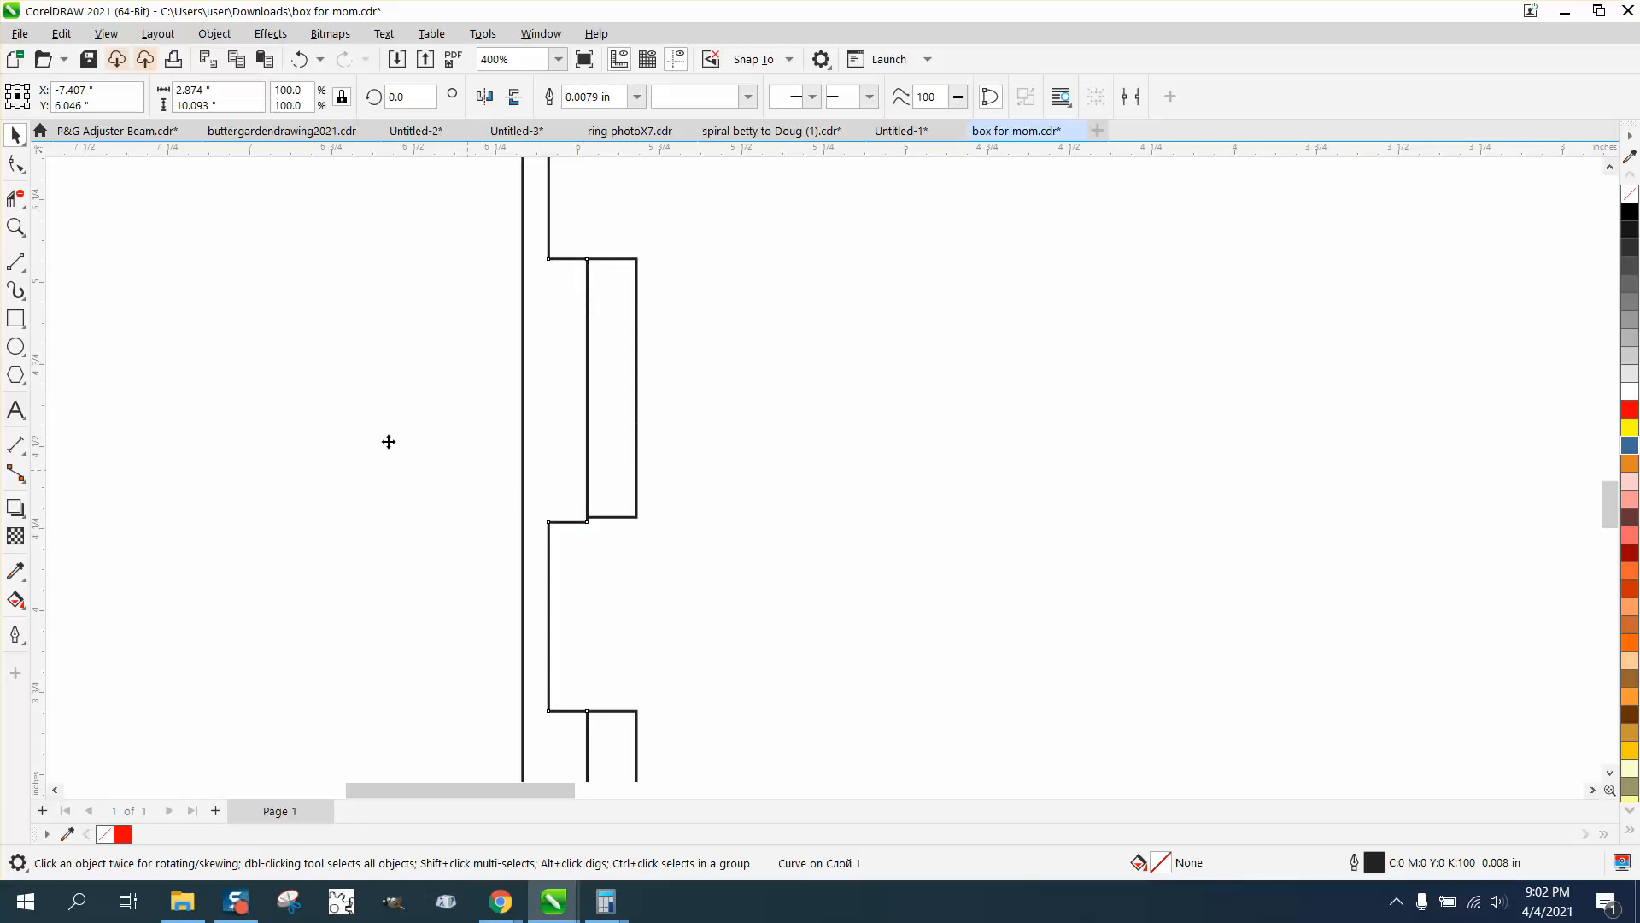
left_click(15, 226)
left_click_drag(521, 253, 775, 567)
scroll(711, 553, "down", 3)
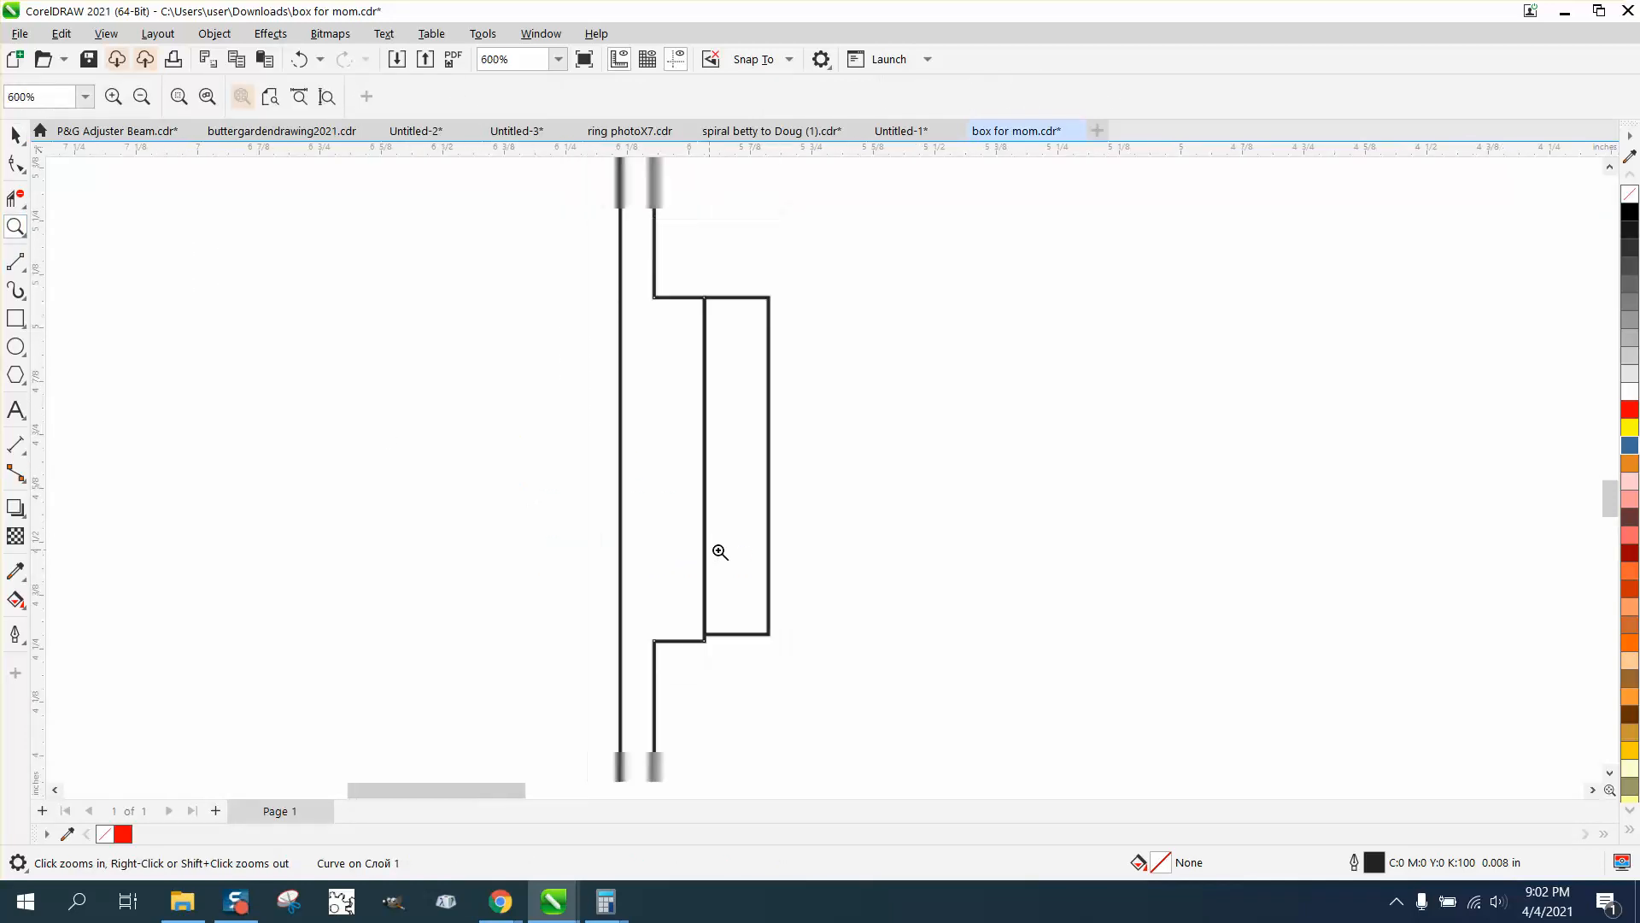
left_click(300, 61)
Delete the leftover dimension at the upper edge of the first hinged side panel
scroll(628, 490, "down", 3)
scroll(692, 539, "down", 2)
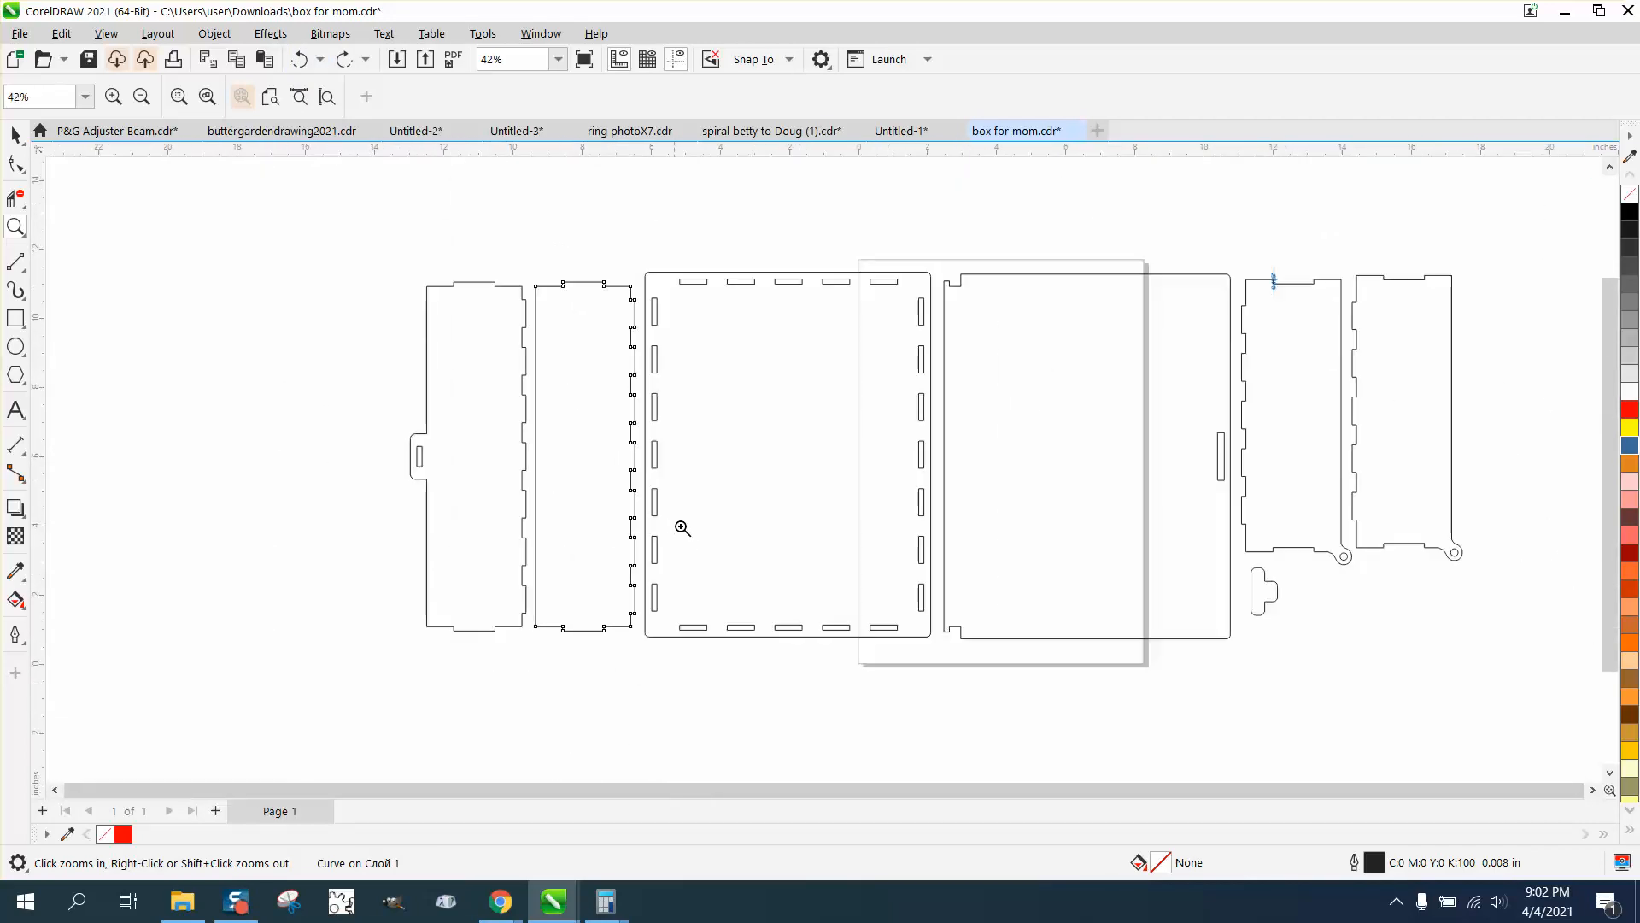
scroll(556, 492, "down", 1)
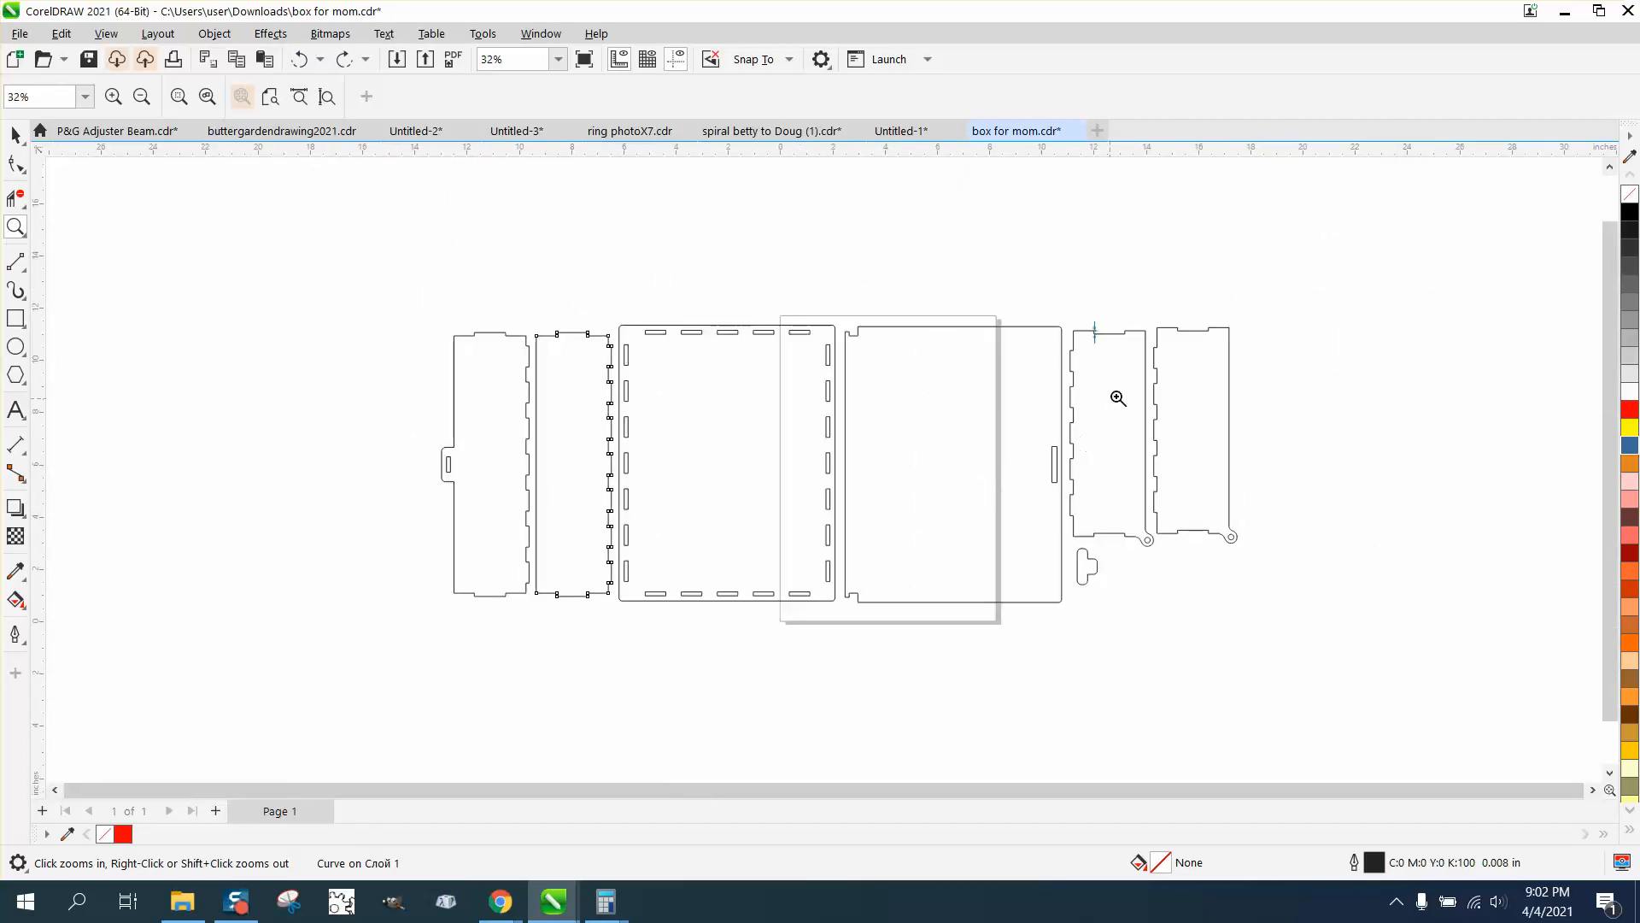
left_click(15, 135)
left_click(1067, 317)
left_click(1096, 332)
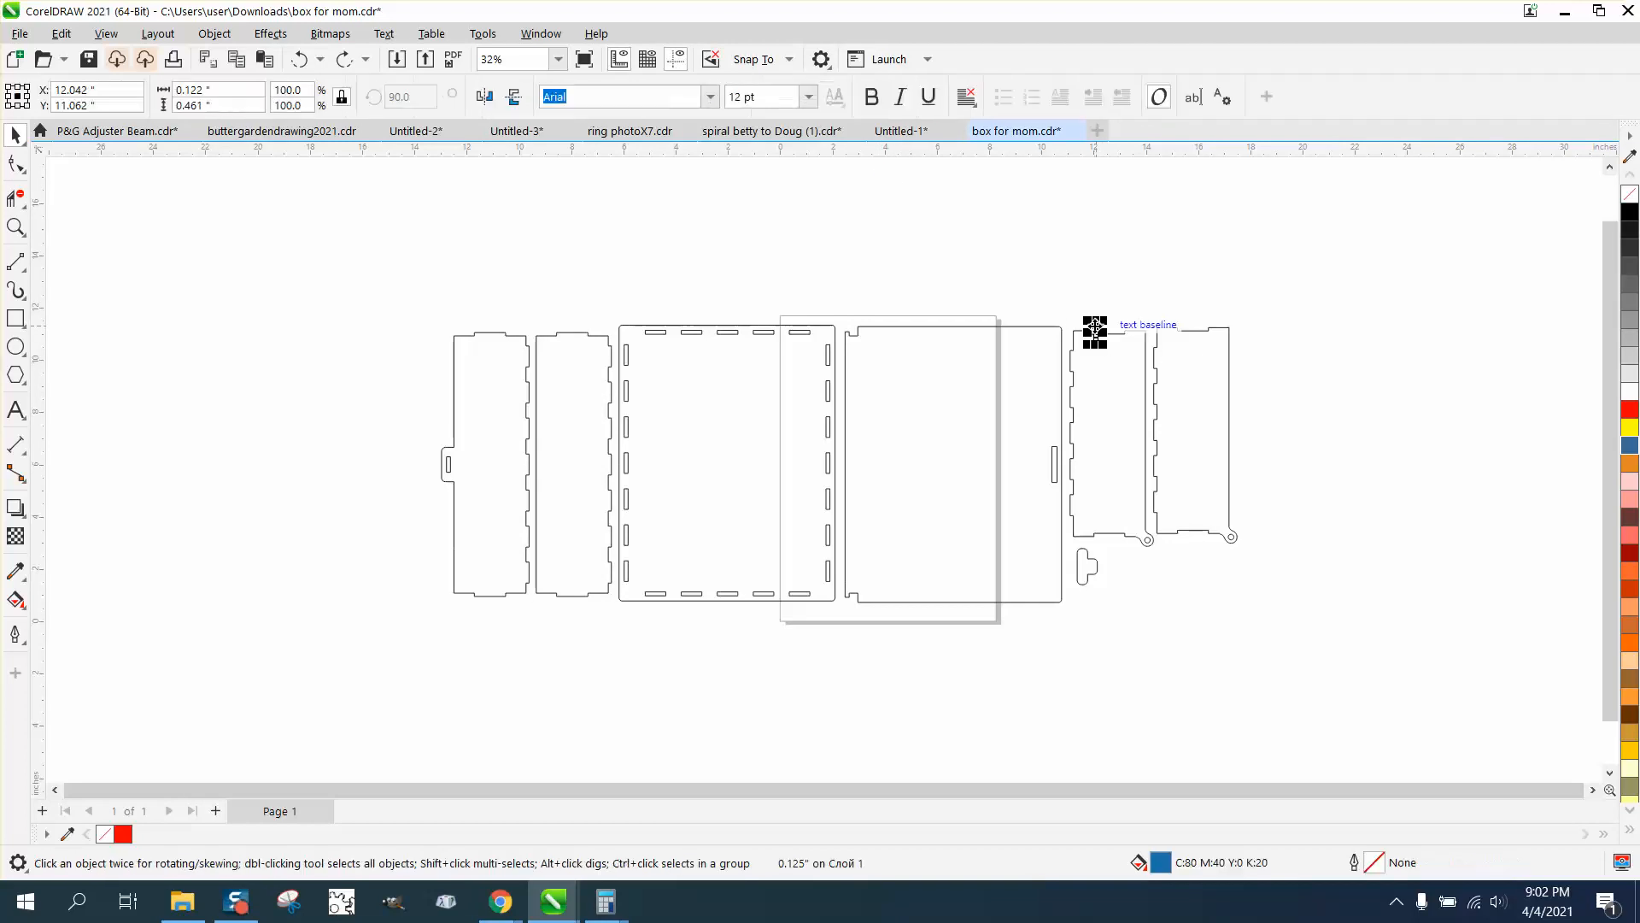
key("Delete")
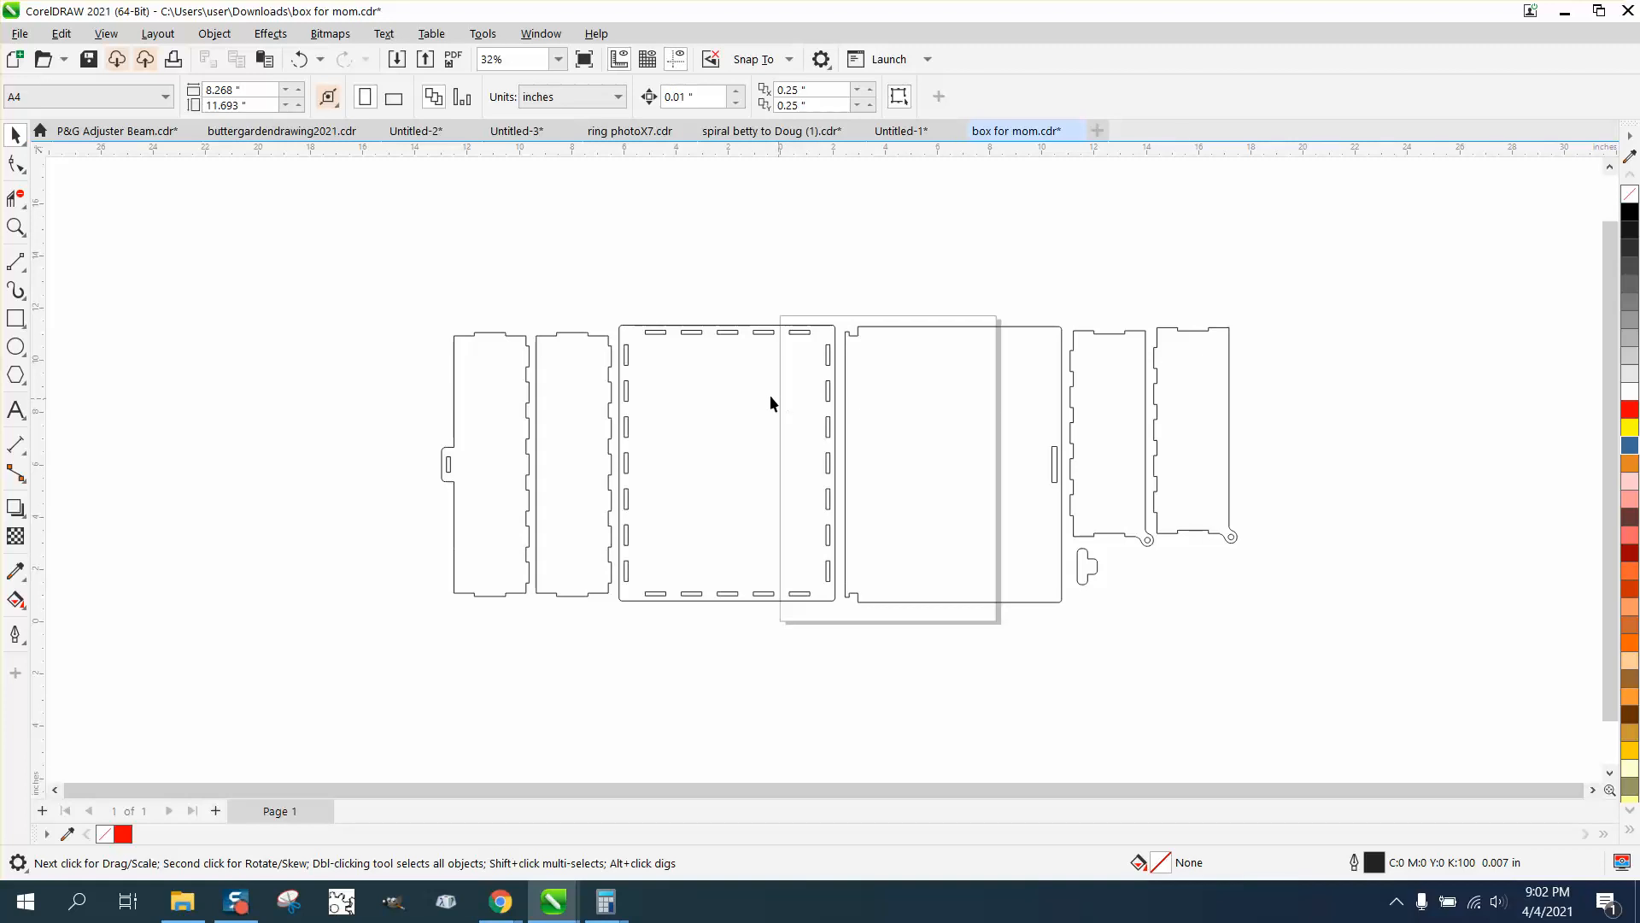
Duplicate all the box parts and place the copy above the original set
left_click_drag(892, 590, 1423, 687)
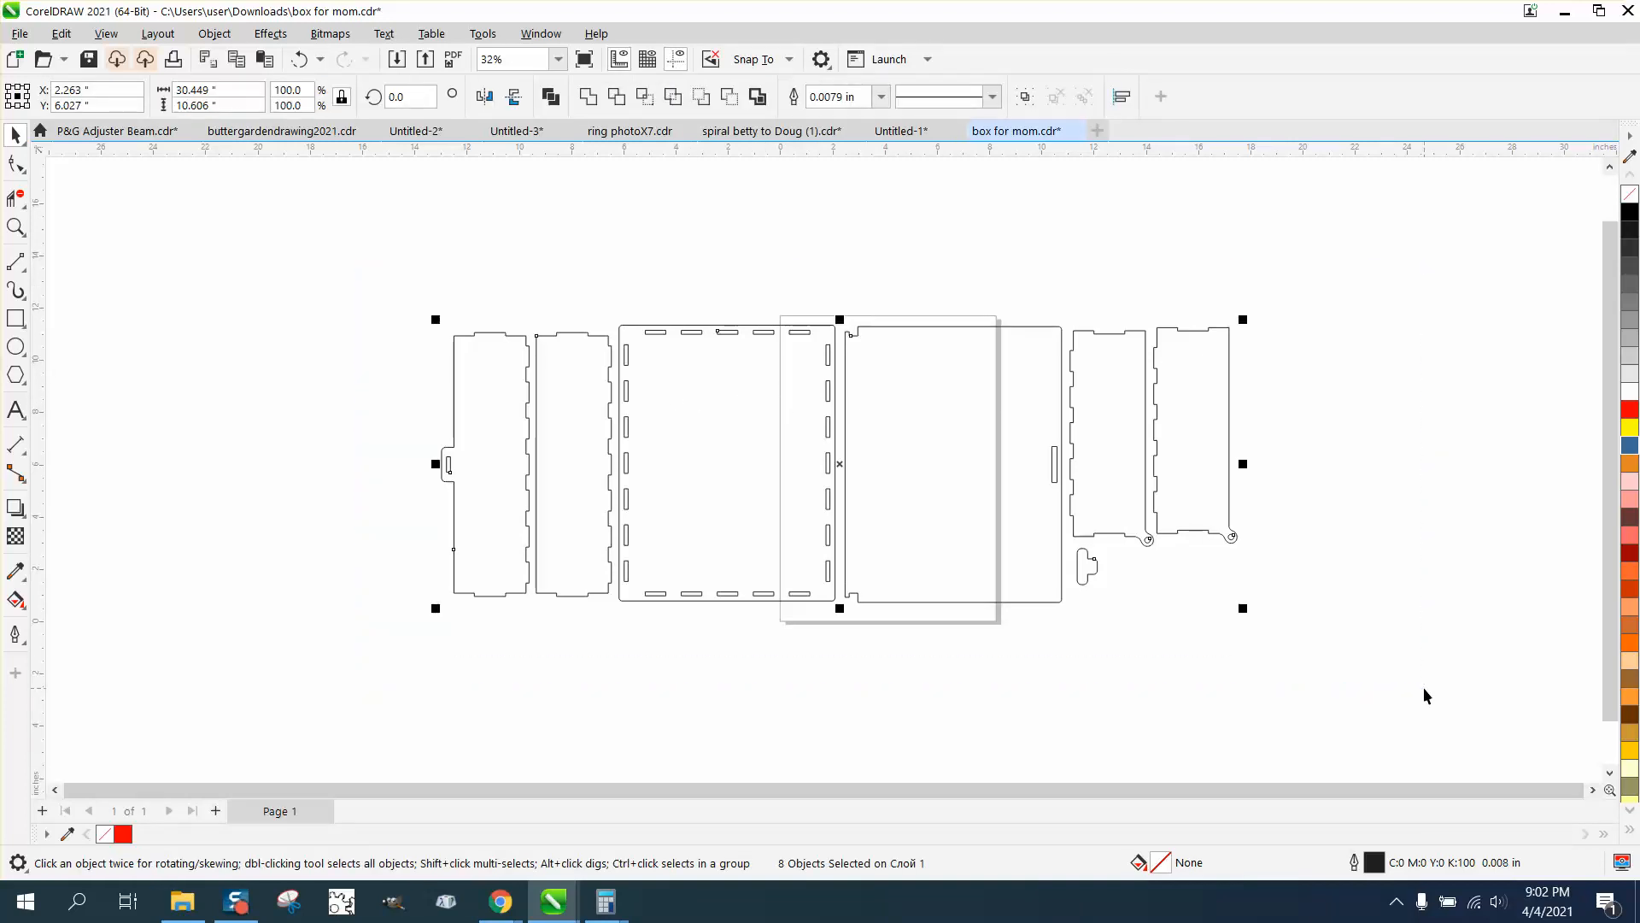
key("ctrl+d")
scroll(1423, 687, "down", 2)
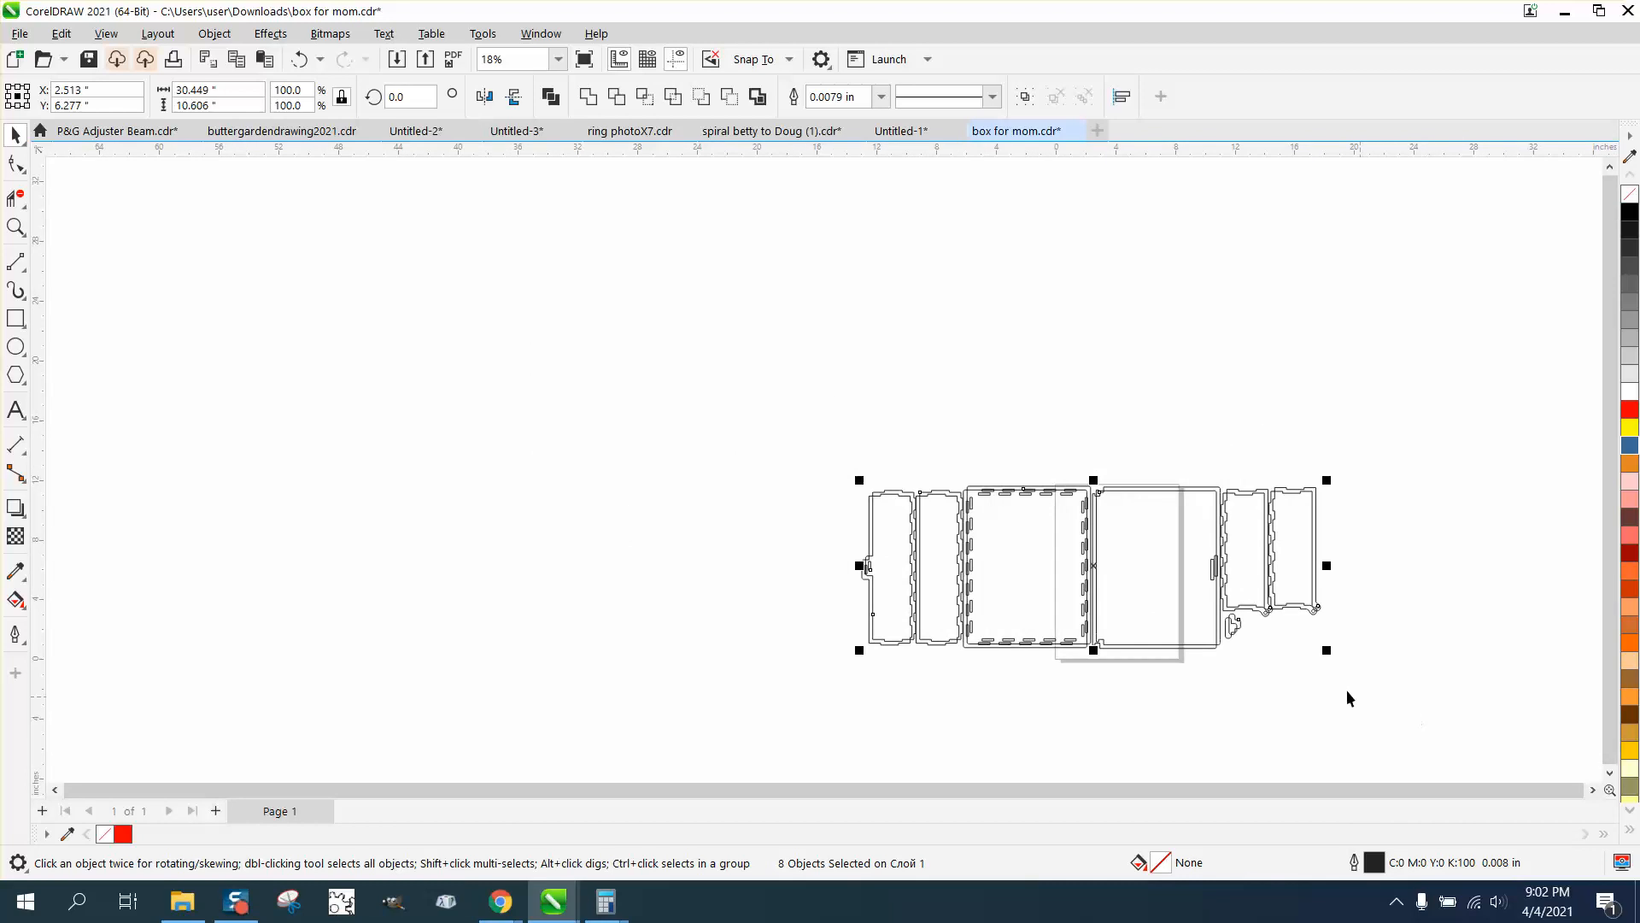
left_click_drag(1077, 554, 1089, 374)
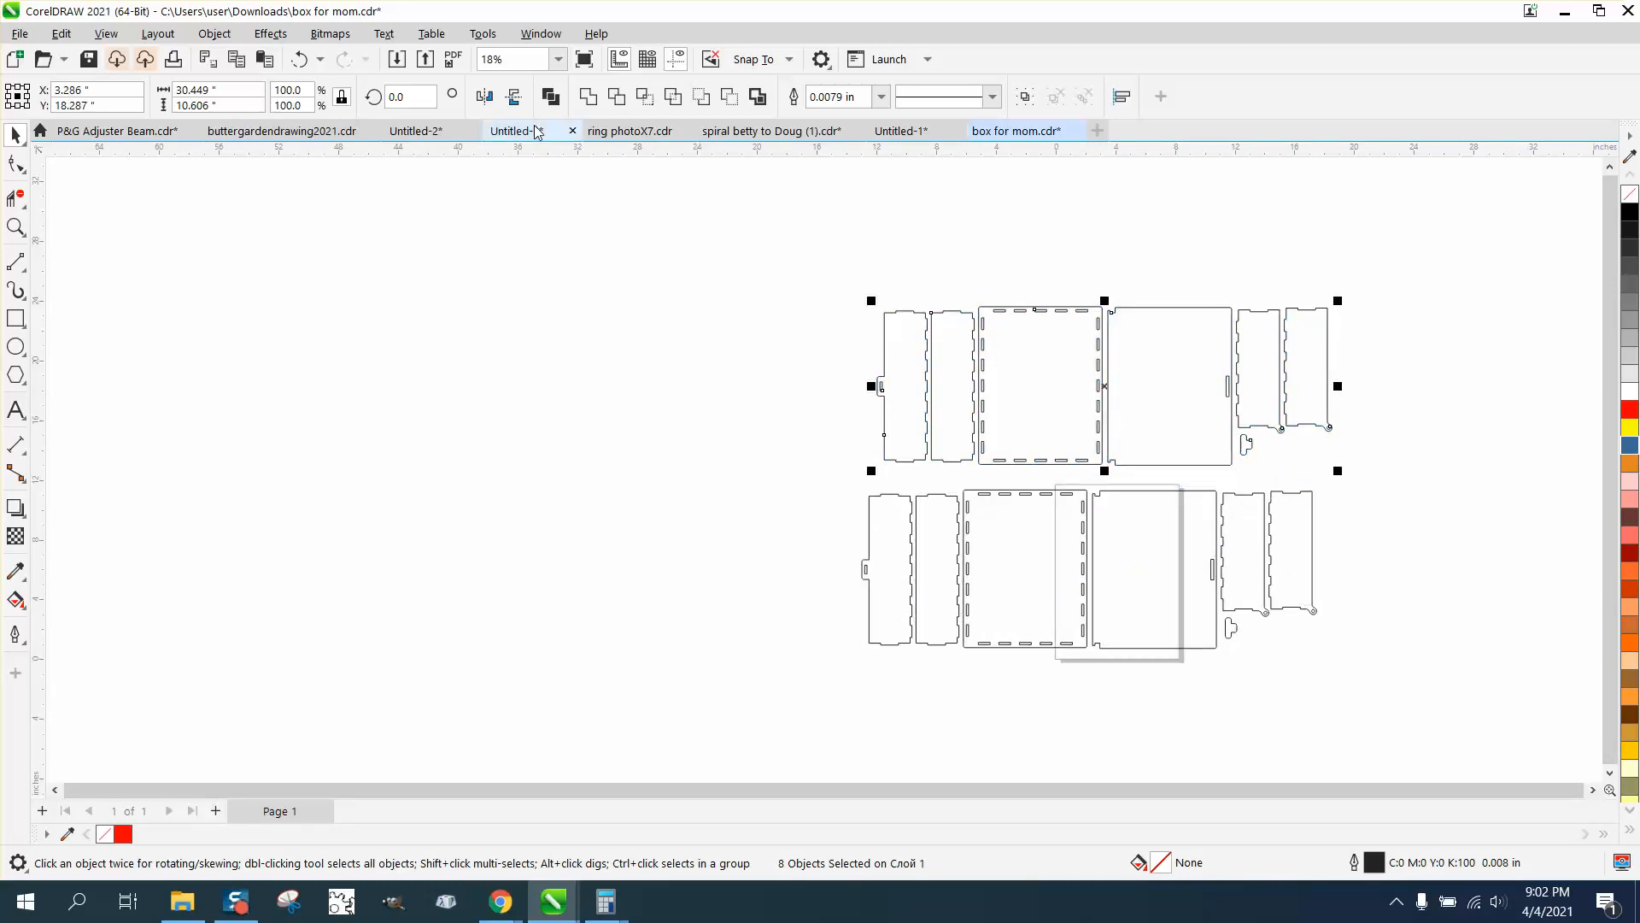
Set both the horizontal and vertical duplicate distances to 0 in
left_click(619, 198)
left_click(811, 90)
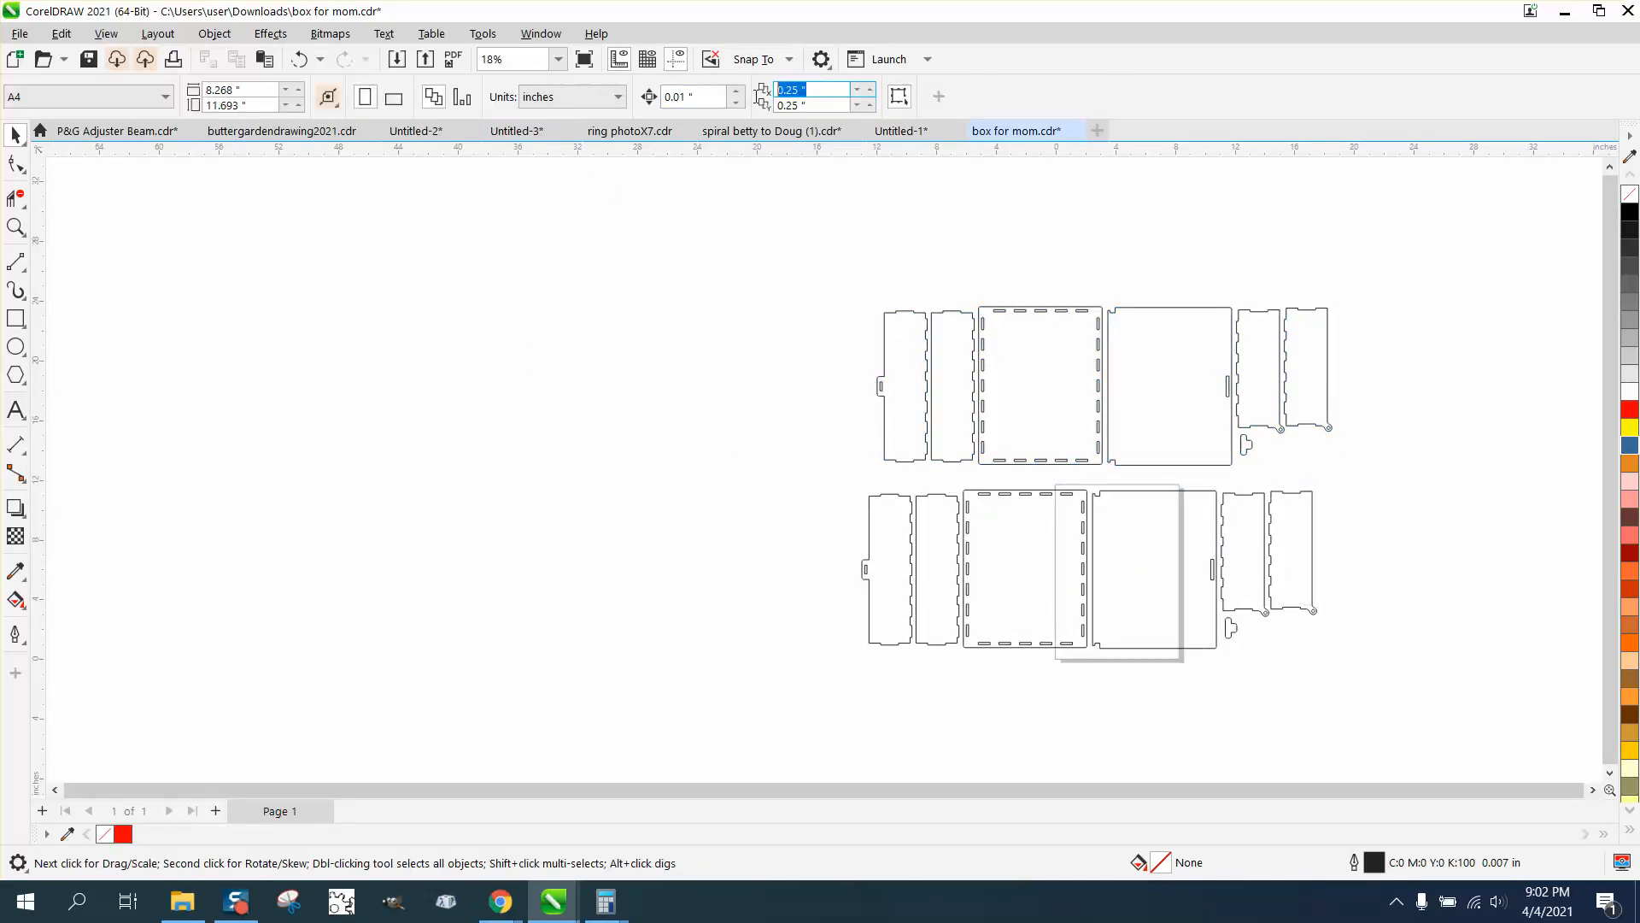
type("0.")
type("0")
key("Return")
Draw a rectangle about 2.588 by 1.063 in around the first two upper slots of the copied base panel, crossing its edge
key("z")
left_click_drag(864, 297, 1214, 408)
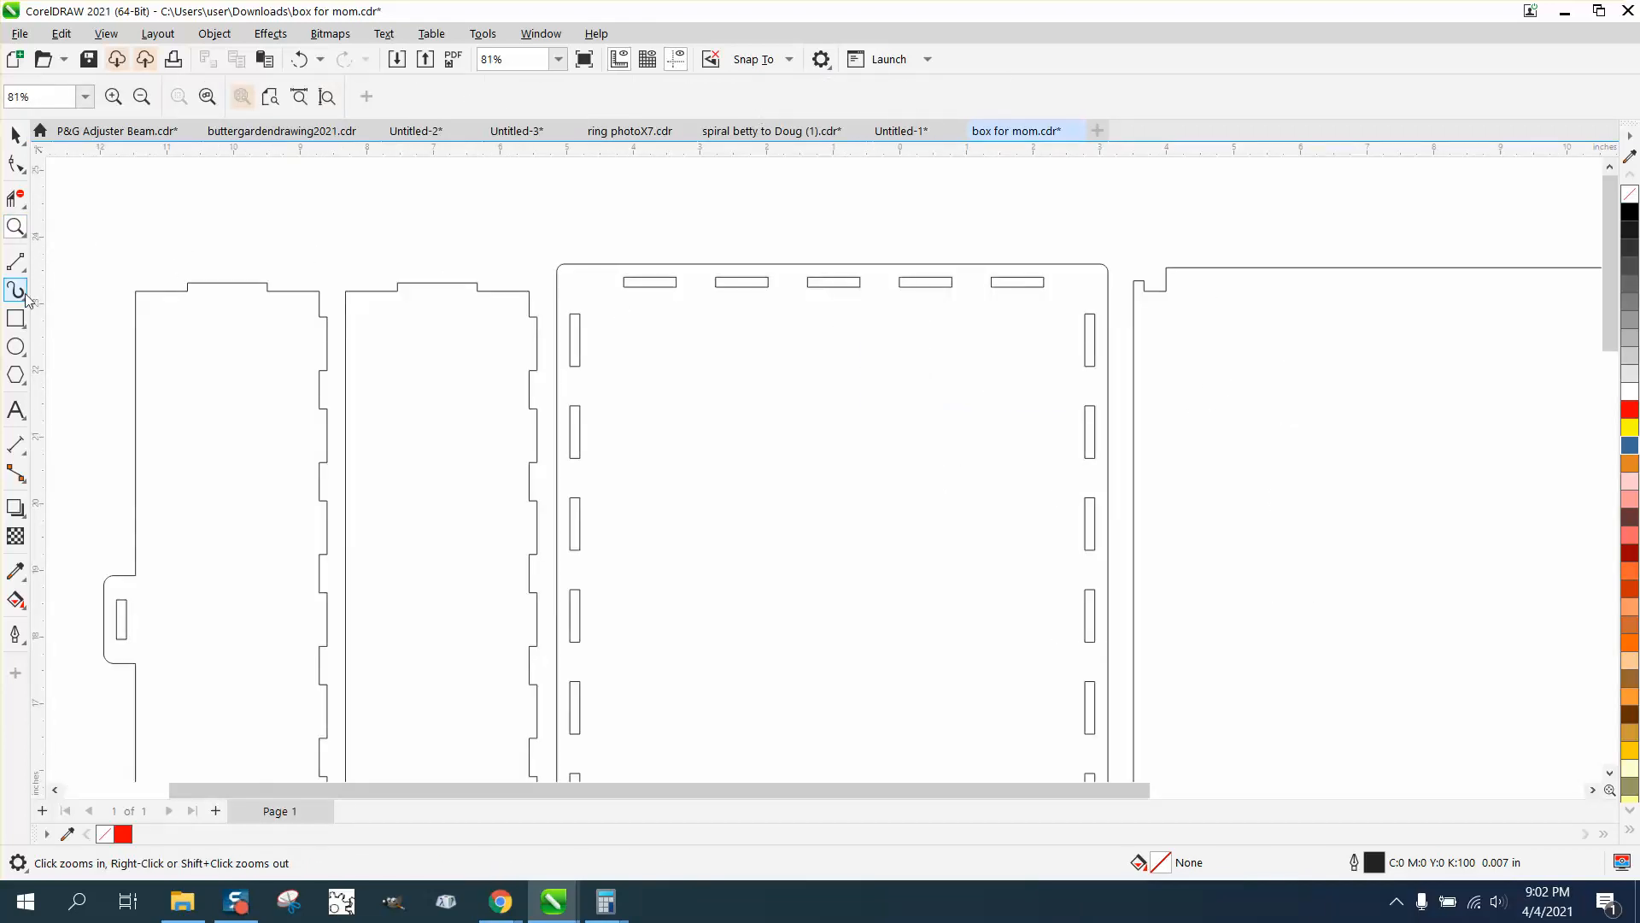
left_click(15, 134)
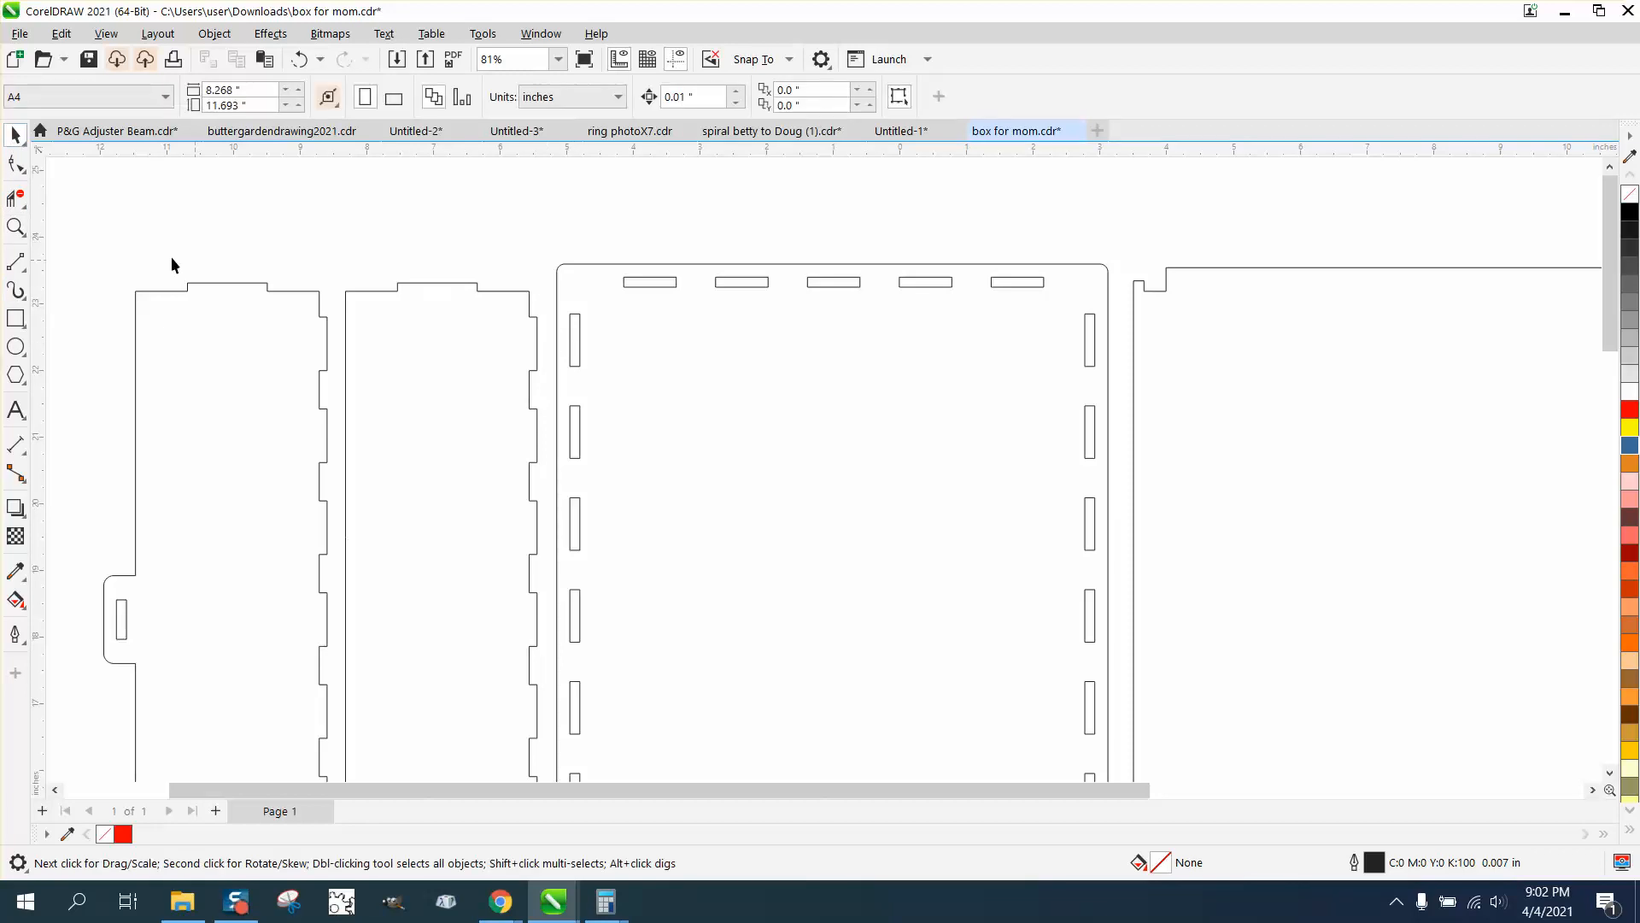
left_click(15, 318)
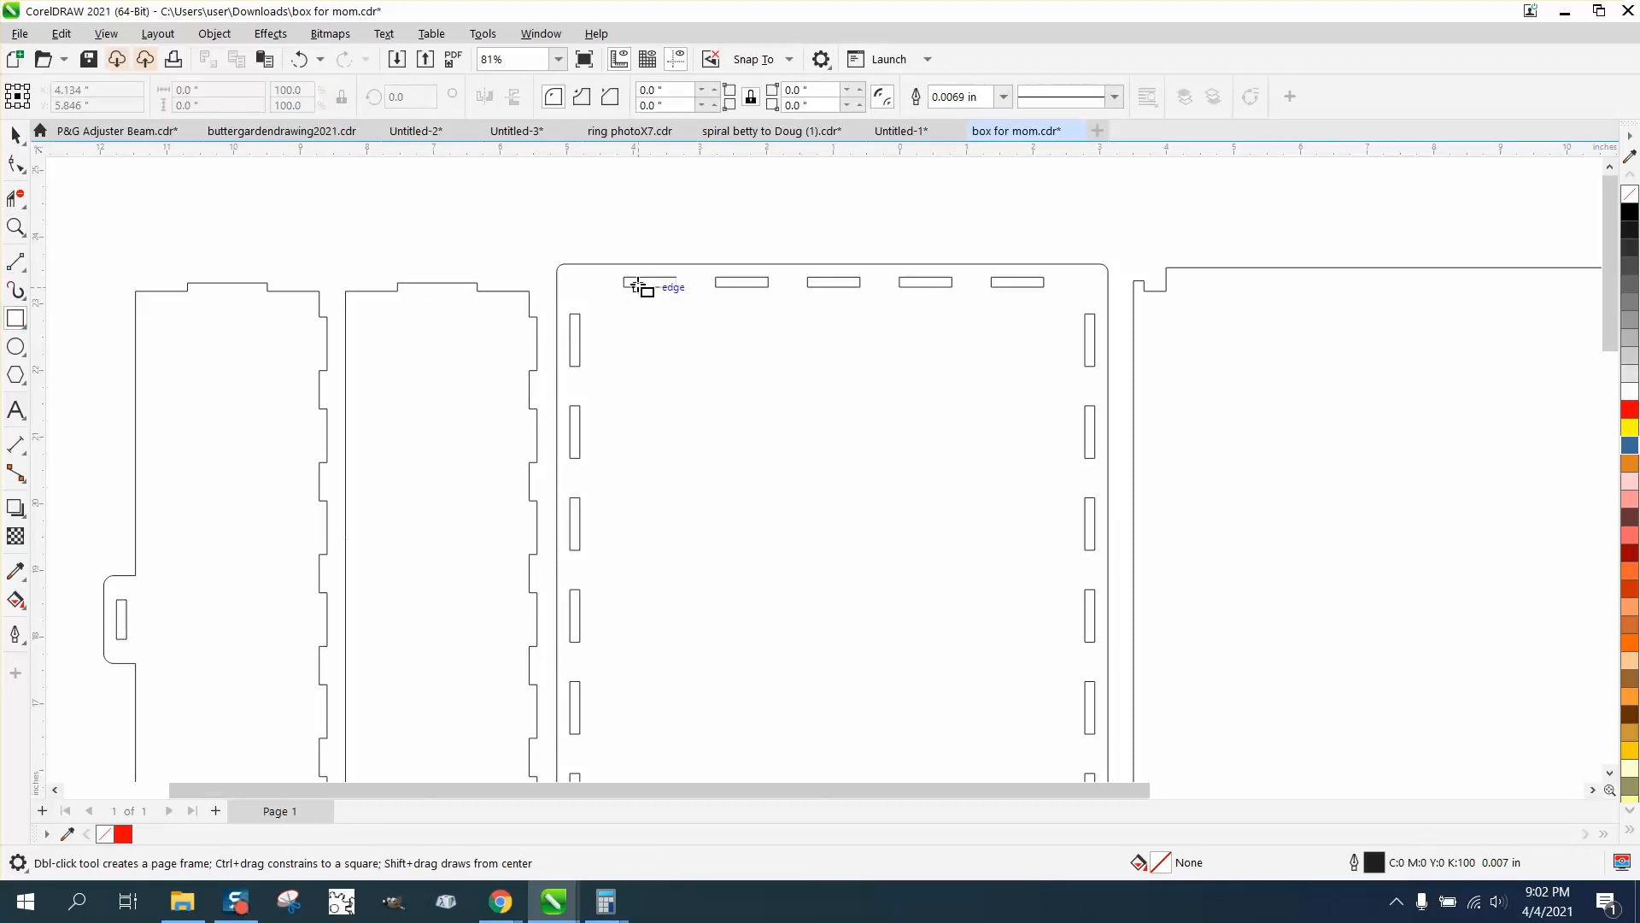
left_click_drag(604, 248, 777, 320)
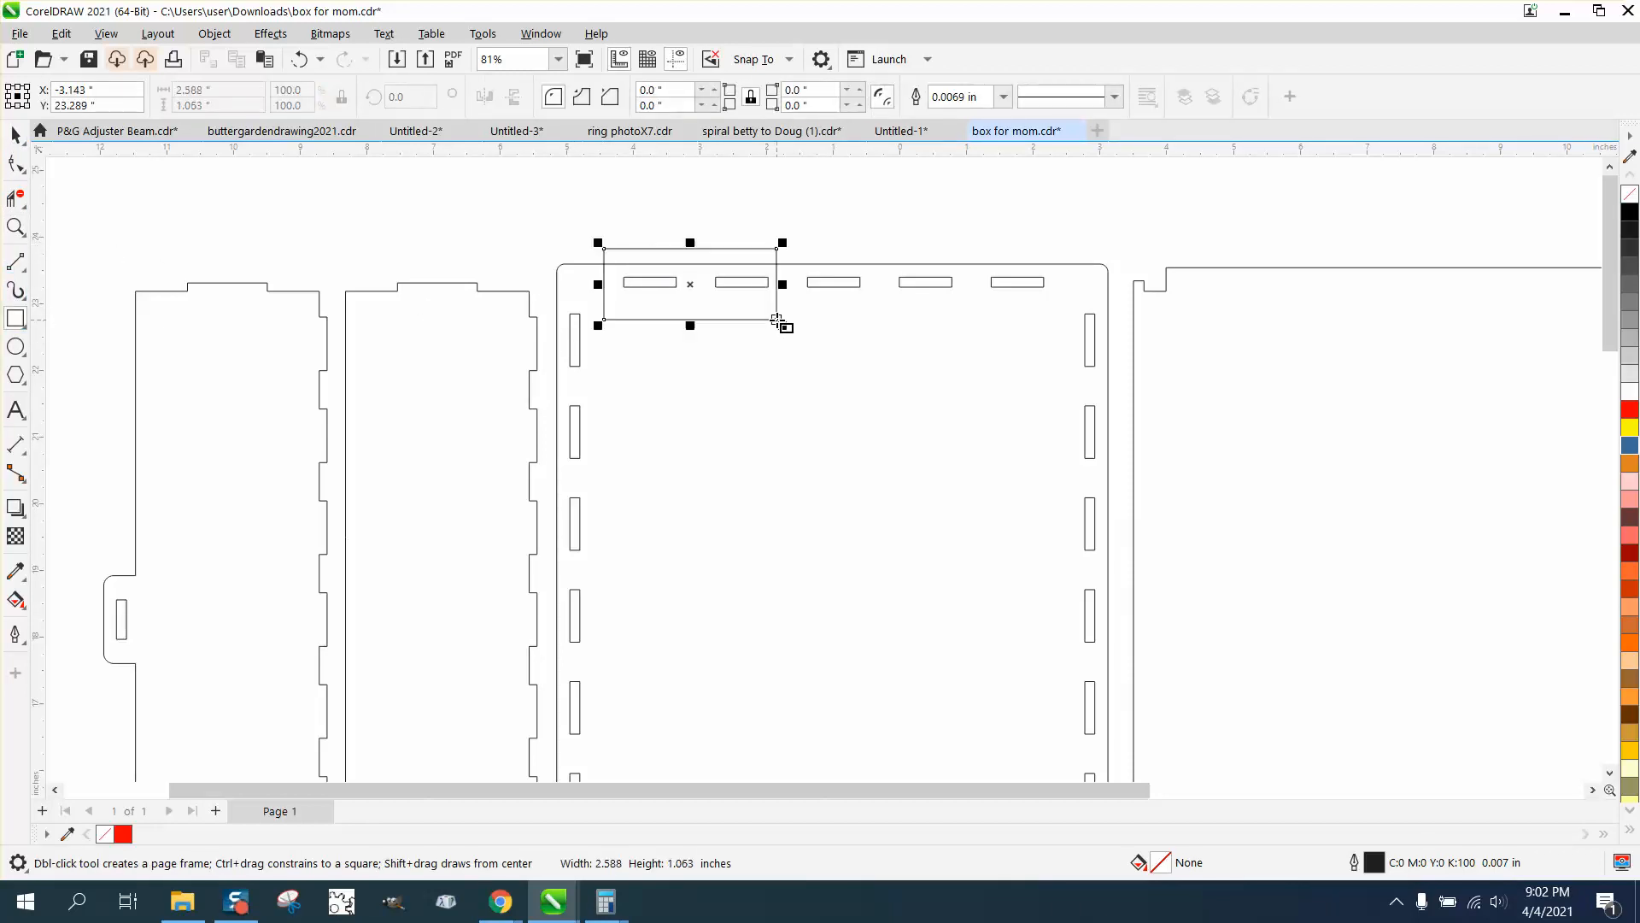
Use Smart Fill to create a black shape from the area where the rectangle overlaps the base panel around the slots
left_click(15, 603)
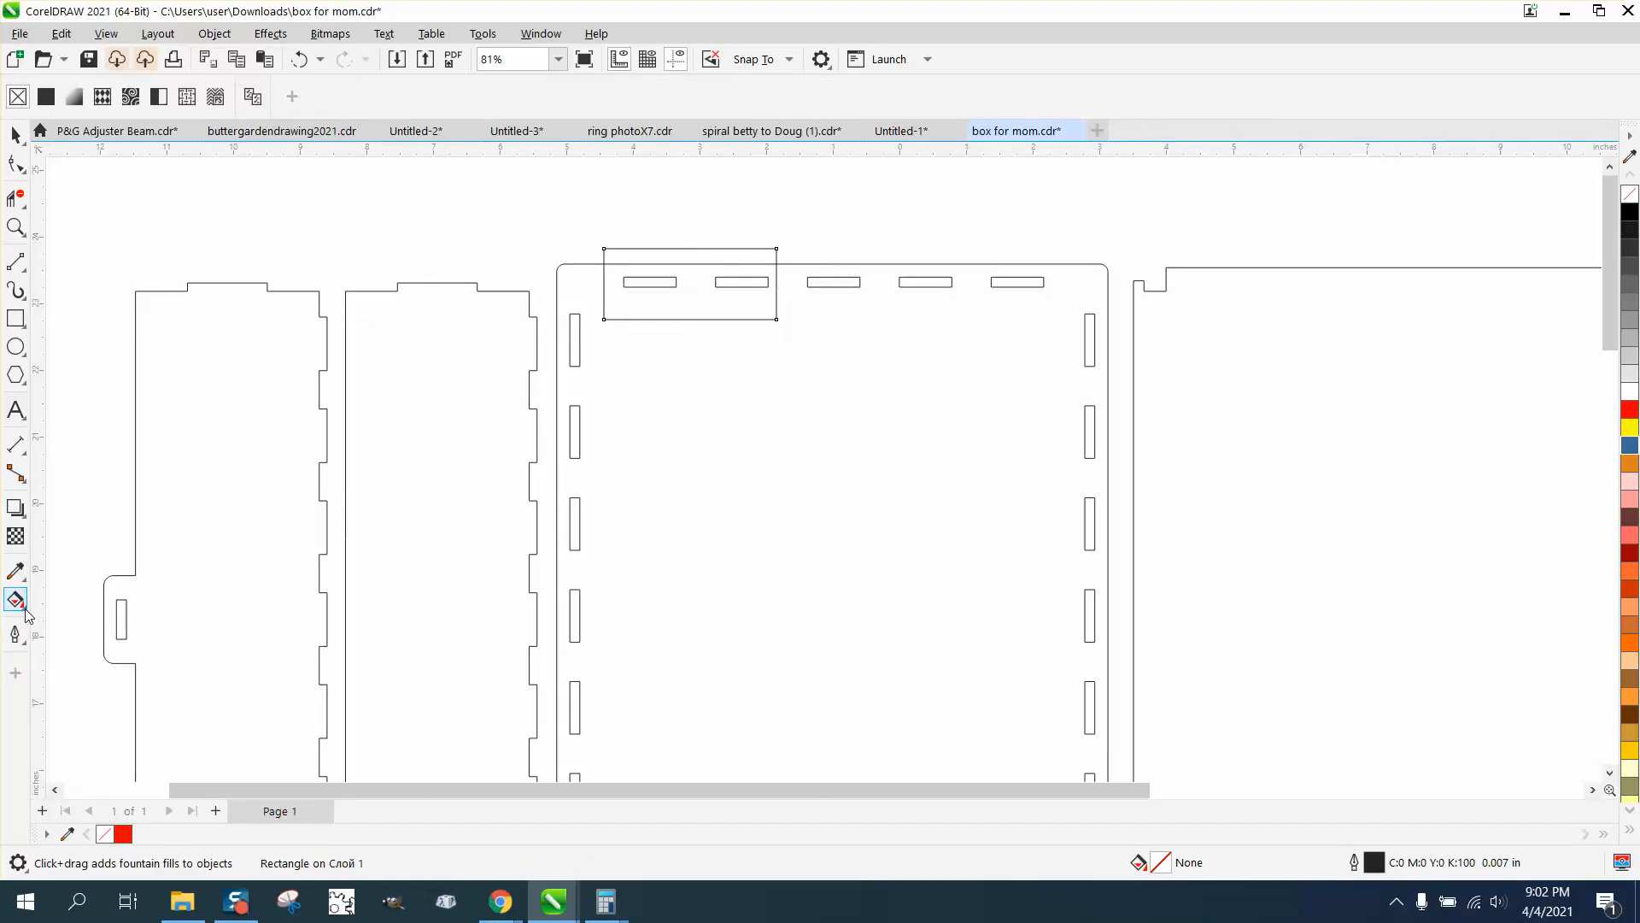
left_click(77, 625)
left_click(734, 310)
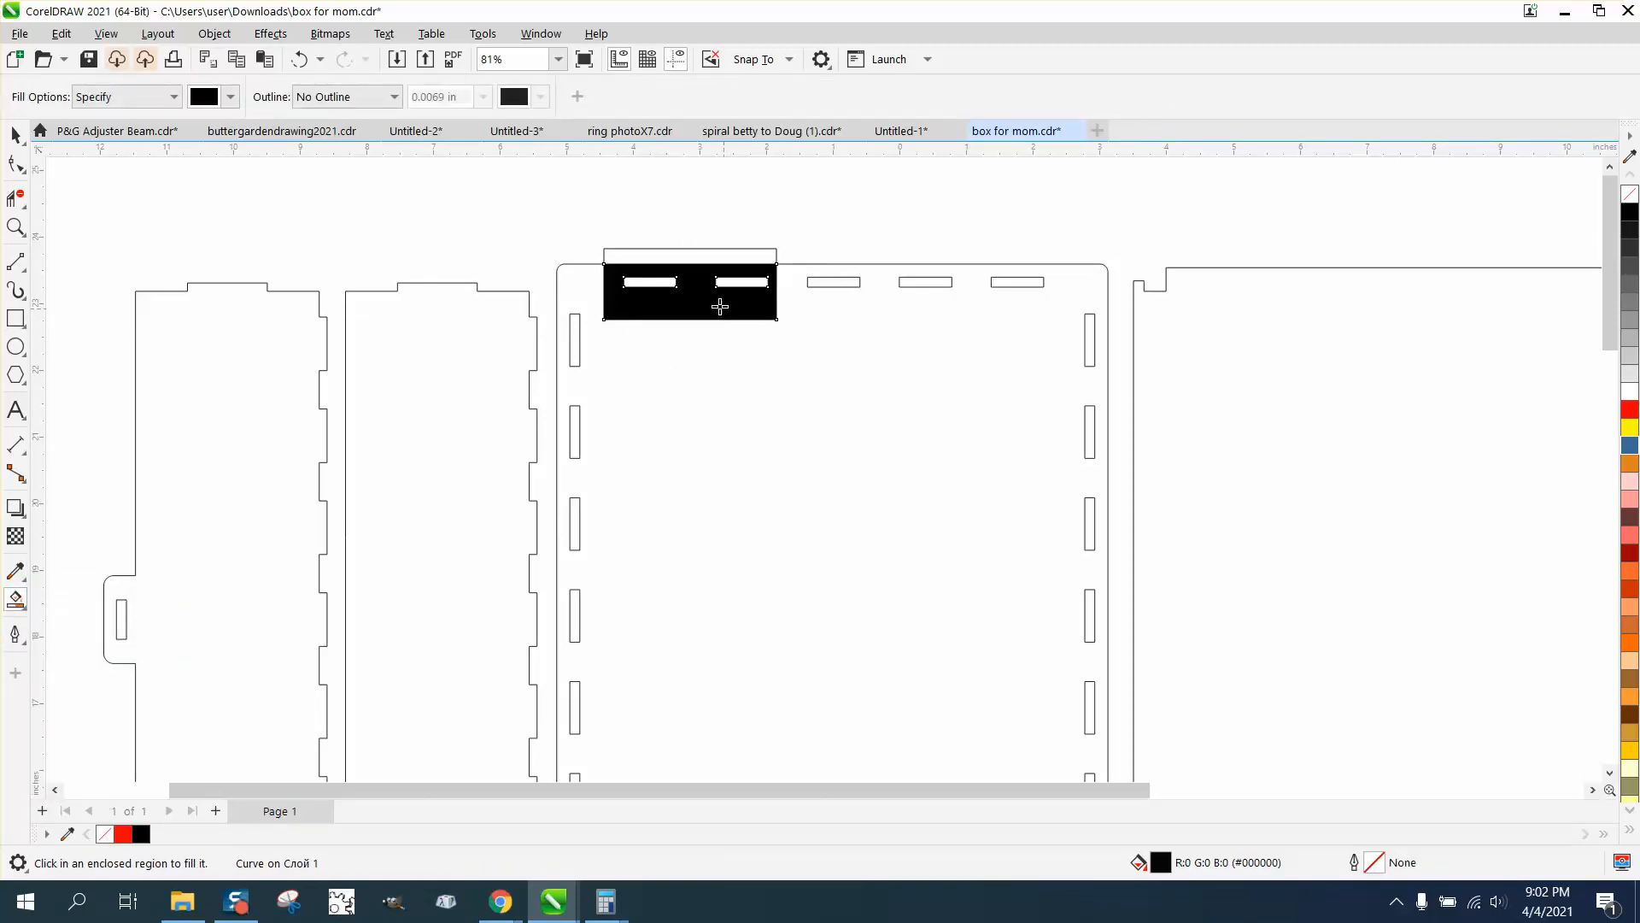
Move the smart-filled shape clear of the base panel's upper edge and remove its fill
left_click(15, 135)
left_click(689, 278)
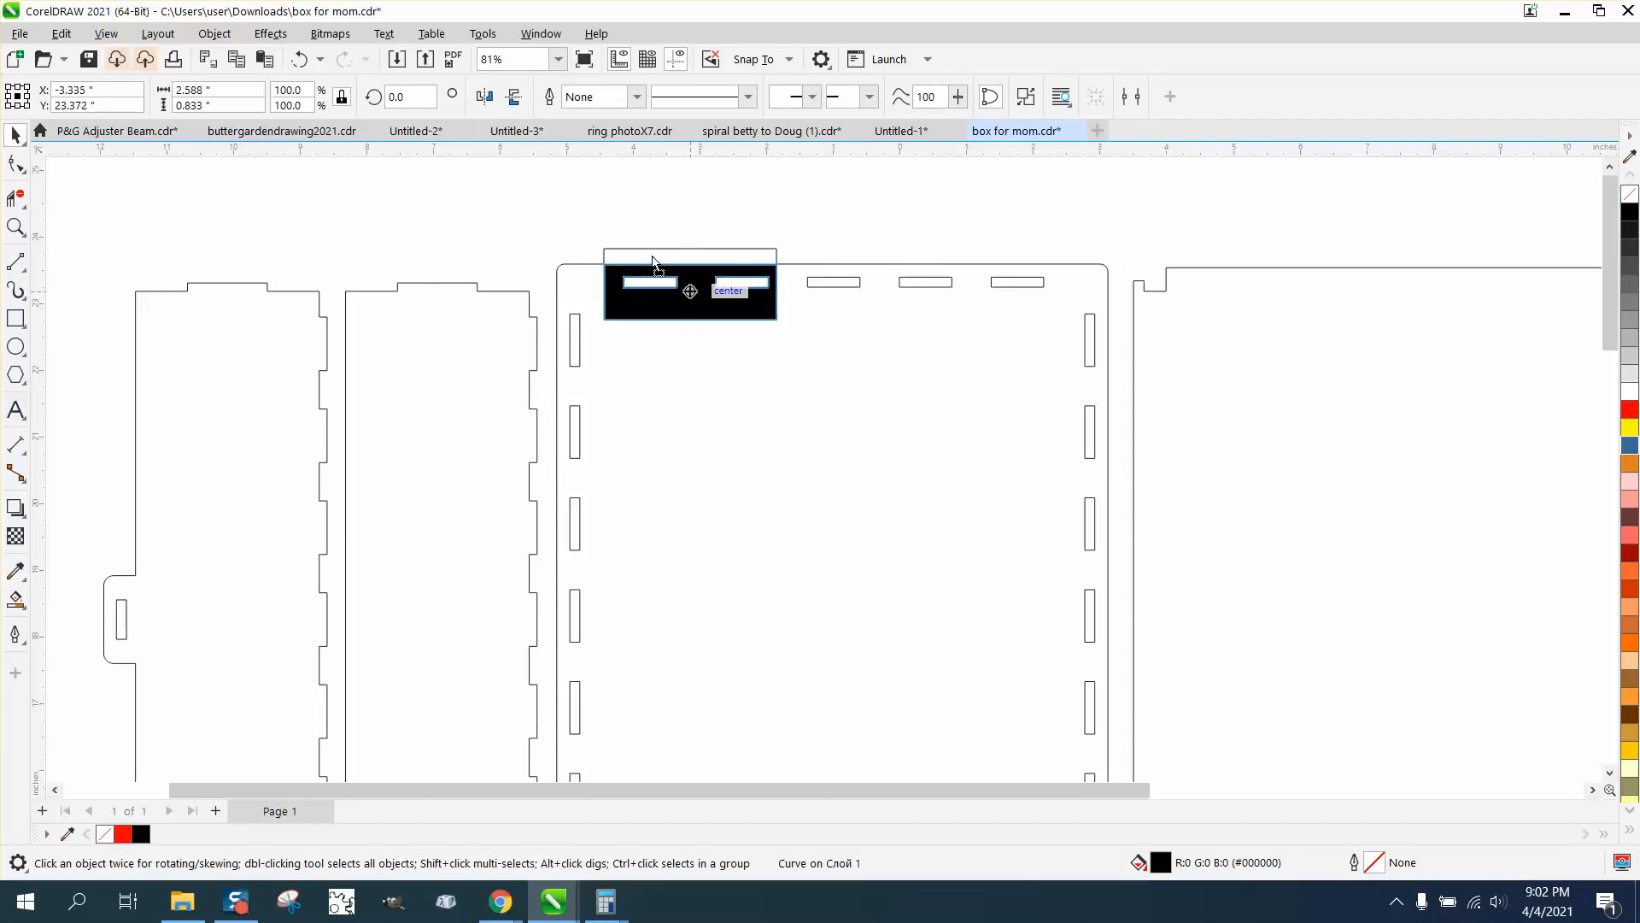
left_click_drag(701, 282, 592, 205)
left_click(1630, 194)
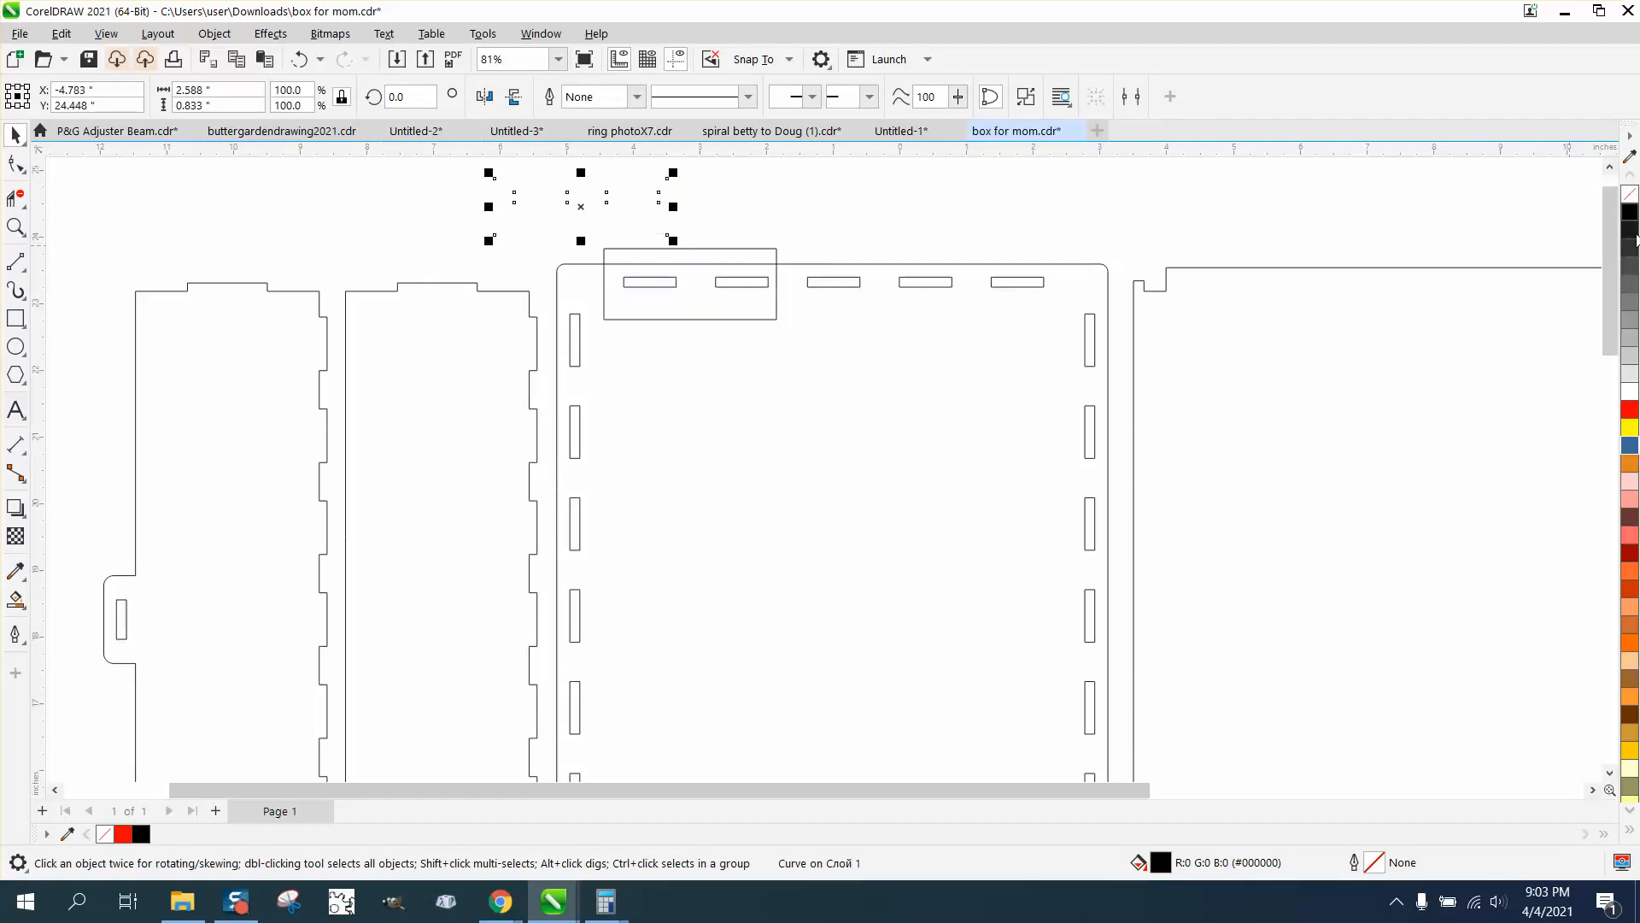
Give the unfilled slotted test piece a red outline
right_click(1630, 410)
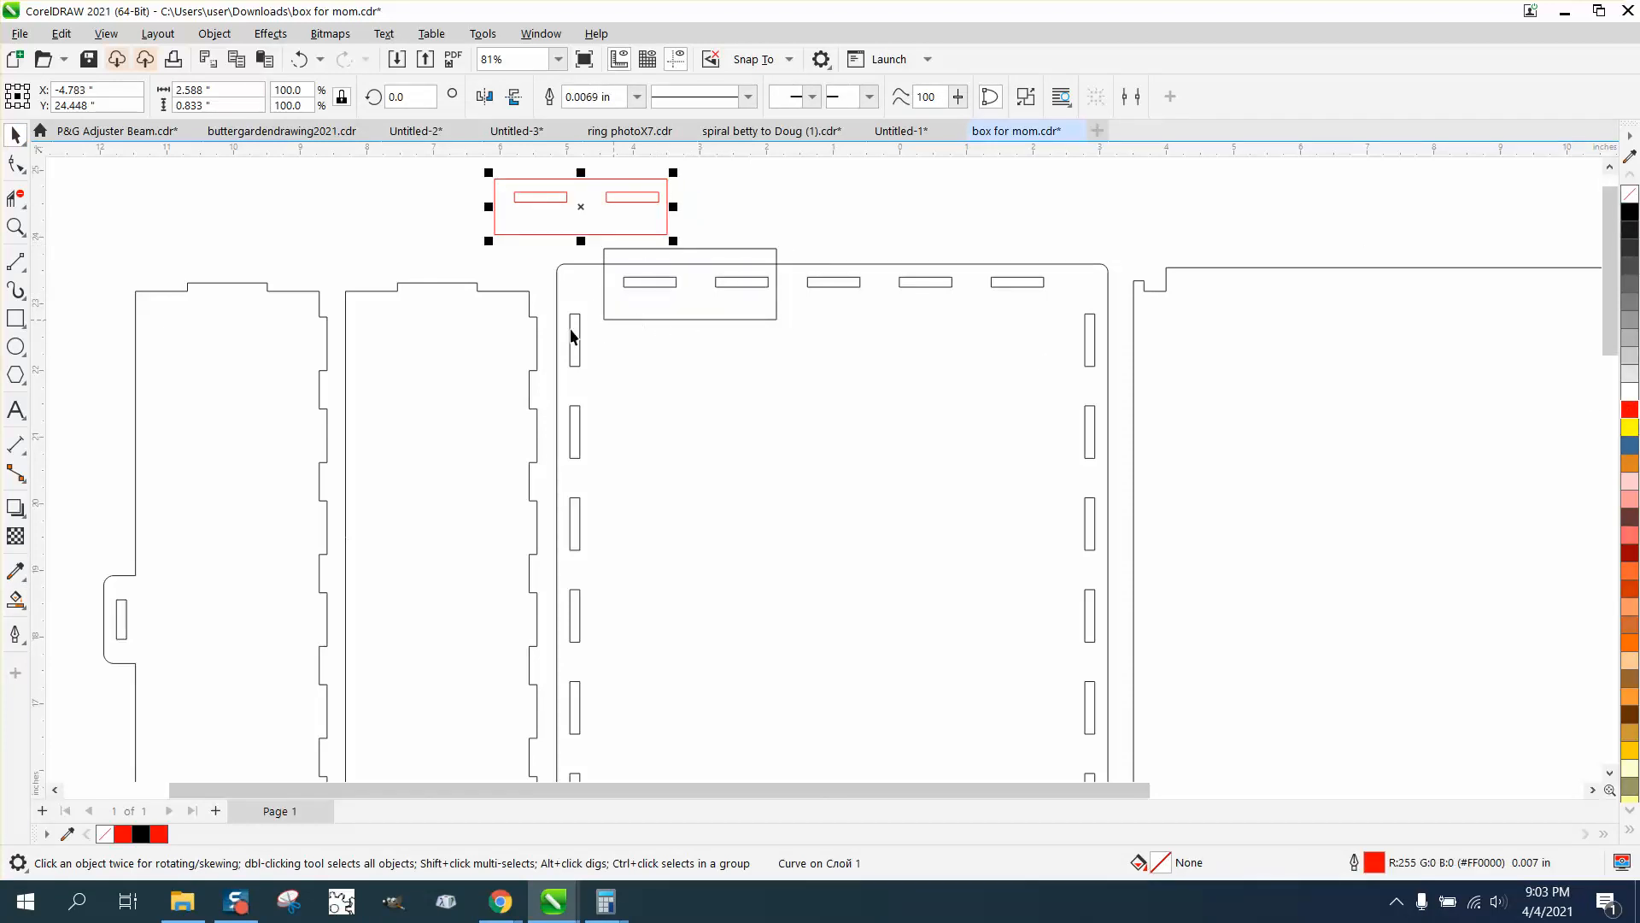
Draw a rectangle about 0.628 by 2.947 in over the second side panel's two upper tabs and Smart Fill the overlap in black
left_click(15, 318)
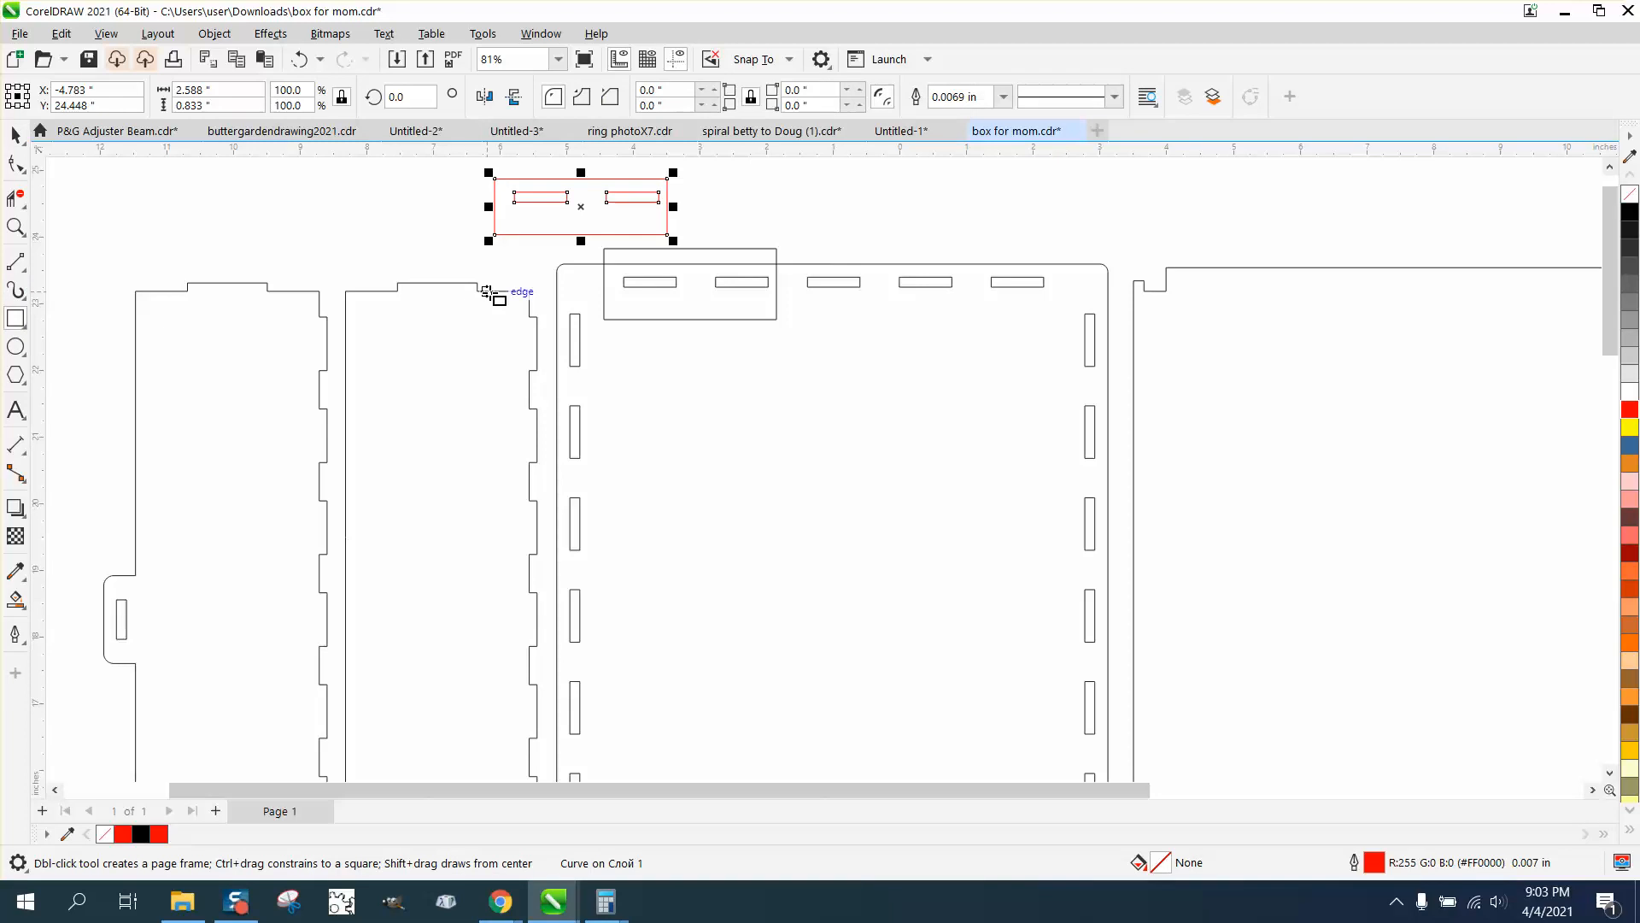
left_click_drag(502, 284, 543, 480)
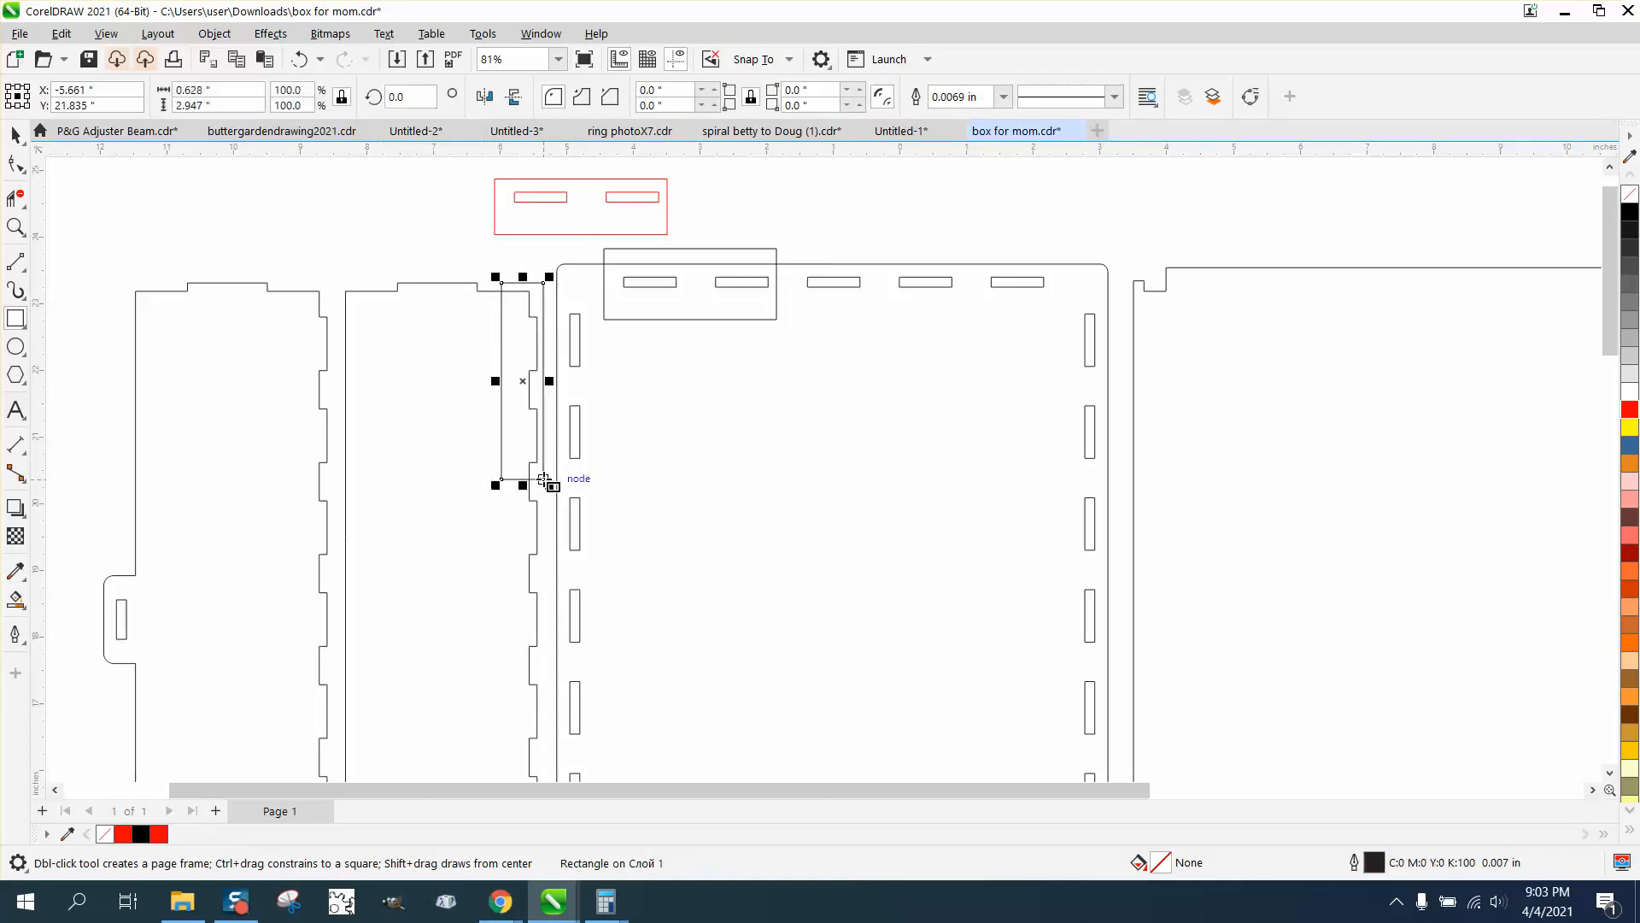
left_click(15, 600)
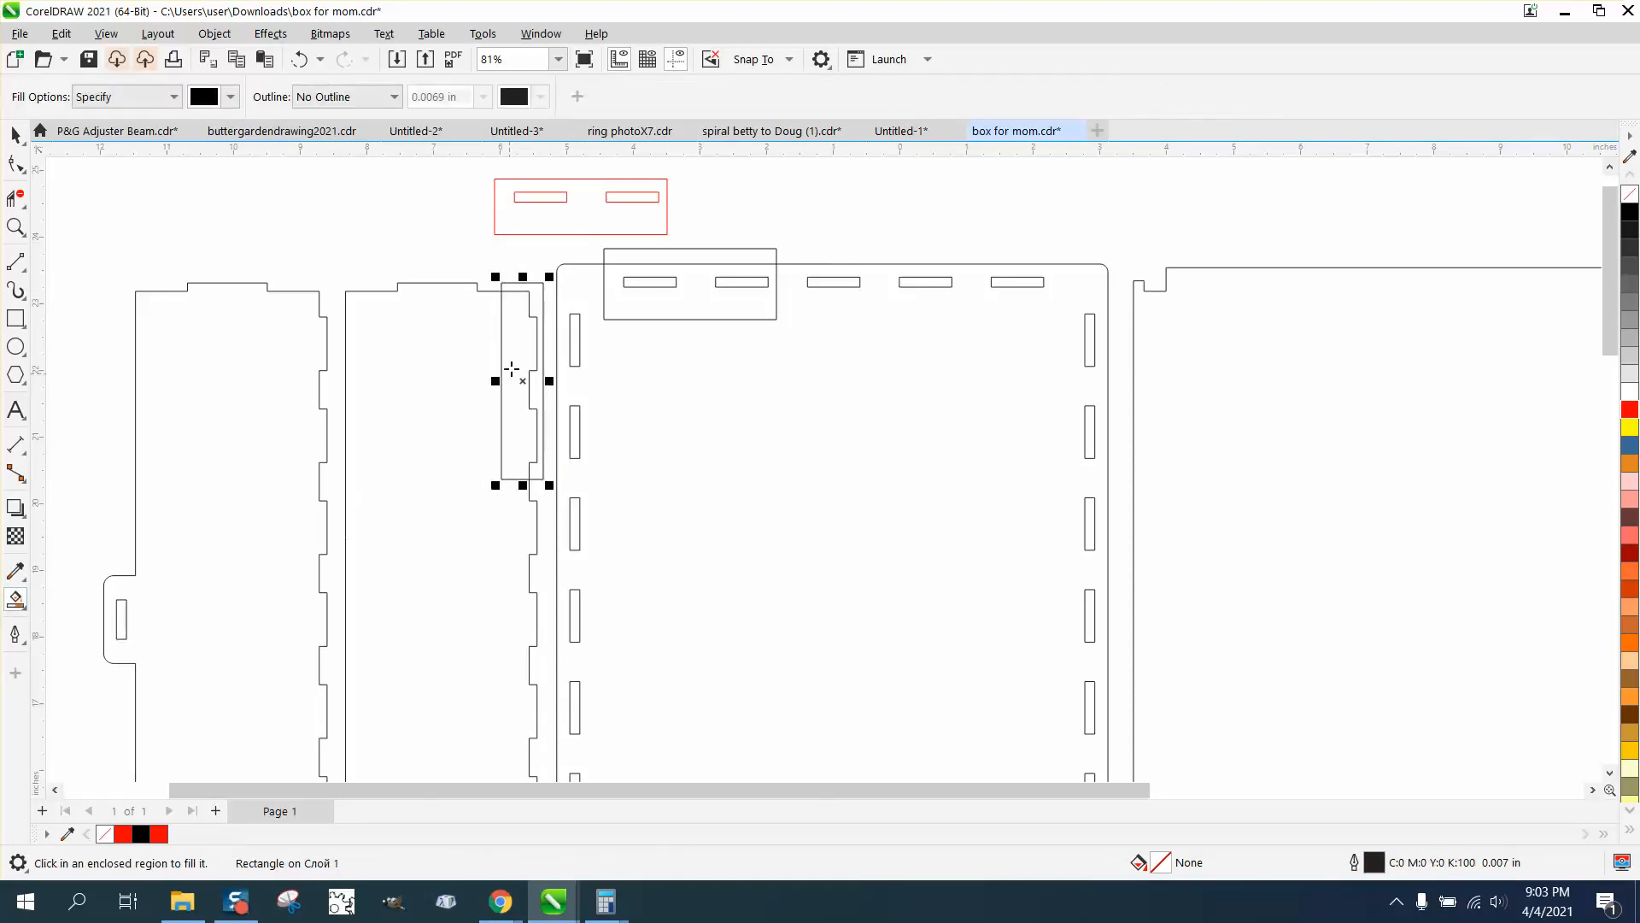
left_click(511, 369)
key("space")
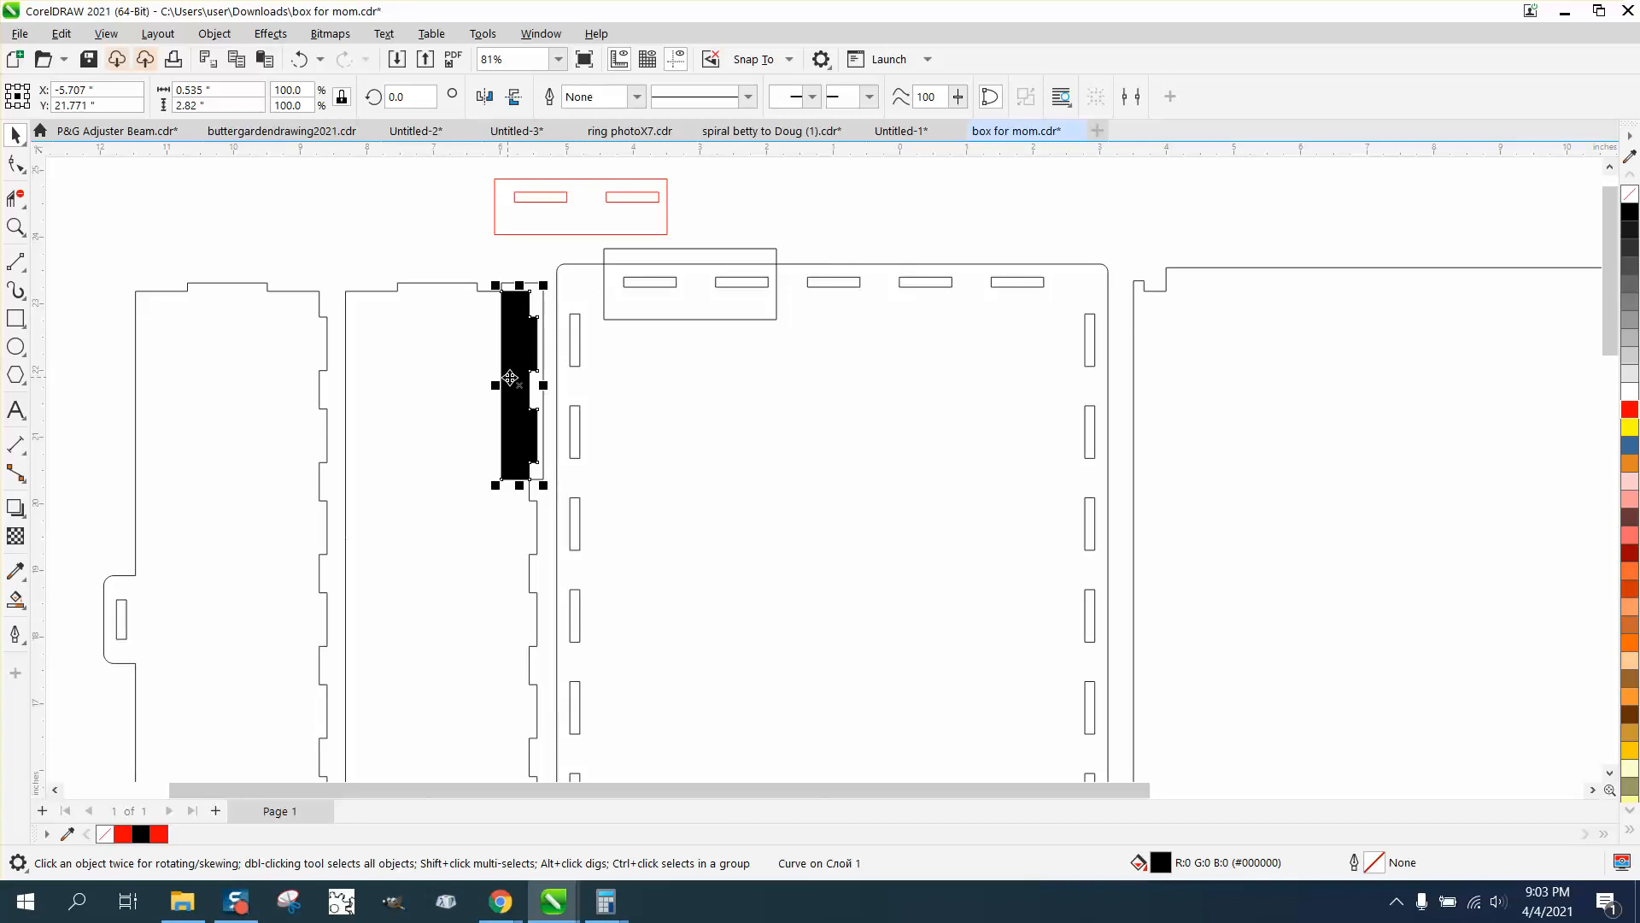
Move the smart-filled tabbed shape clear of its side panel and replace its fill with a red outline
left_click_drag(510, 377, 1279, 251)
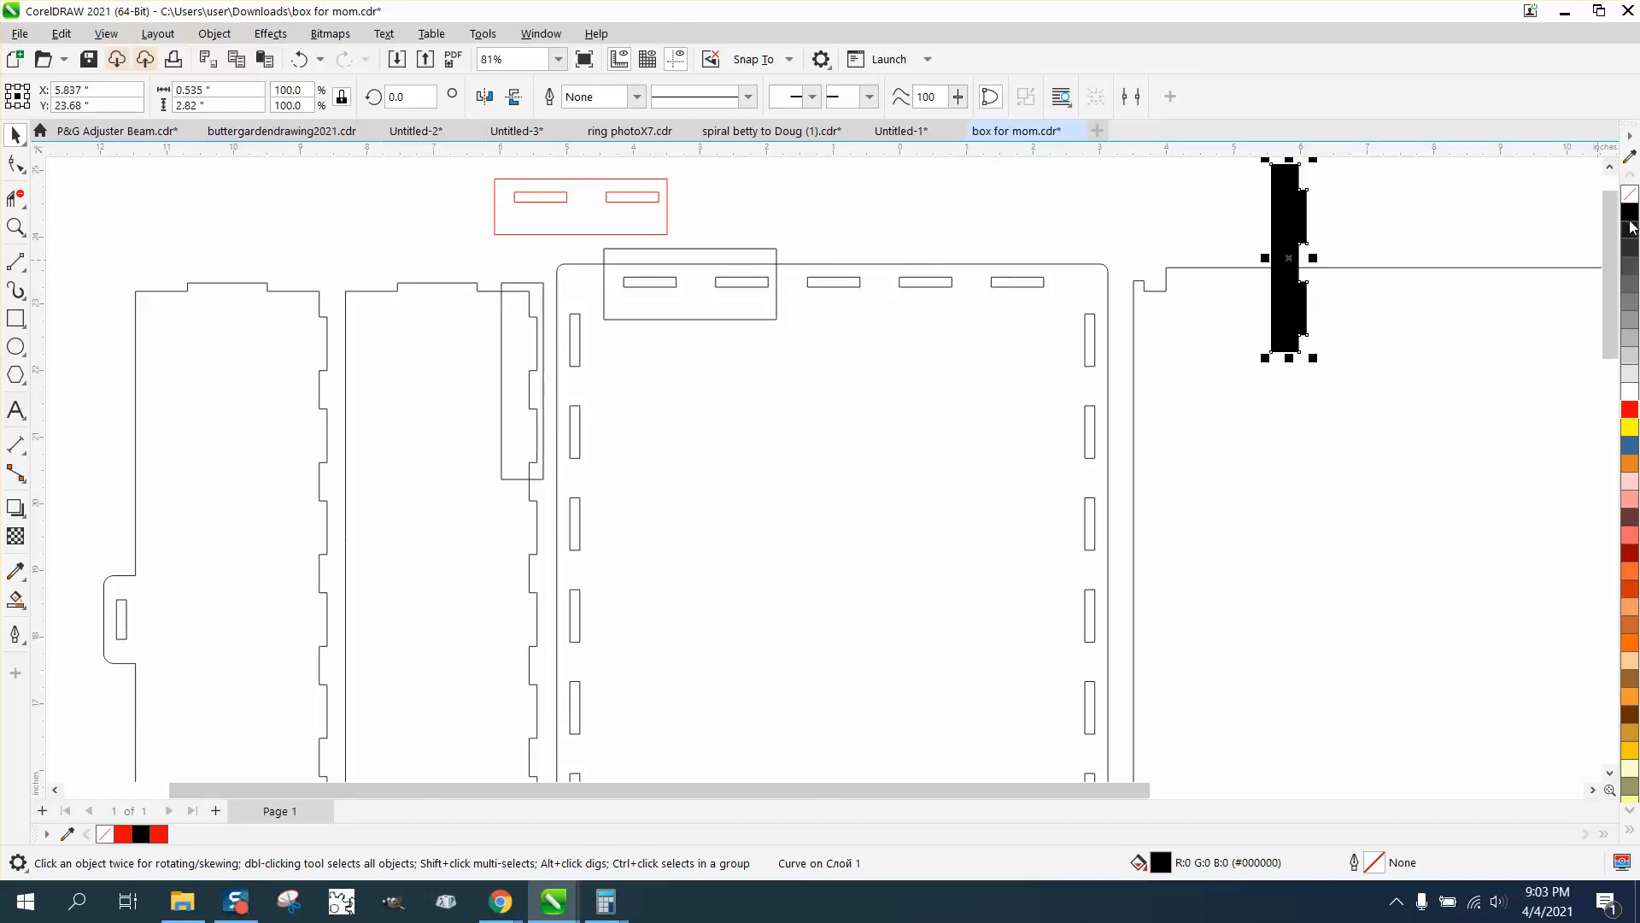
left_click(1630, 195)
right_click(1629, 412)
Move the red tabbed and slotted test pieces next to each other in the empty area left of the box panels
scroll(1362, 417, "down", 1)
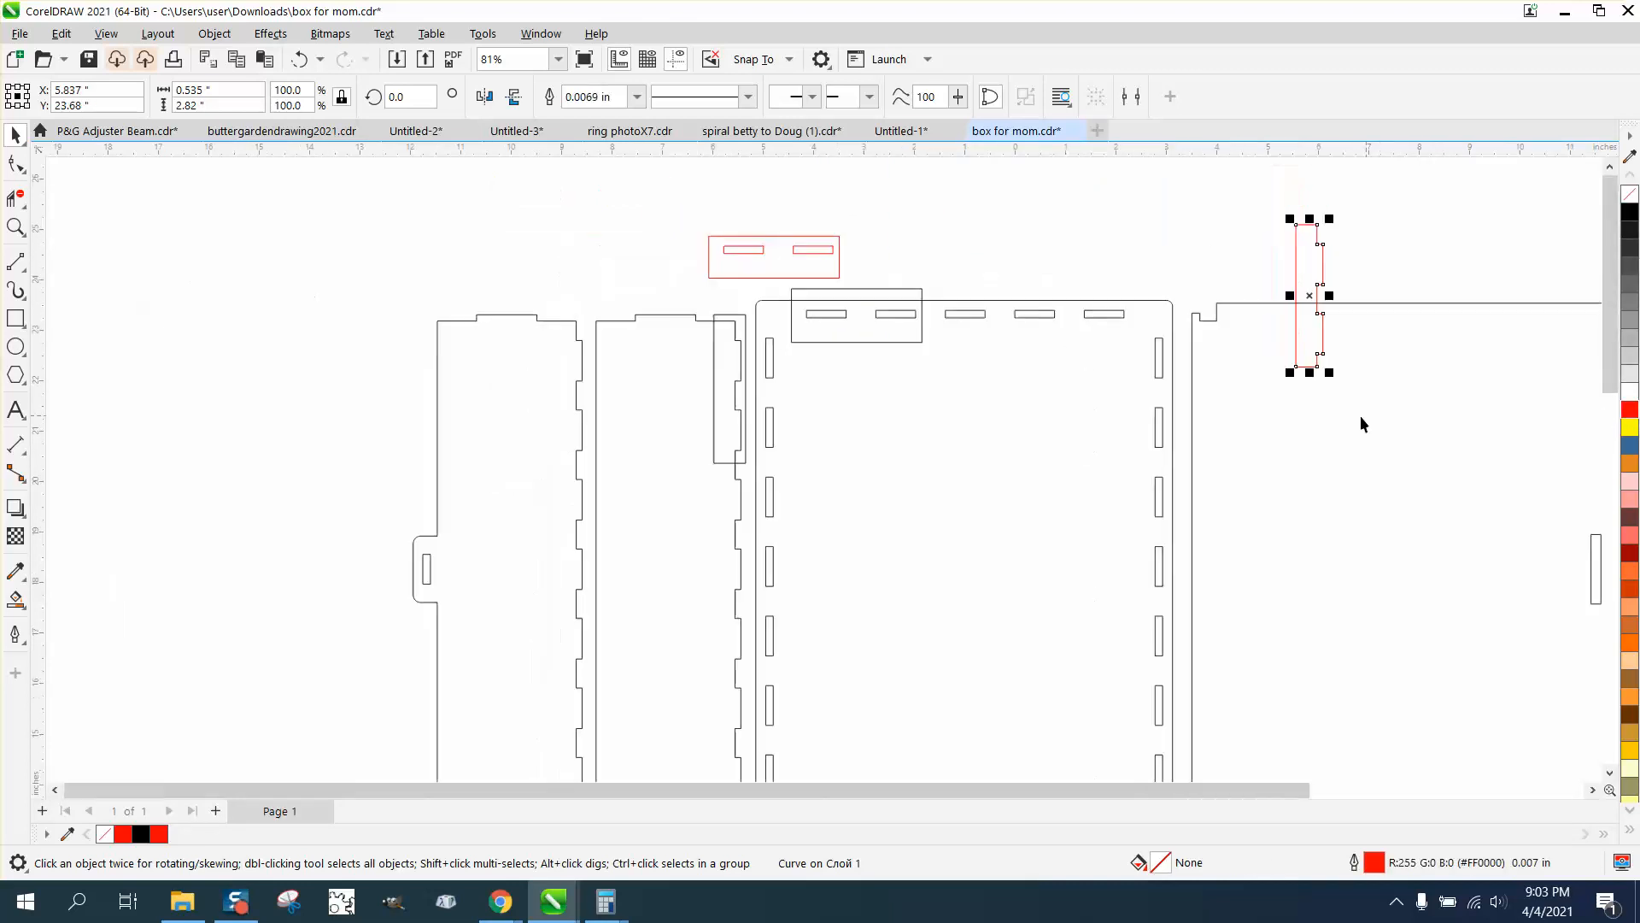
left_click_drag(1327, 318, 236, 299)
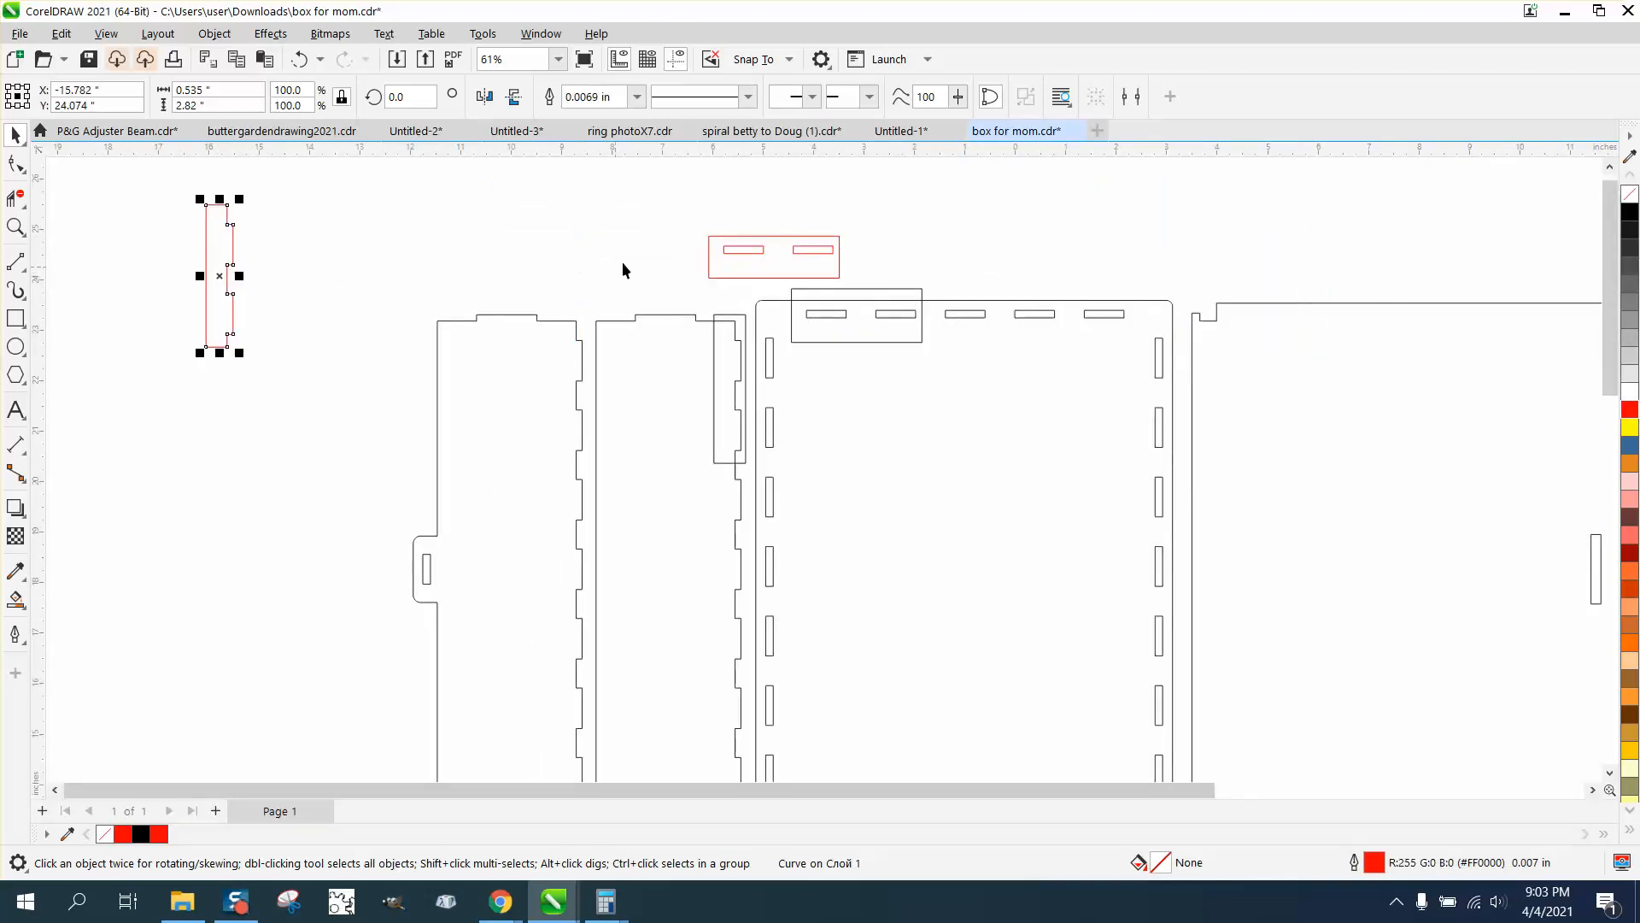
left_click_drag(777, 264, 312, 276)
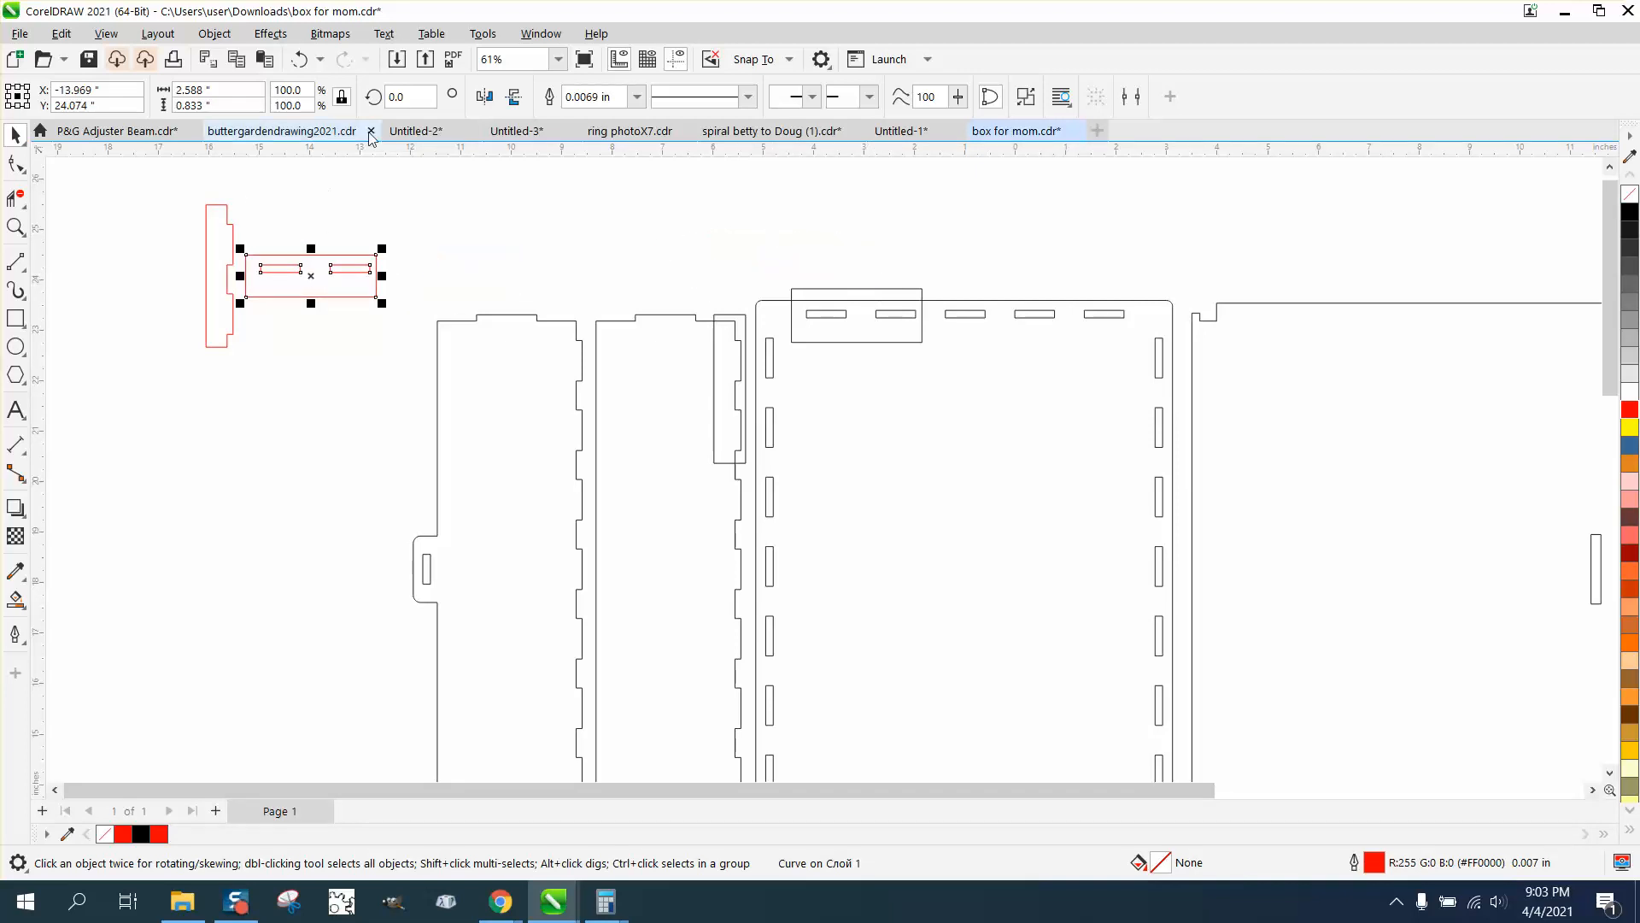
Rotate the slotted test piece 90 degrees and place it beside the tabbed piece's toothed edge
left_click(411, 96)
type("90")
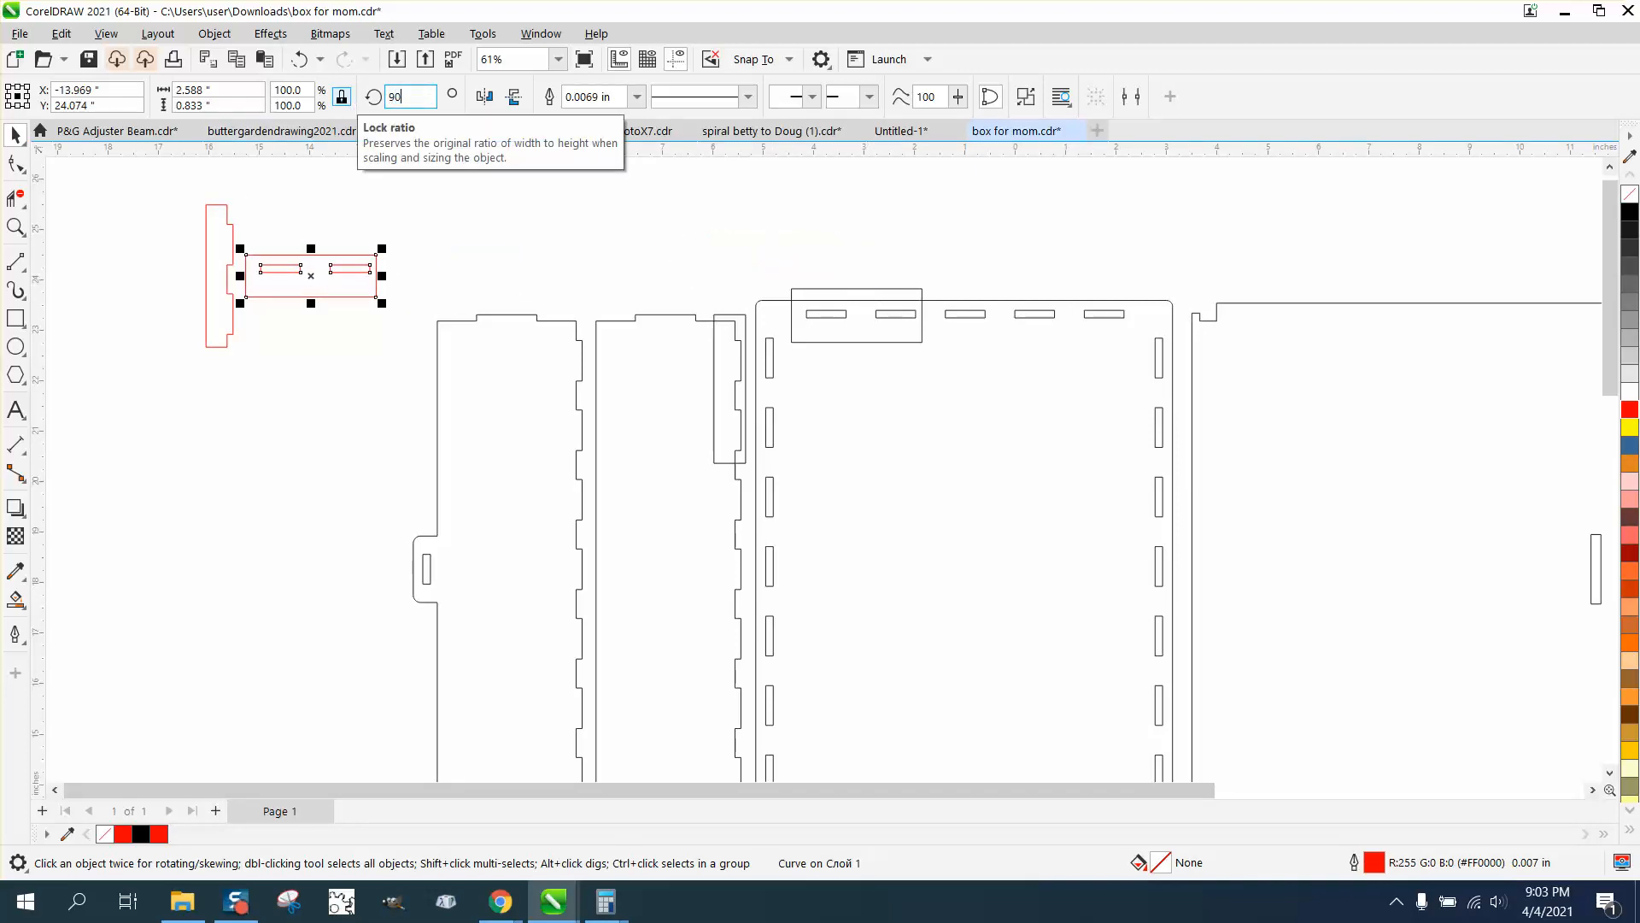
key("Return")
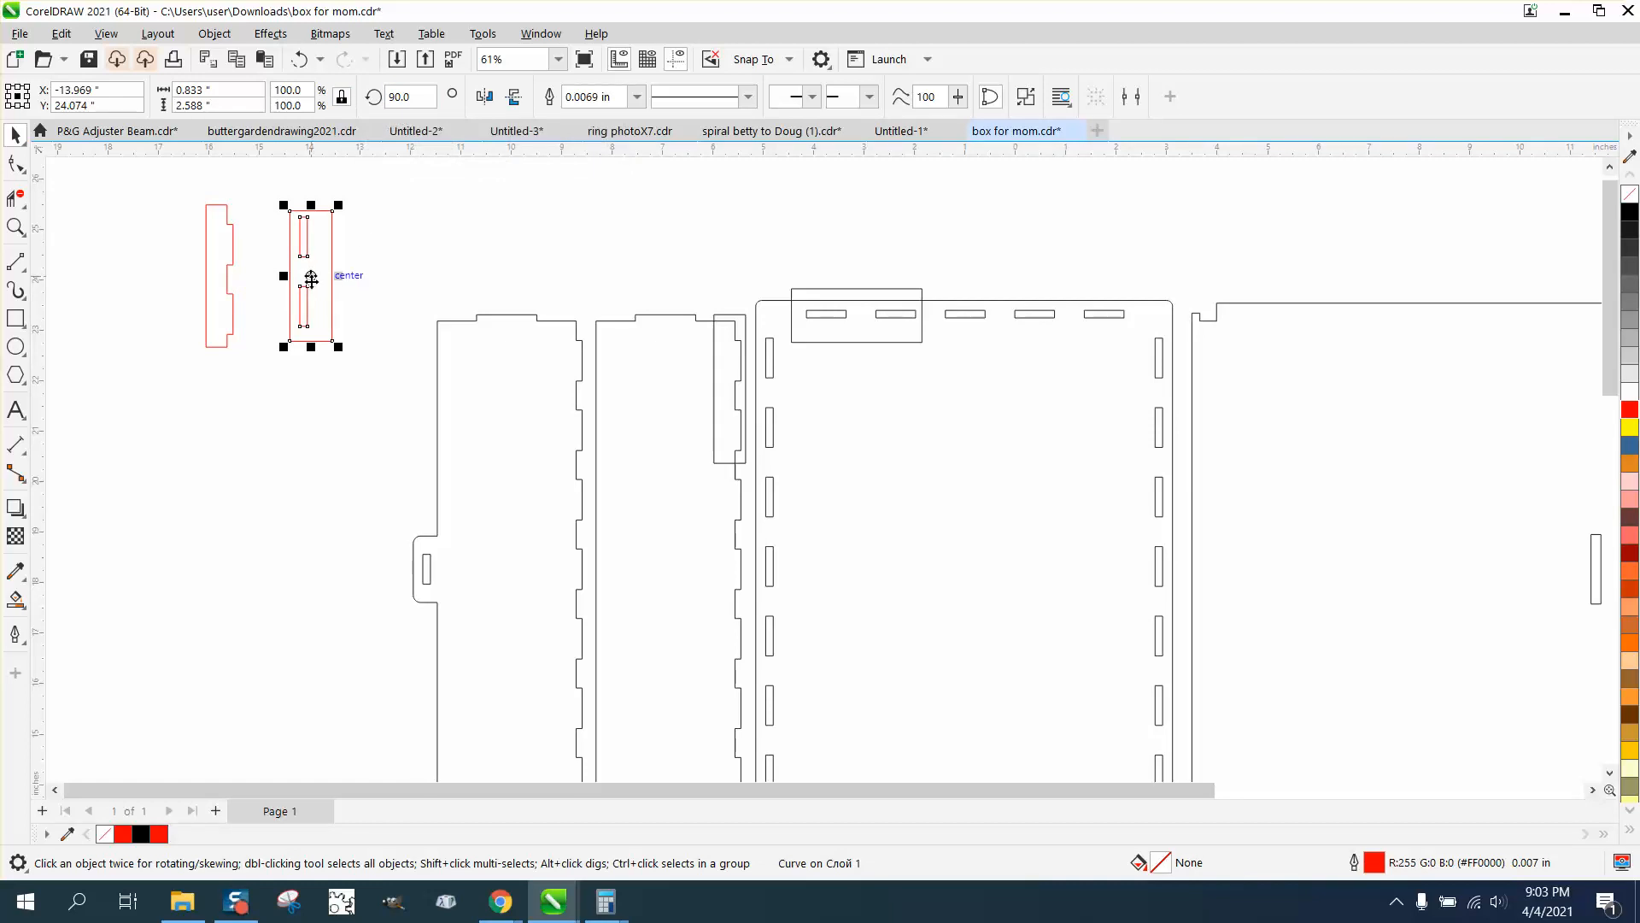
left_click_drag(313, 283, 261, 287)
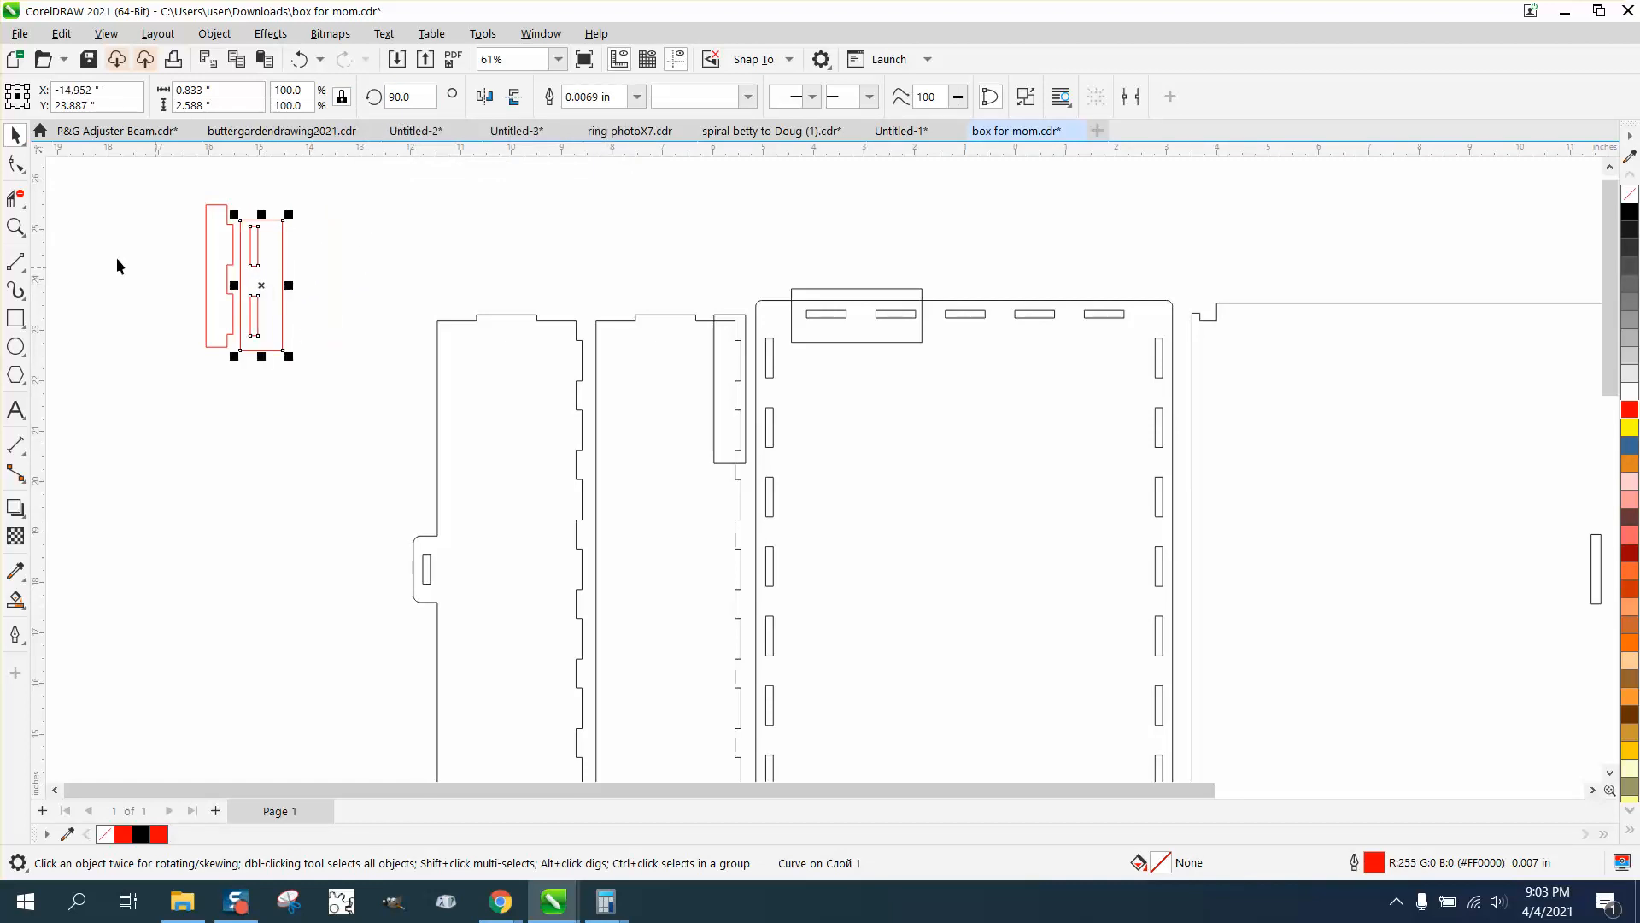
Snap the tabbed piece's upper tab corner to the slotted piece's upper slot corner and compare the tab and slot lengths
left_click(22, 232)
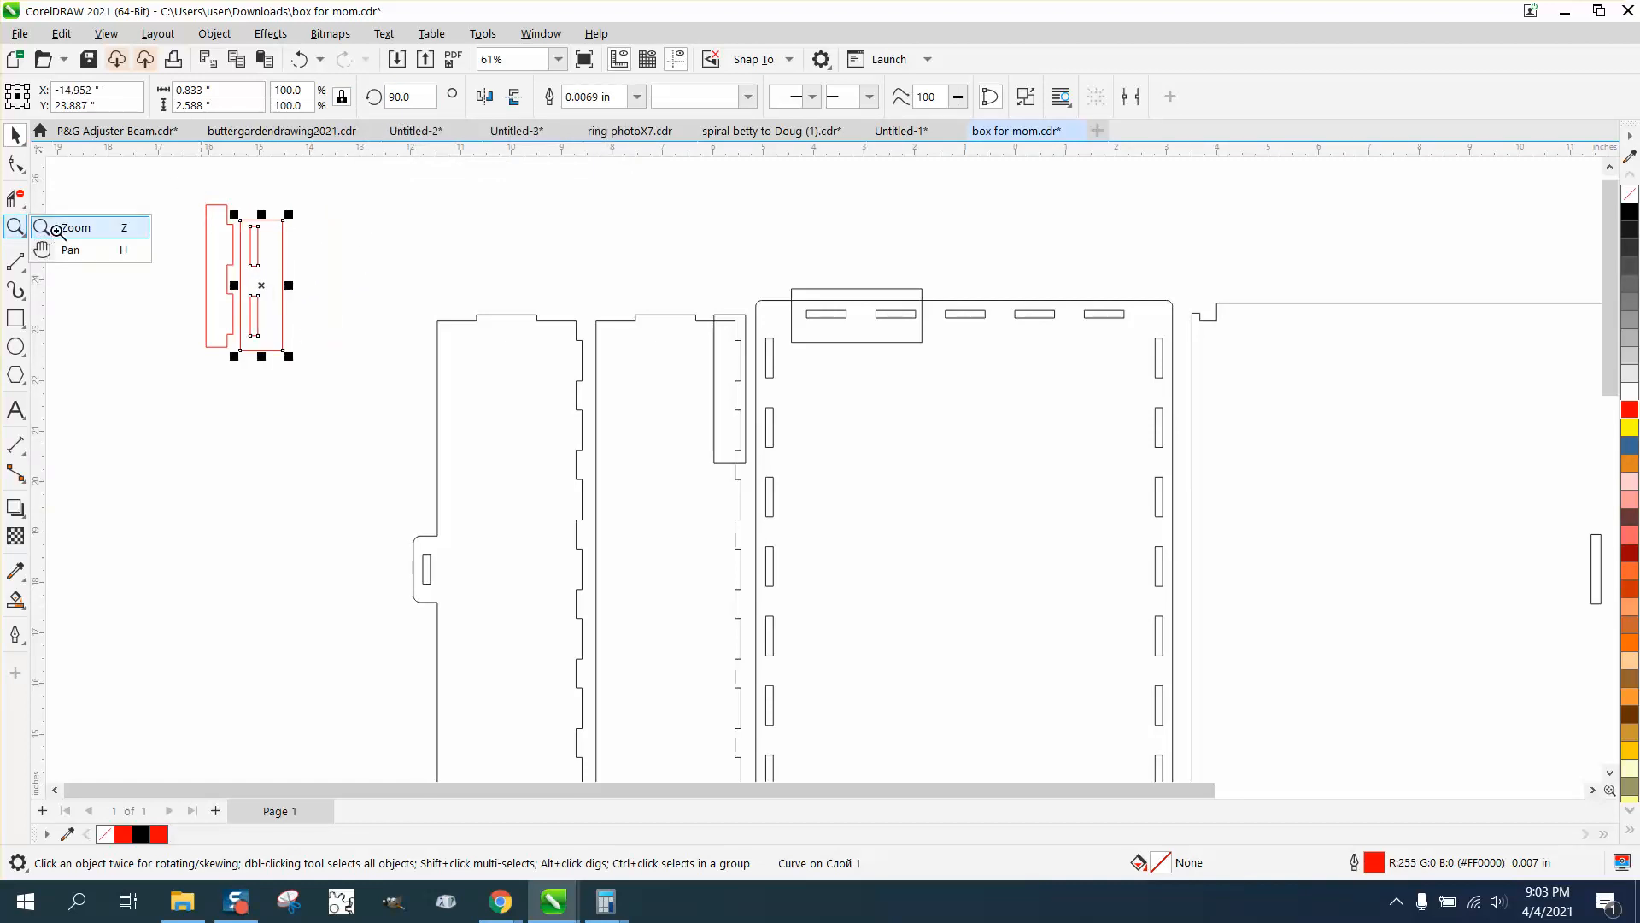
left_click(56, 229)
left_click_drag(150, 186, 379, 404)
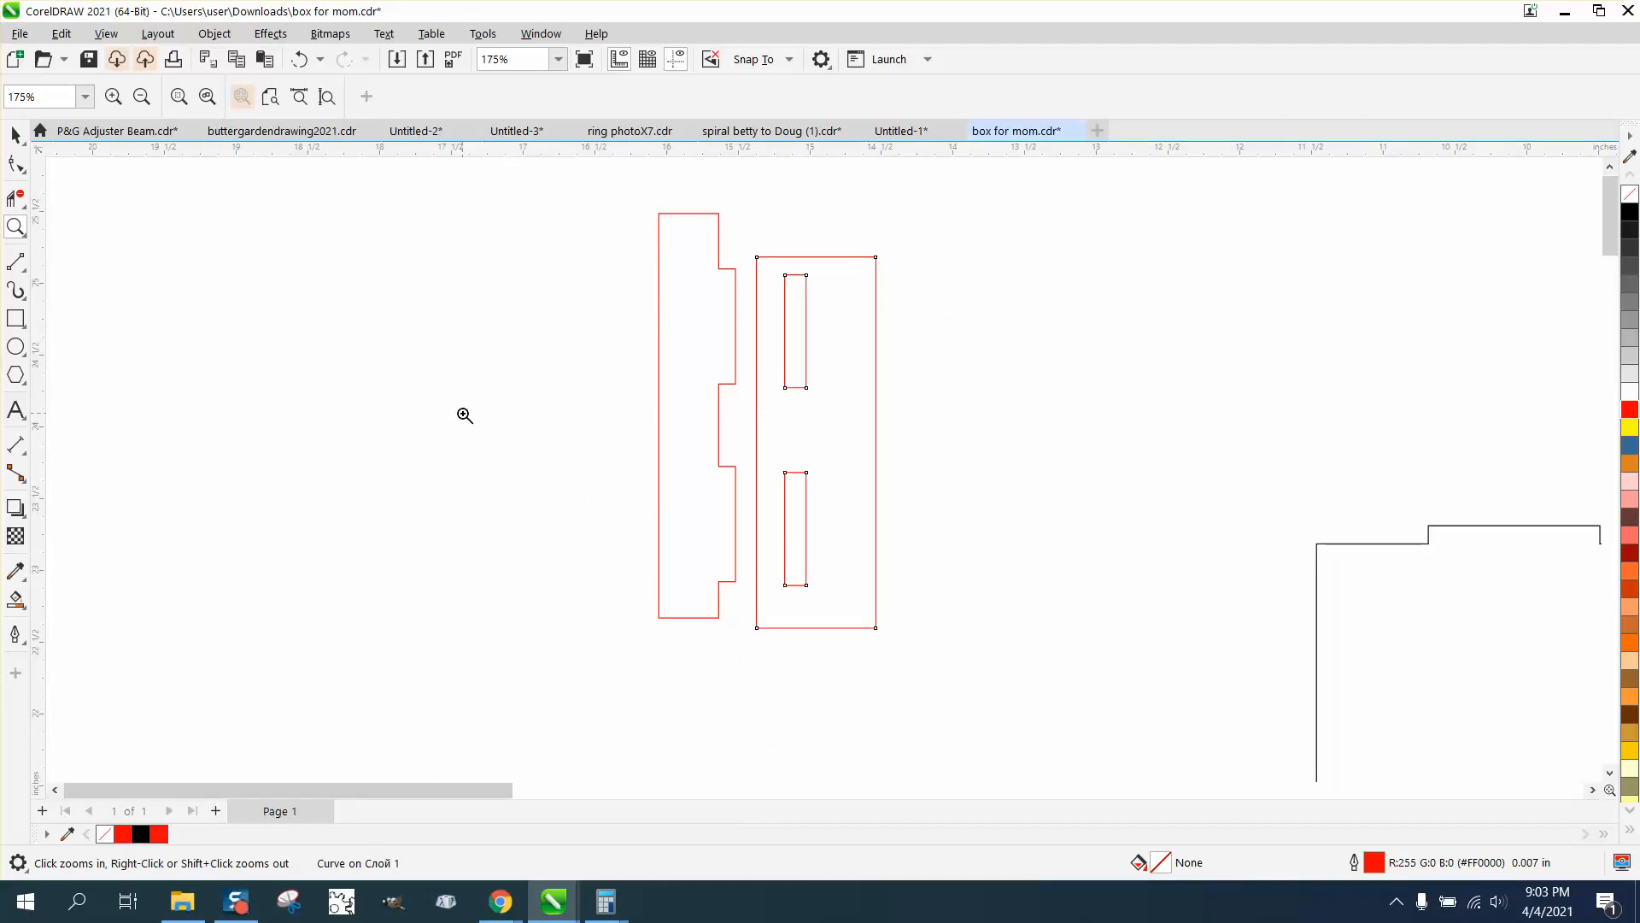
left_click(15, 135)
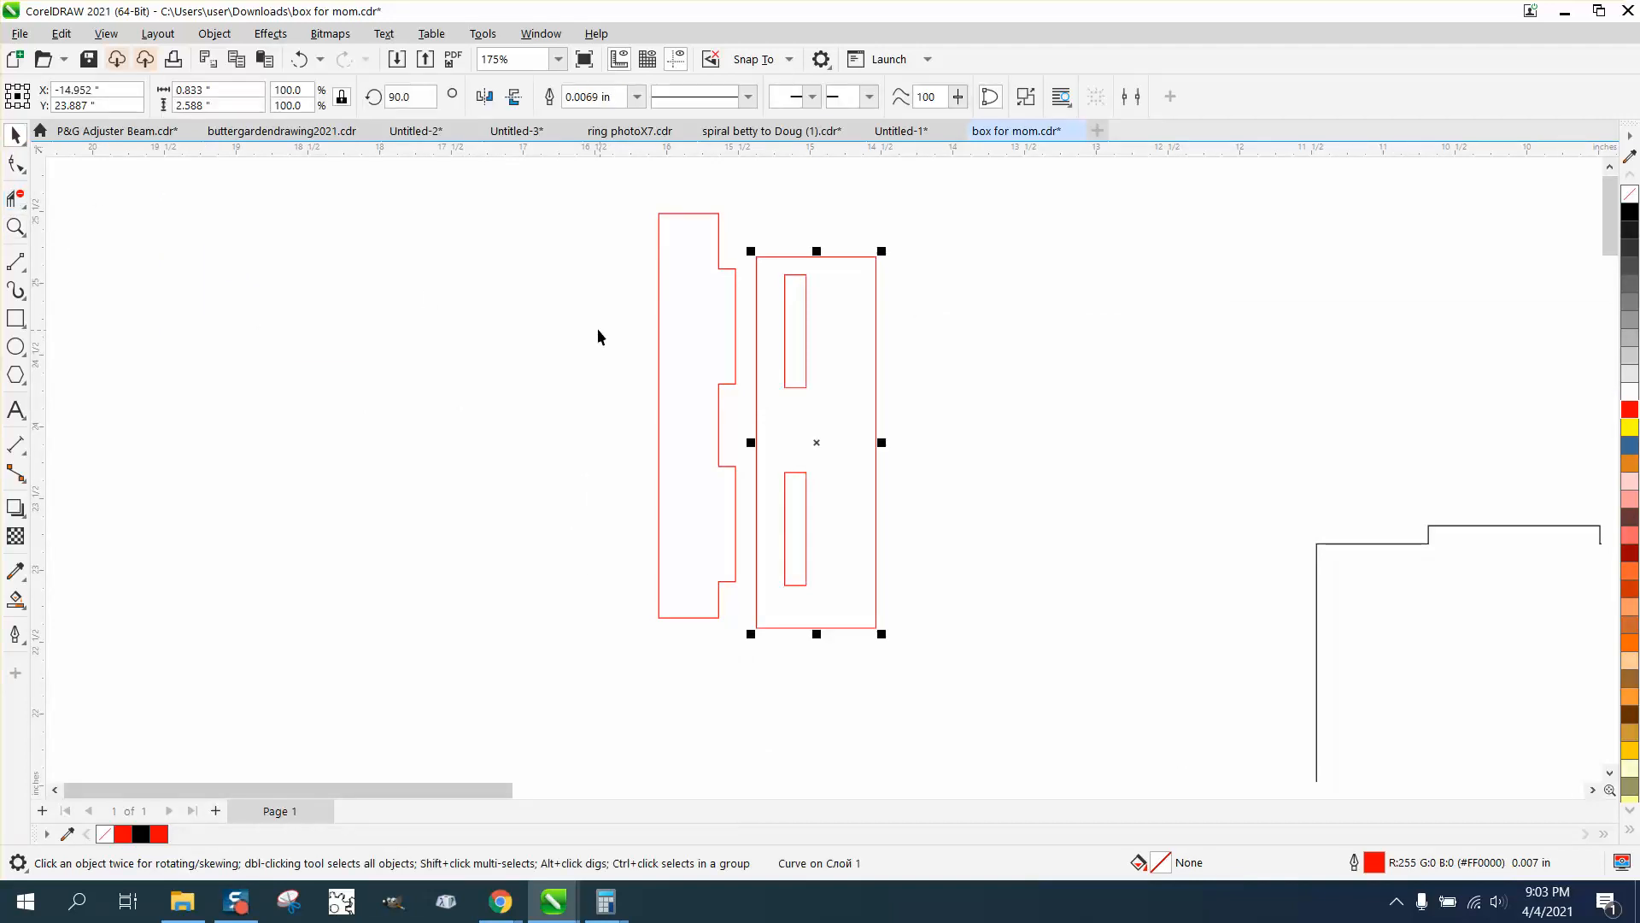
left_click(598, 328)
left_click(736, 299)
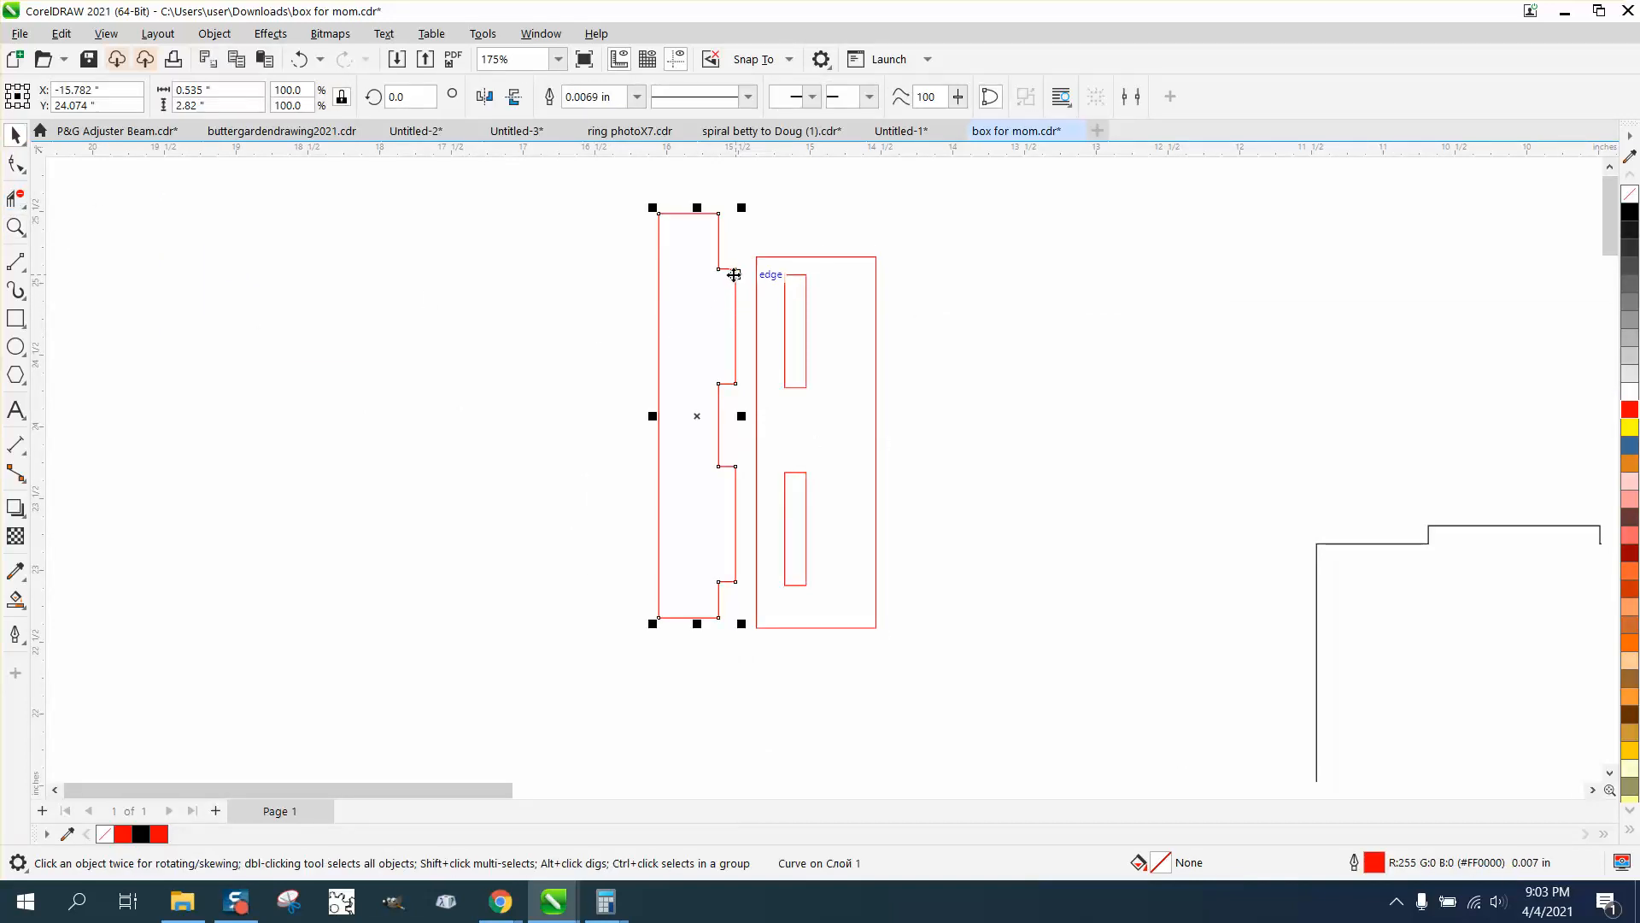
left_click_drag(737, 278, 785, 276)
left_click(15, 226)
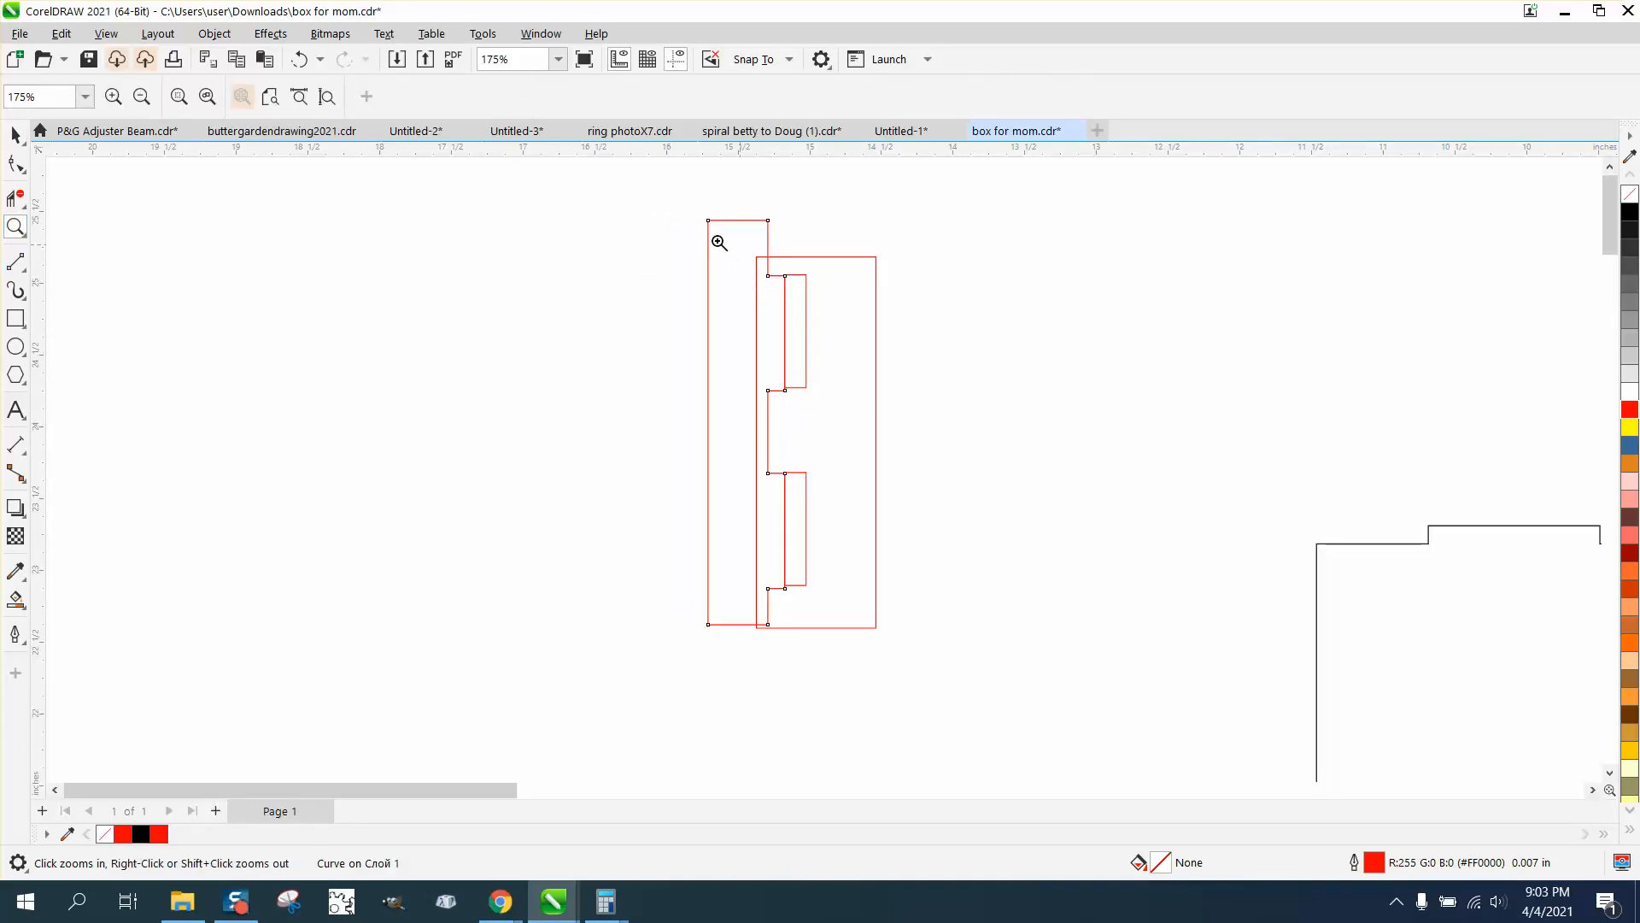
left_click_drag(953, 437, 952, 436)
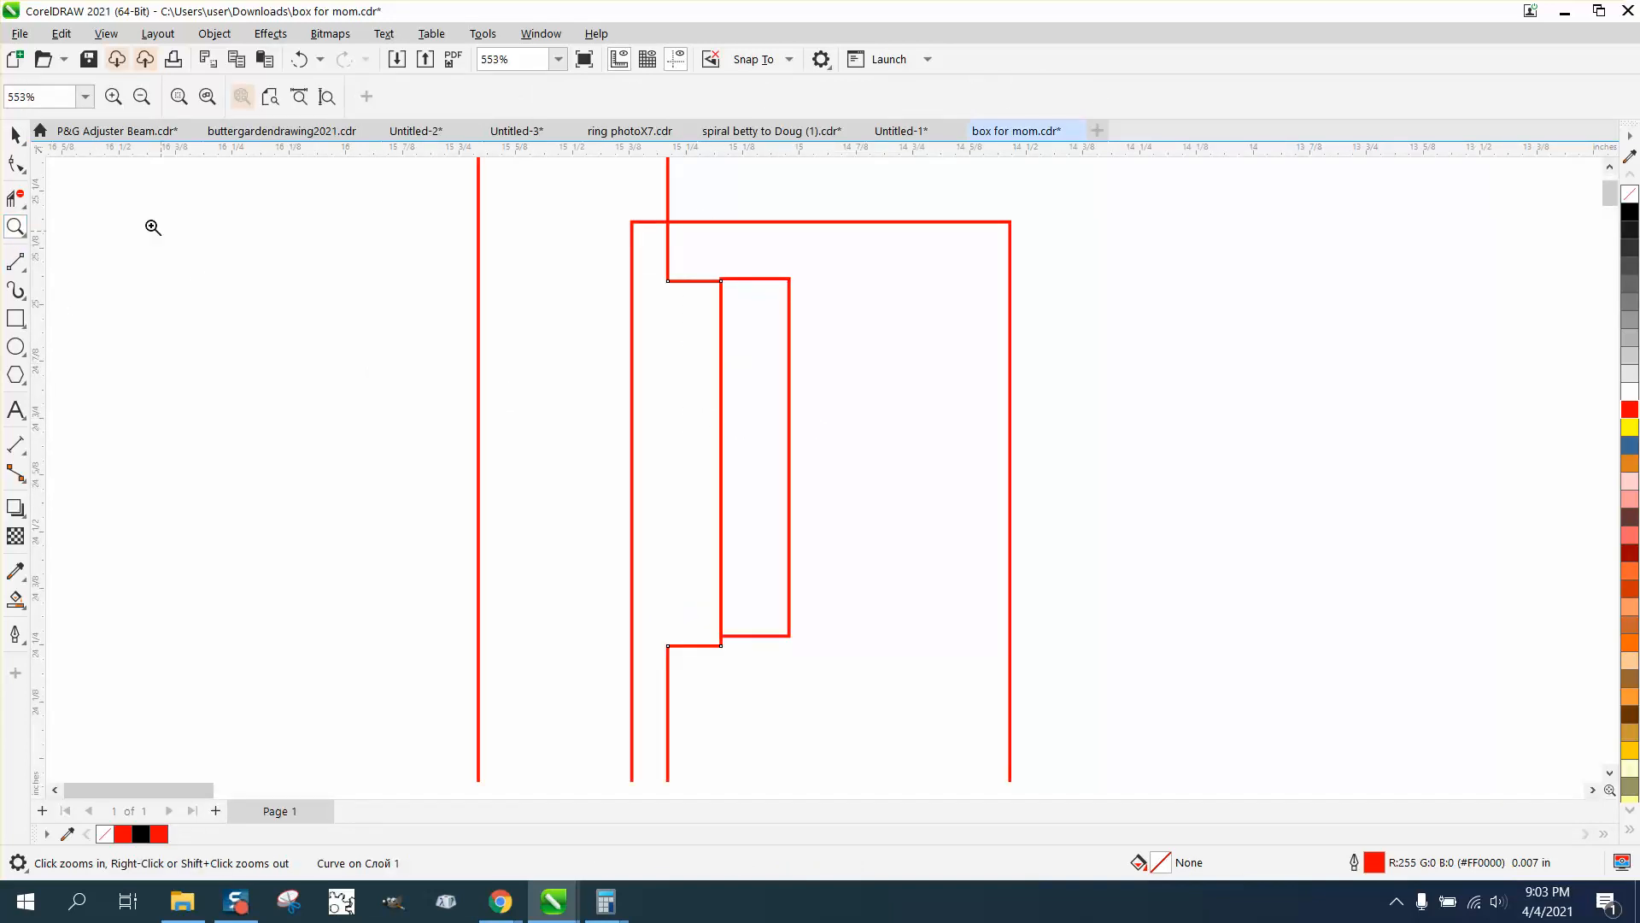
left_click(16, 135)
scroll(684, 413, "down", 3)
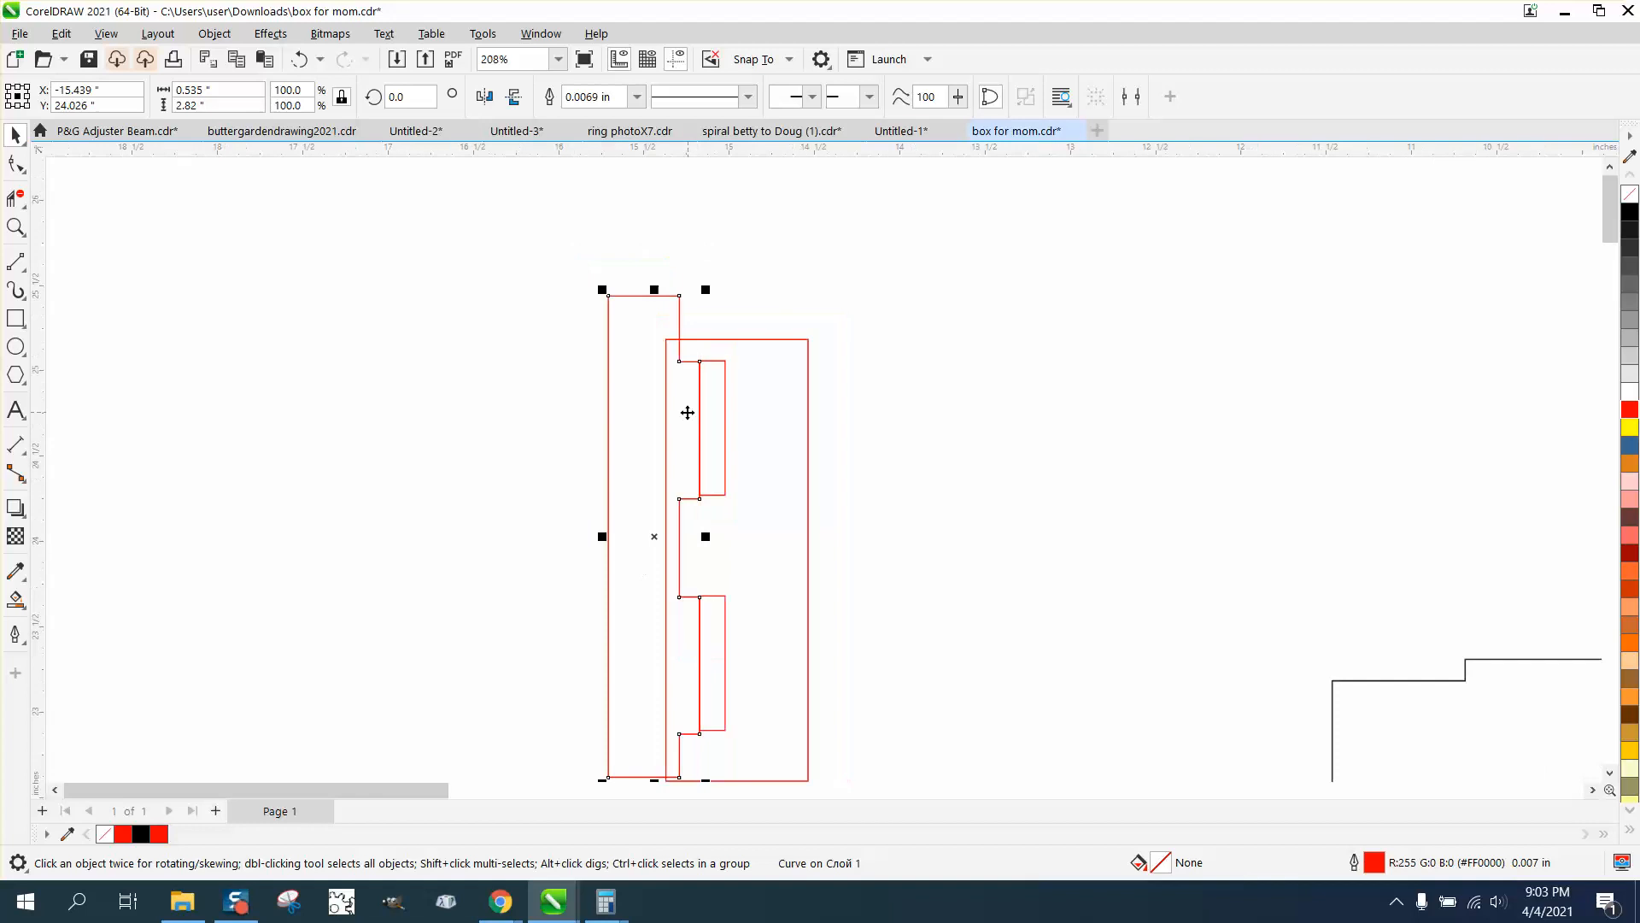
Move the tabbed piece back off the slotted piece and select both test pieces
left_click_drag(650, 432, 594, 424)
scroll(617, 403, "down", 2)
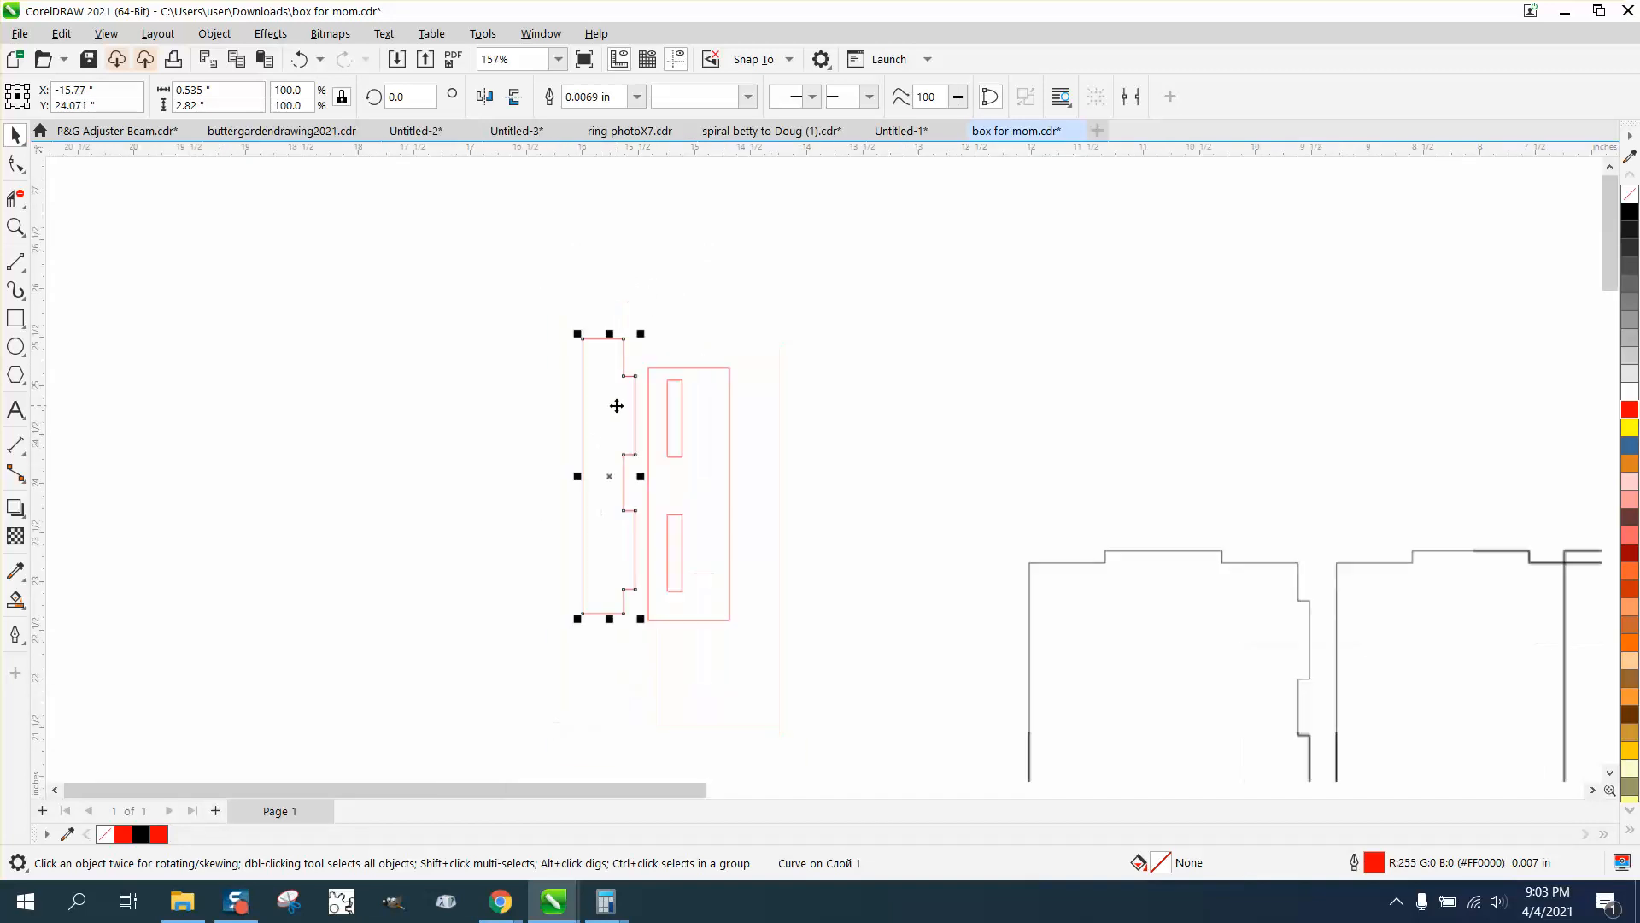
left_click_drag(540, 333, 823, 638)
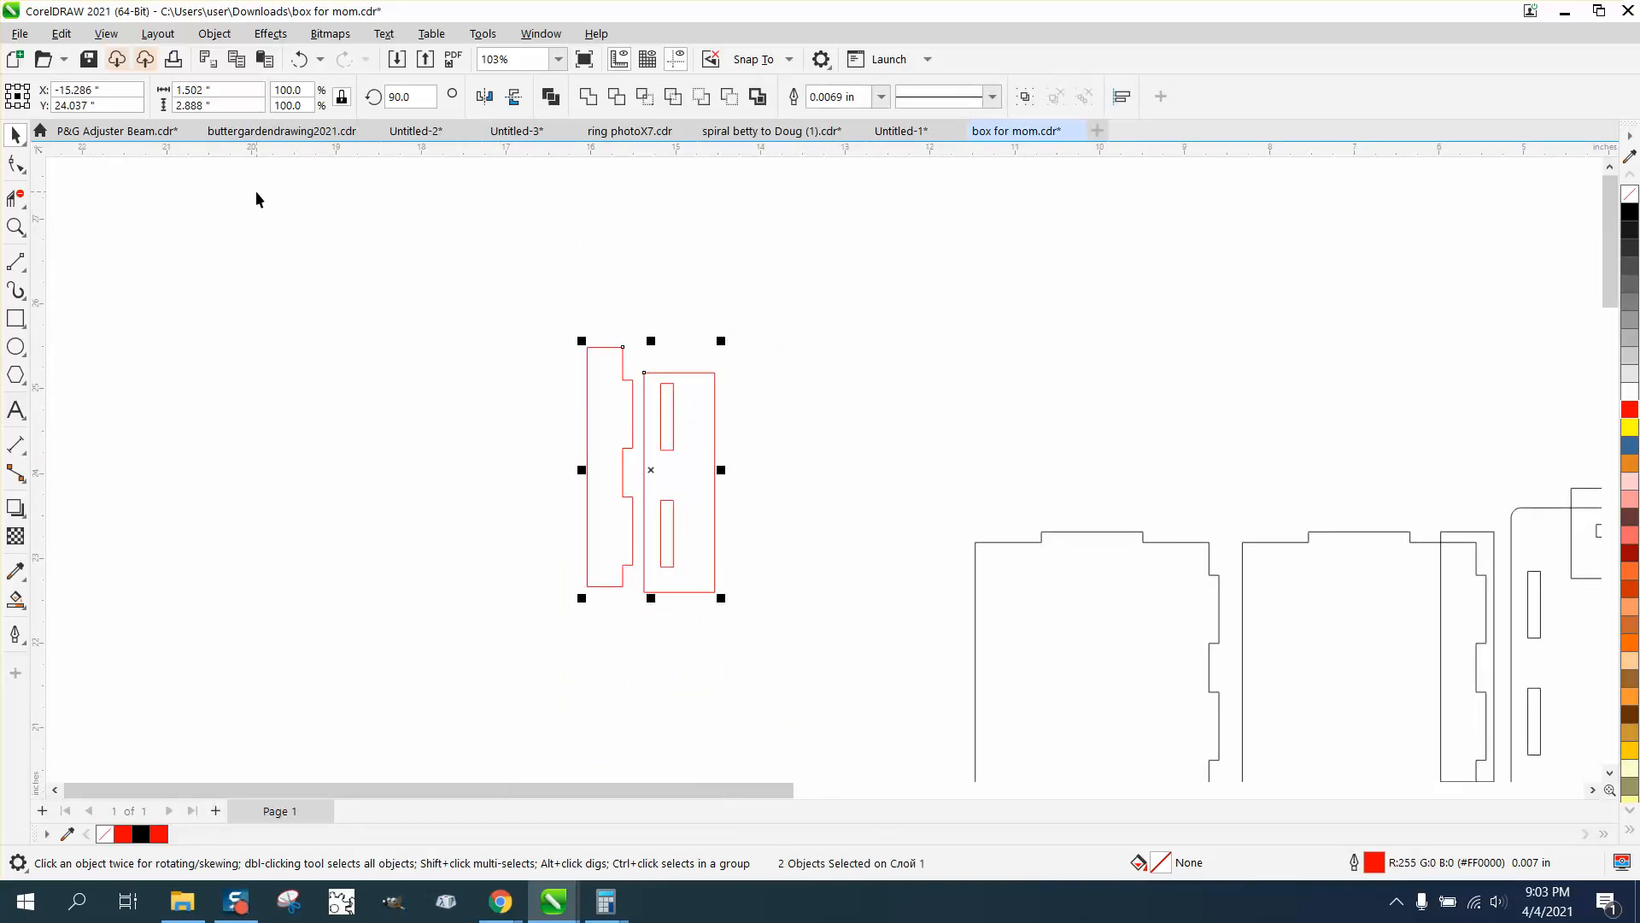
scroll(609, 370, "down", 4)
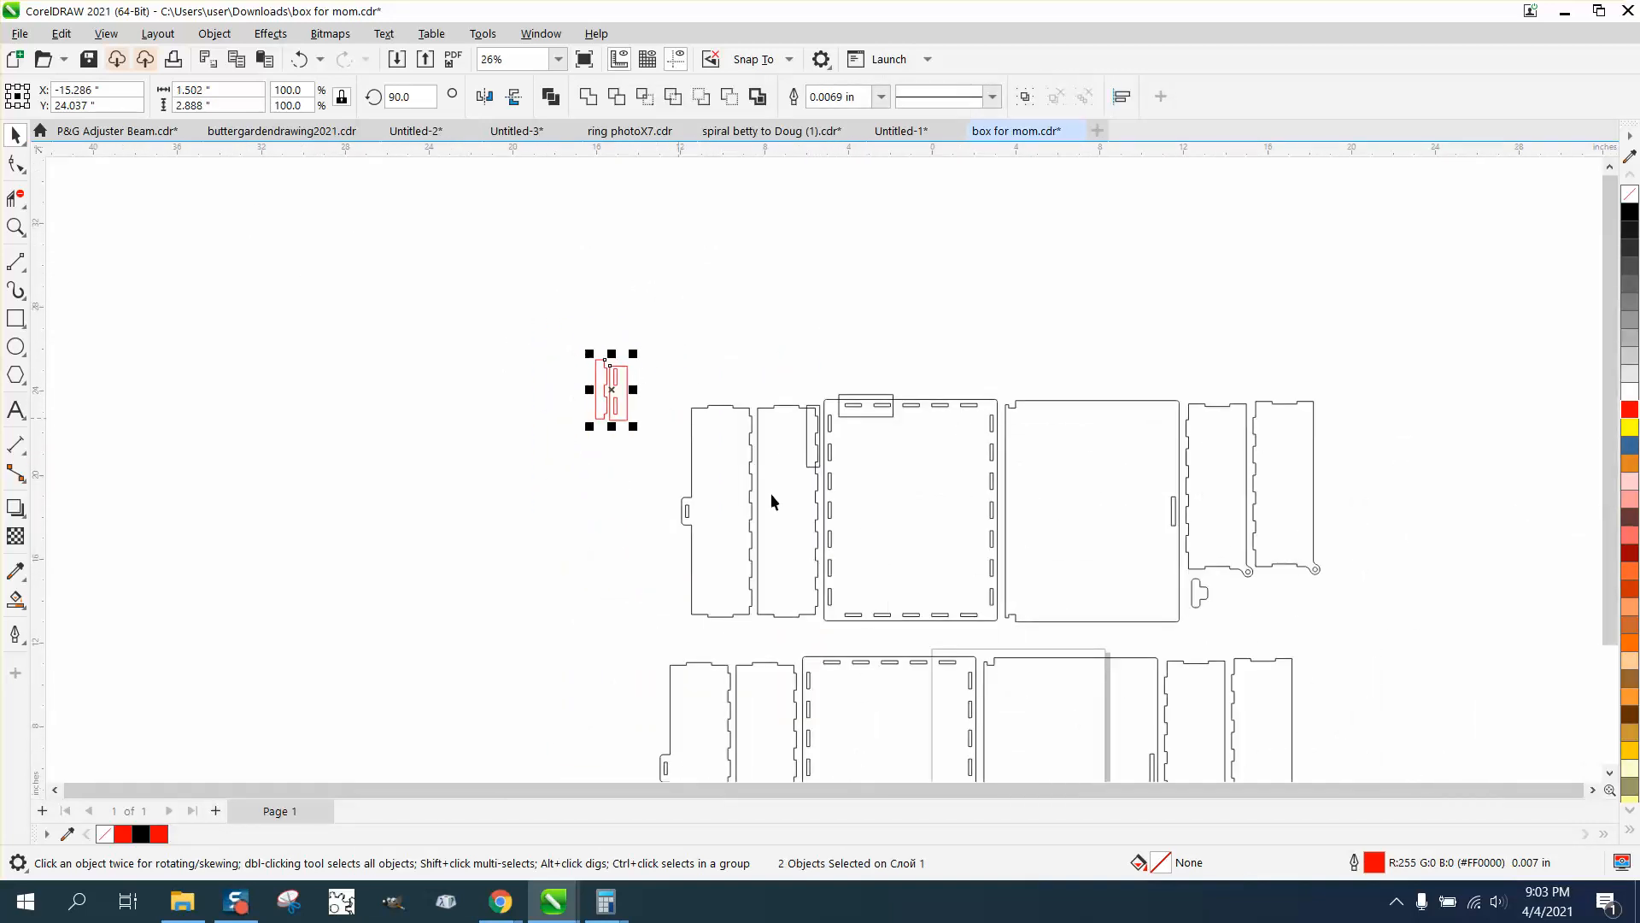
Delete the two helper rectangles left over the upper set's base panel and second side panel
left_click(894, 414)
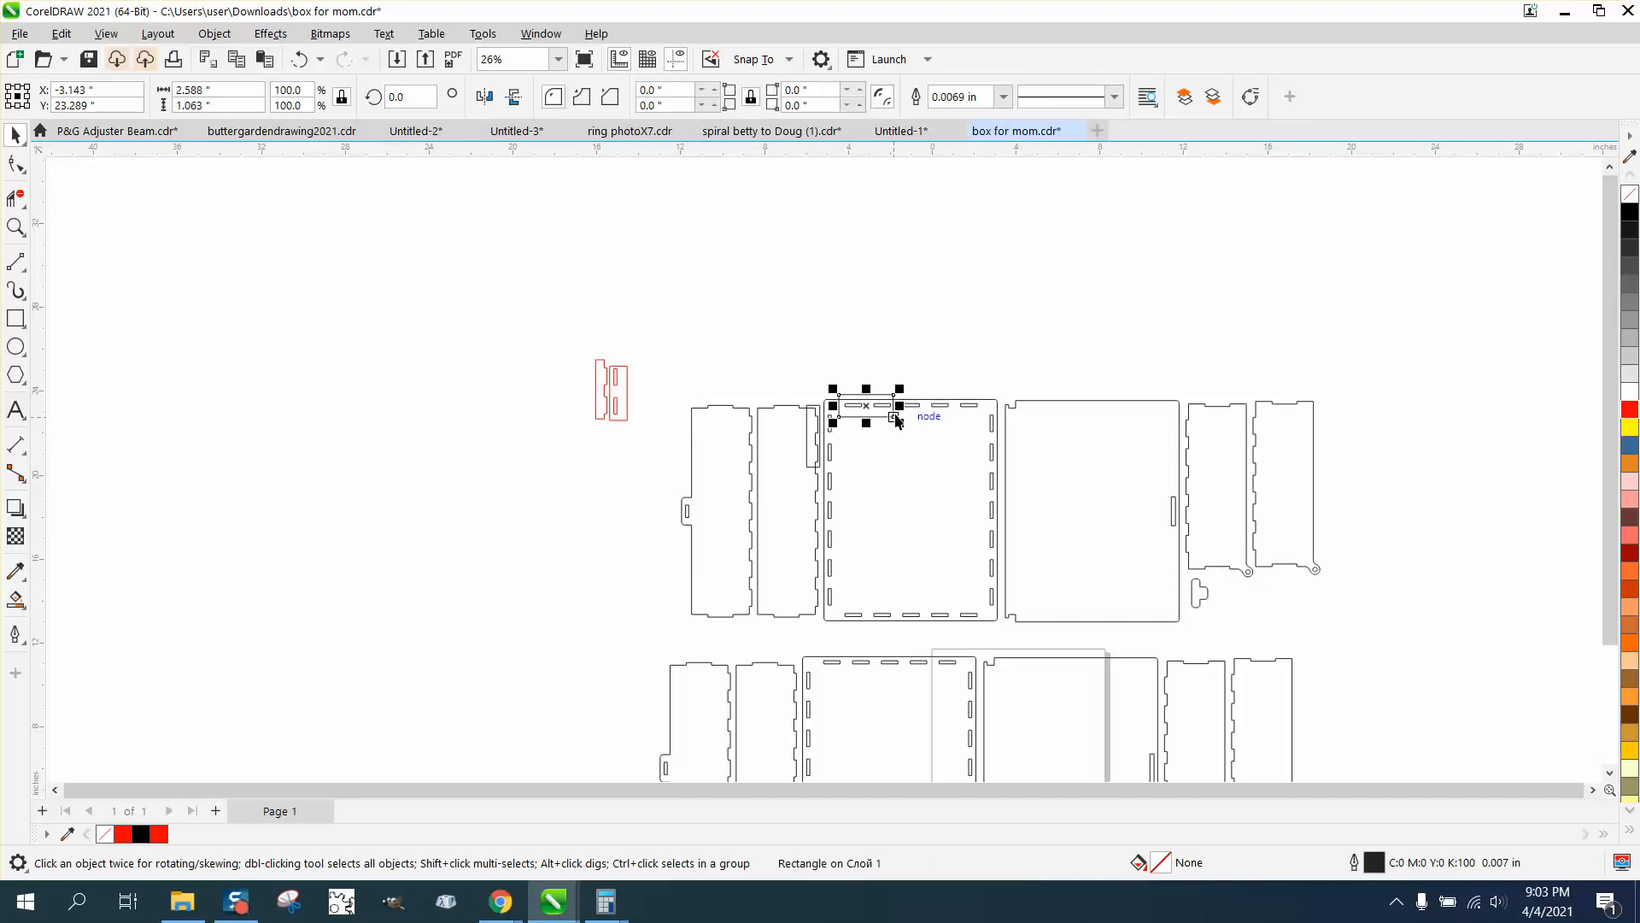
key("Delete")
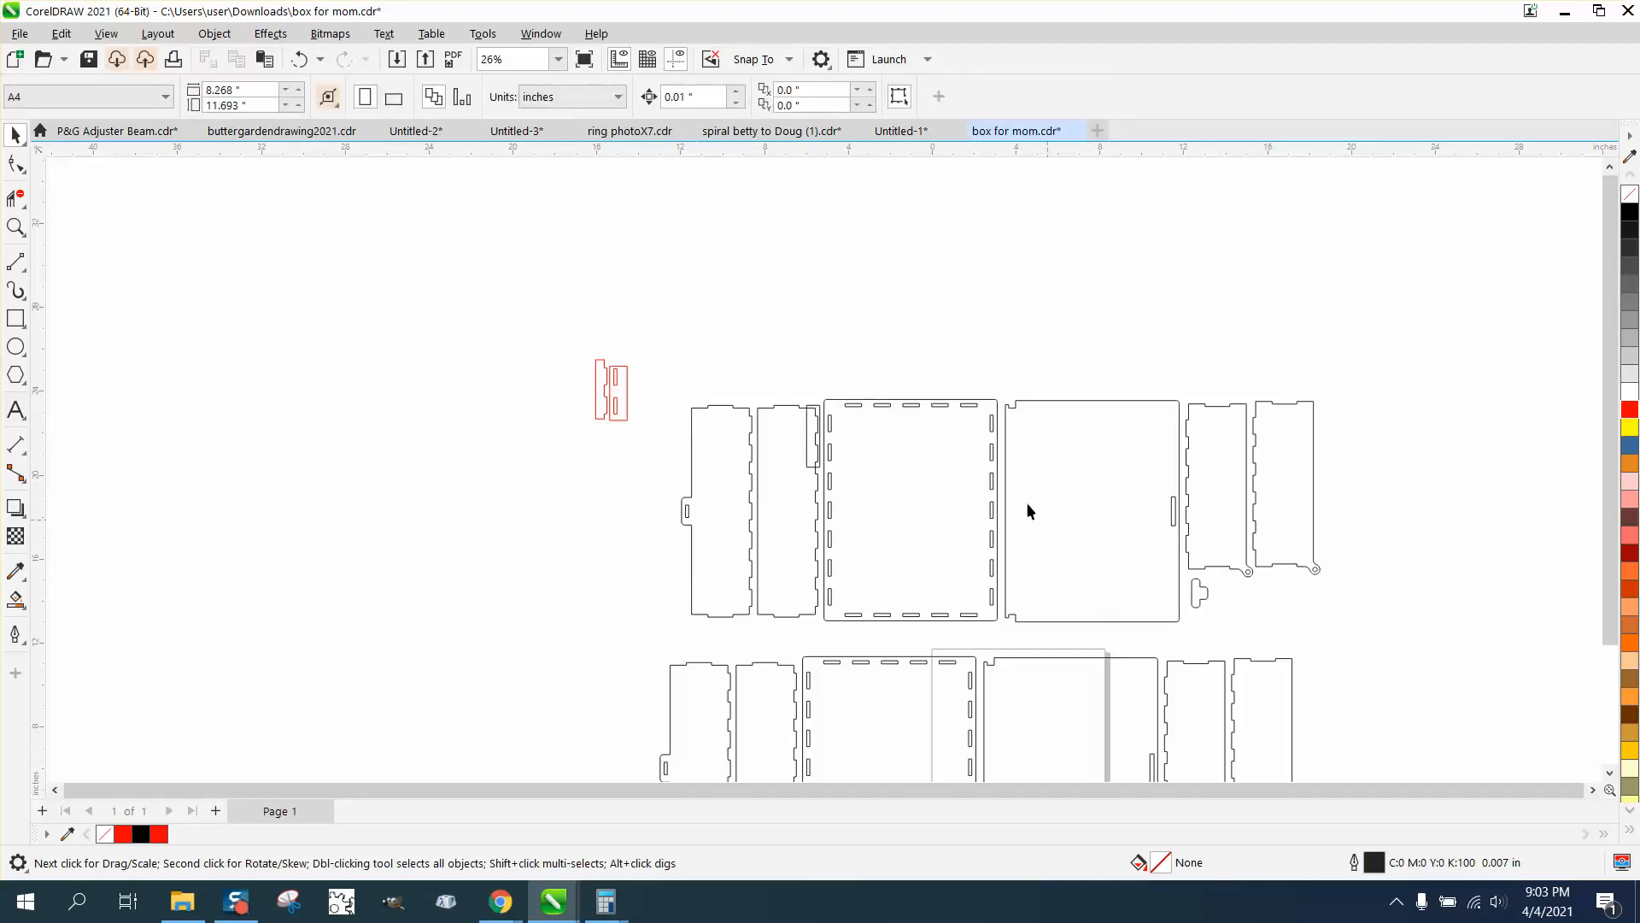
left_click(810, 457)
key("Delete")
Examine the round hole in the rounded pivot end of the lower set's narrow side panels
scroll(735, 425, "down", 2)
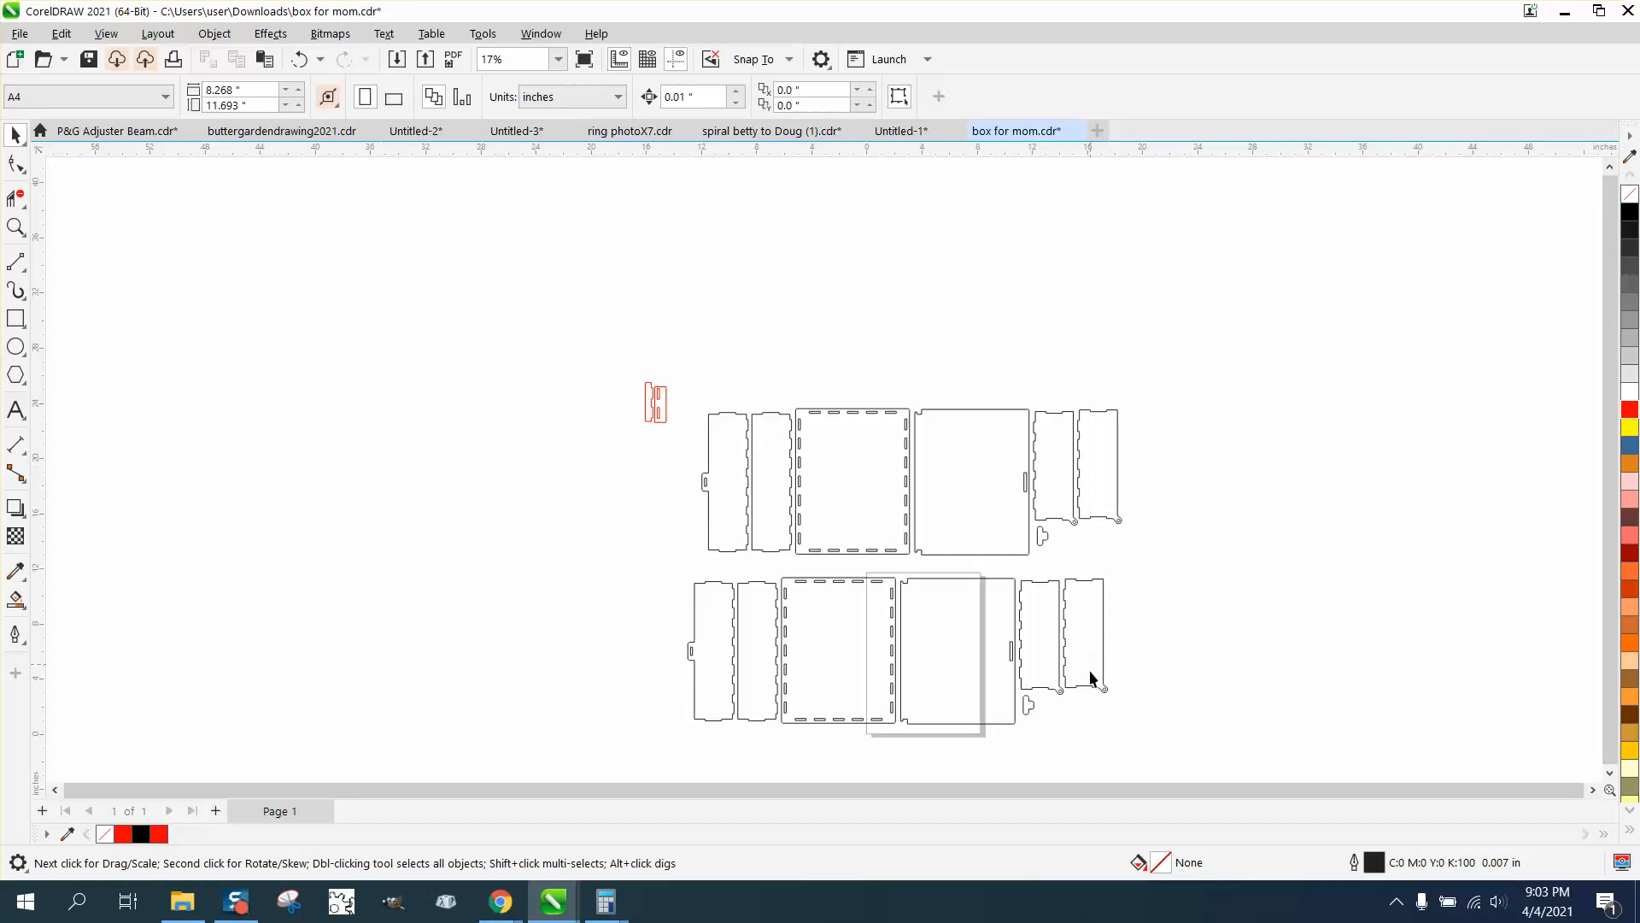
left_click(16, 228)
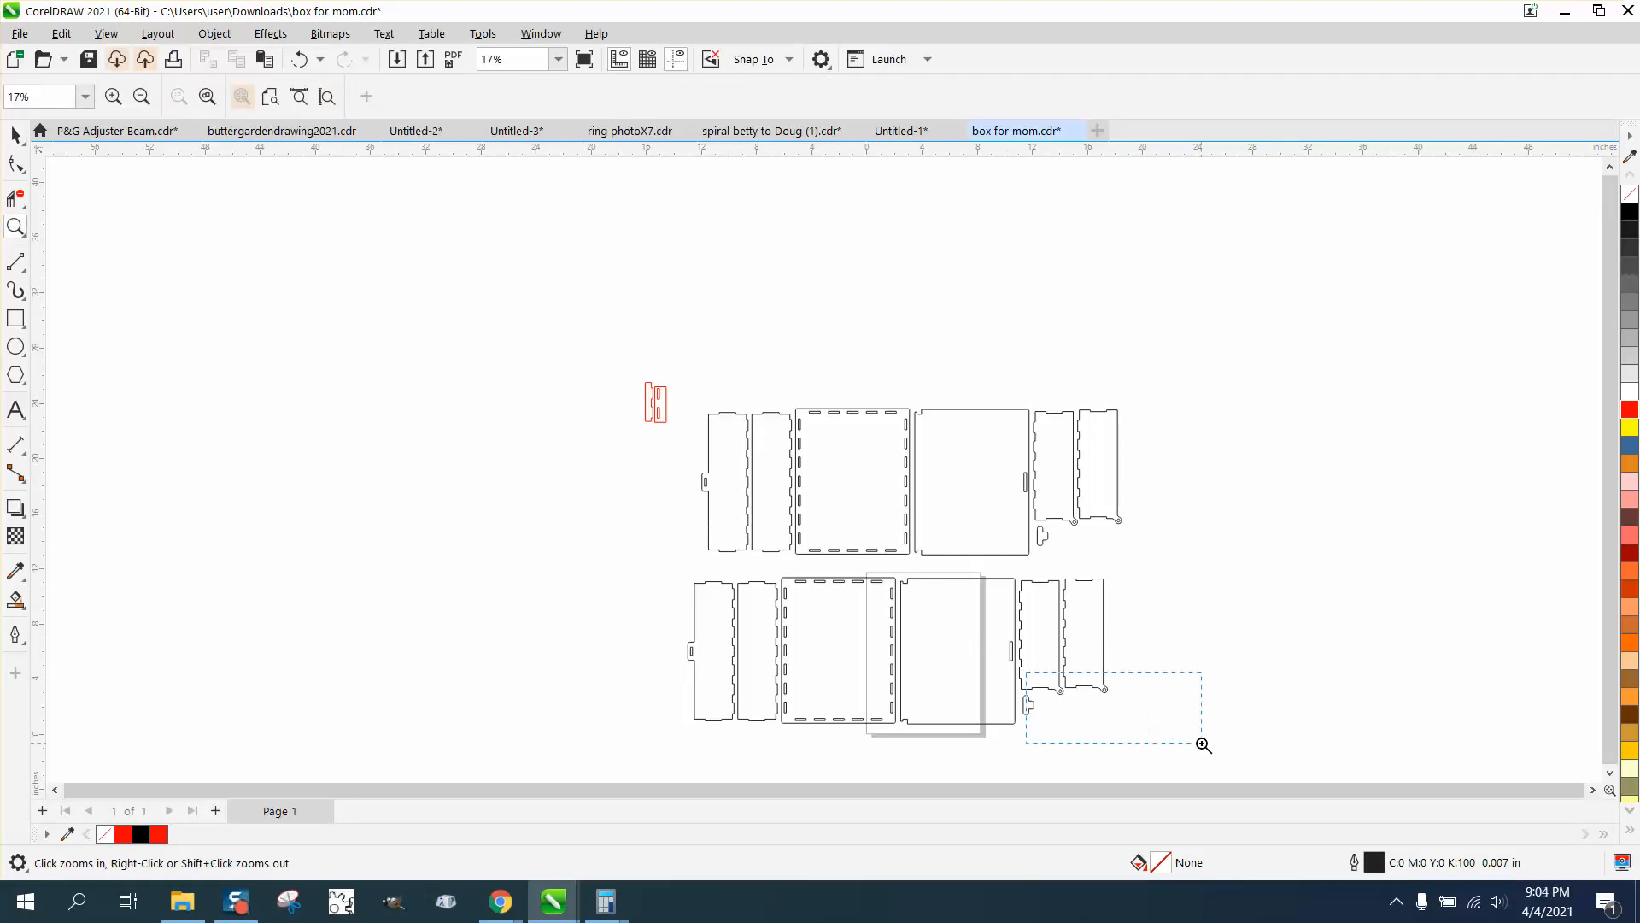
left_click_drag(1204, 745, 1204, 745)
left_click_drag(664, 295, 837, 370)
scroll(833, 377, "down", 9)
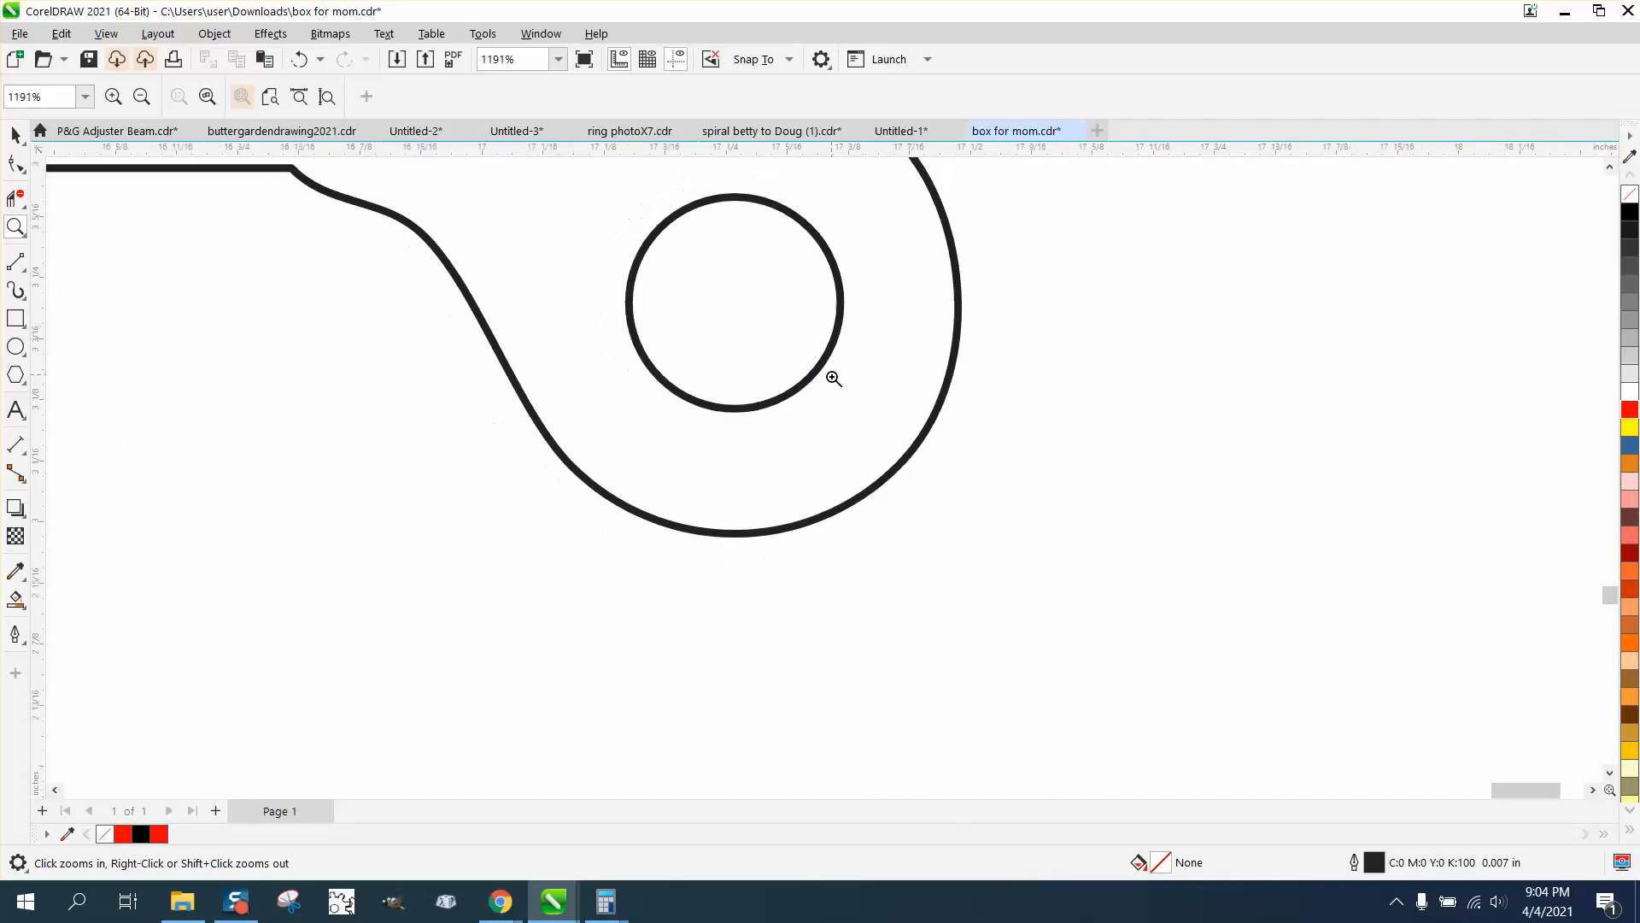
scroll(931, 420, "down", 6)
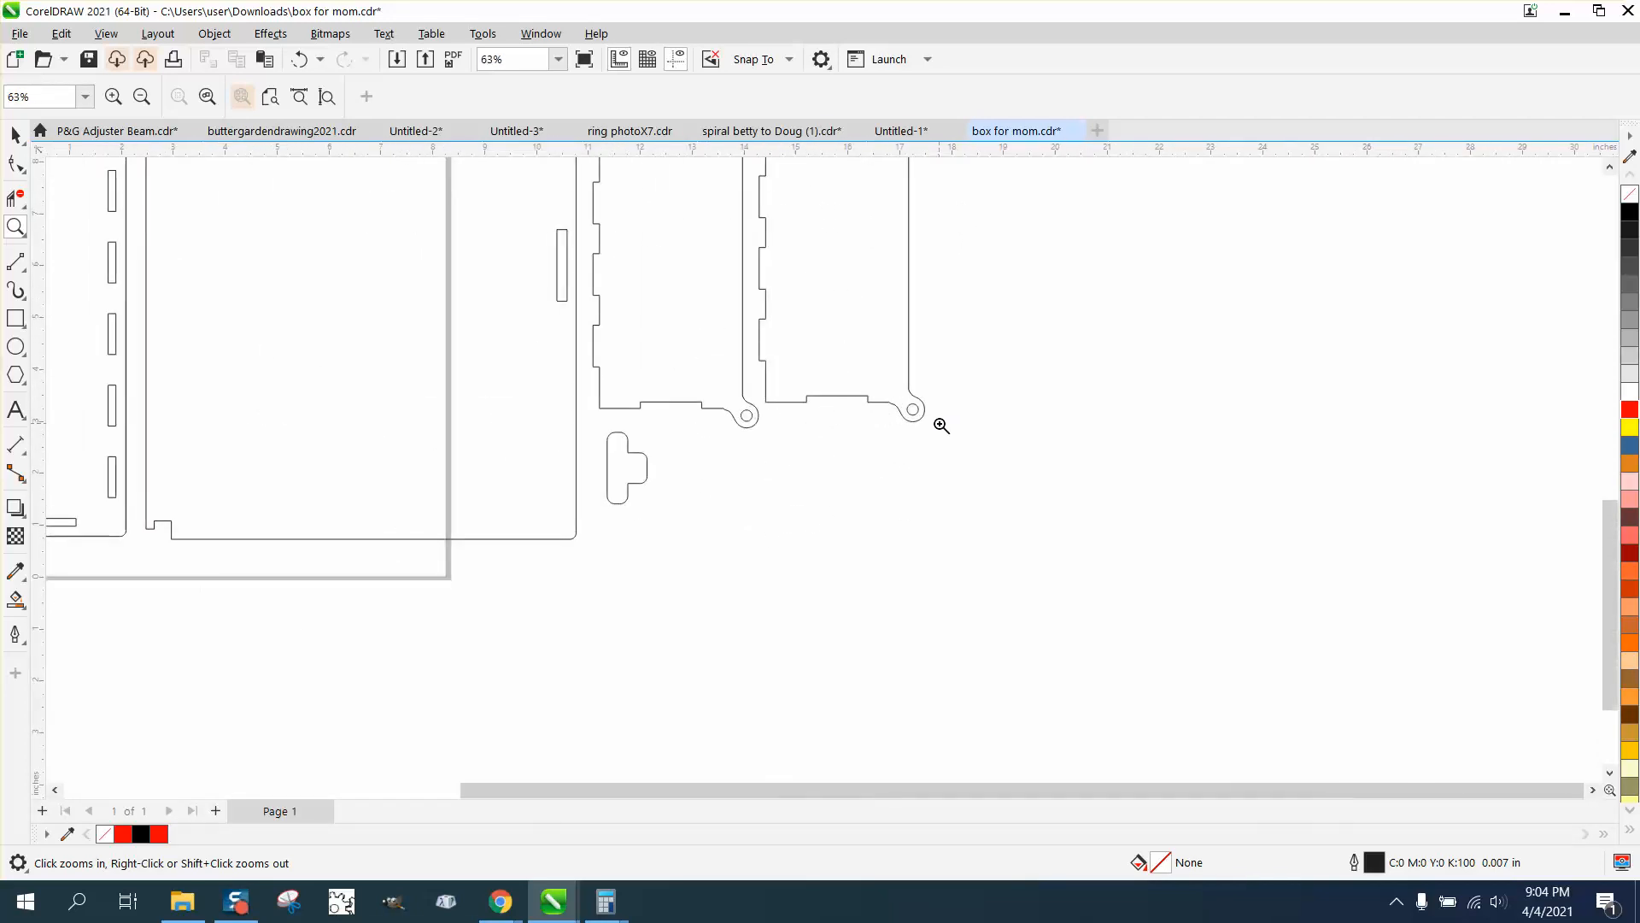
Dimension the width of the small upper-left corner tab on the lower set's lid panel
left_click_drag(536, 215, 608, 254)
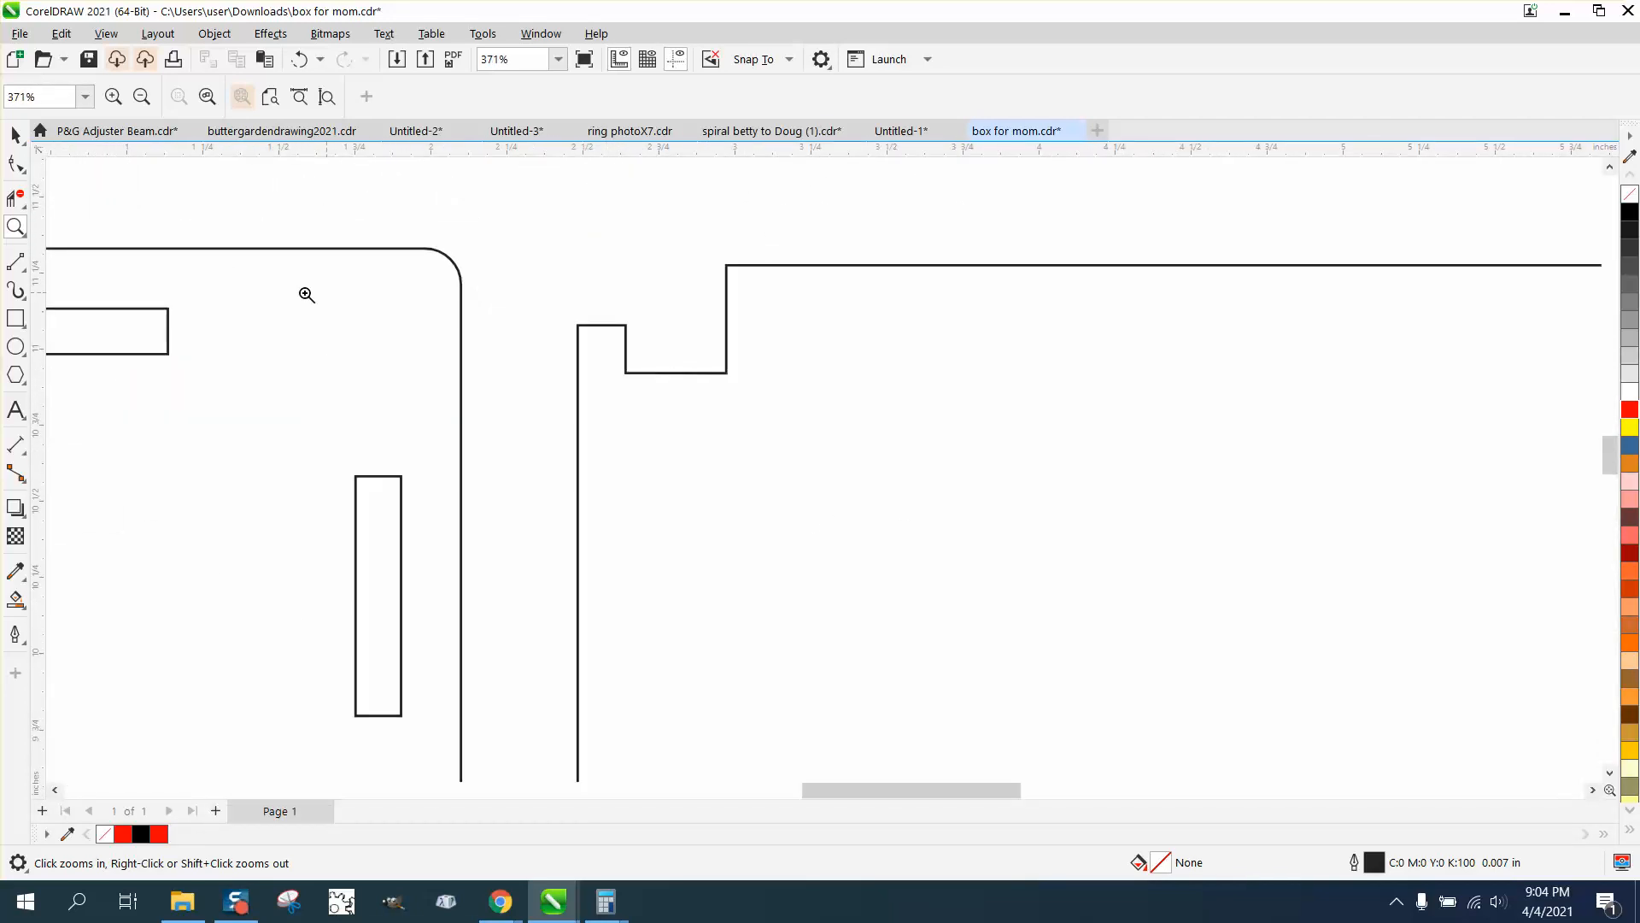
left_click(25, 453)
left_click(79, 445)
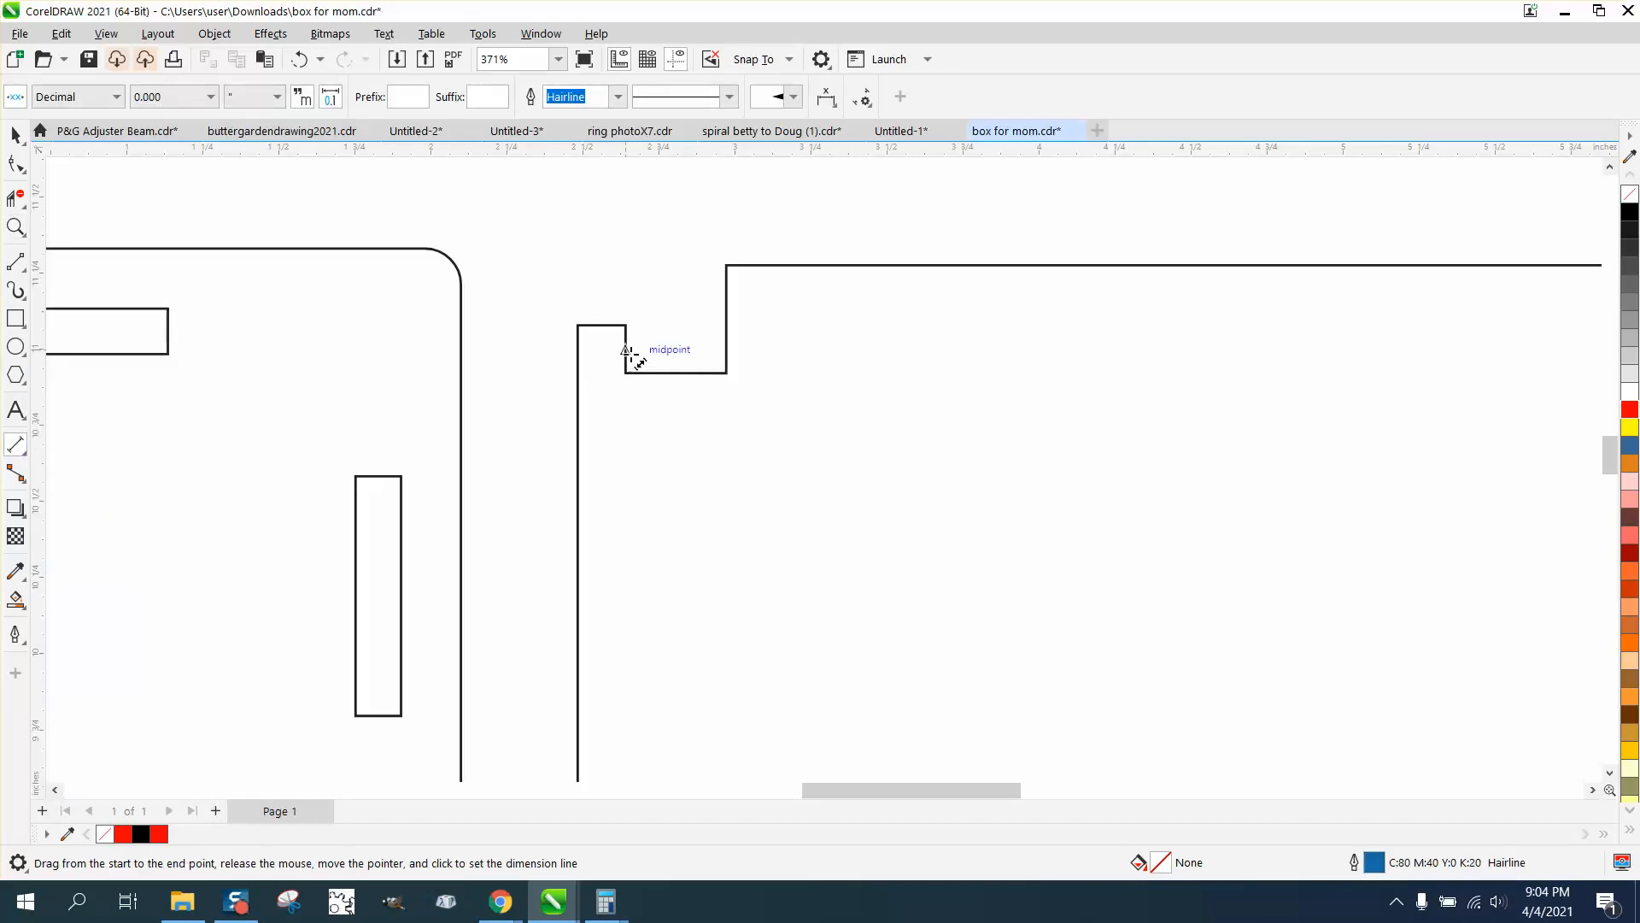
left_click_drag(625, 342, 578, 338)
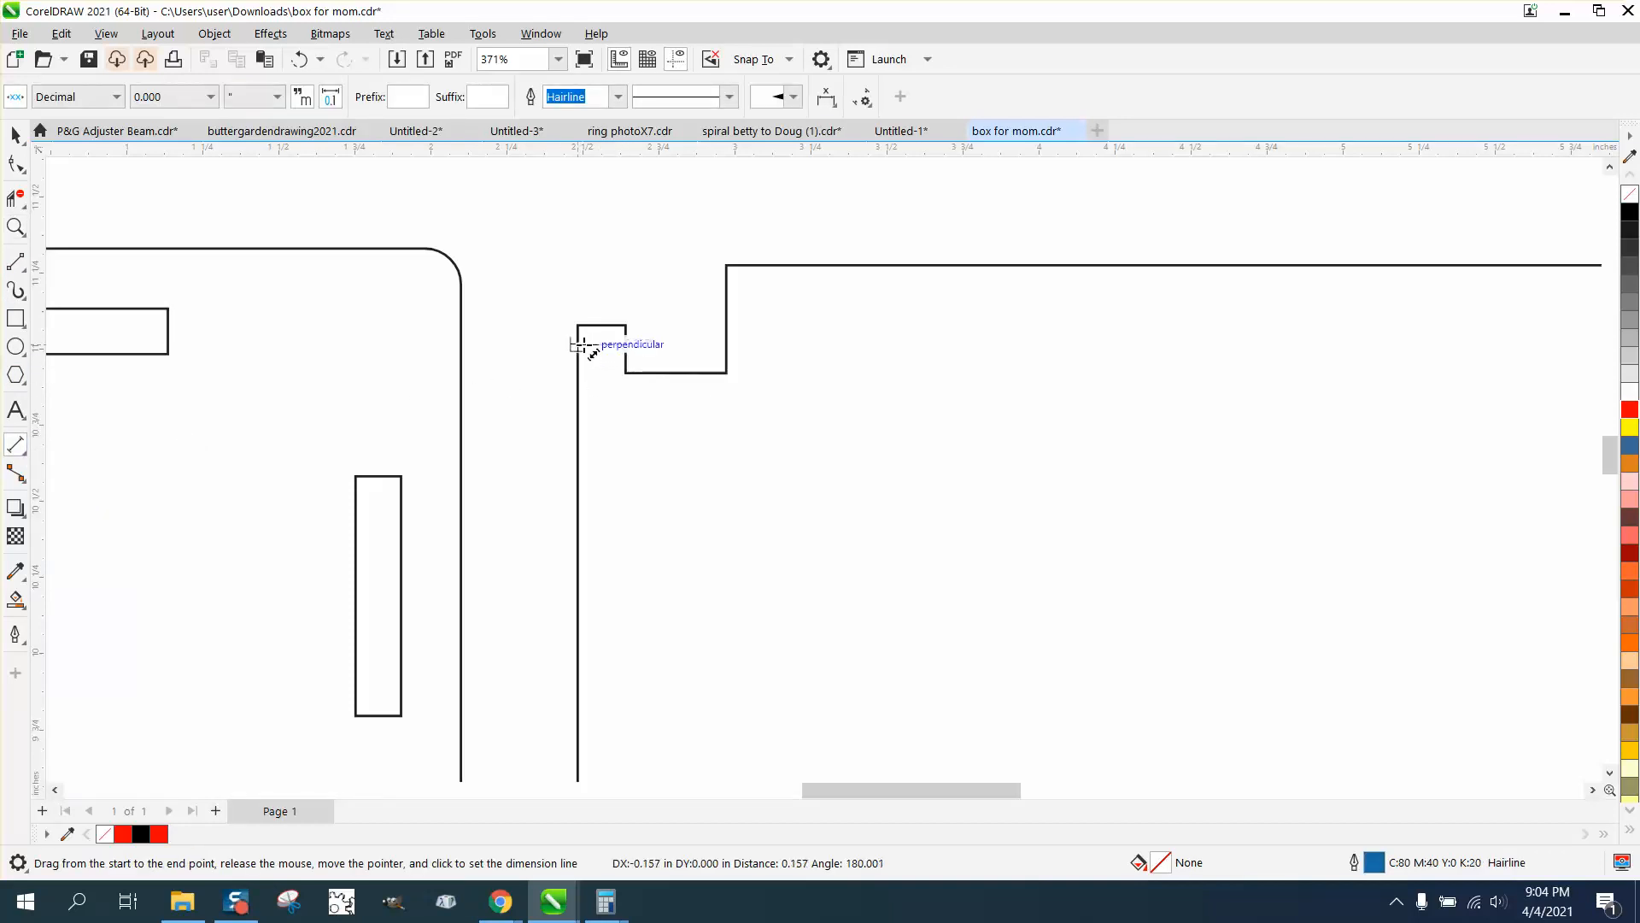
left_click(579, 282)
Measure the diameter of the pivot hole in the lower set's outermost narrow side panel with a dimension and remove that dimension
scroll(410, 318, "down", 2)
scroll(410, 318, "down", 5)
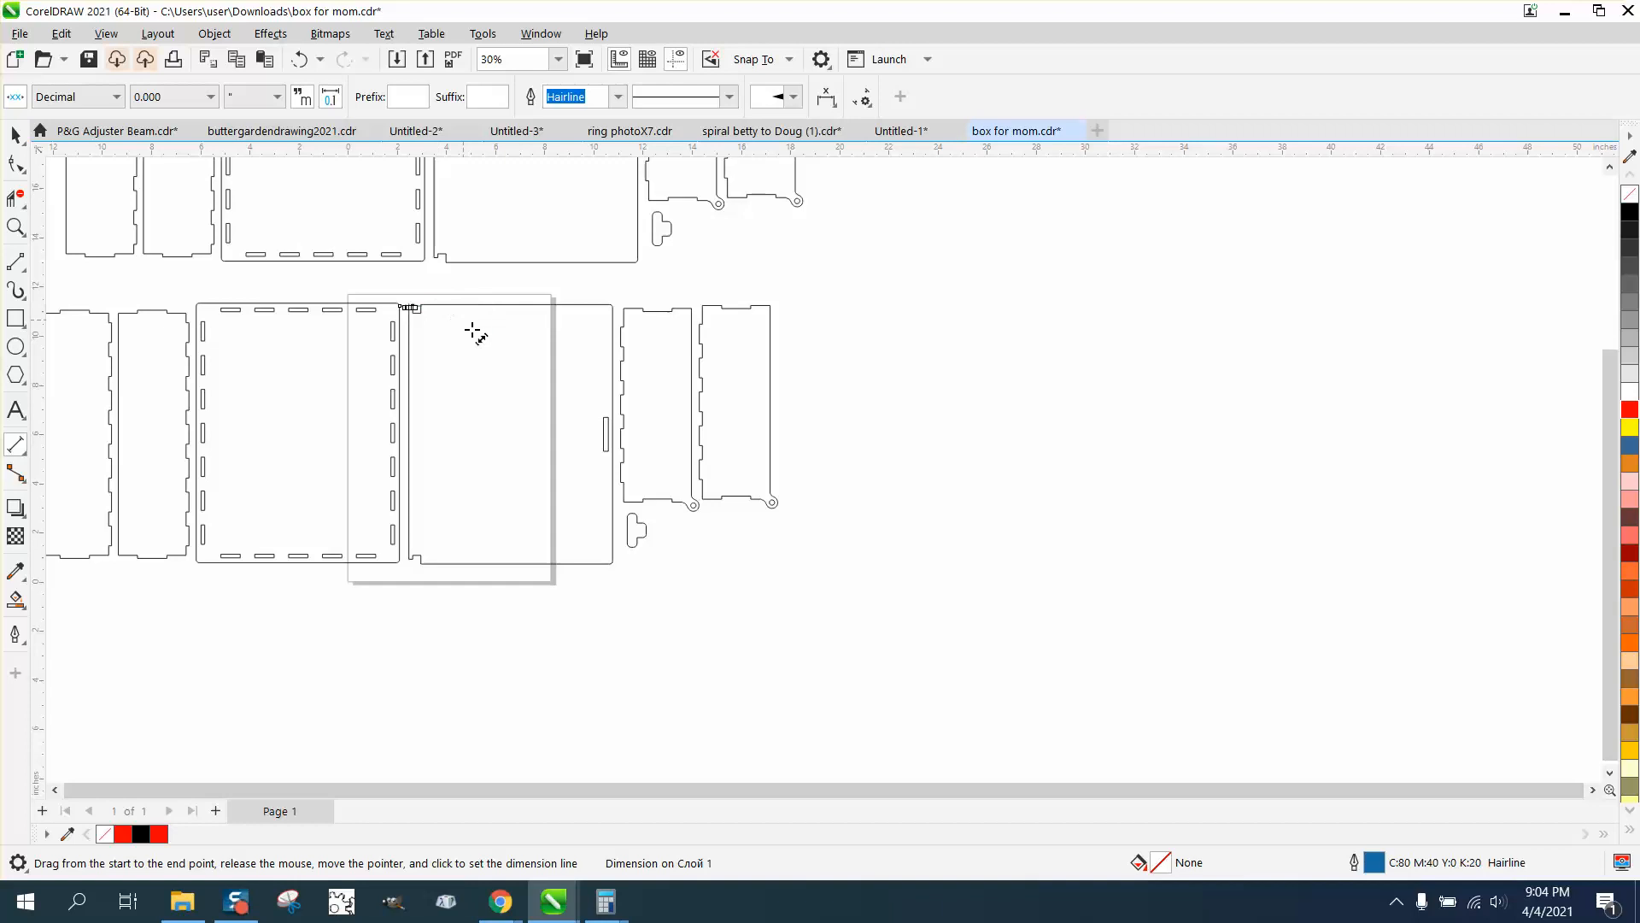
left_click(15, 228)
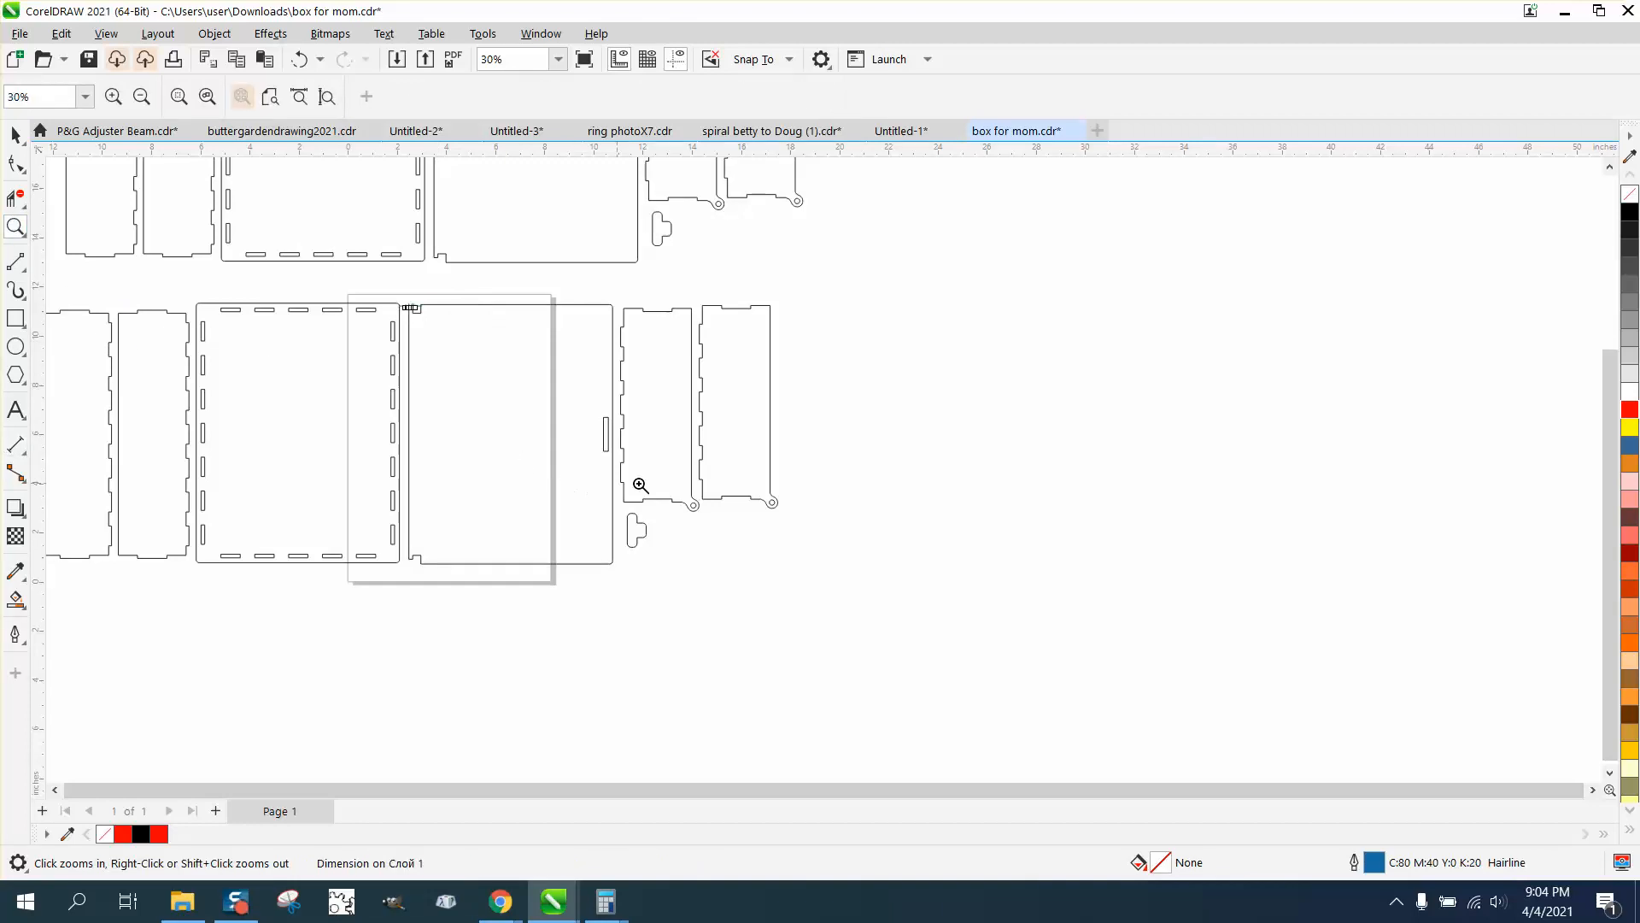
left_click_drag(678, 484, 854, 540)
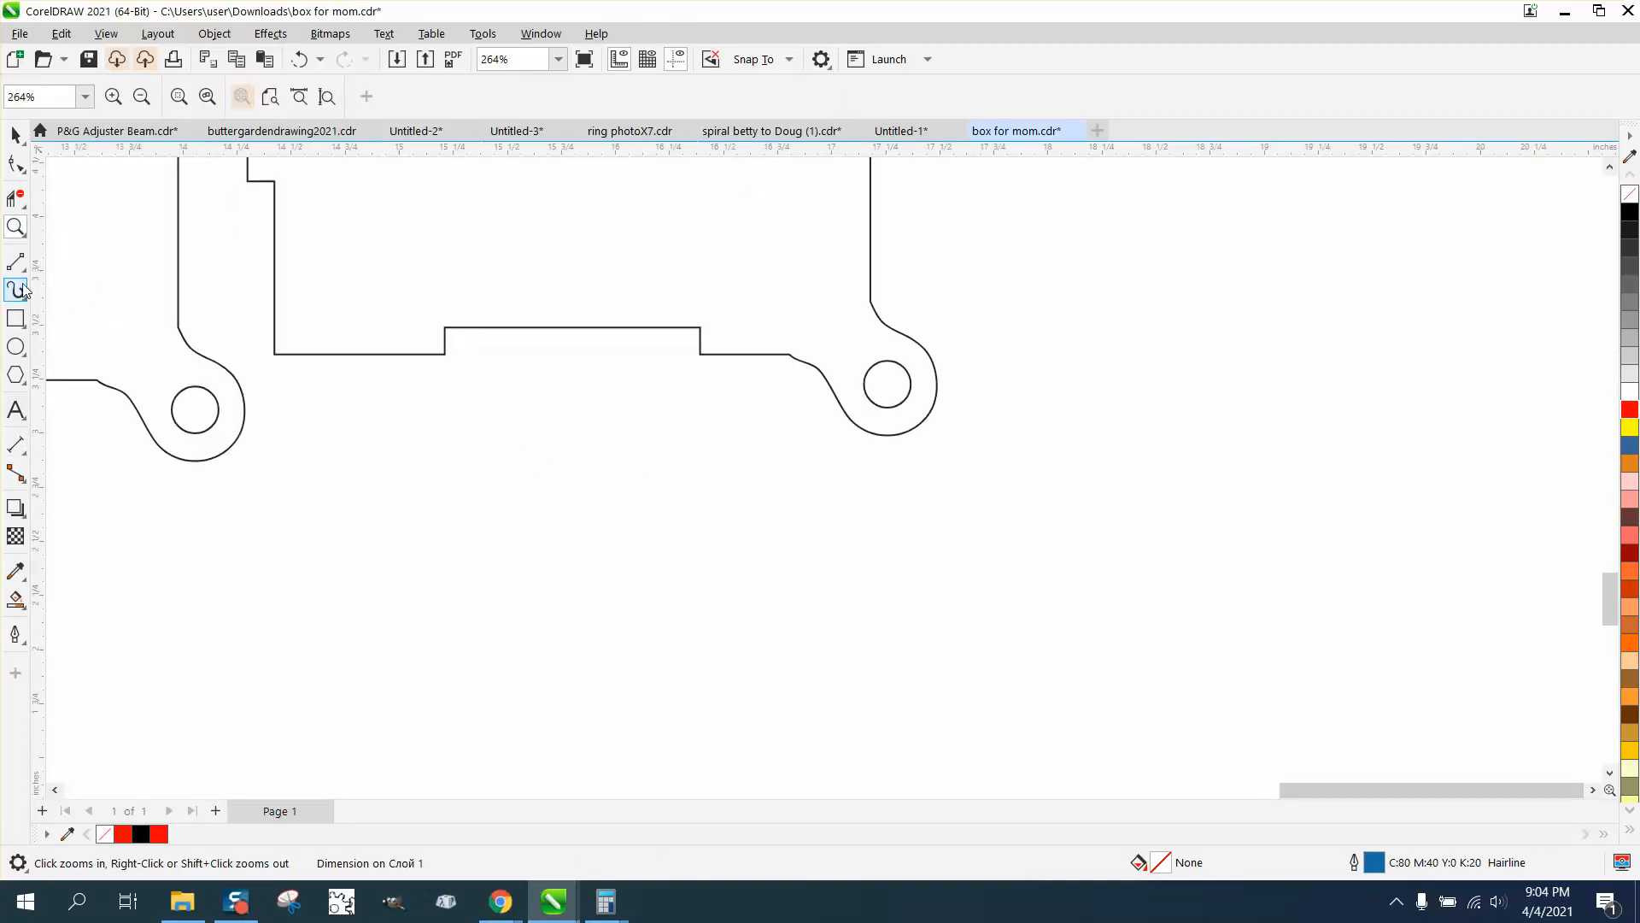
left_click(17, 445)
left_click(25, 460)
left_click(72, 444)
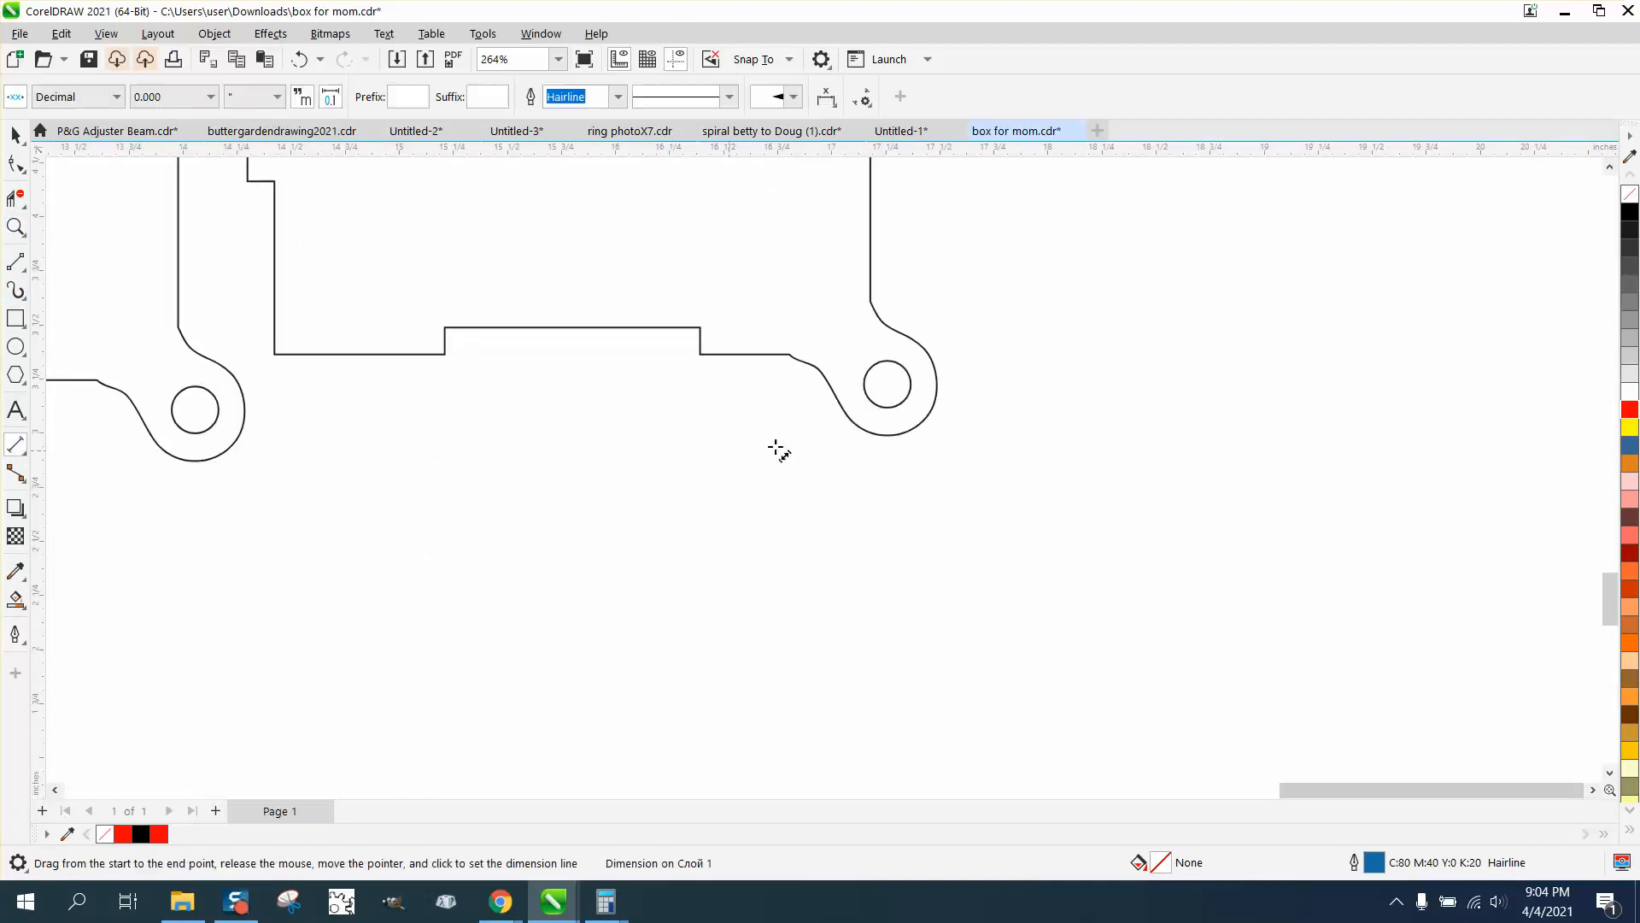
left_click_drag(909, 386, 864, 385)
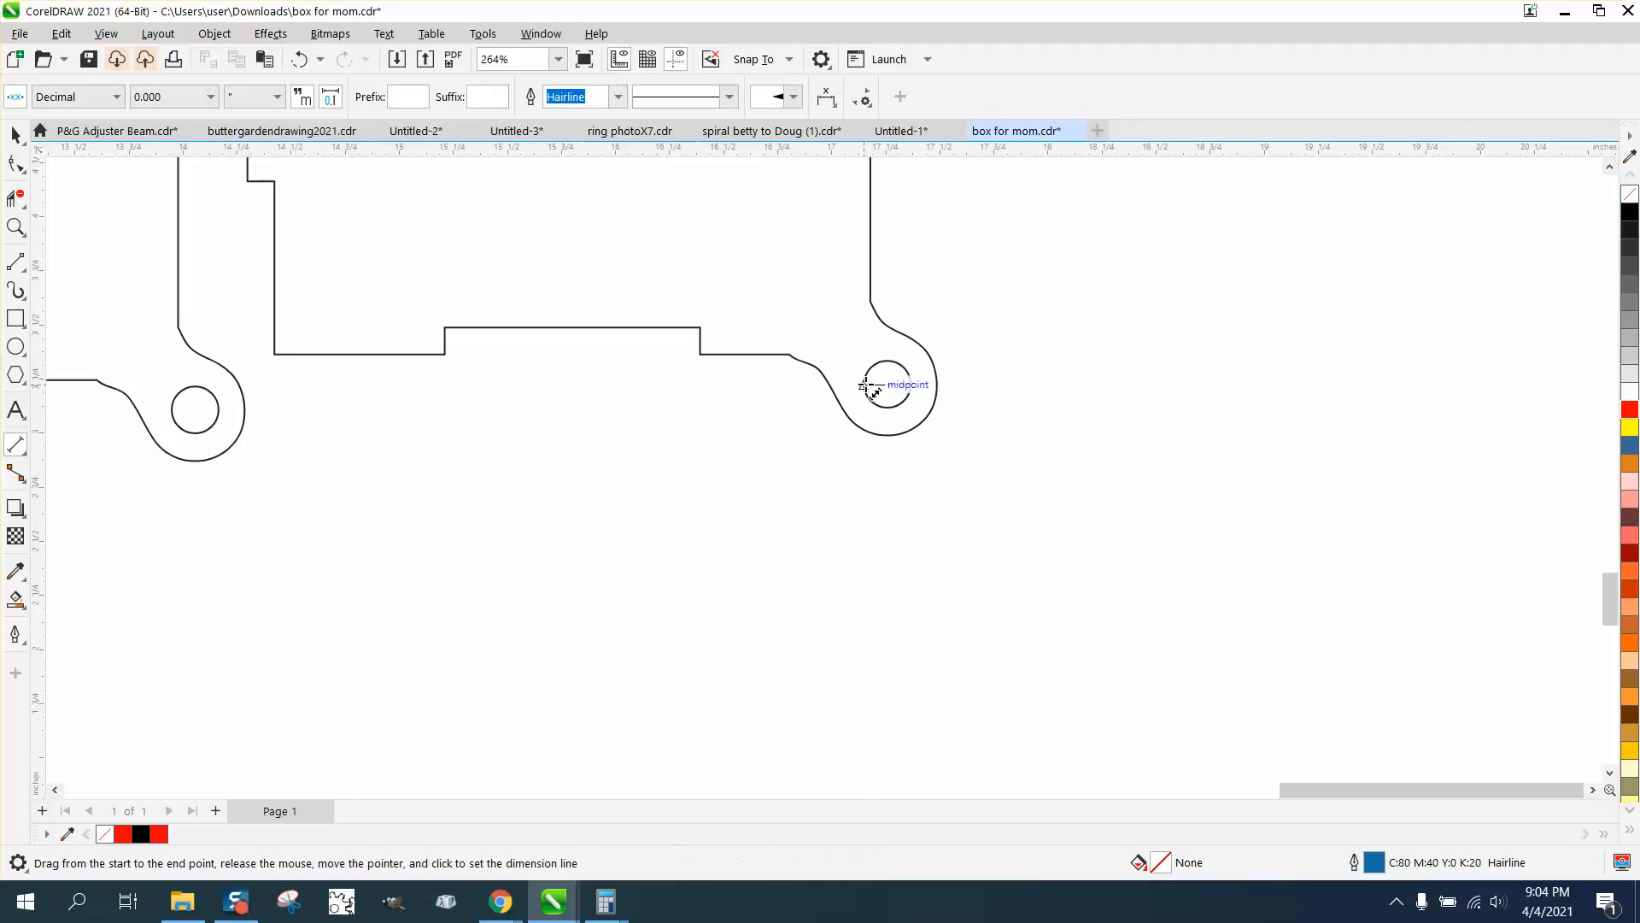
left_click(868, 439)
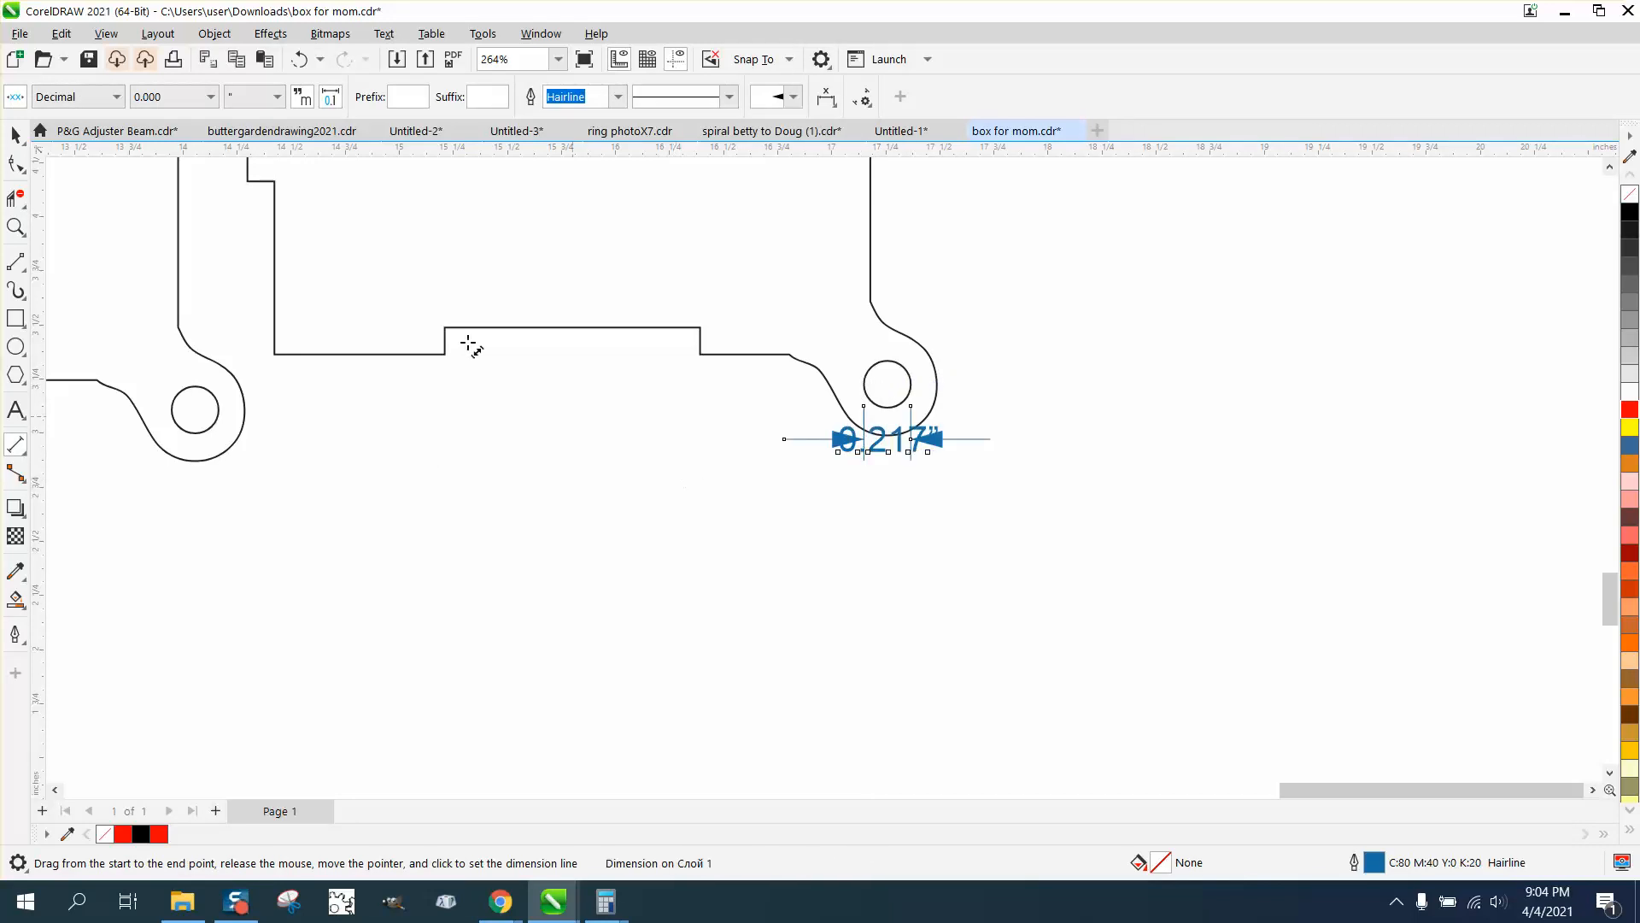
left_click(15, 134)
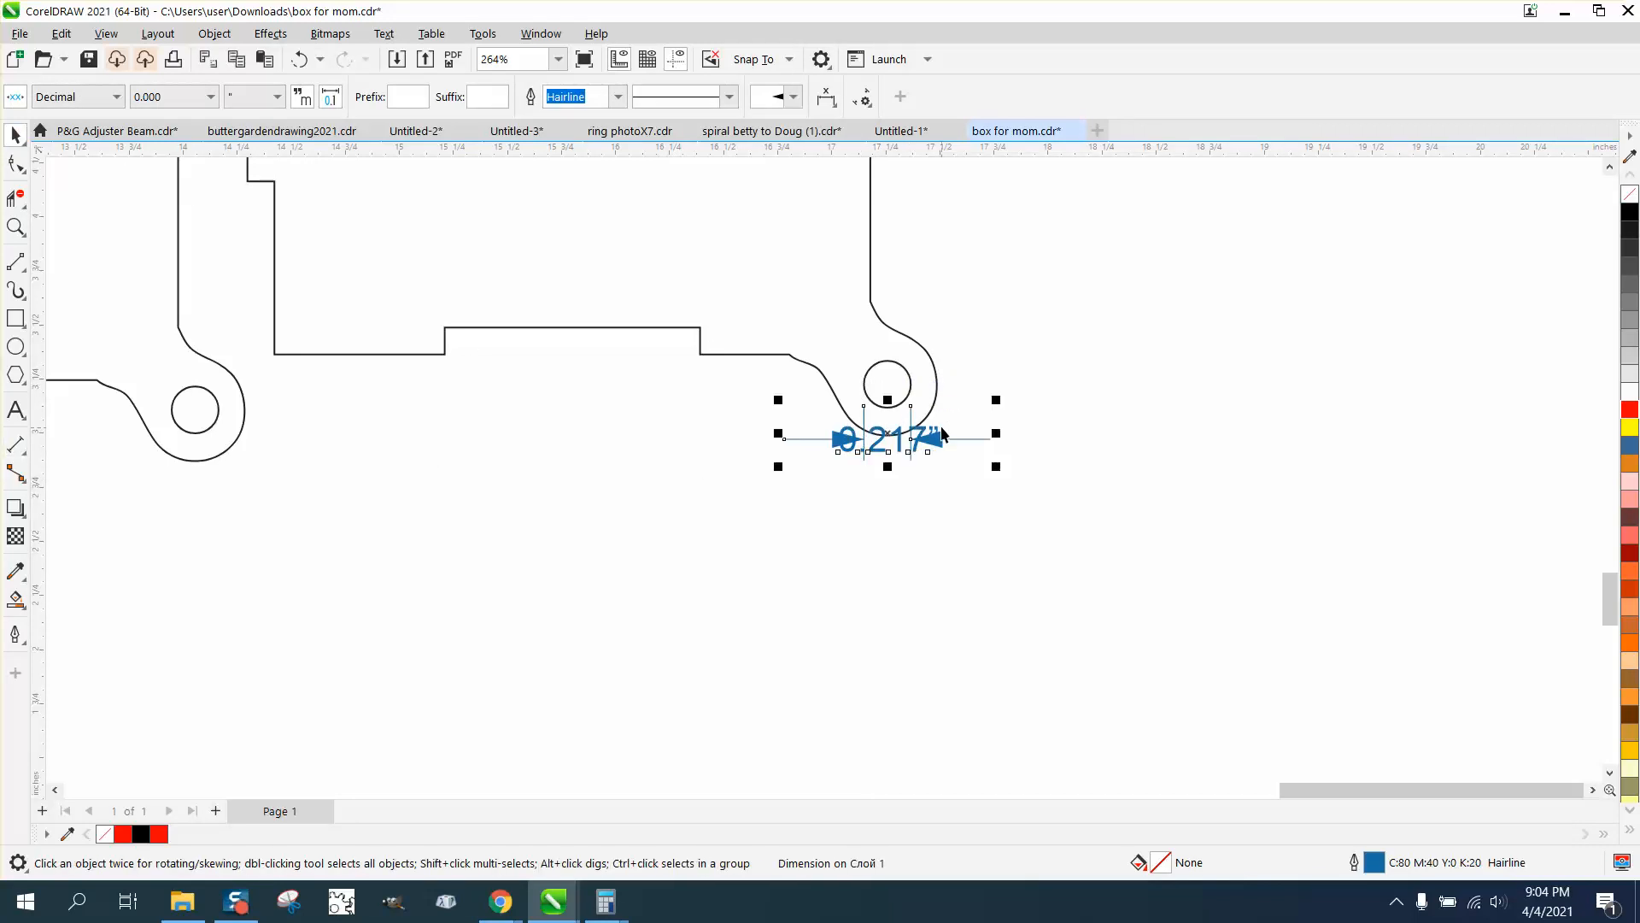
key("Delete")
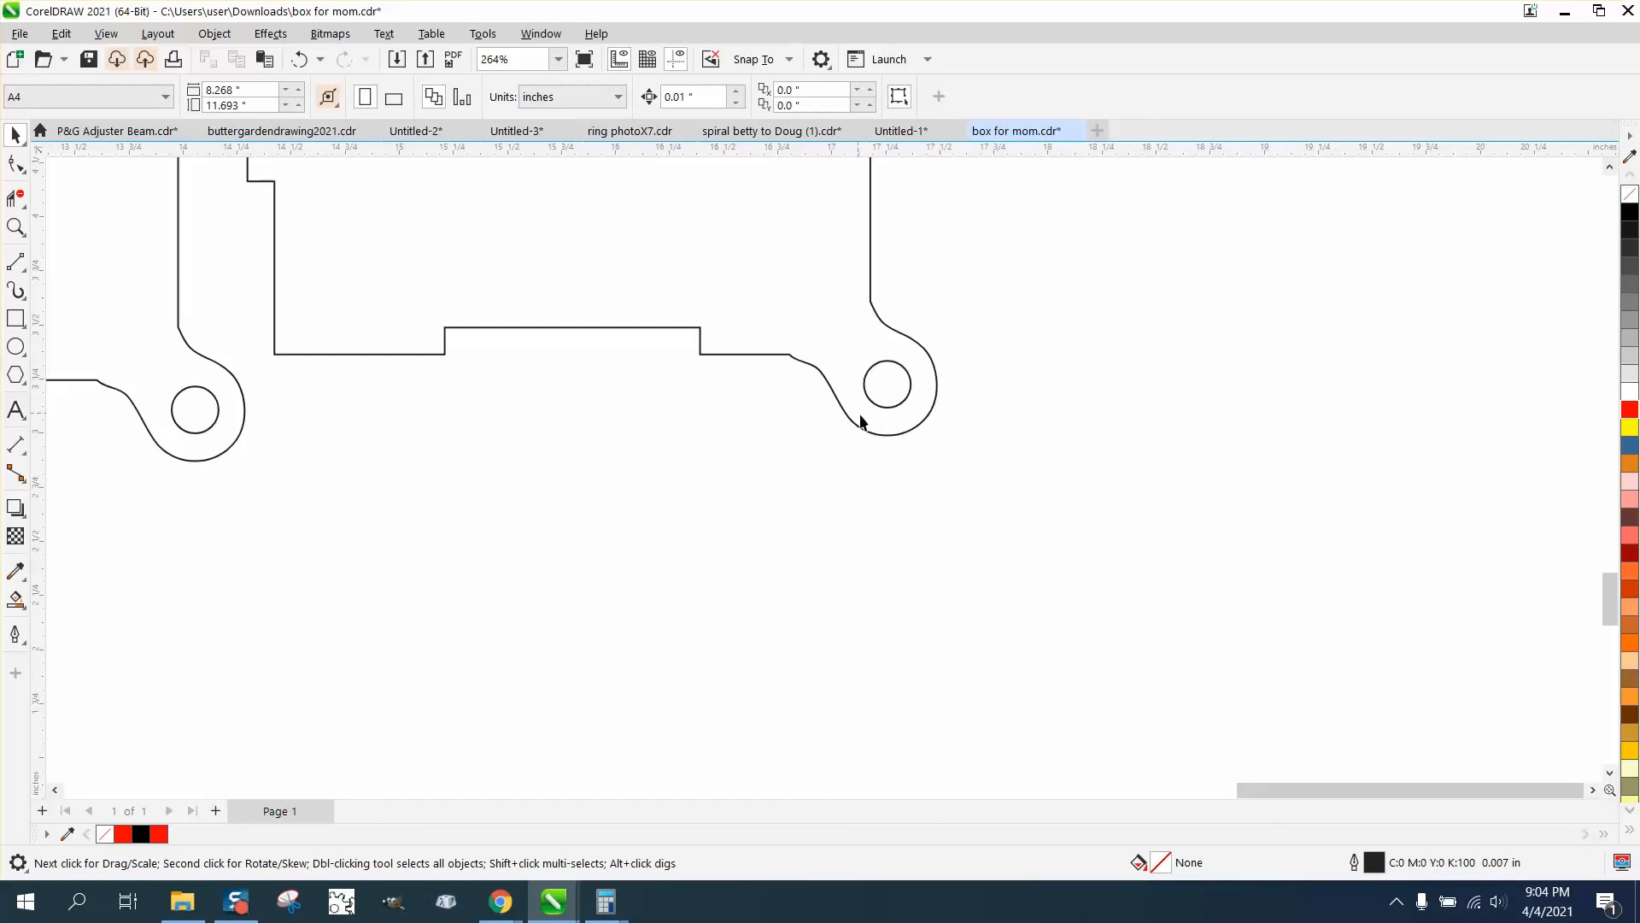
Smooth both transitions into the rounded pivot end of the outermost narrow side panel using the Smooth tool with a 0.21 in nib
scroll(872, 421, "down", 2)
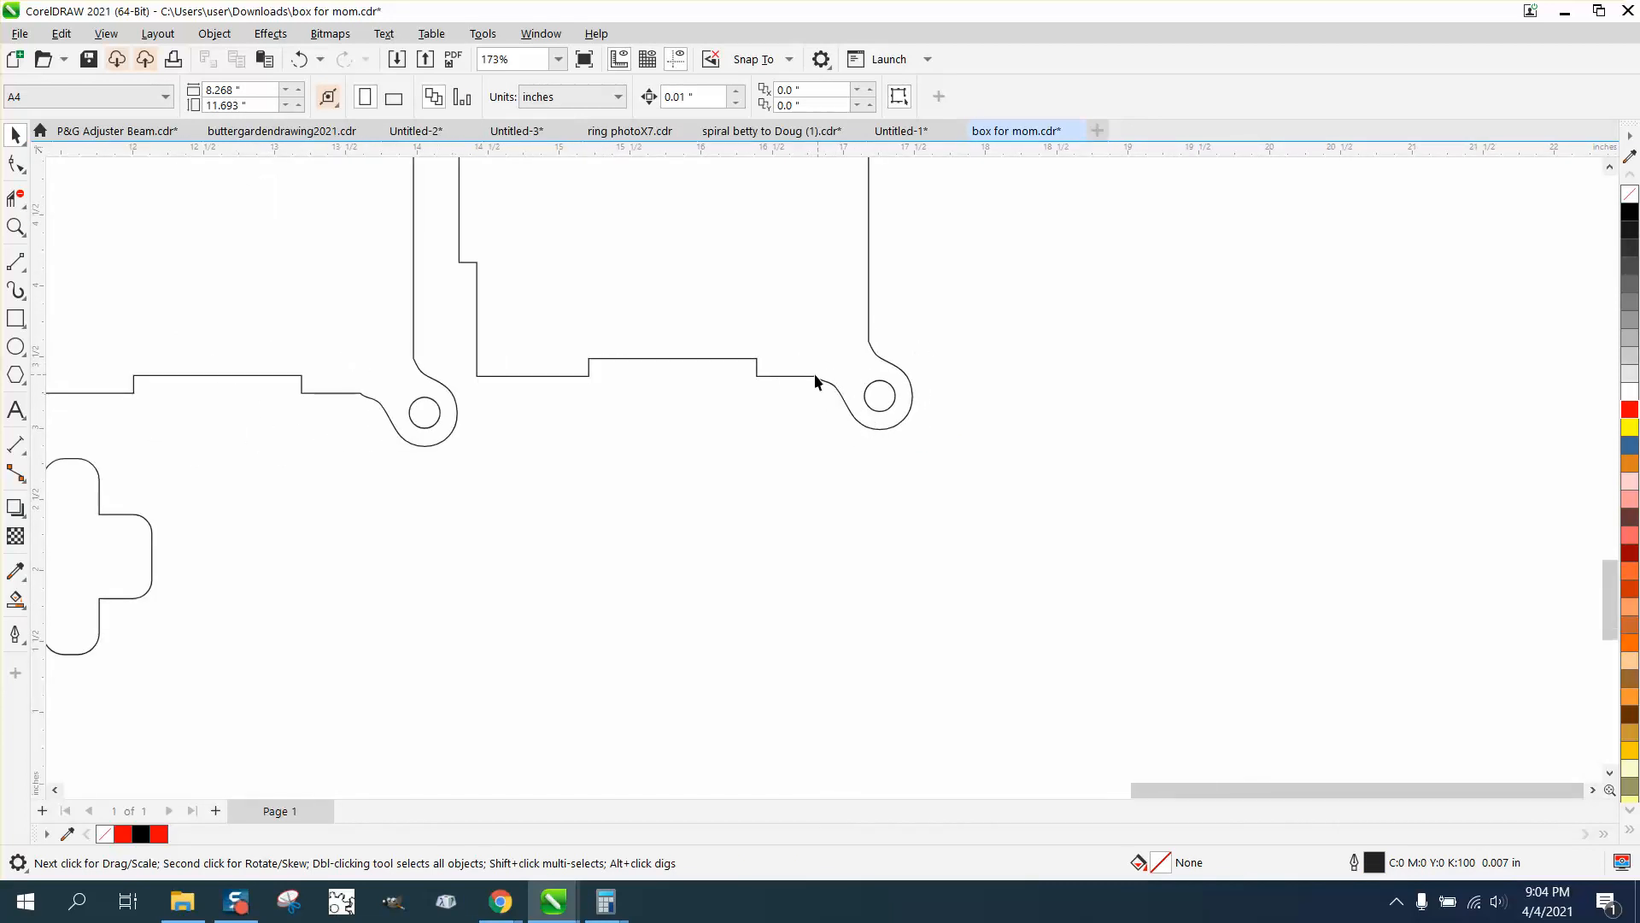
left_click(15, 227)
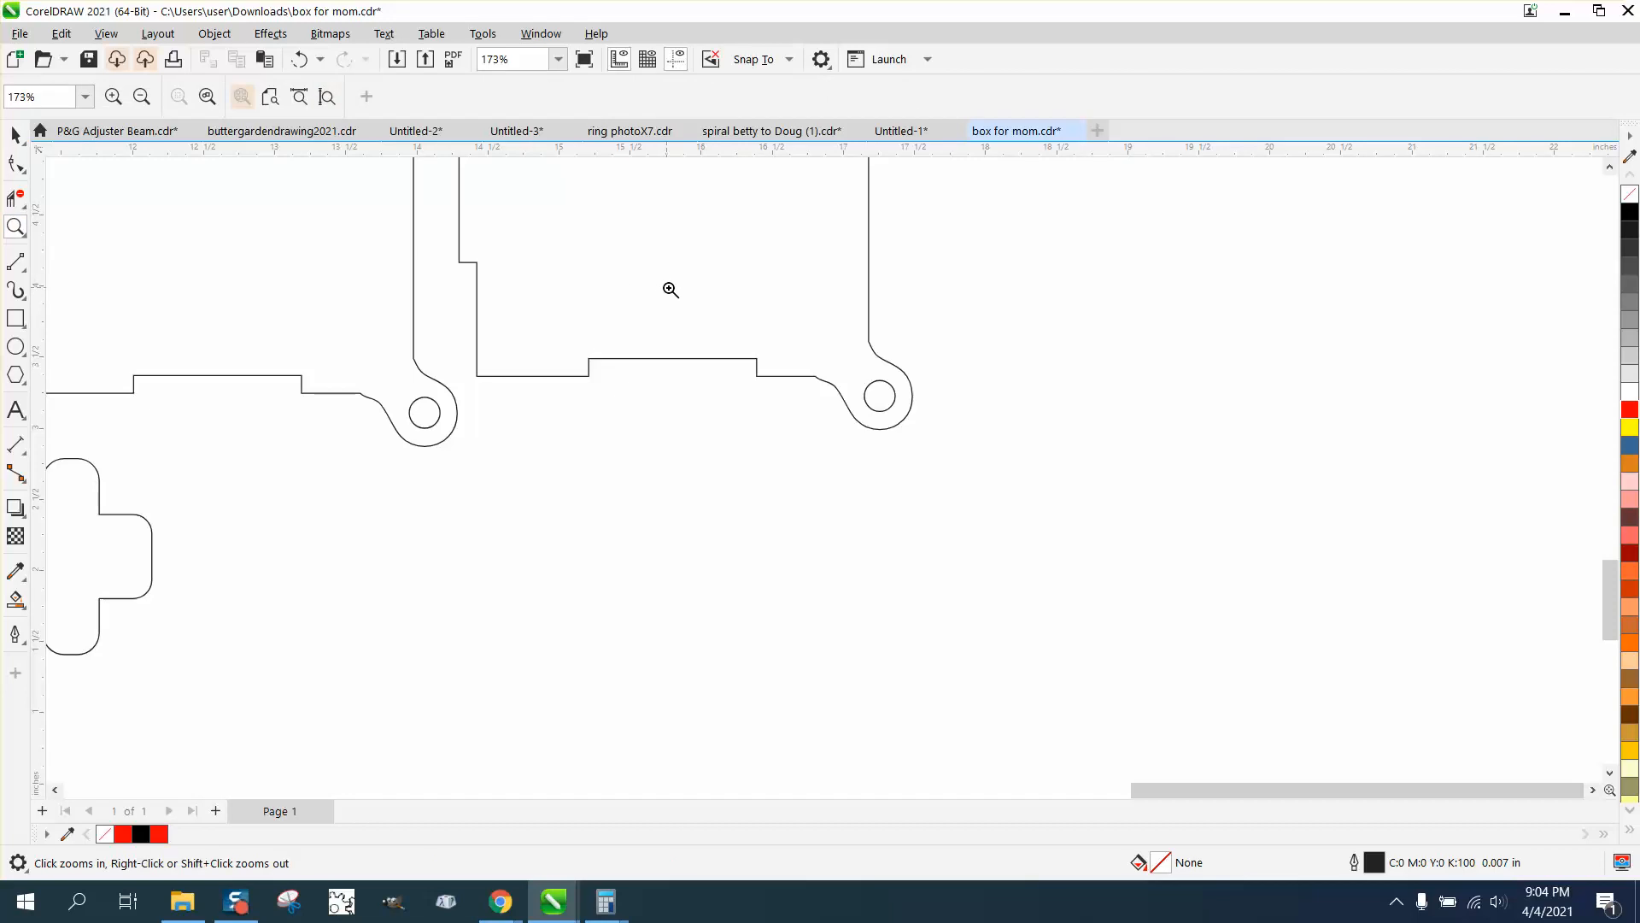
left_click_drag(666, 299, 1032, 498)
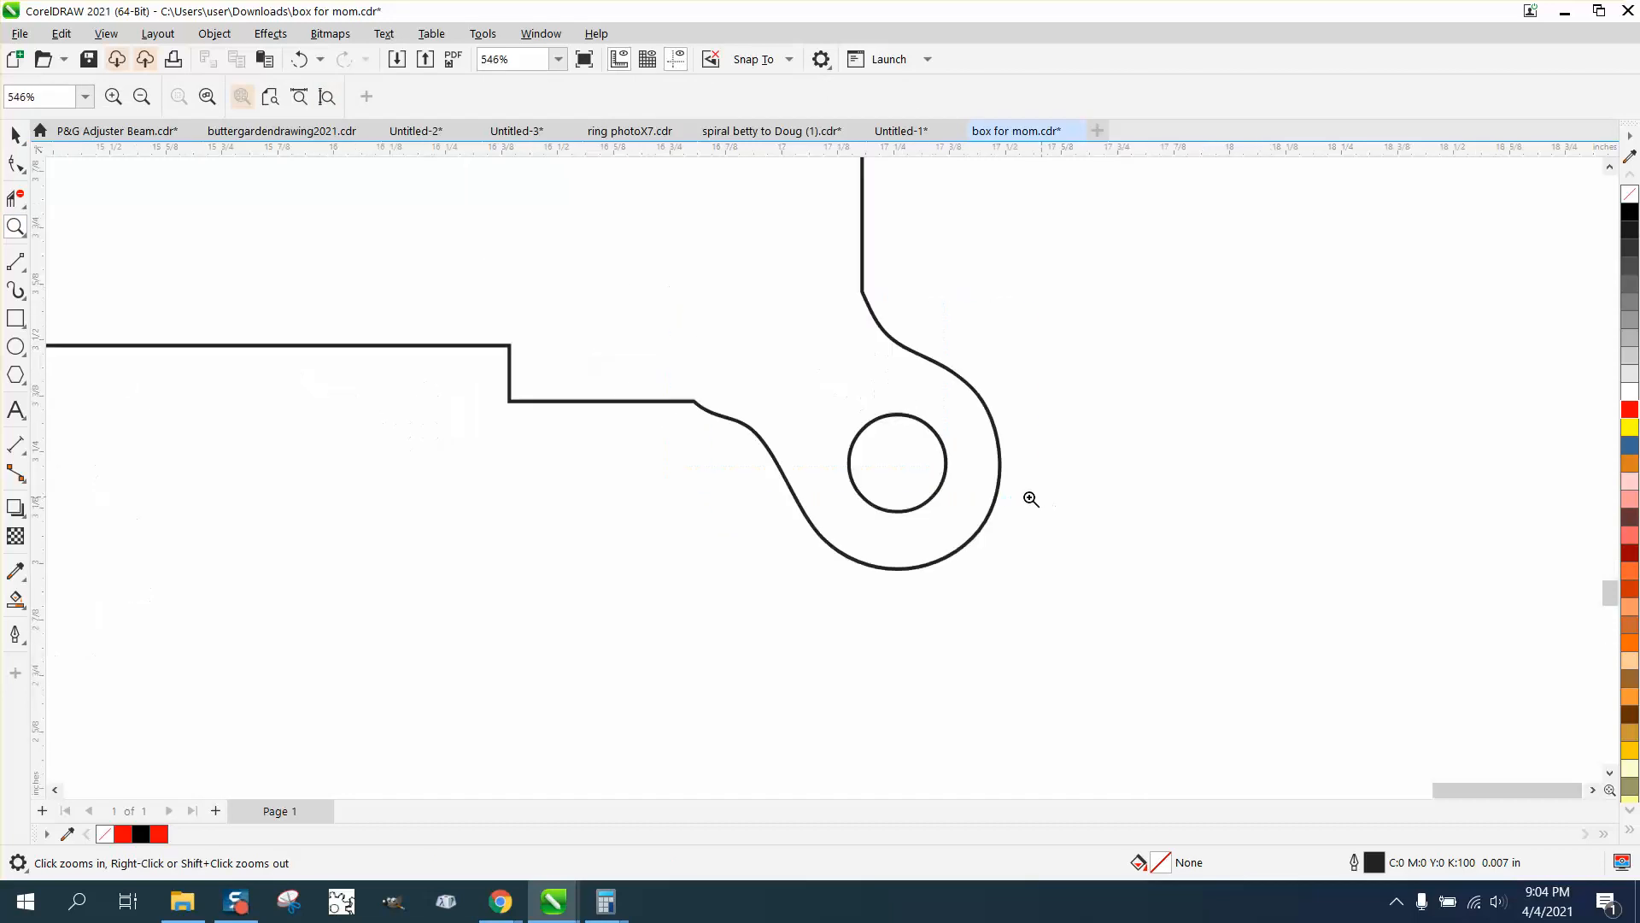
left_click(28, 175)
left_click(81, 191)
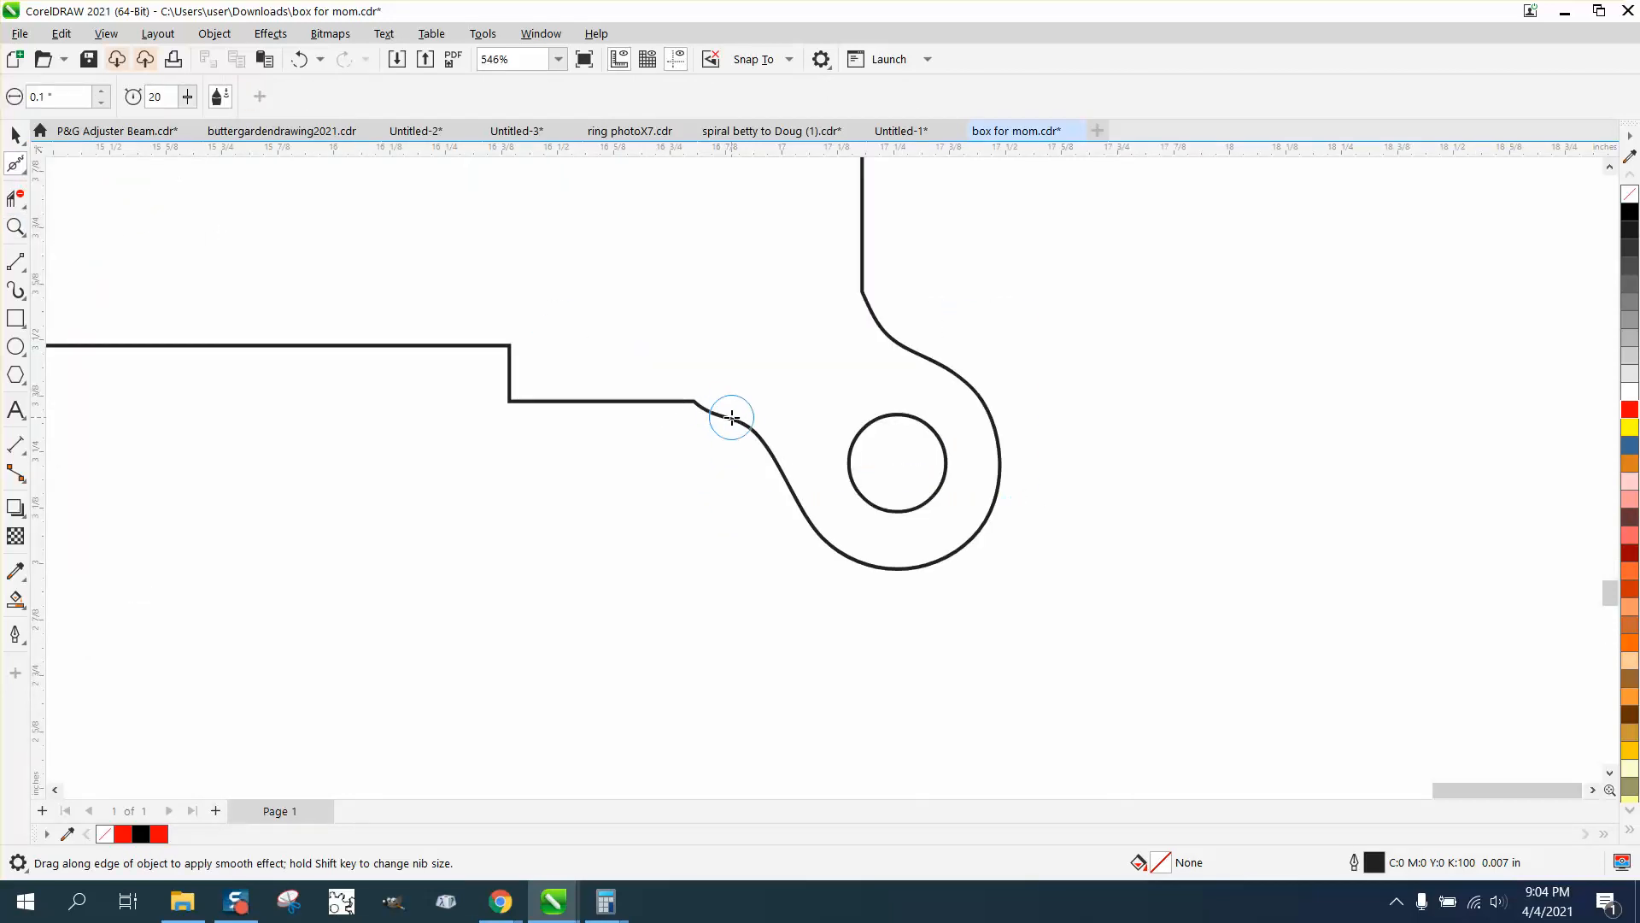
left_click_drag(732, 418, 722, 421)
left_click(102, 93)
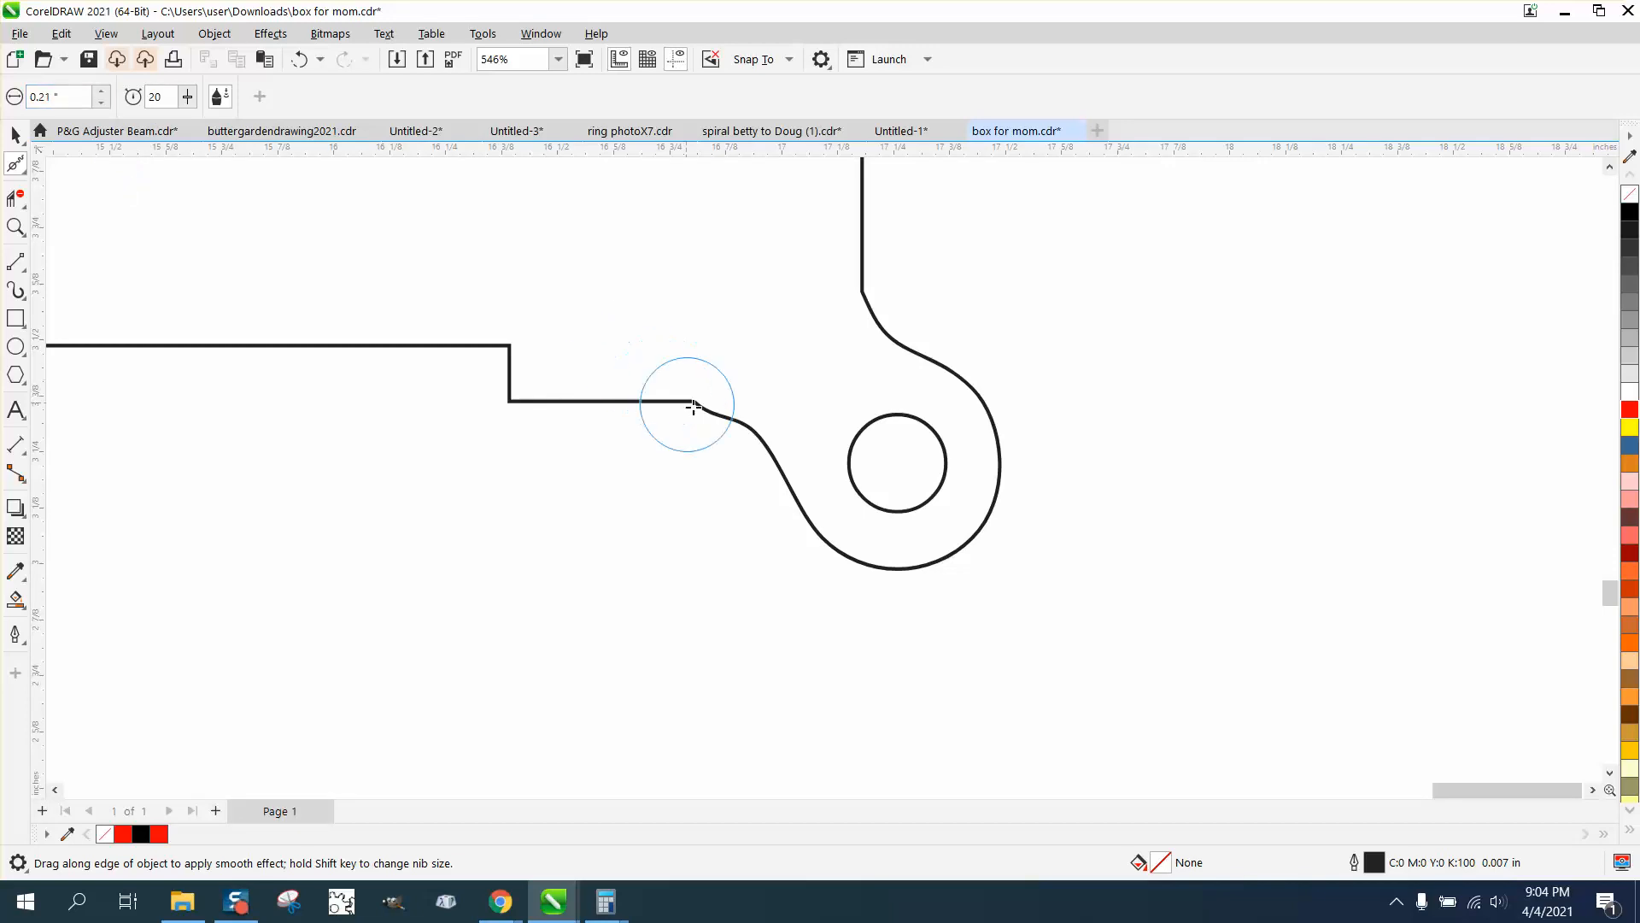
mouse_move(685, 402)
left_mouse_down()
mouse_move(732, 433)
mouse_move(681, 395)
mouse_move(775, 394)
left_mouse_up()
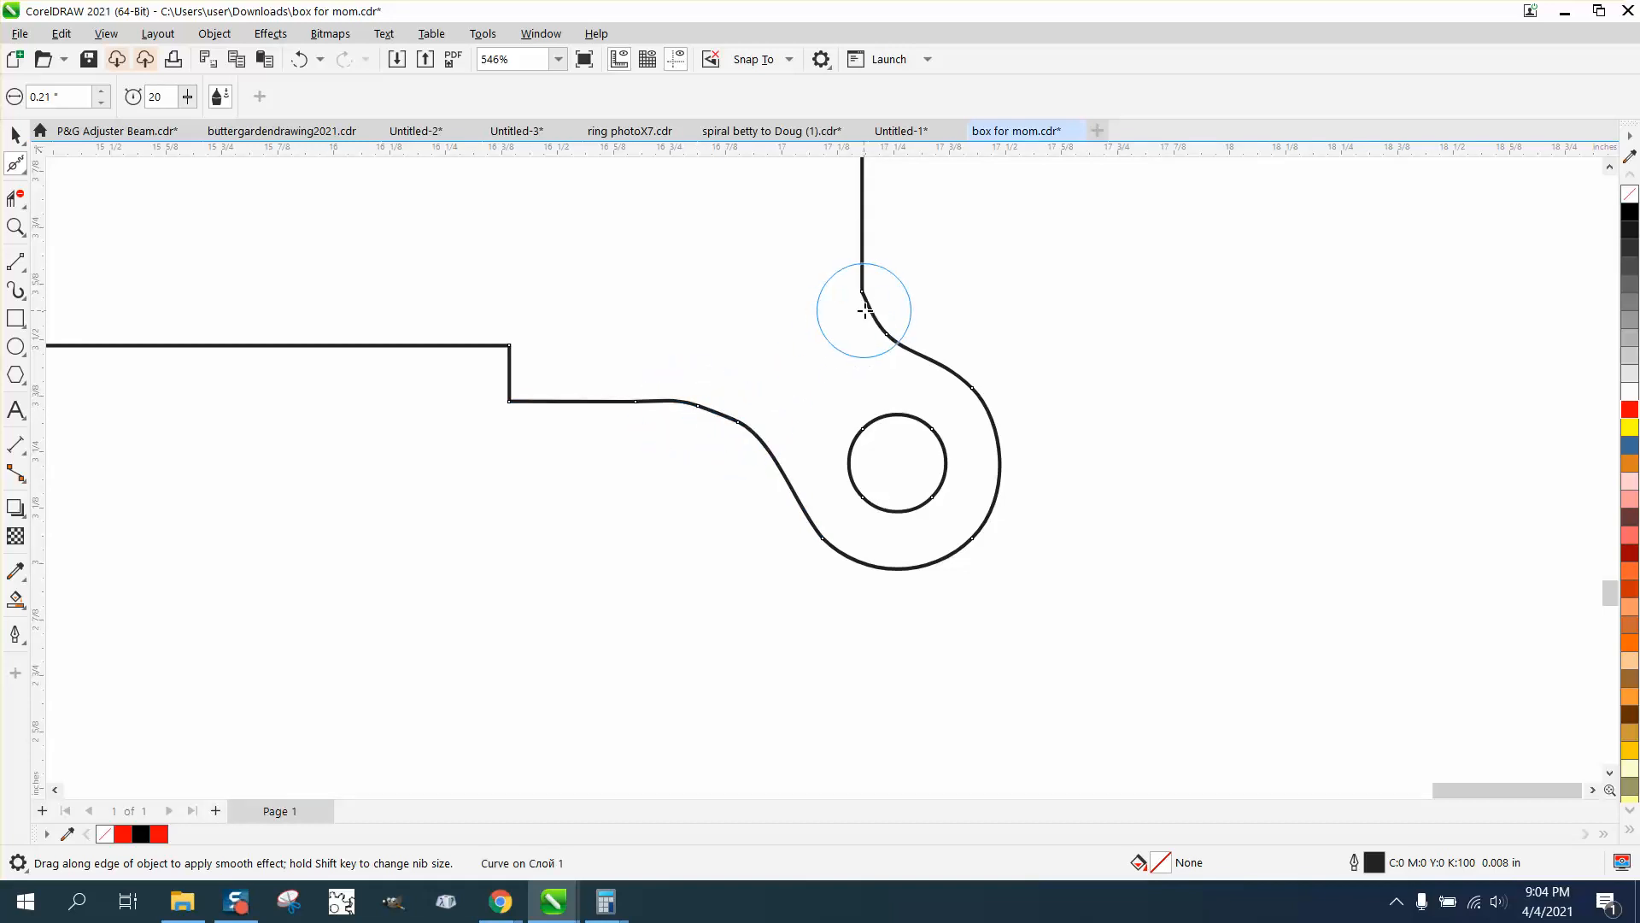
mouse_move(861, 311)
left_mouse_down()
mouse_move(860, 282)
mouse_move(884, 329)
left_mouse_up()
left_click_drag(788, 417, 641, 396)
Replace the lower set's unsmoothed narrow side panel with a copy of the smoothed one placed in its position
scroll(787, 478, "down", 3)
scroll(780, 488, "down", 2)
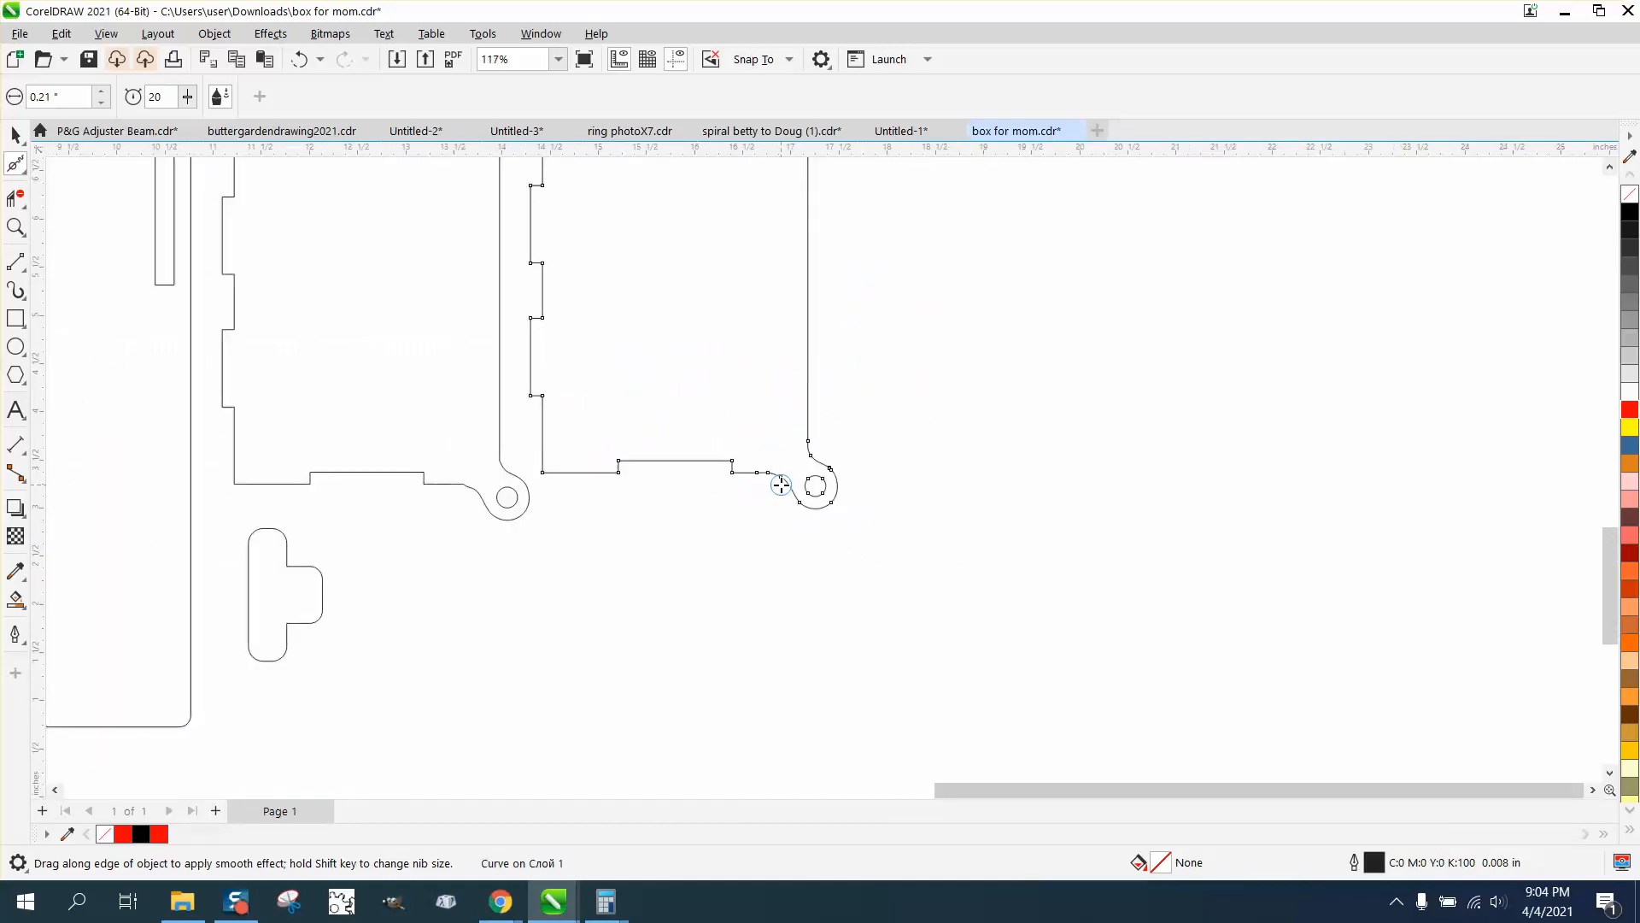
left_click(16, 134)
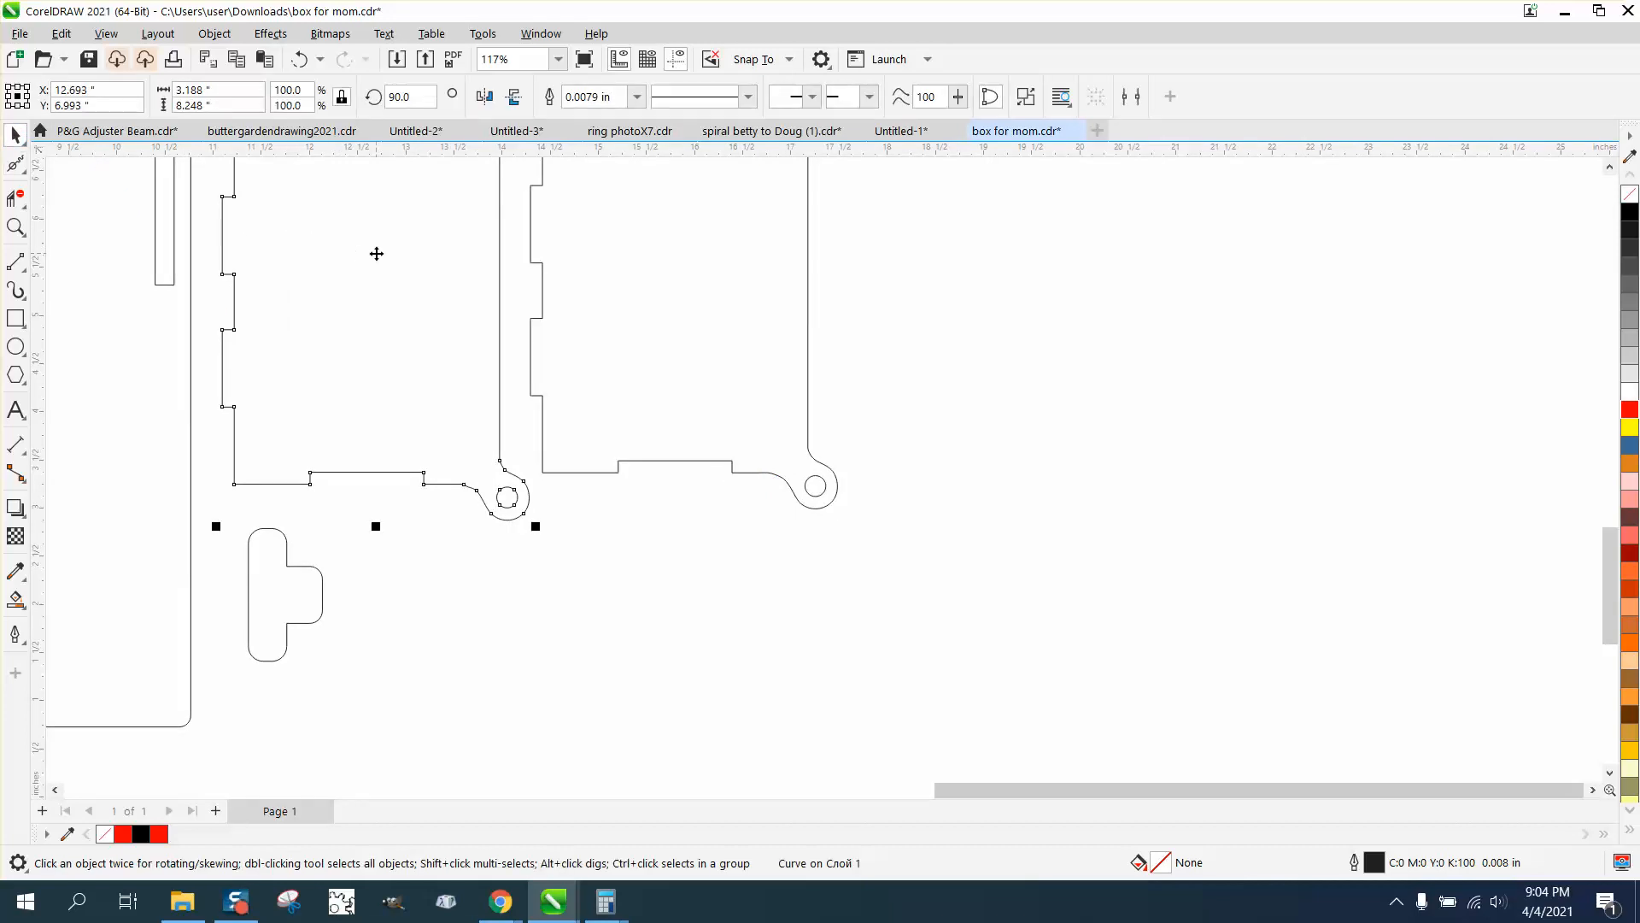
left_click_drag(377, 254, 751, 299)
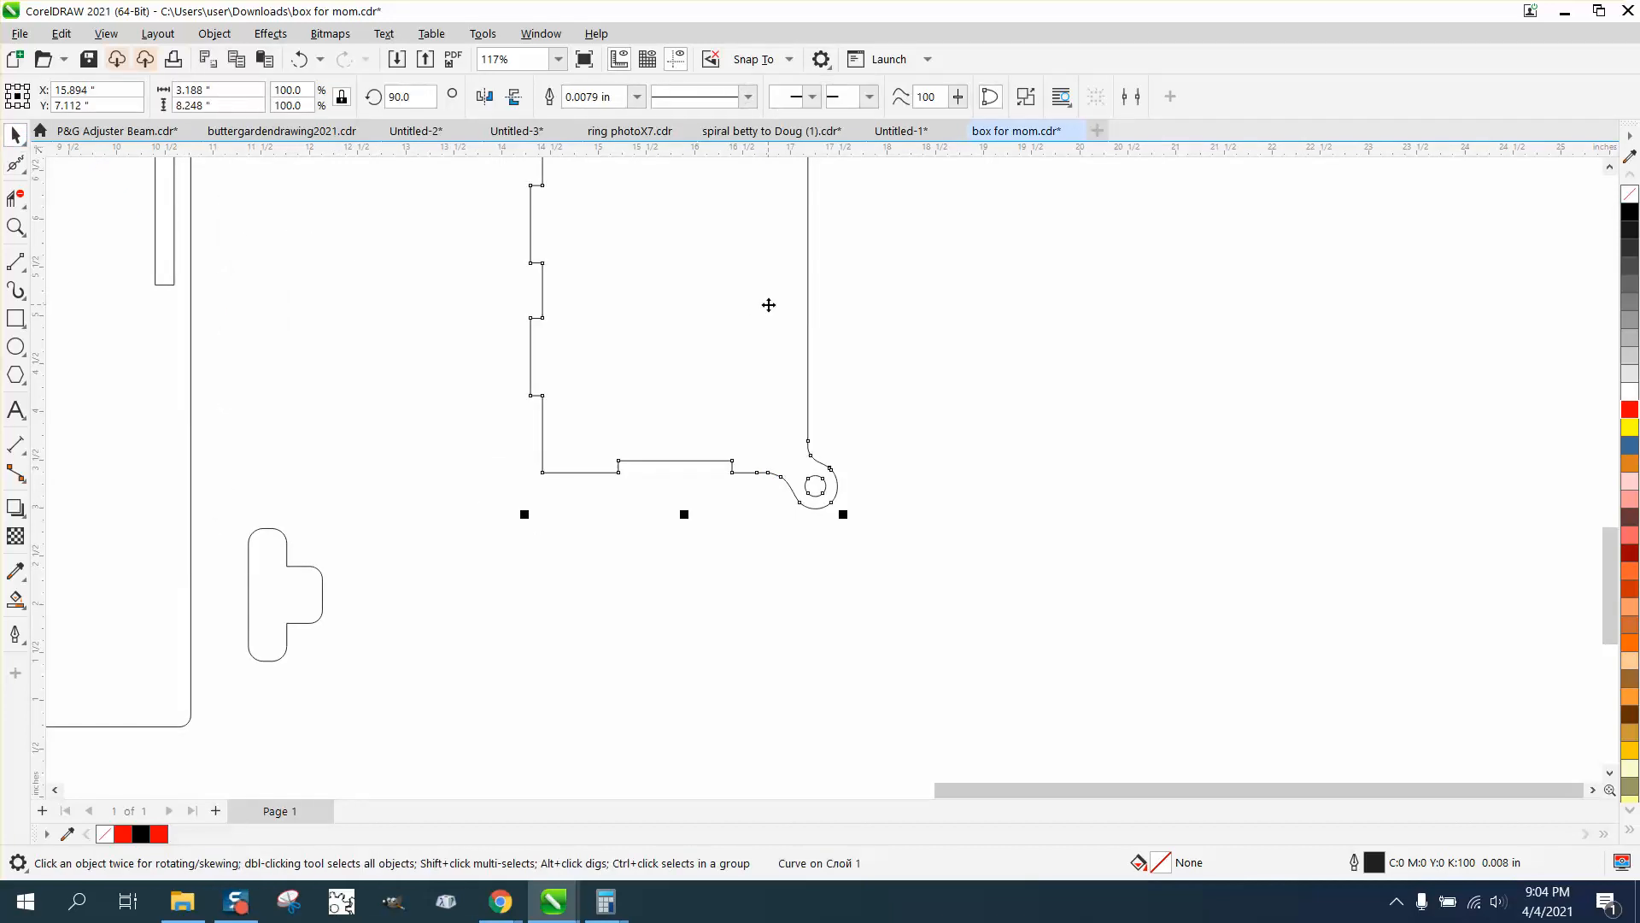
scroll(755, 348, "down", 1)
left_click_drag(726, 307, 480, 309)
left_click(789, 536)
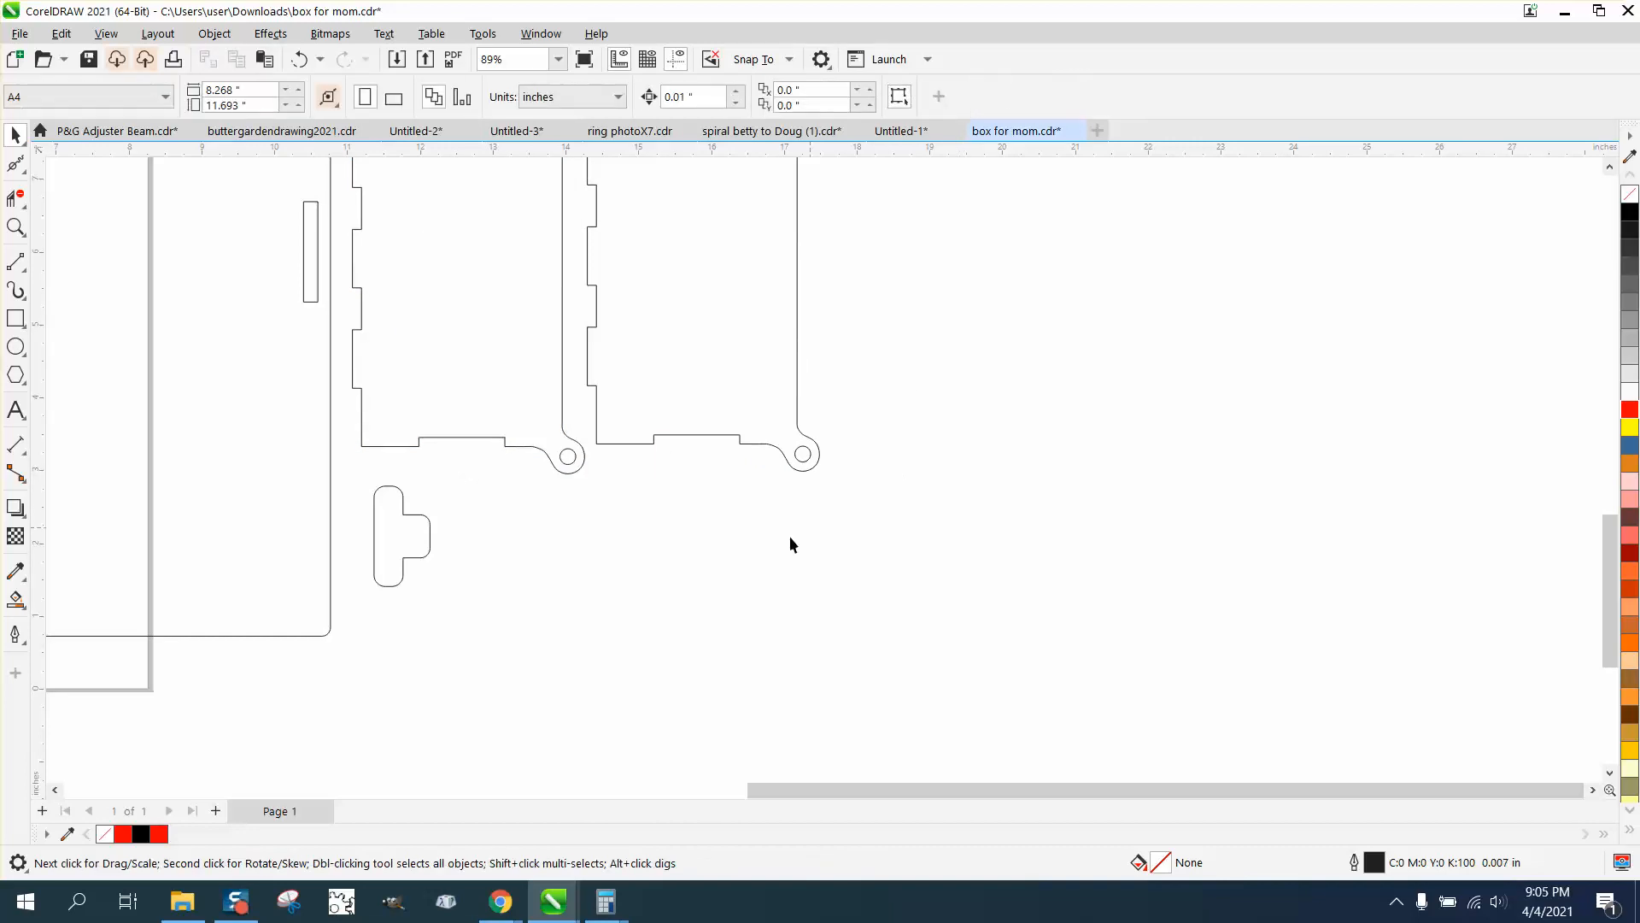
Delete the width dimension above the small corner tab on the lower set's lid panel
scroll(639, 528, "down", 4)
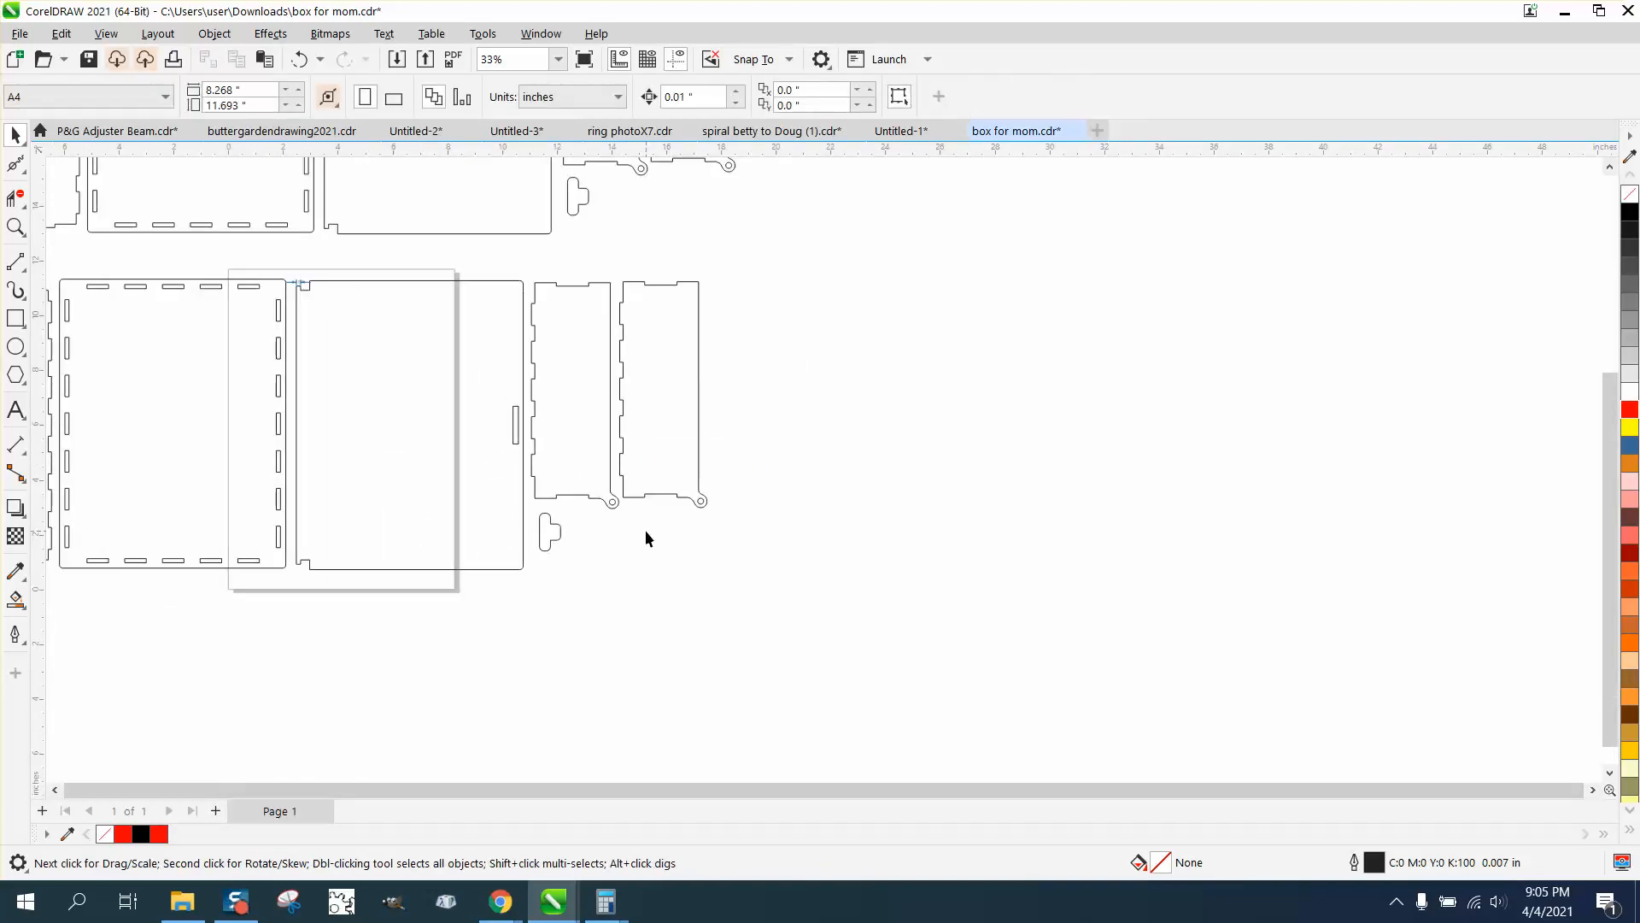
scroll(646, 531, "down", 1)
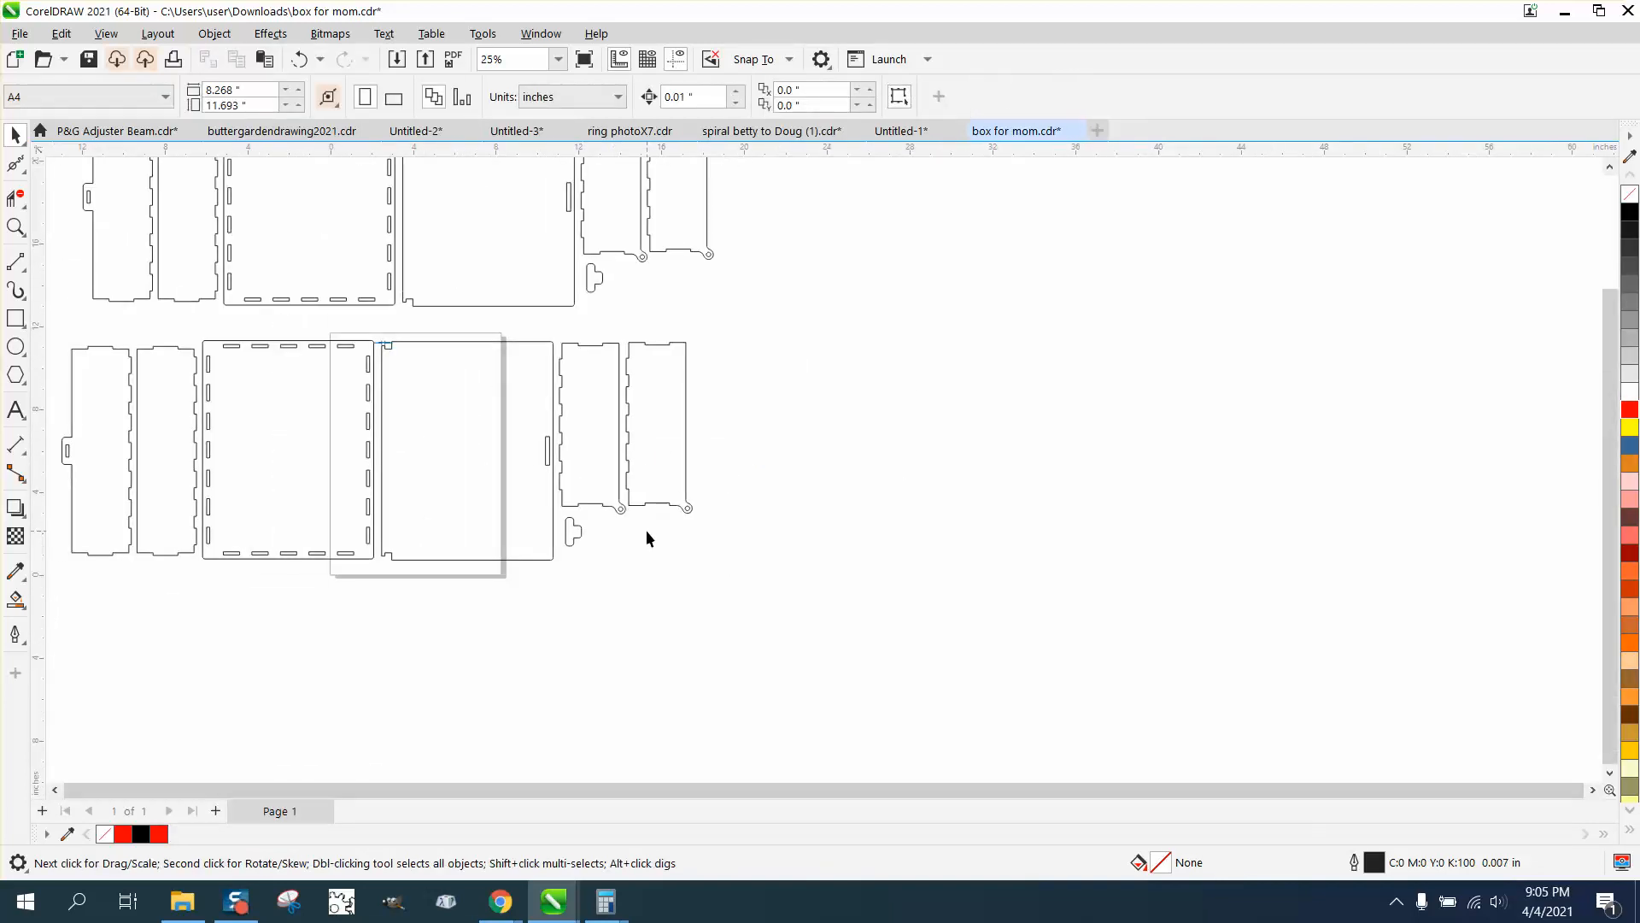
left_click(25, 227)
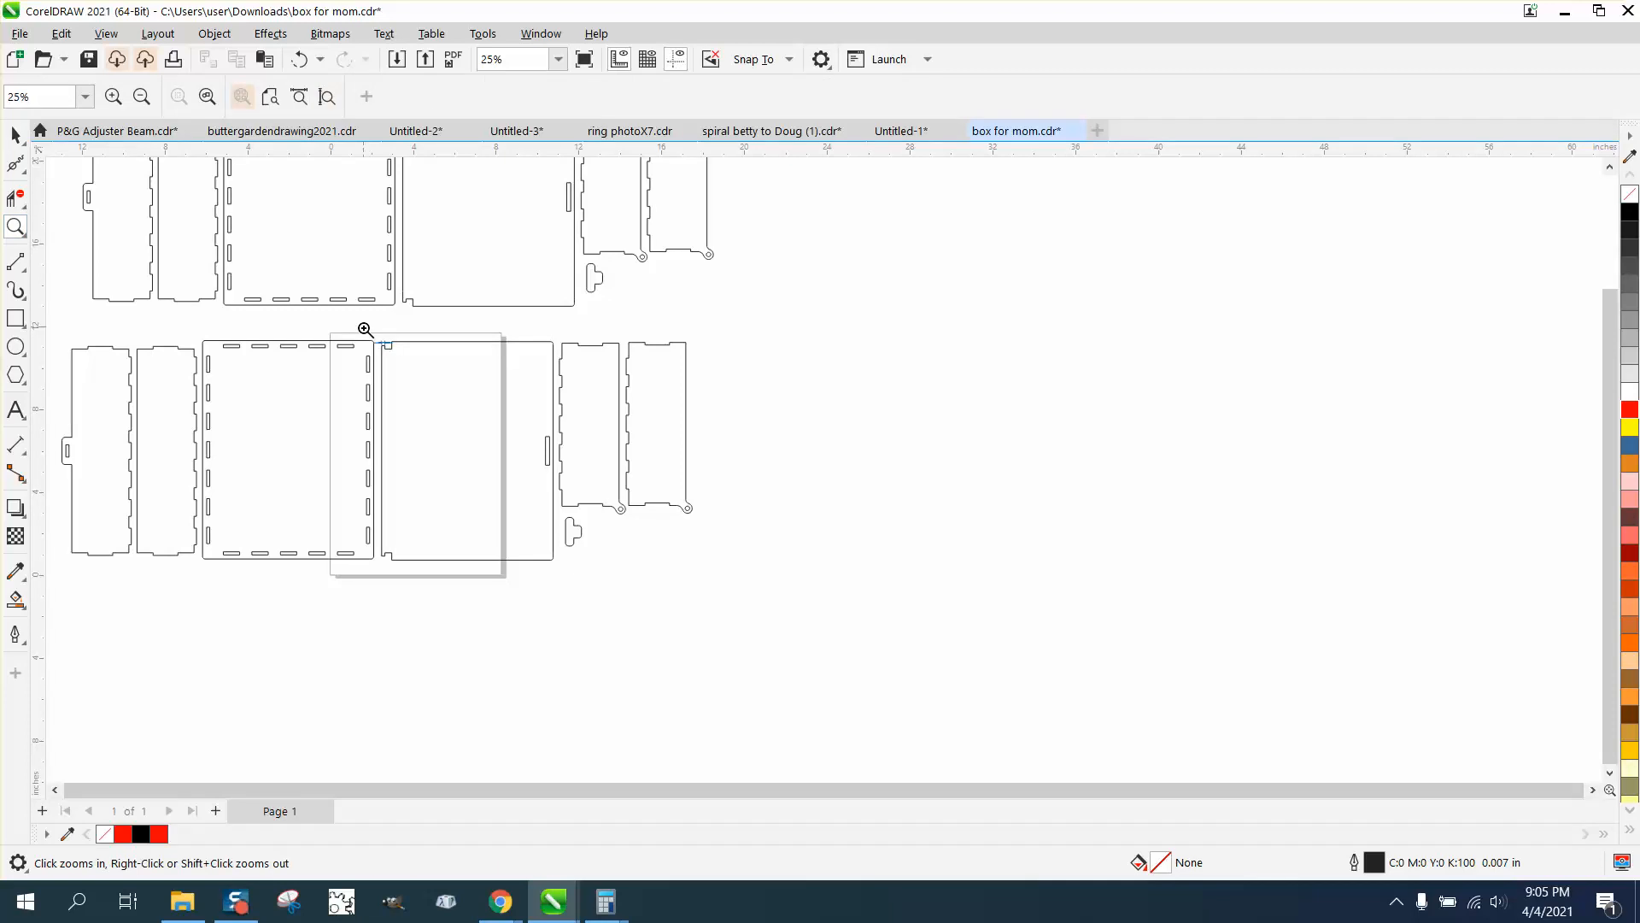
left_click_drag(362, 329, 433, 372)
left_click(16, 134)
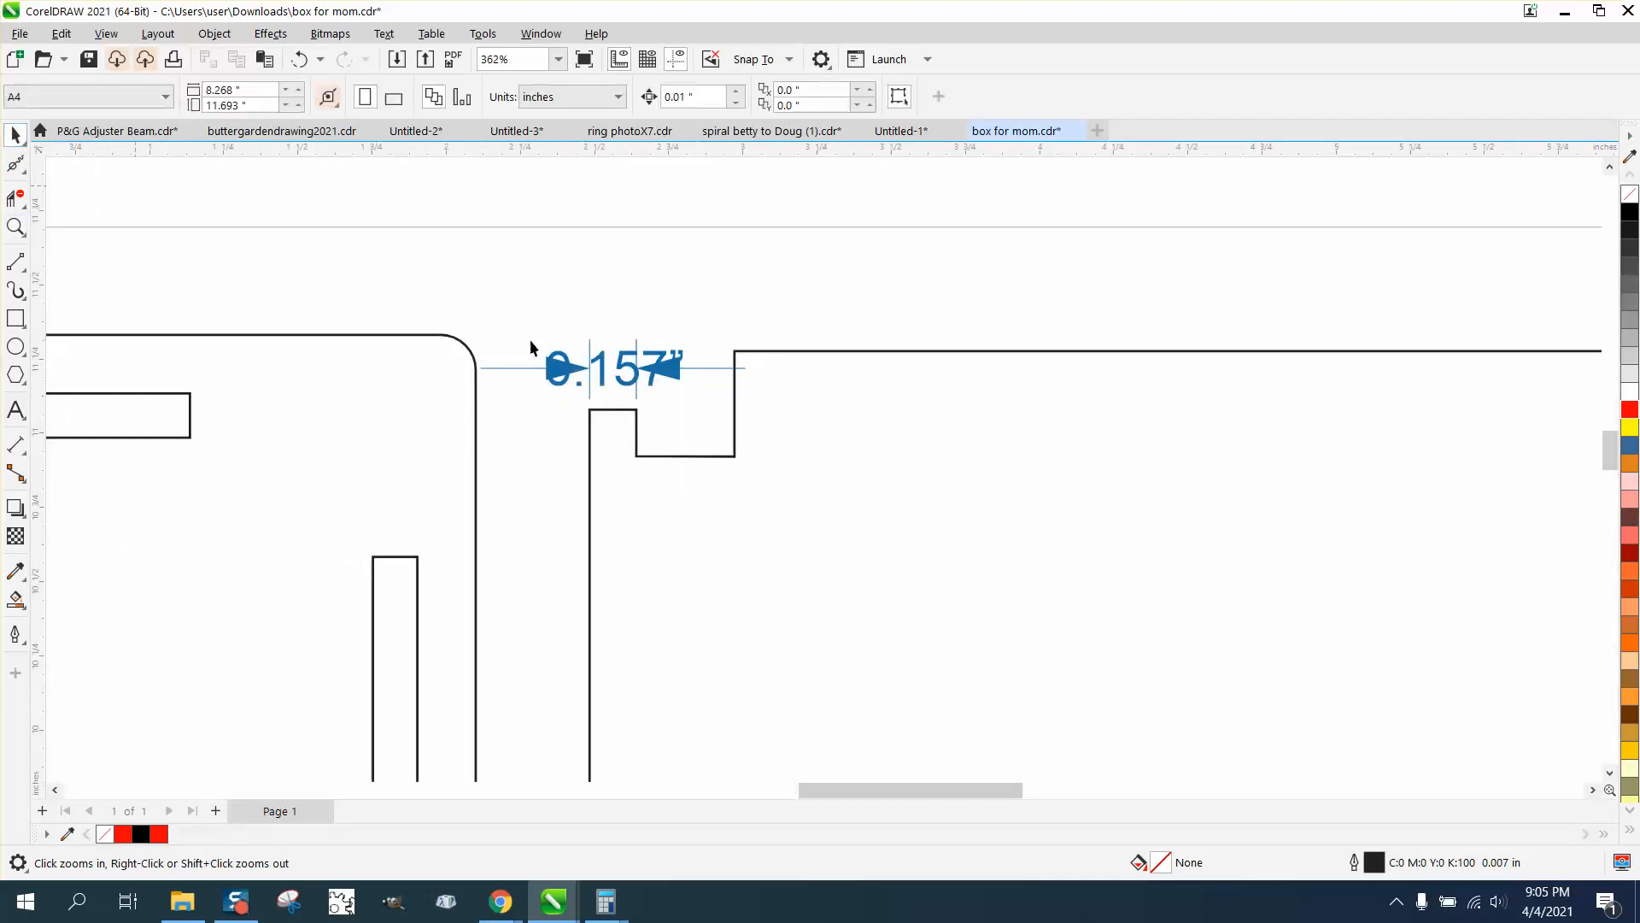
left_click(636, 374)
key("Delete")
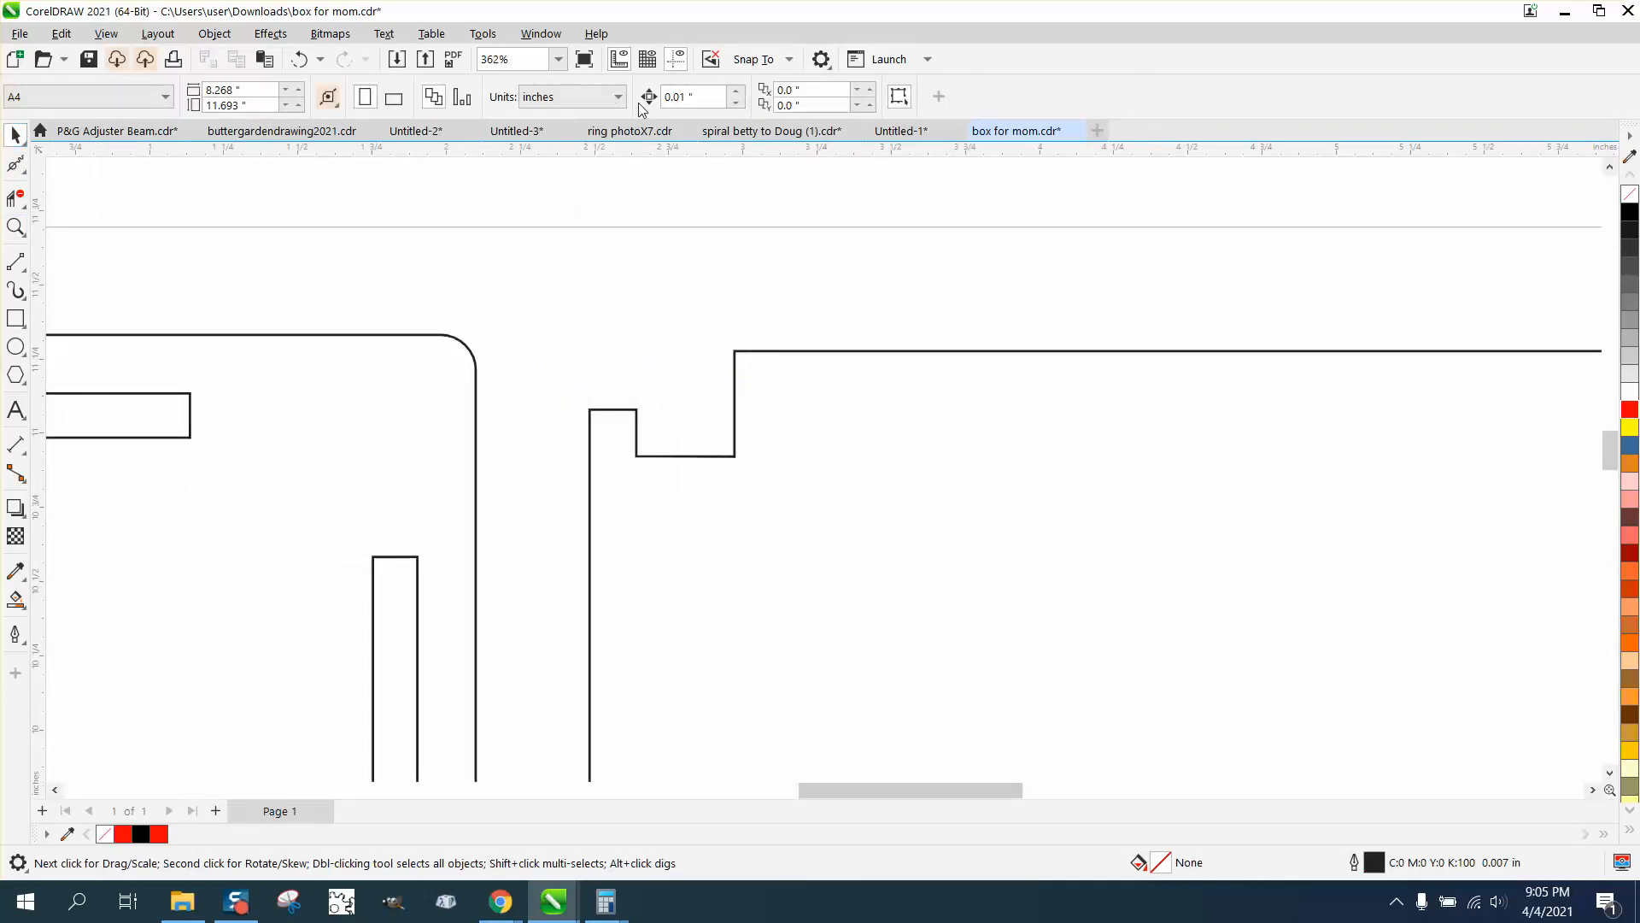